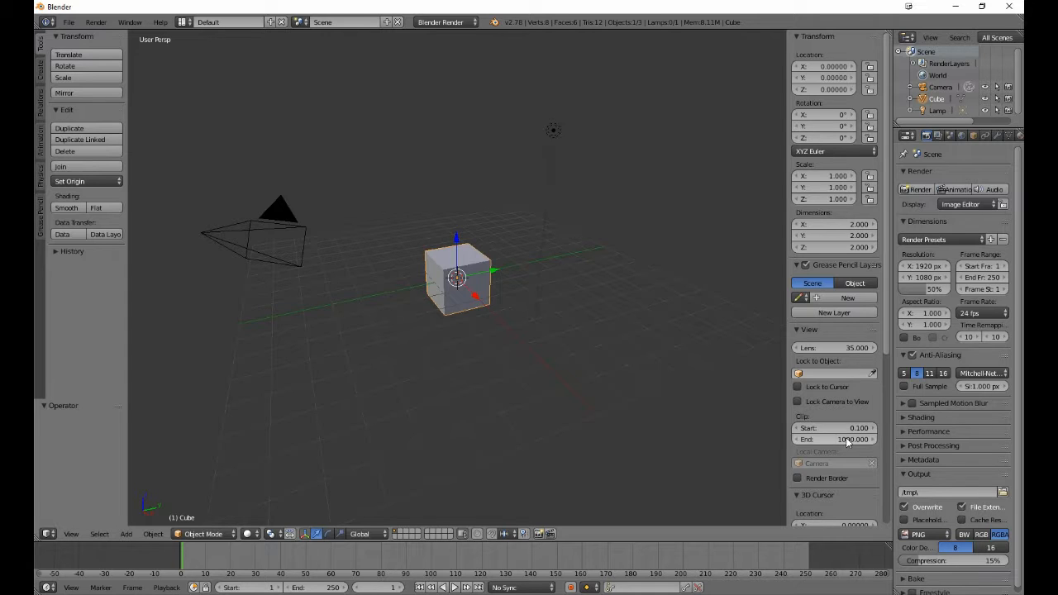
# - Turn on the Screencast Keys display
pyautogui.scroll(-7, 836, 449)
pyautogui.scroll(-1, 836, 449)
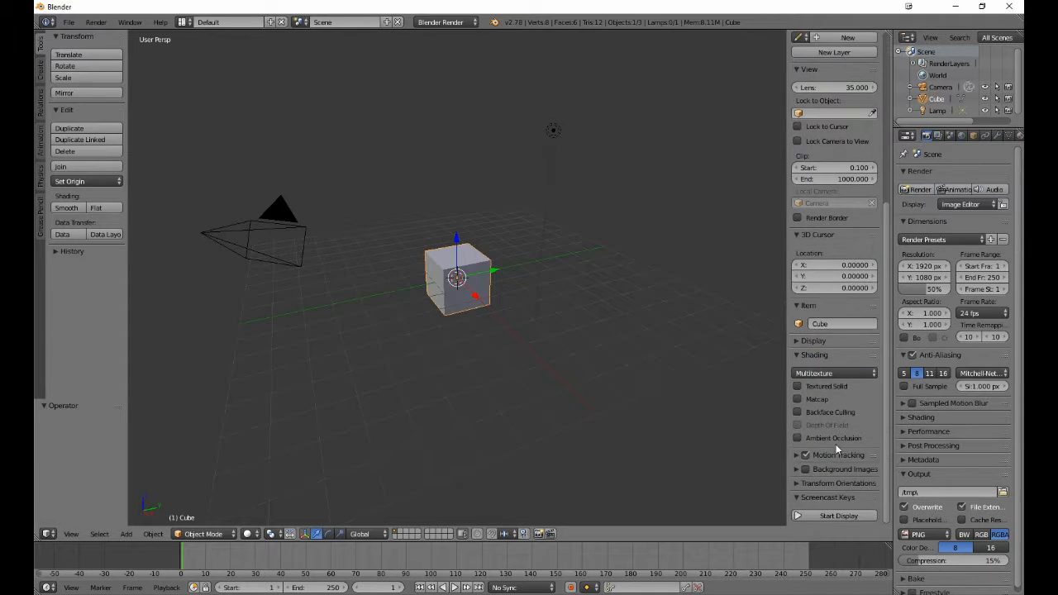
pyautogui.click(824, 519)
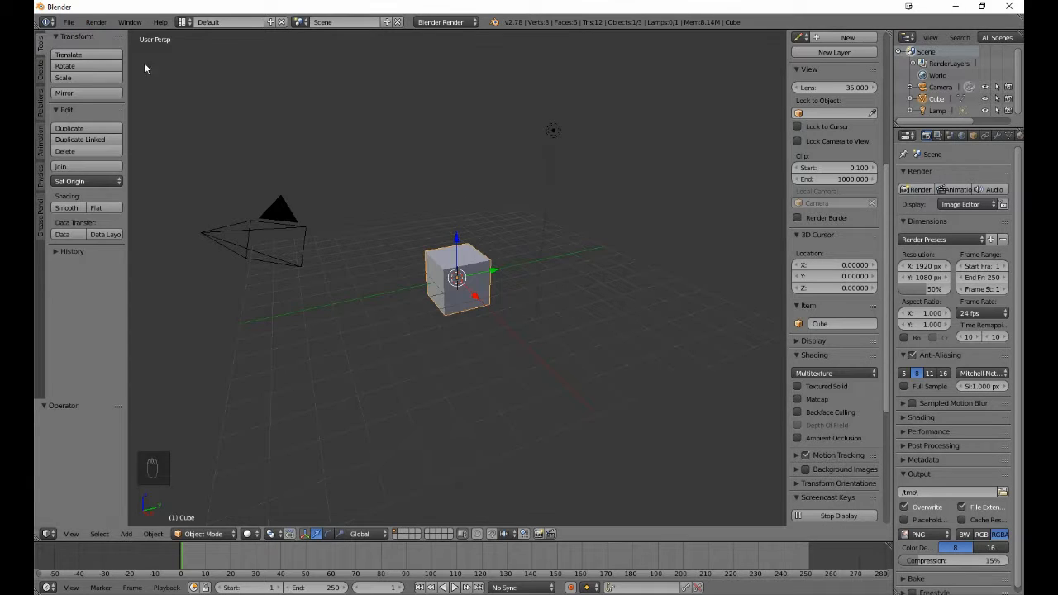
# - Delete the default cube and import the OBJ cat model from Intermediate Blends, Cat Animation, Obj Reference File
pyautogui.press('x')
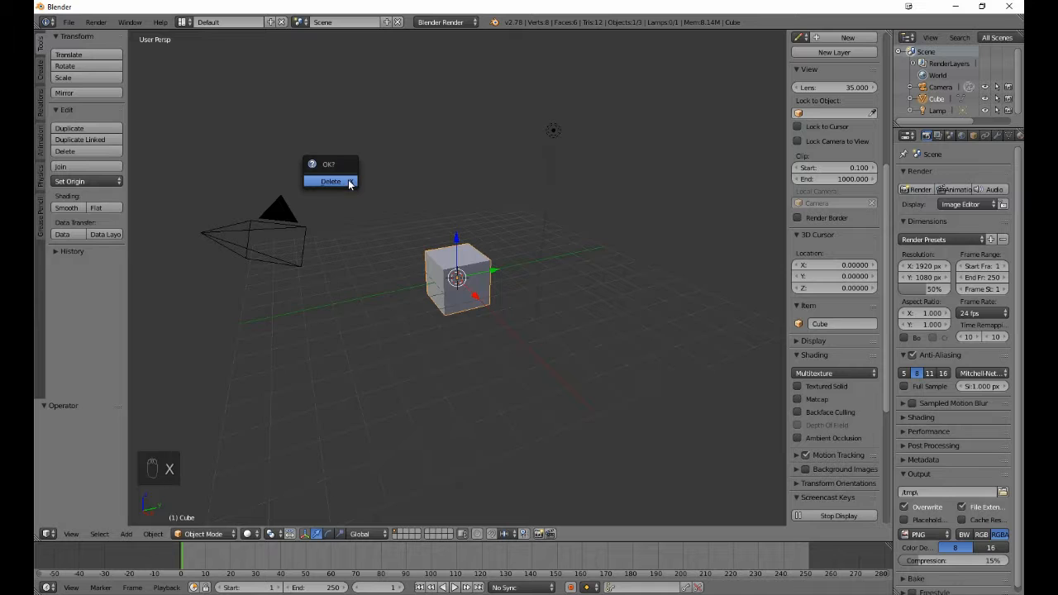
pyautogui.click(348, 182)
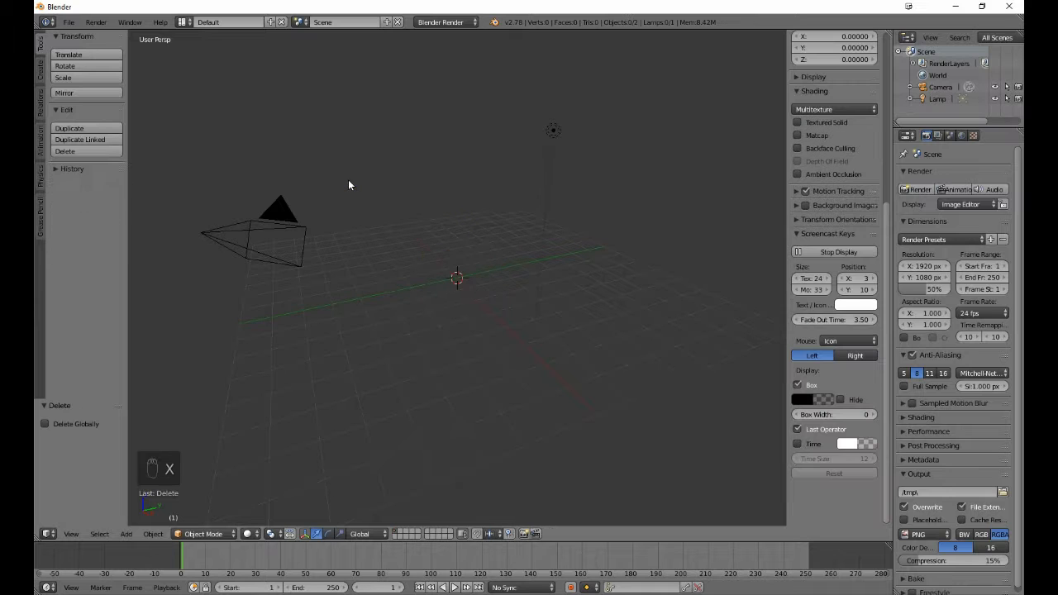
pyautogui.click(78, 23)
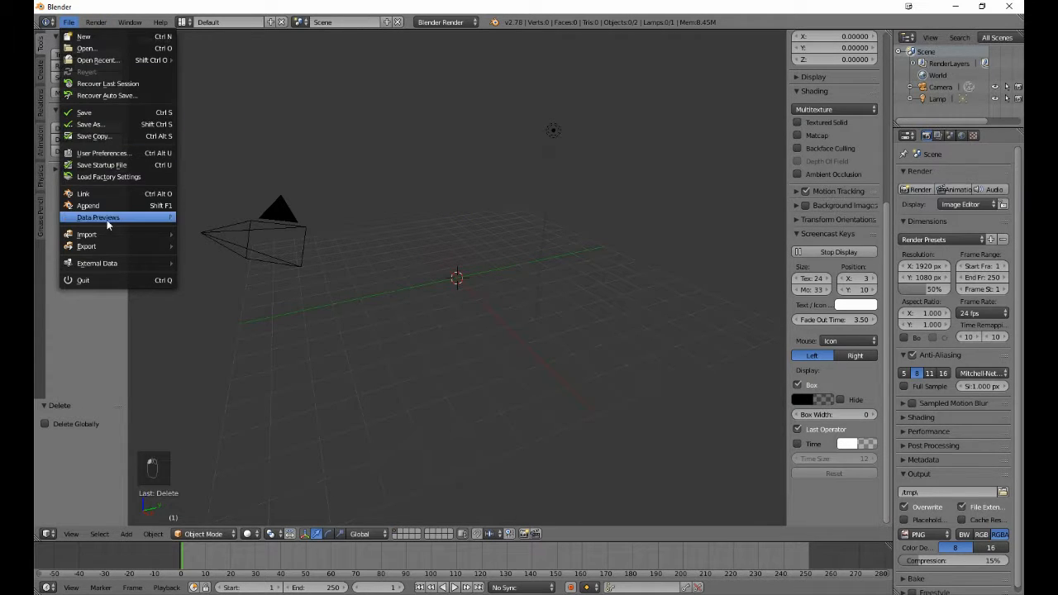
pyautogui.moveTo(109, 234)
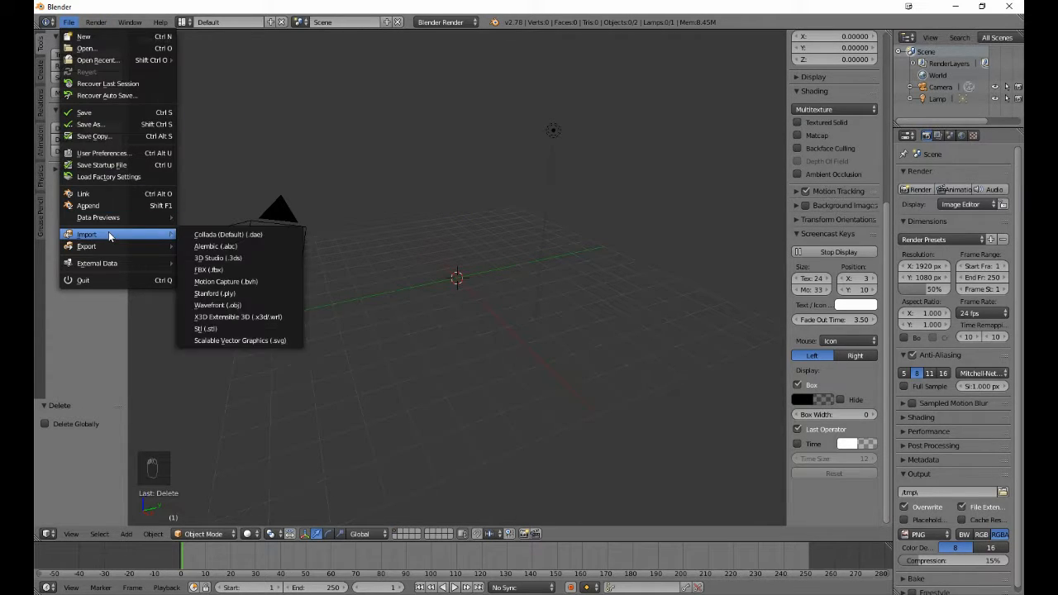
pyautogui.click(229, 304)
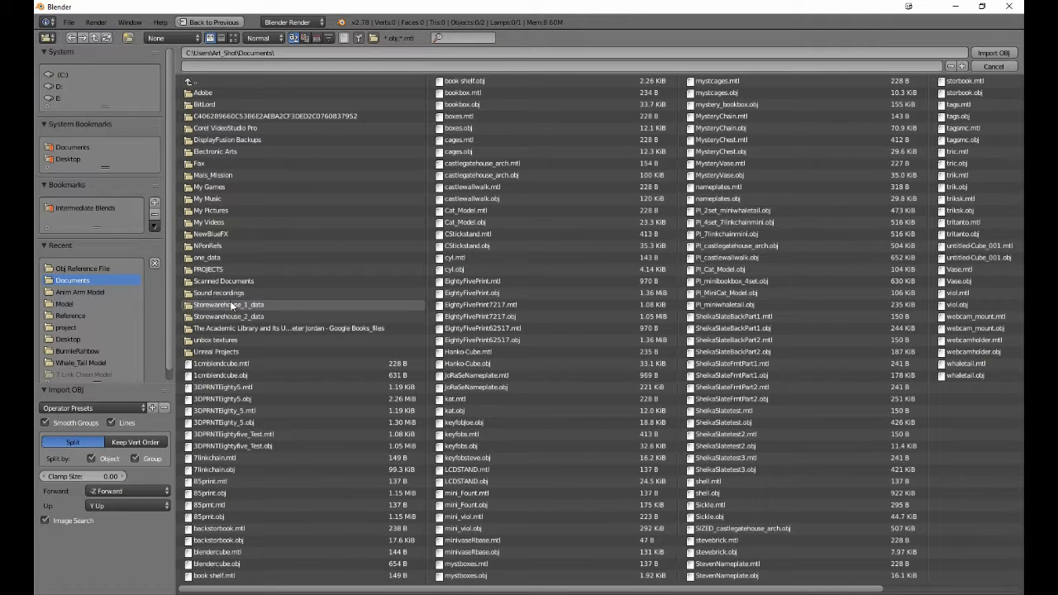
pyautogui.click(97, 208)
pyautogui.click(195, 105)
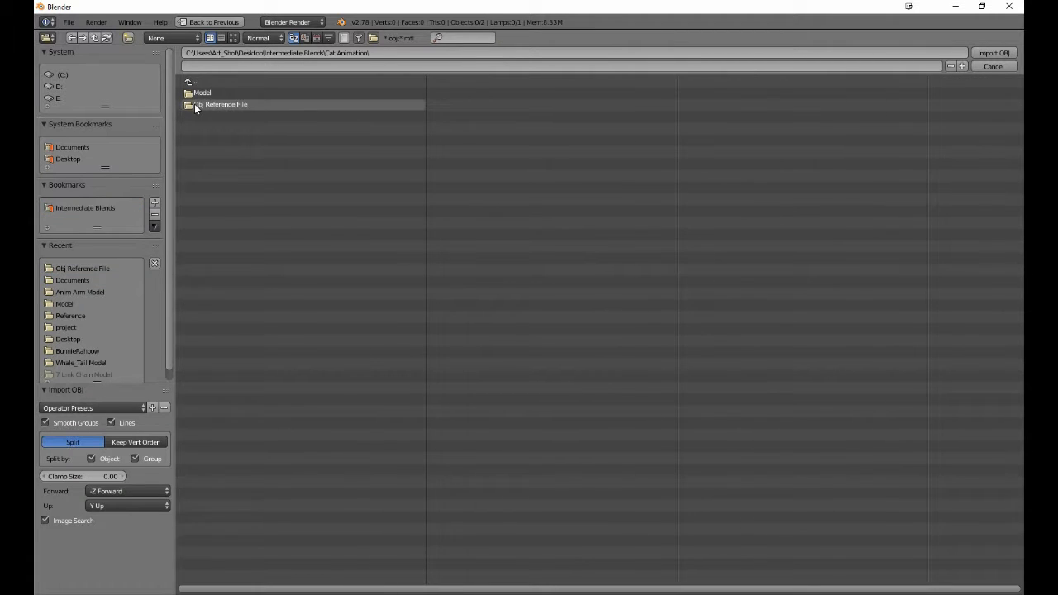
pyautogui.click(195, 105)
pyautogui.doubleClick(195, 104)
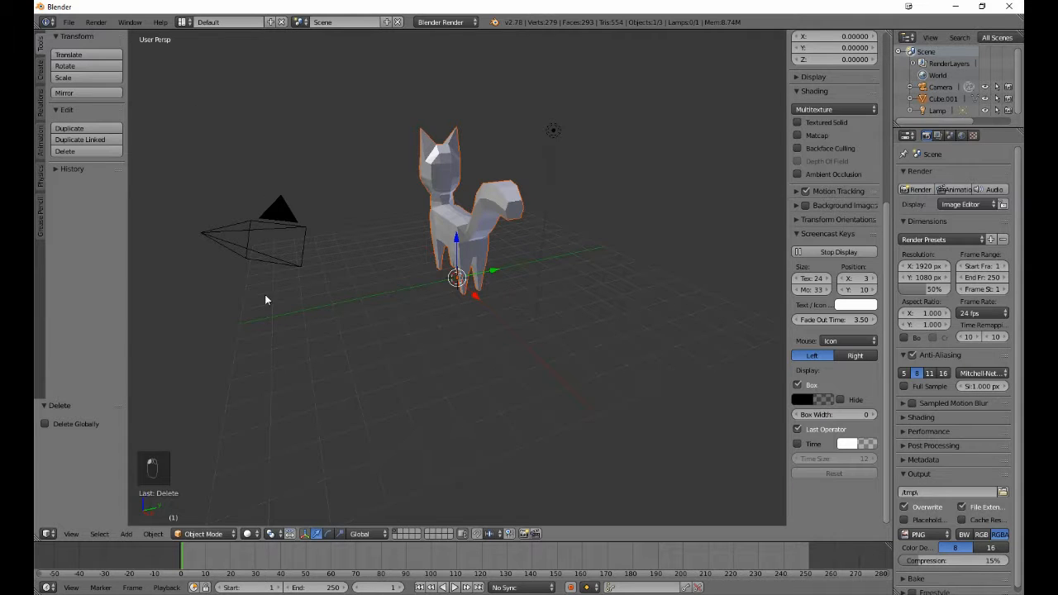
# - Deselect the imported cat and add a Path curve at the origin
pyautogui.moveTo(248, 301); pyautogui.dragTo(354, 323, button='middle')
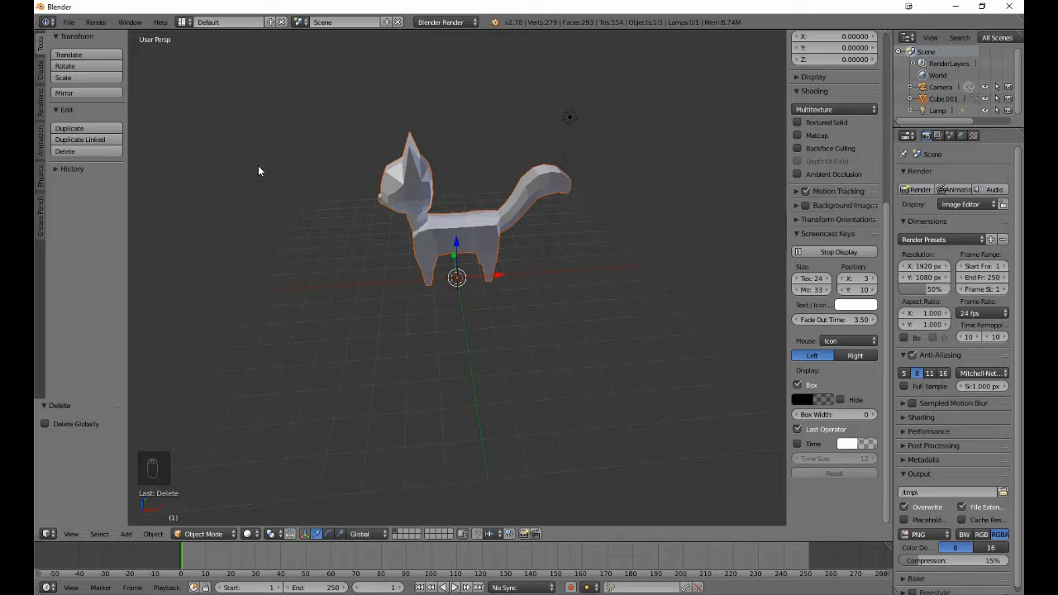
pyautogui.press('a')
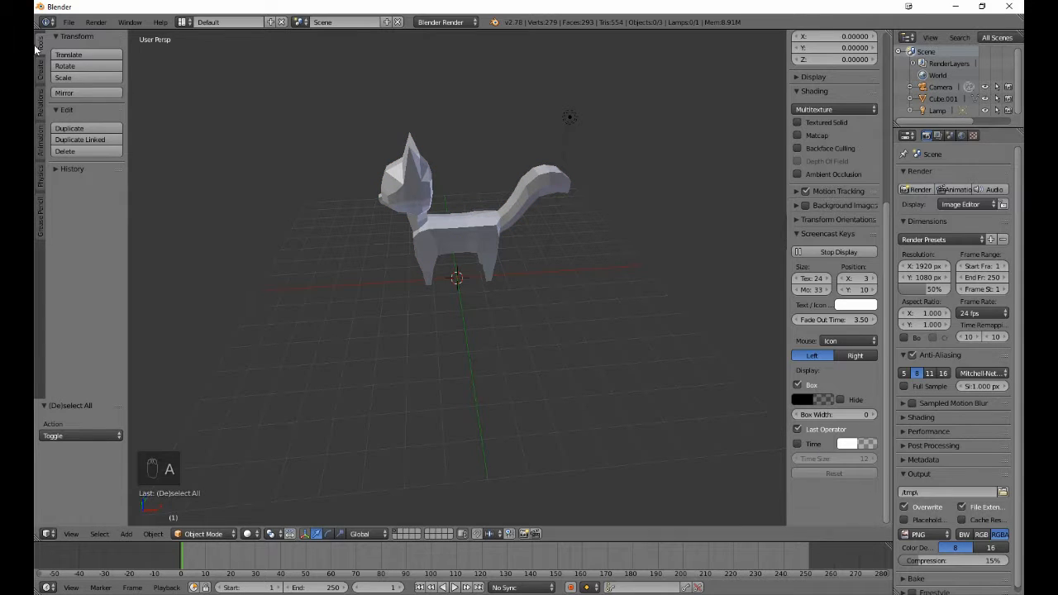
pyautogui.click(39, 70)
pyautogui.scroll(-2, 75, 289)
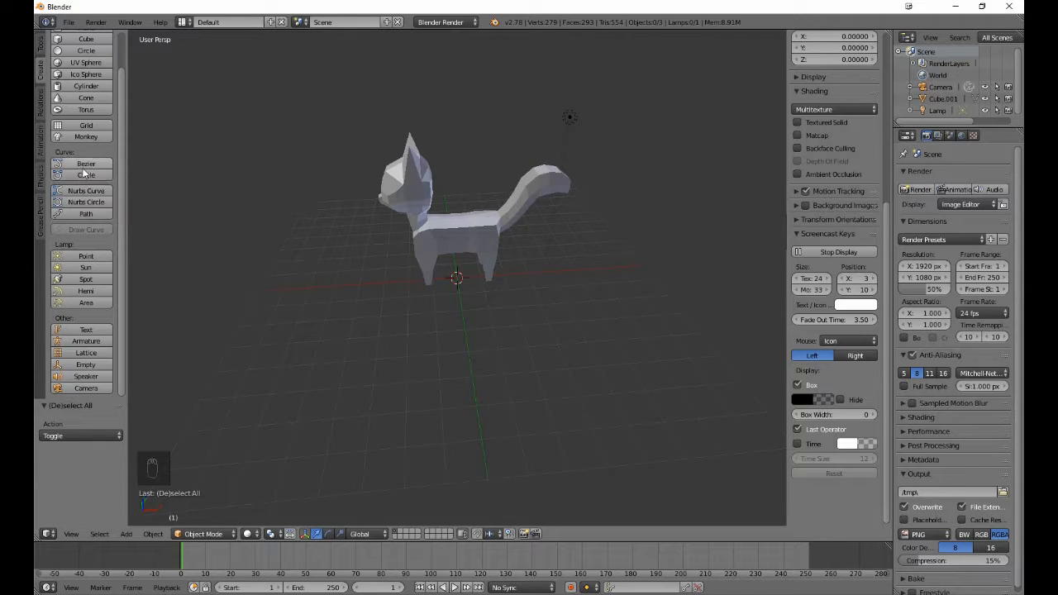
pyautogui.click(88, 215)
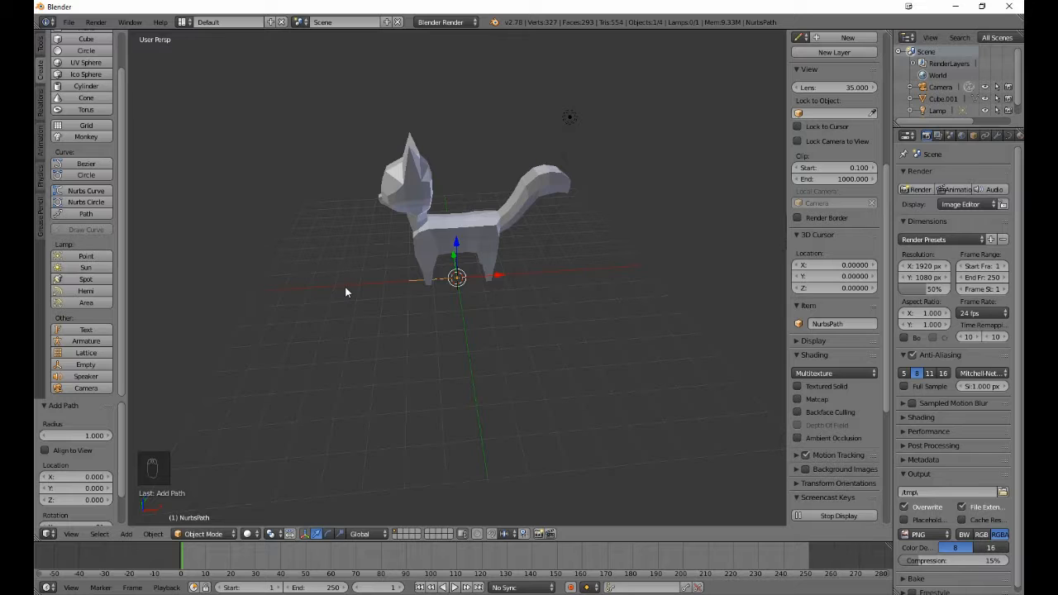
# - Scale the path up by 10 and back down by a factor of about 0.392 to span roughly the grid's width
pyautogui.press('s')
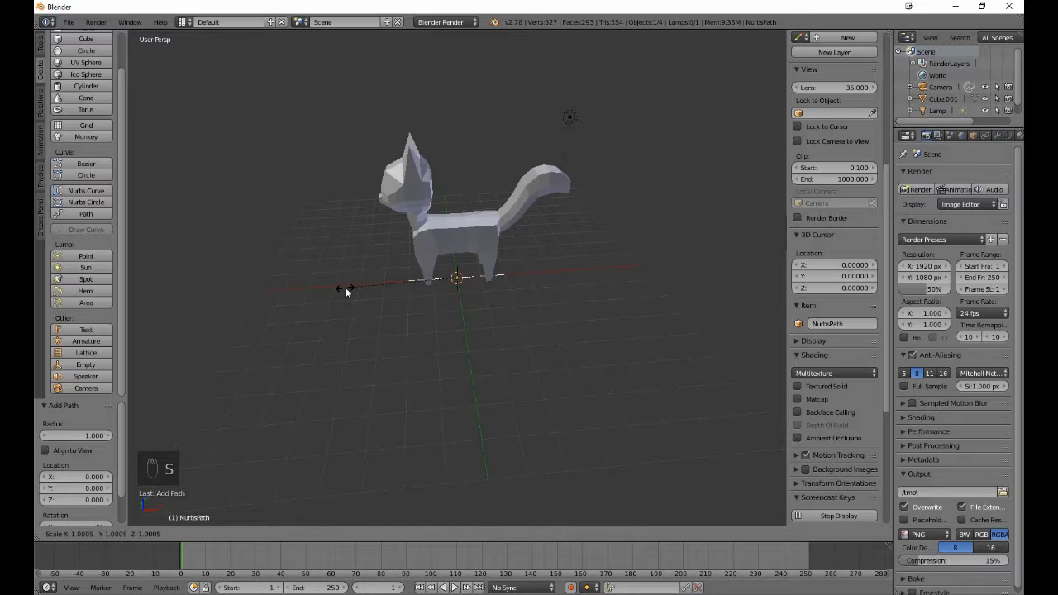
pyautogui.write('10')
pyautogui.press('Return')
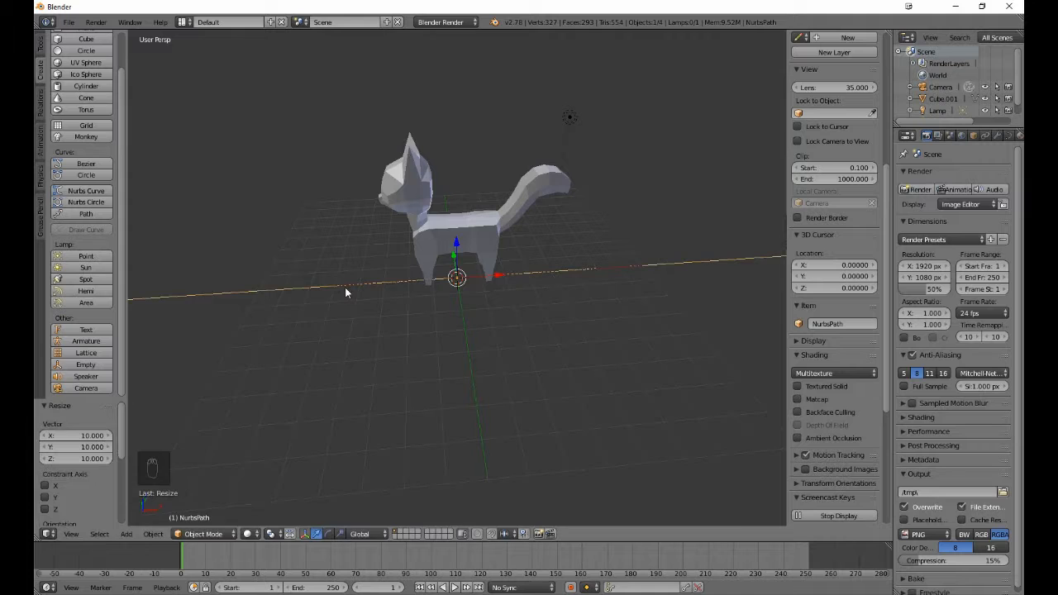
pyautogui.scroll(-4, 345, 292)
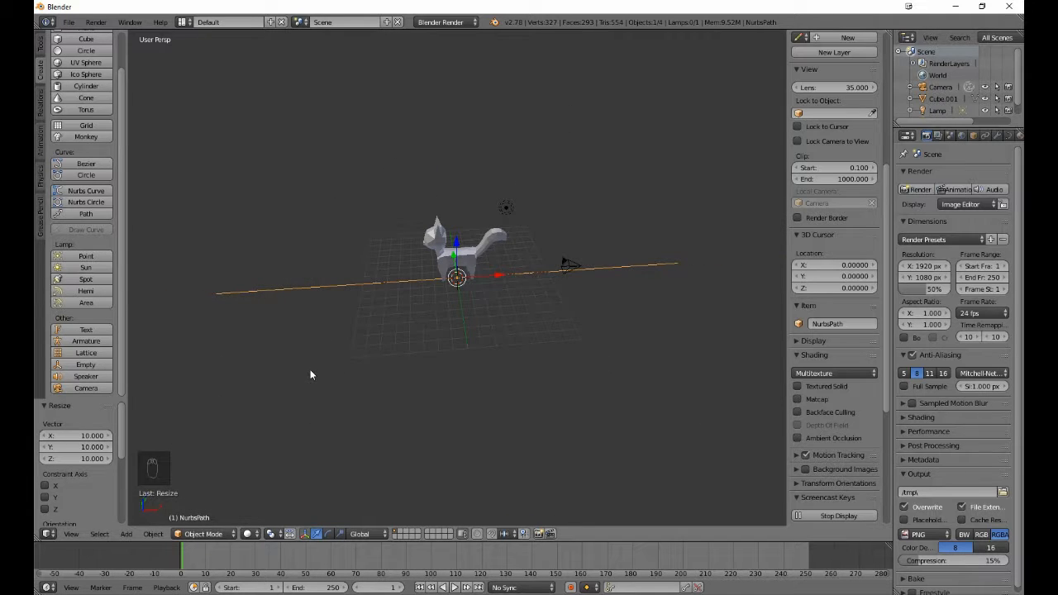
pyautogui.press('s')
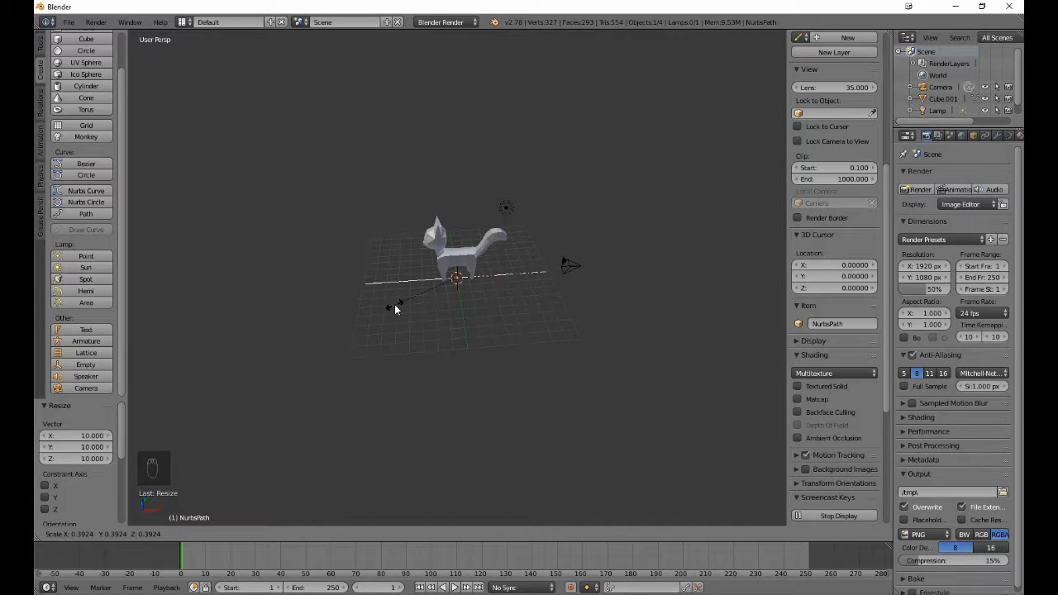
pyautogui.click(394, 305)
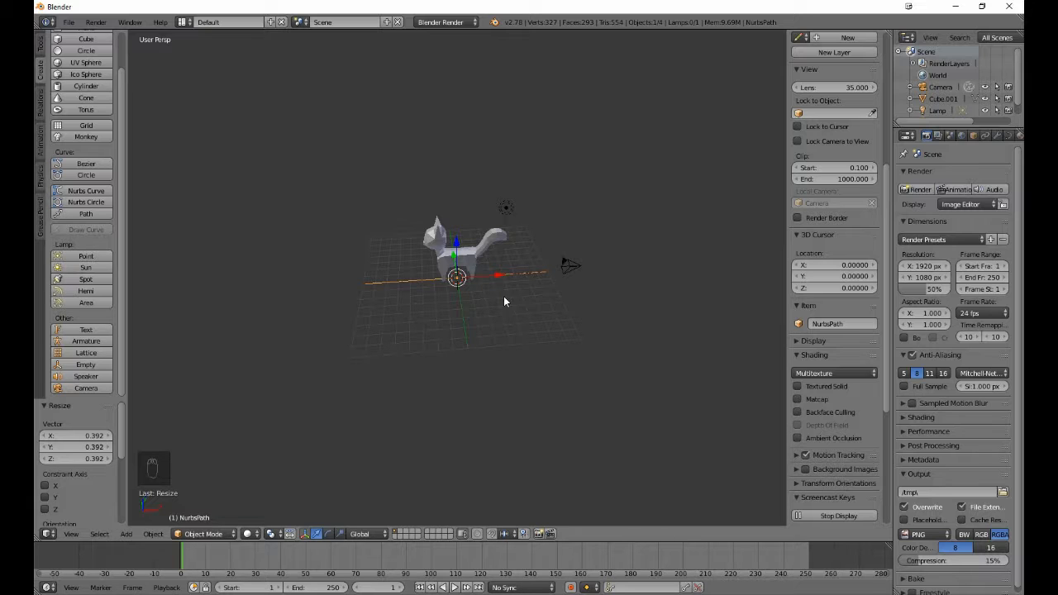
pyautogui.press('g')
pyautogui.rightClick(467, 306)
# - Rotate the path 180° about the Z axis in the top orthographic view
pyautogui.press('KP_7')
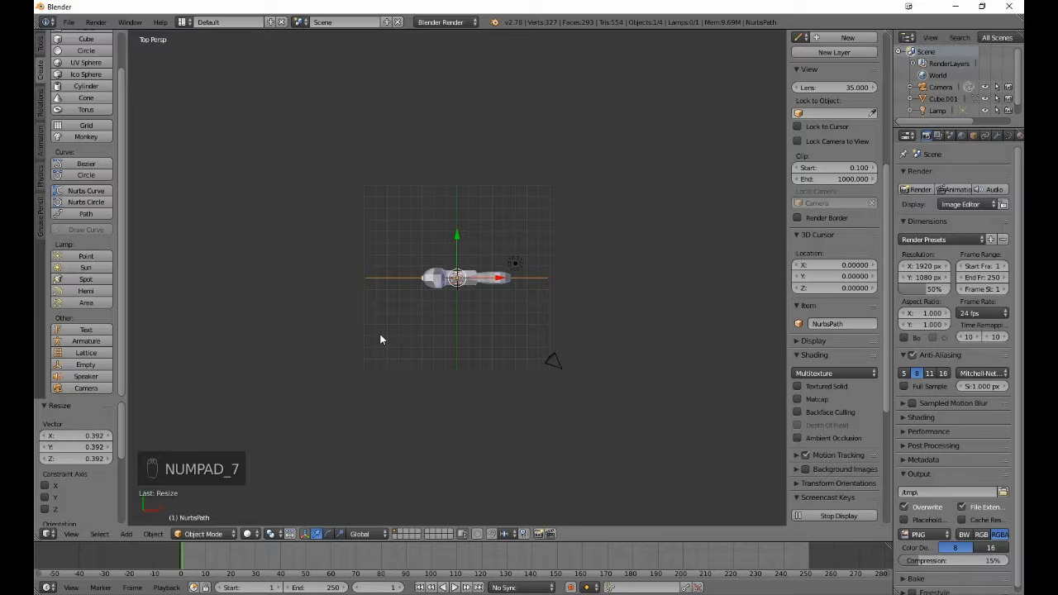
pyautogui.press('KP_5')
pyautogui.scroll(5, 341, 329)
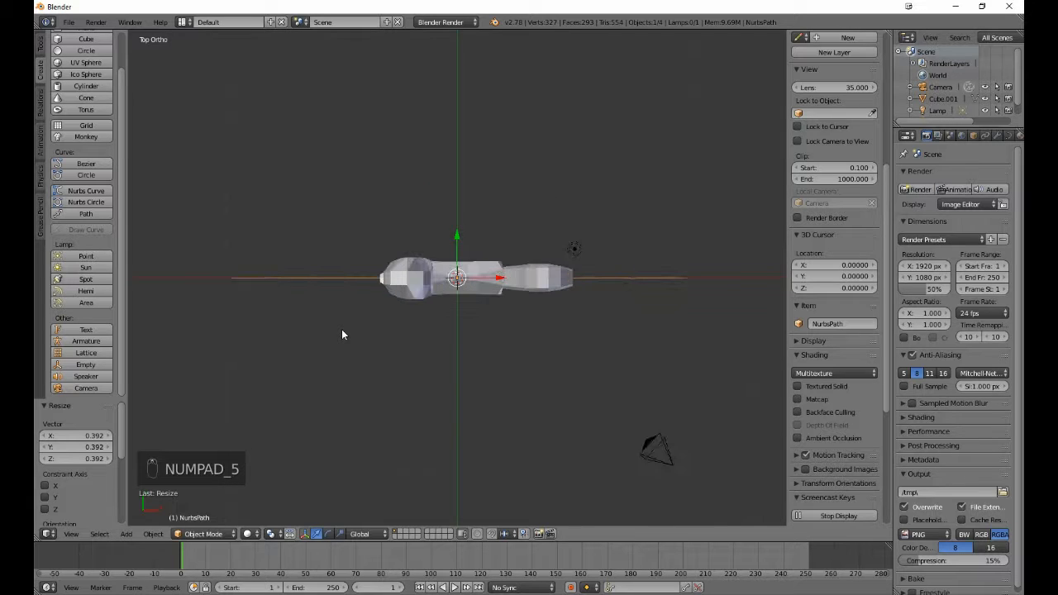
pyautogui.scroll(-3, 341, 334)
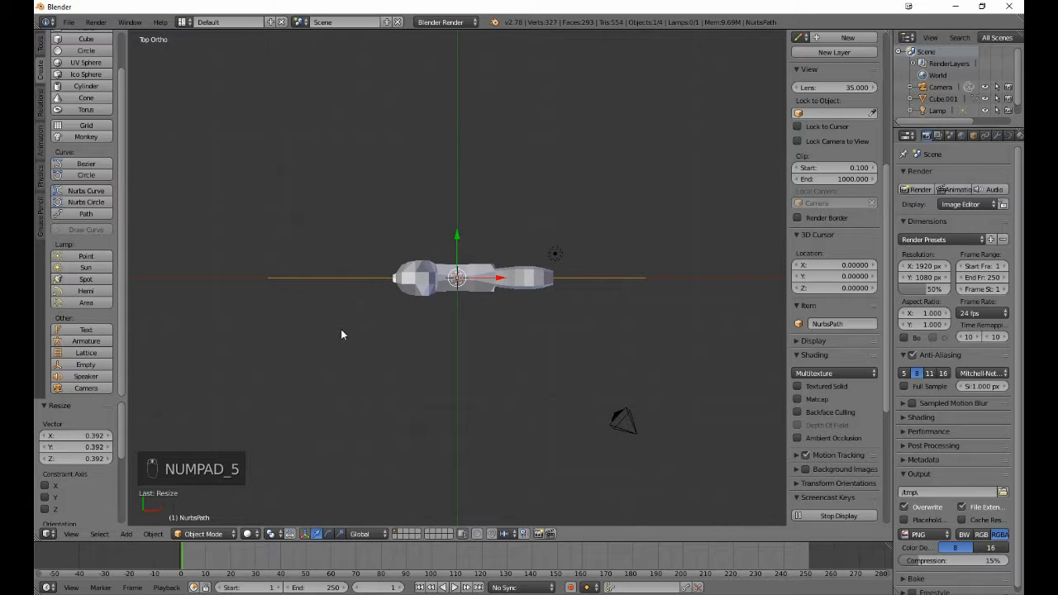
pyautogui.press('Tab')
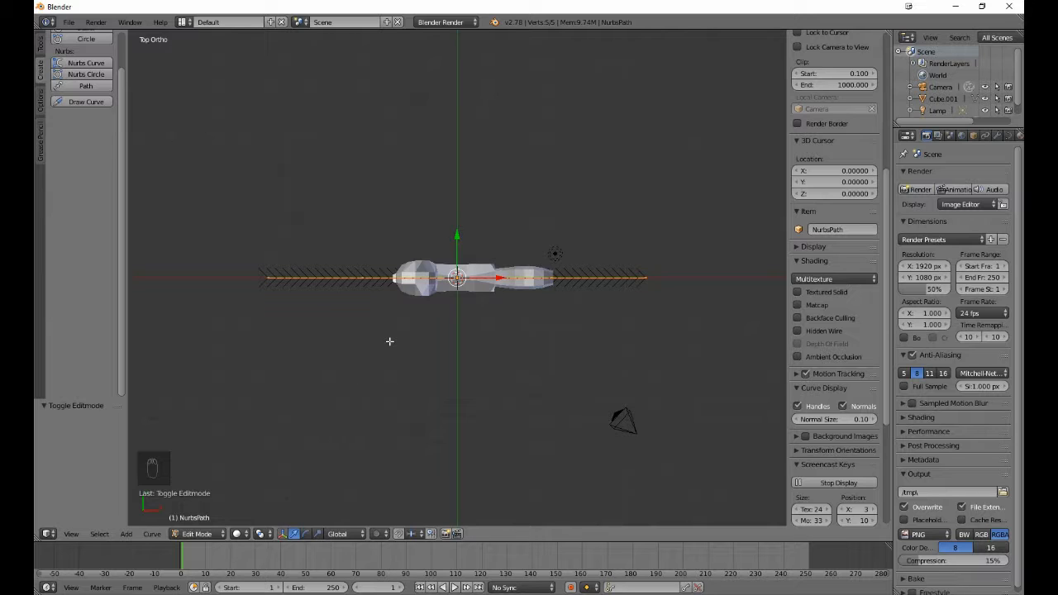
pyautogui.press('Tab')
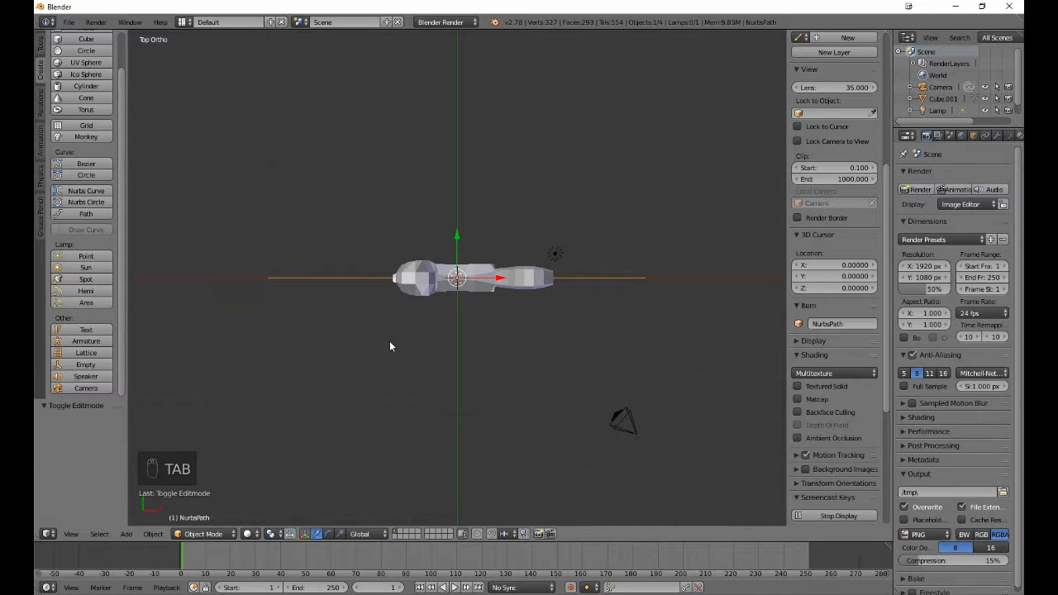
pyautogui.press('r')
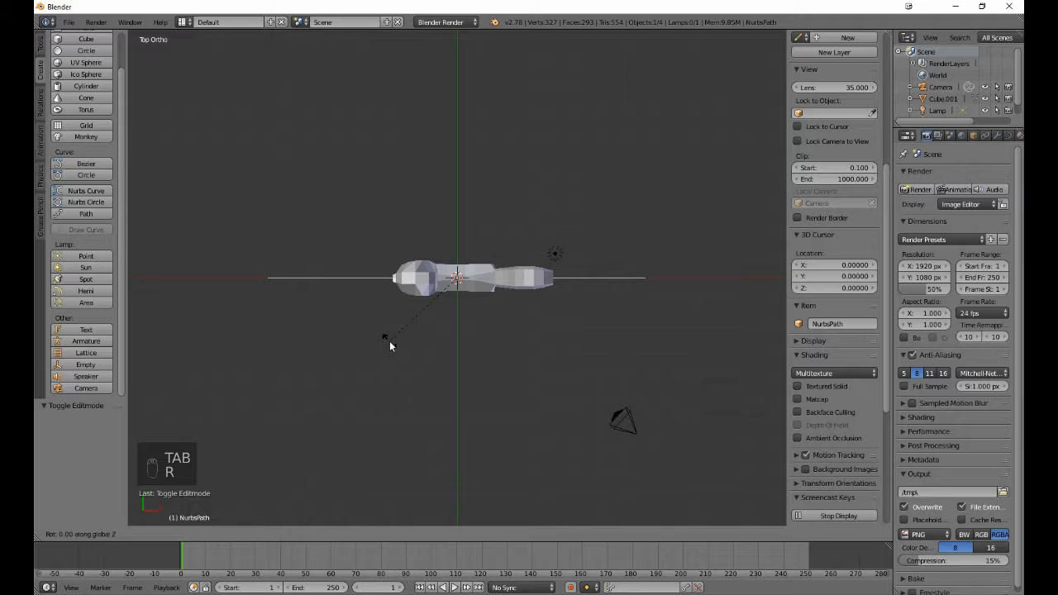
pyautogui.write('180')
pyautogui.press('Return')
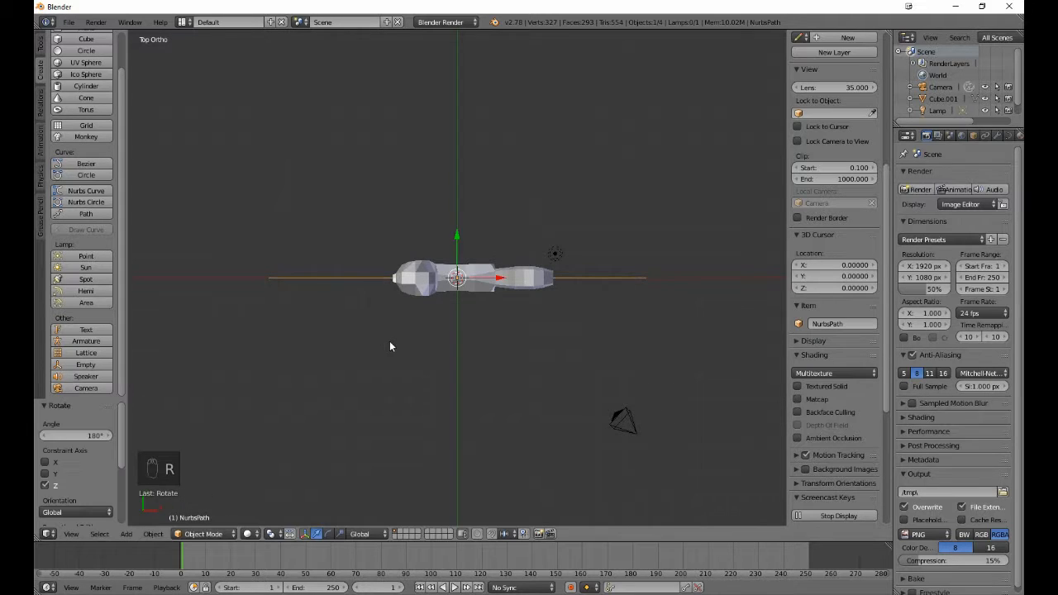
# - Bend the path by moving its control point near the cat's tail tip about 4.65 units along positive Y
pyautogui.press('Tab')
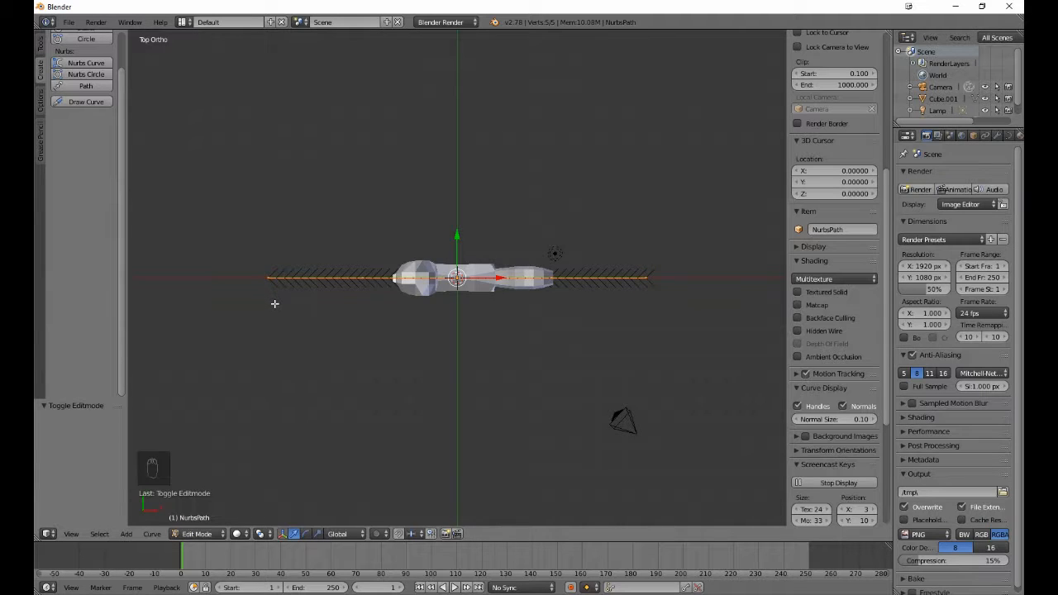
pyautogui.scroll(2, 438, 369)
pyautogui.scroll(1, 438, 370)
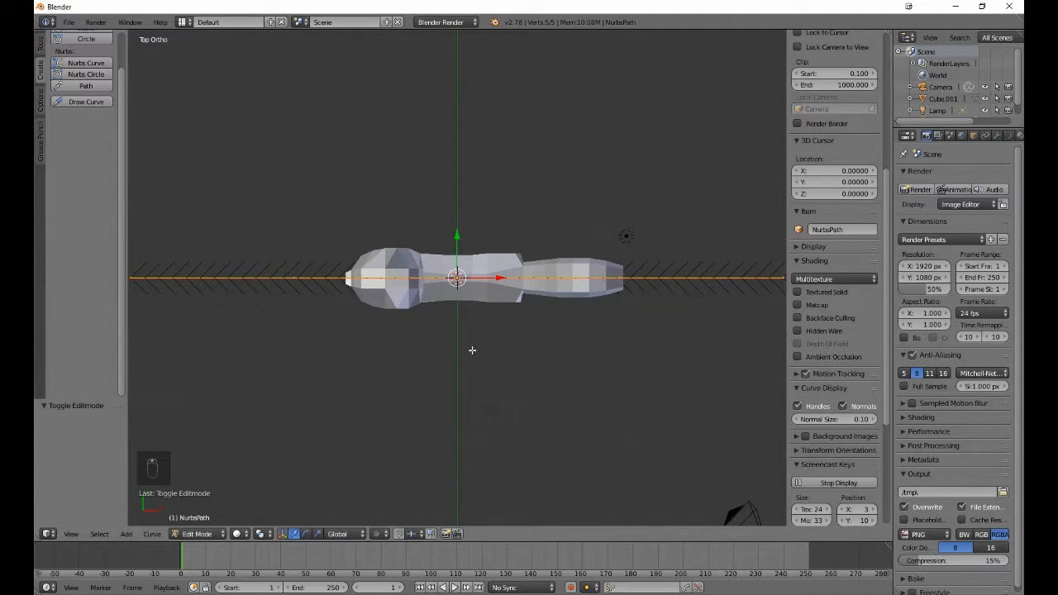
pyautogui.press('a')
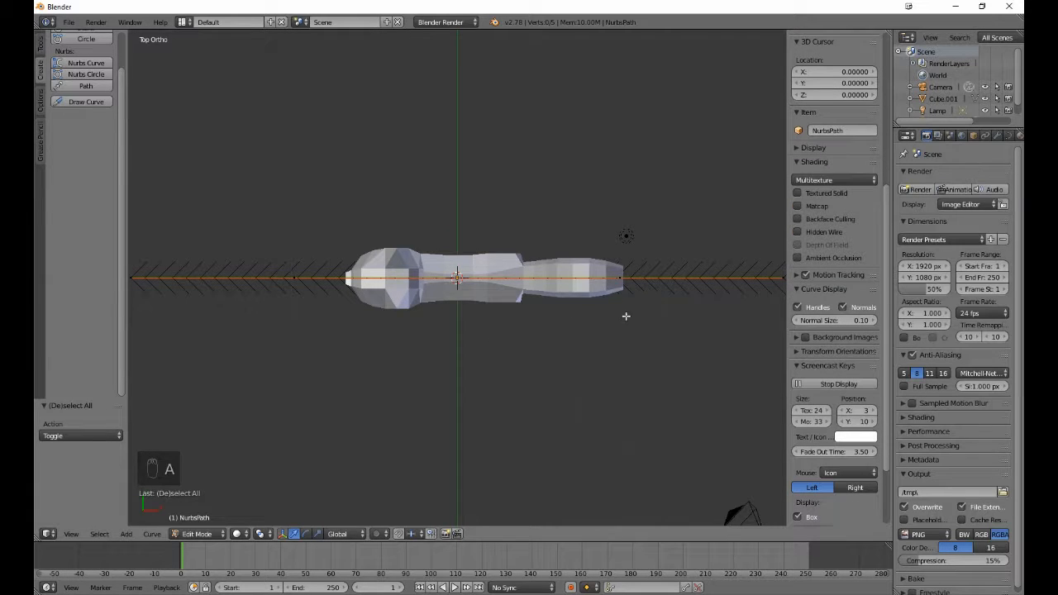
pyautogui.keyDown('shift'); pyautogui.moveTo(626, 315); pyautogui.dragTo(423, 320, button='middle'); pyautogui.keyUp('shift')
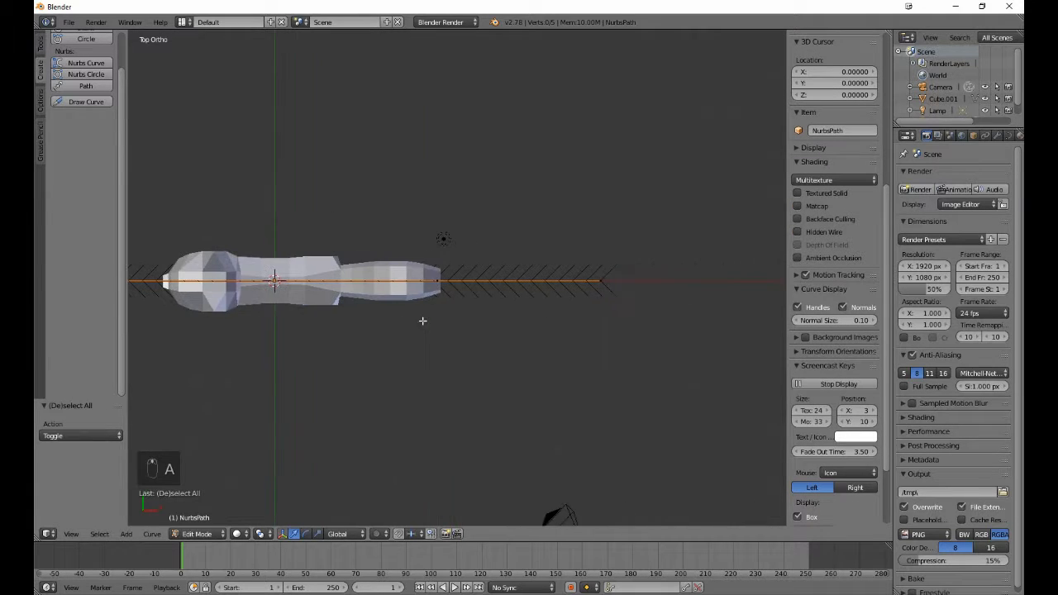
pyautogui.rightClick(441, 281)
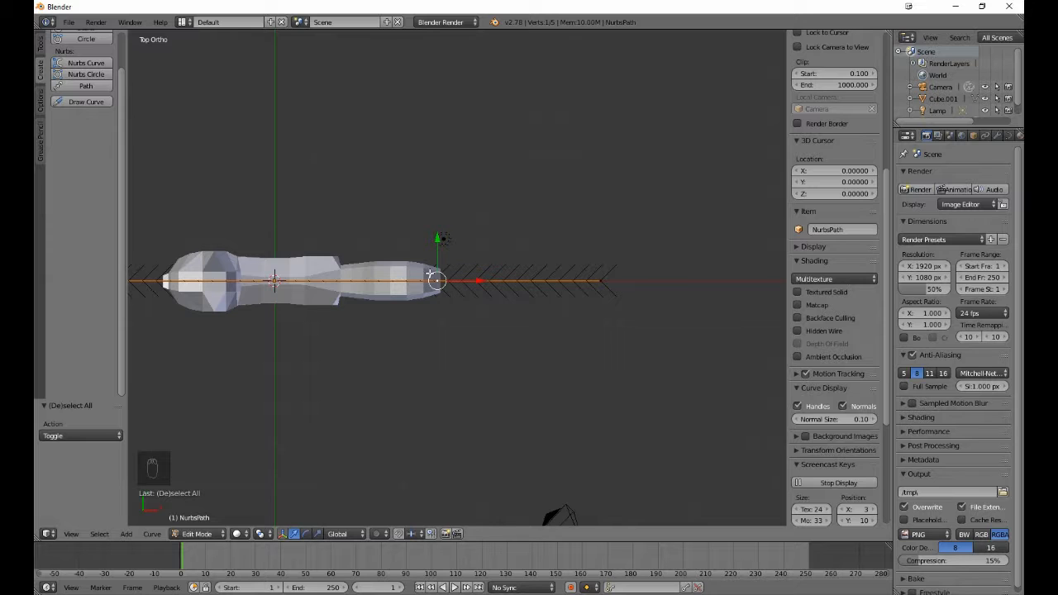
pyautogui.press('g')
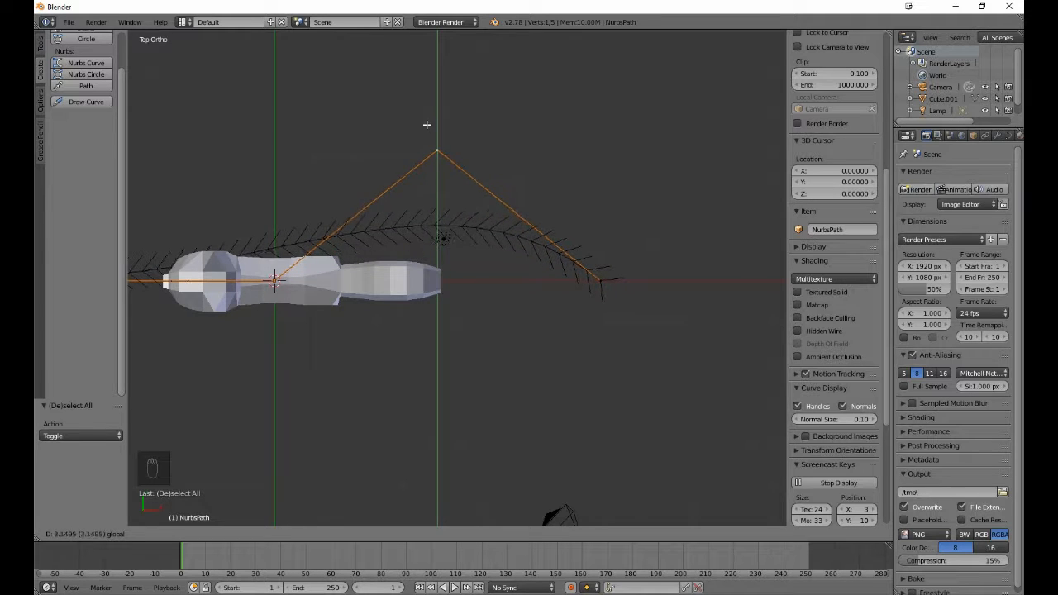
pyautogui.click(425, 65)
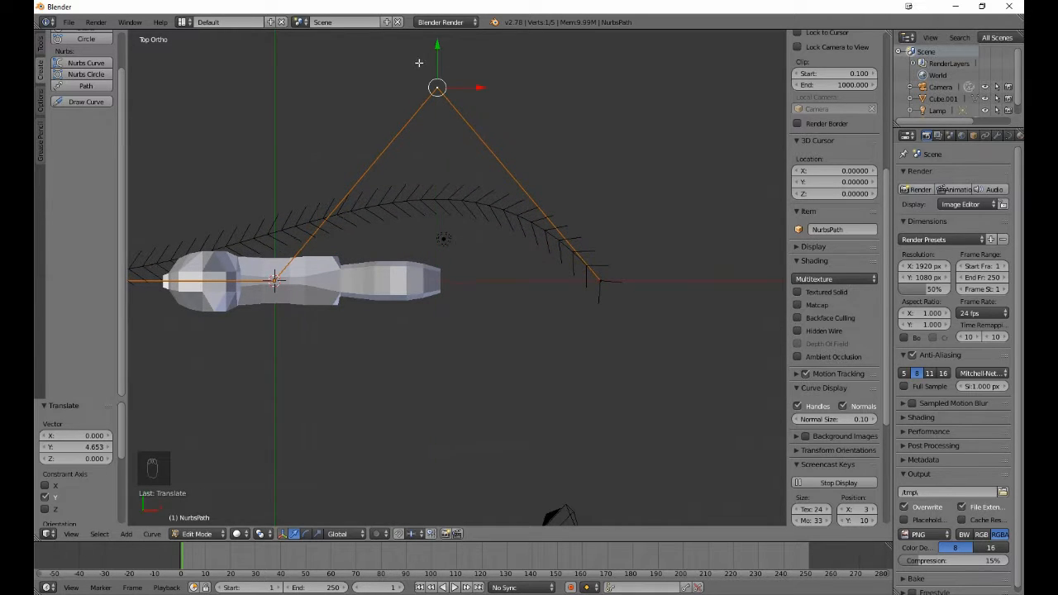
# - Move the path's control point ahead of the cat's head about 5.29 units along negative Y
pyautogui.press('a')
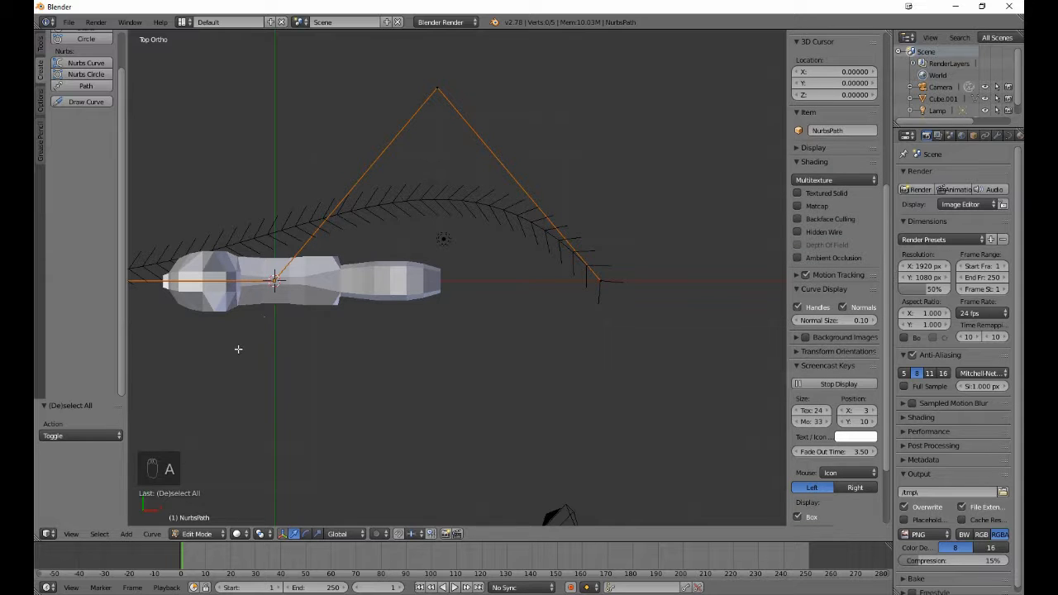
pyautogui.keyDown('shift'); pyautogui.moveTo(248, 351); pyautogui.dragTo(423, 373, button='middle'); pyautogui.keyUp('shift')
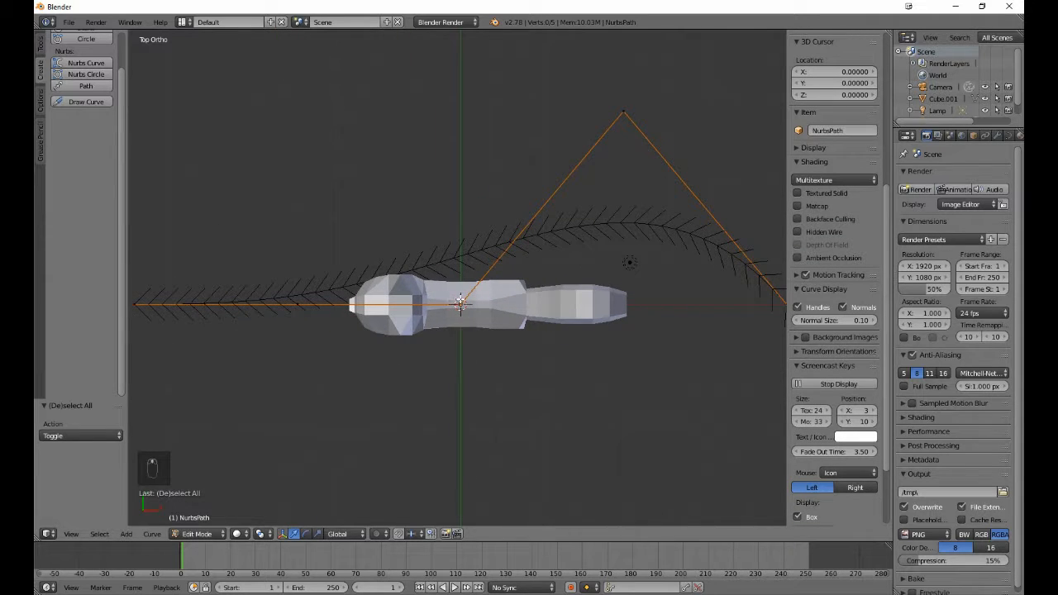
pyautogui.rightClick(295, 303)
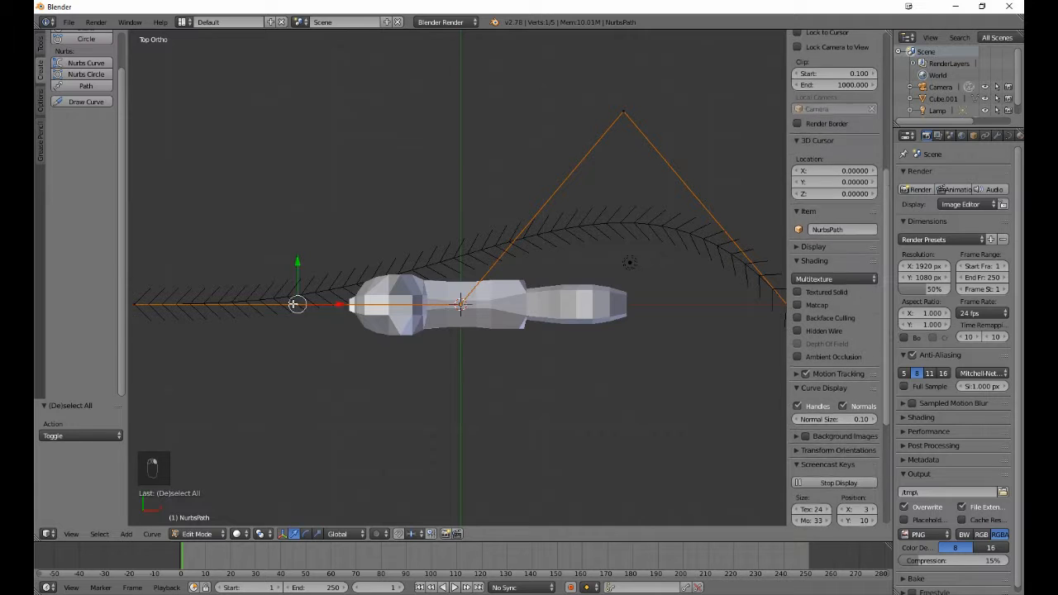
pyautogui.moveTo(294, 260); pyautogui.dragTo(300, 481)
pyautogui.scroll(-3, 421, 469)
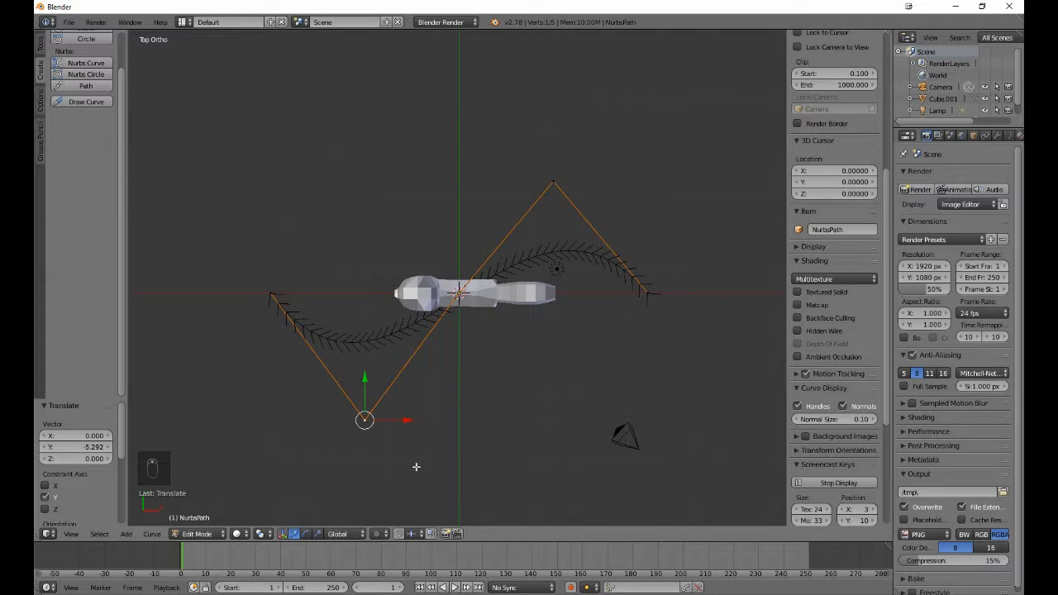
# - Move the path's control point on the tail side about 2.01 units further along positive Y and finish editing the path
pyautogui.rightClick(554, 180)
pyautogui.moveTo(558, 154); pyautogui.dragTo(540, 97)
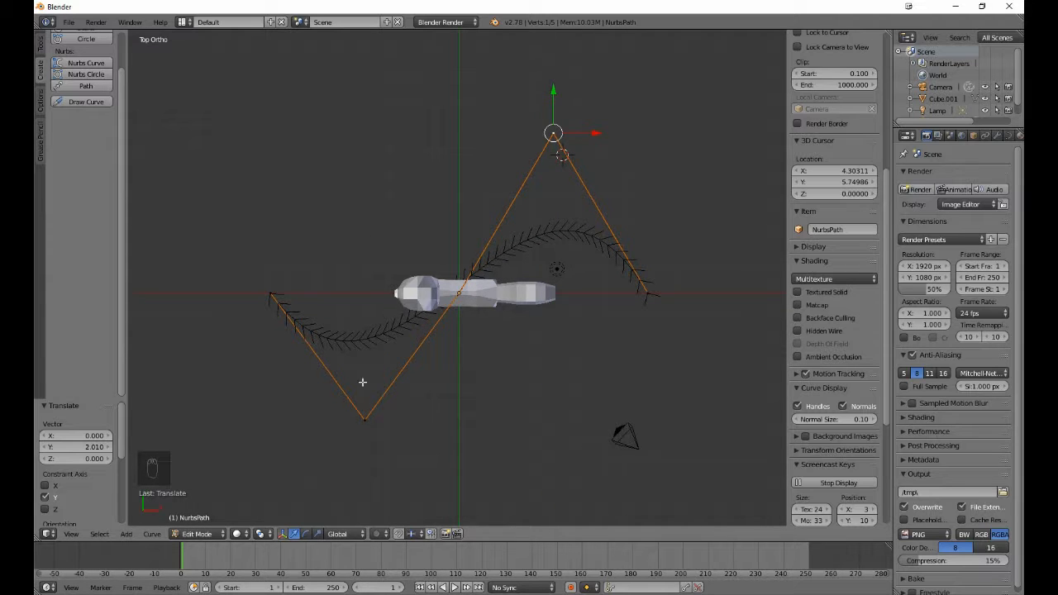
pyautogui.moveTo(447, 440); pyautogui.dragTo(464, 354, button='middle')
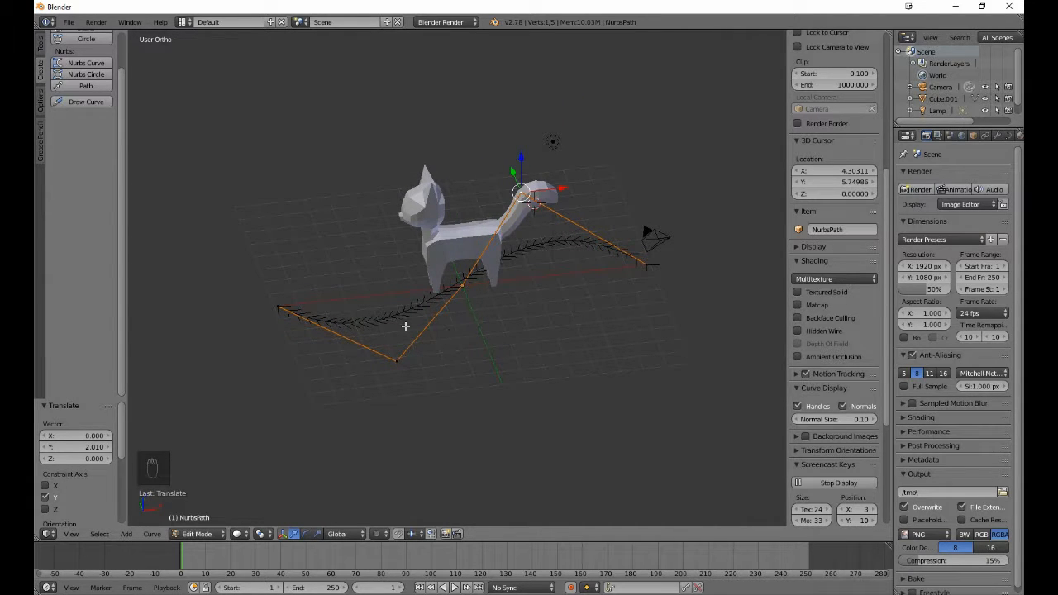
pyautogui.press('Tab')
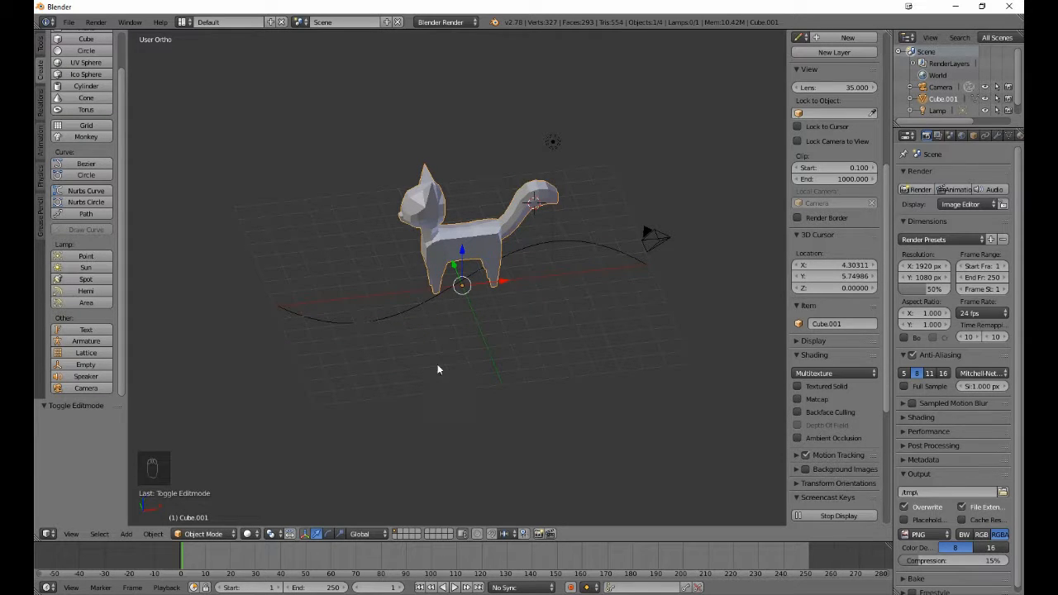
# - Set the animation's end frame to 100
pyautogui.click(318, 587)
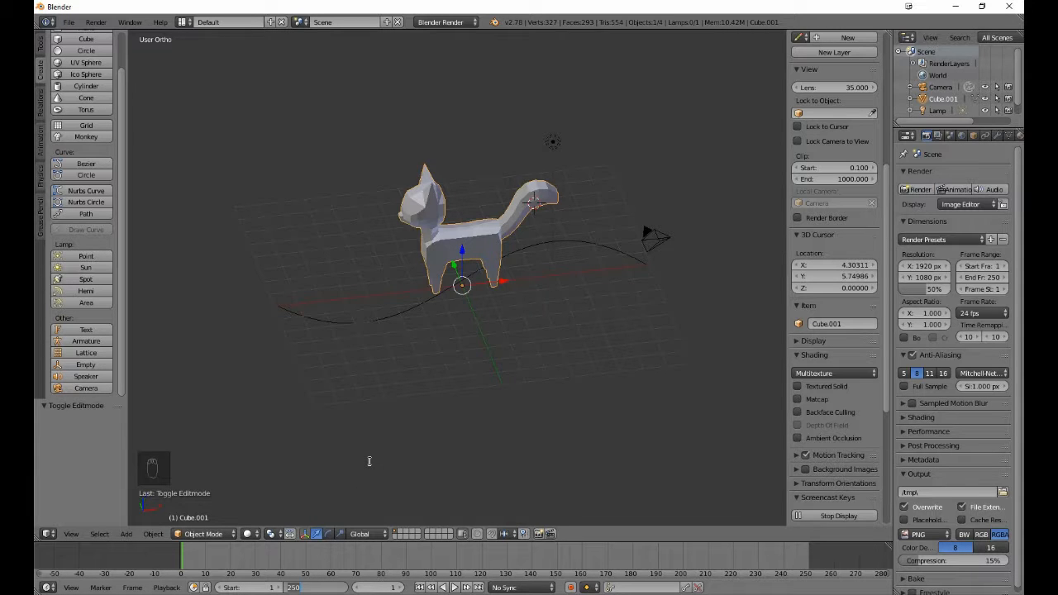
pyautogui.write('100')
pyautogui.press('Return')
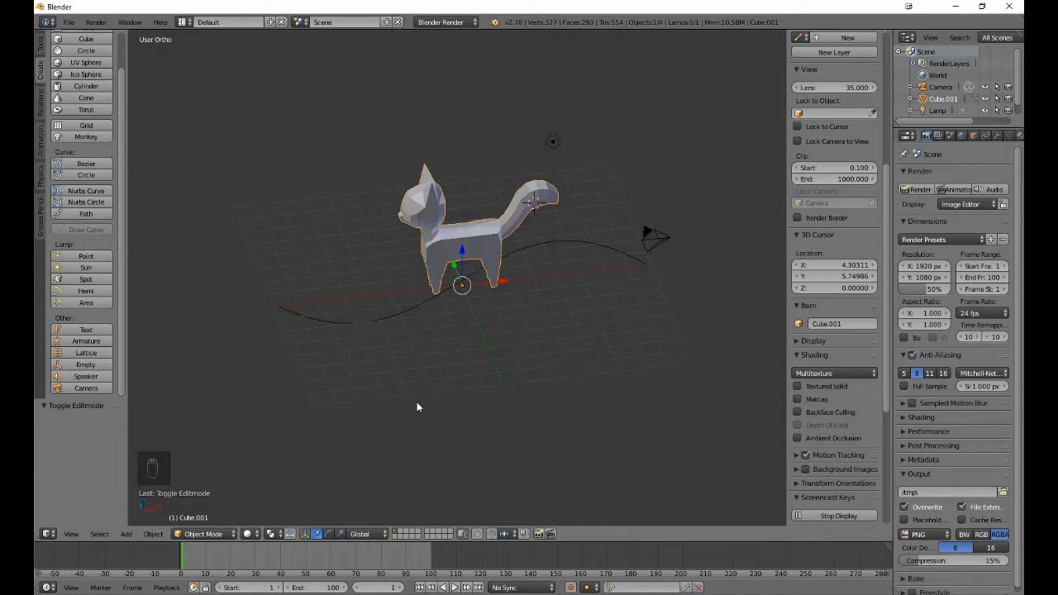
# - Clear the sharp marking from all edges of the cat mesh and return to Object Mode
pyautogui.press('KP_3')
pyautogui.press('KP_1')
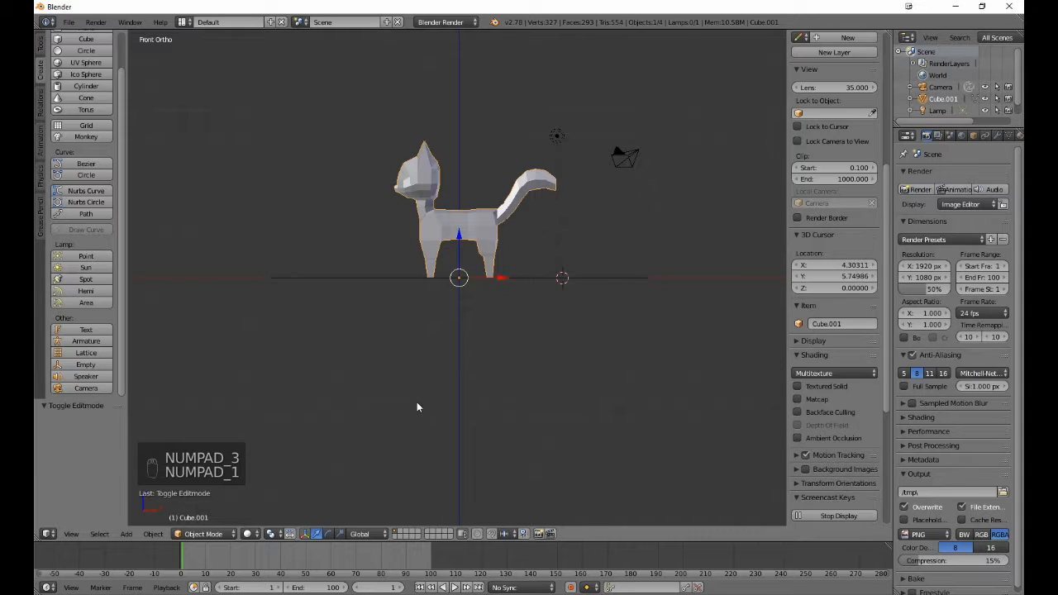
pyautogui.press('Tab')
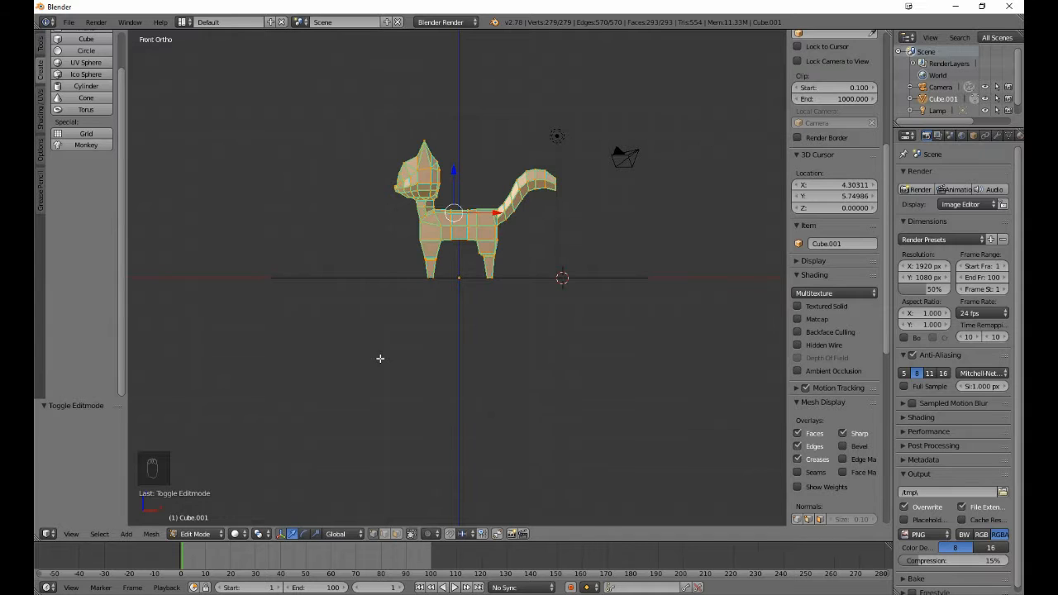
pyautogui.hotkey('ctrl', 'e')
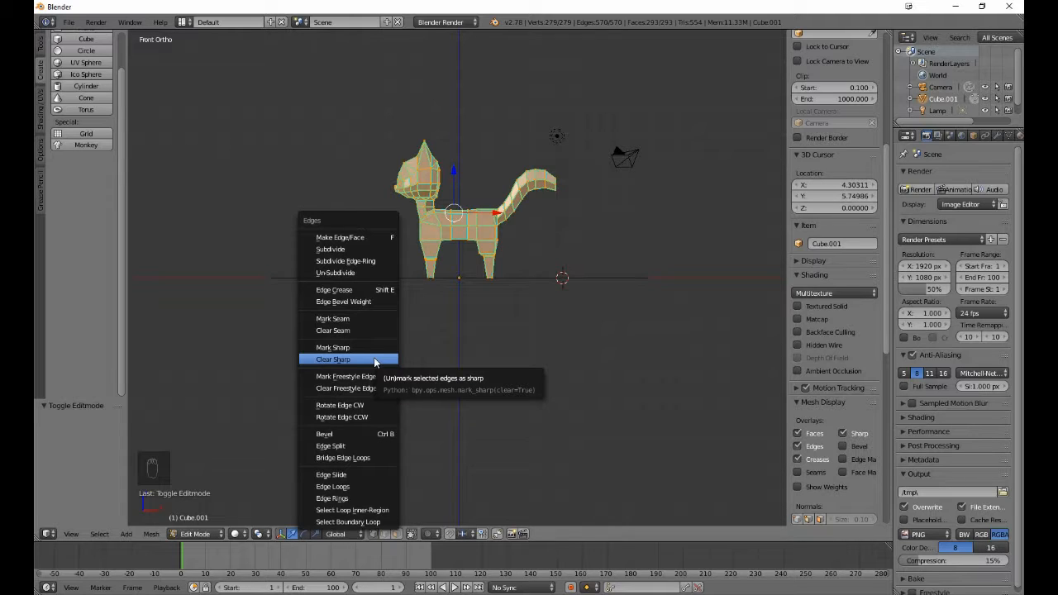
pyautogui.click(375, 360)
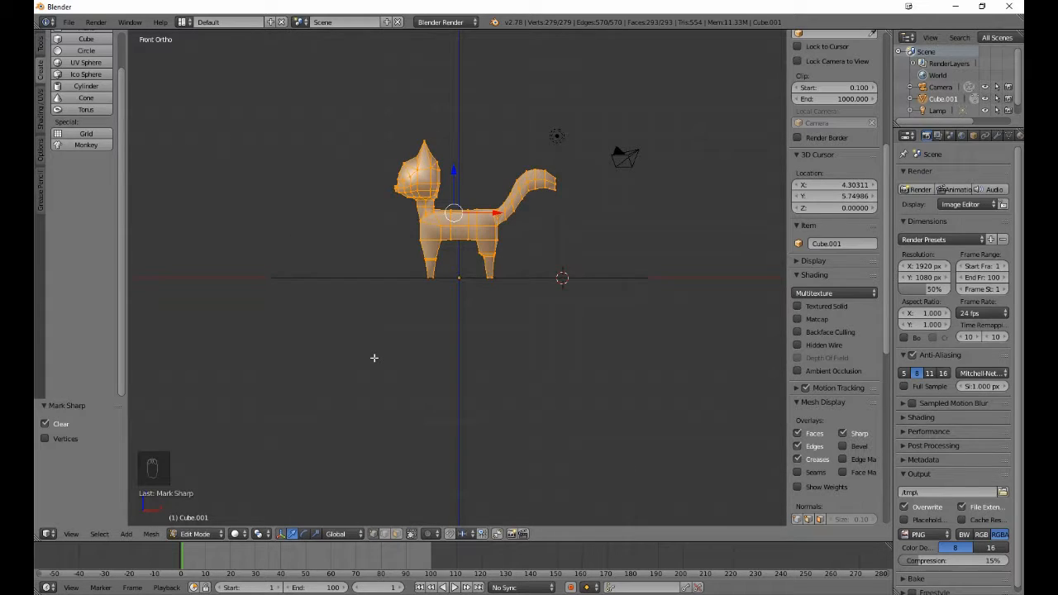
pyautogui.press('a')
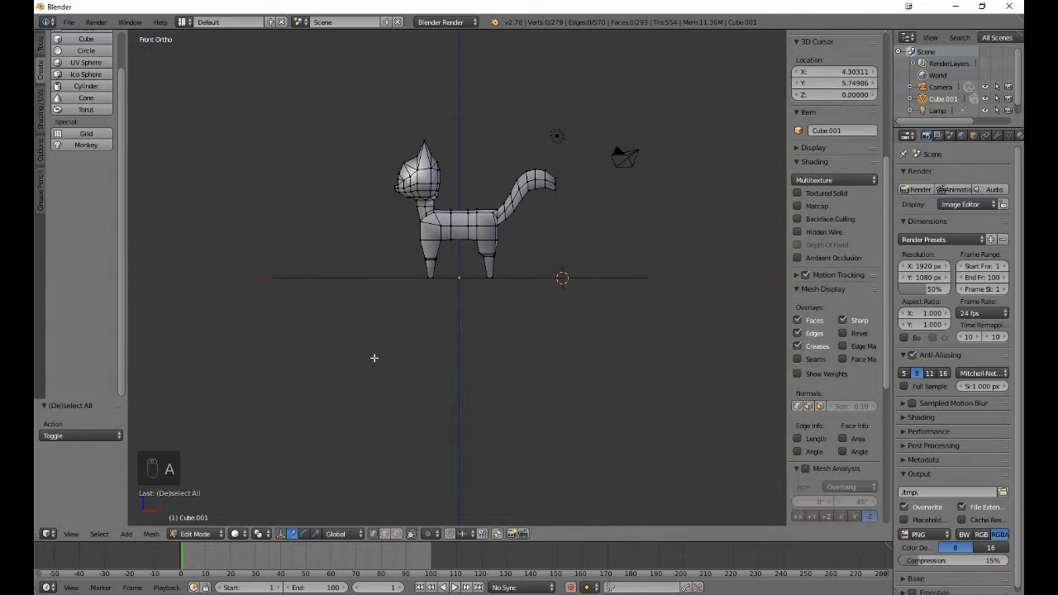
pyautogui.press('Tab')
pyautogui.moveTo(391, 305); pyautogui.dragTo(405, 383, button='middle')
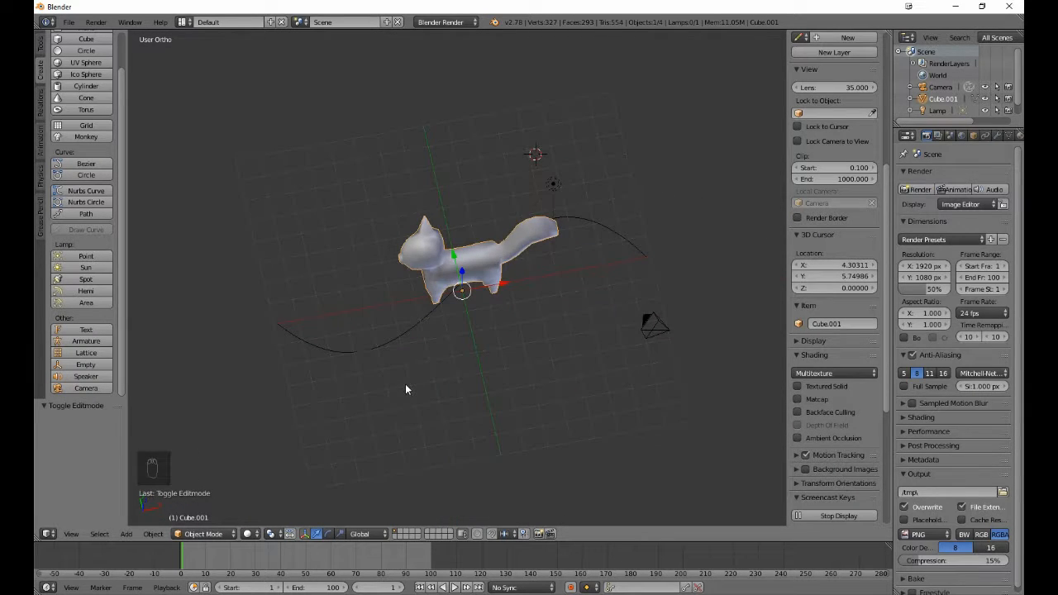
# - Put the cat mesh back into Edit Mode in the front orthographic view with the whole cat framed
pyautogui.press('Tab')
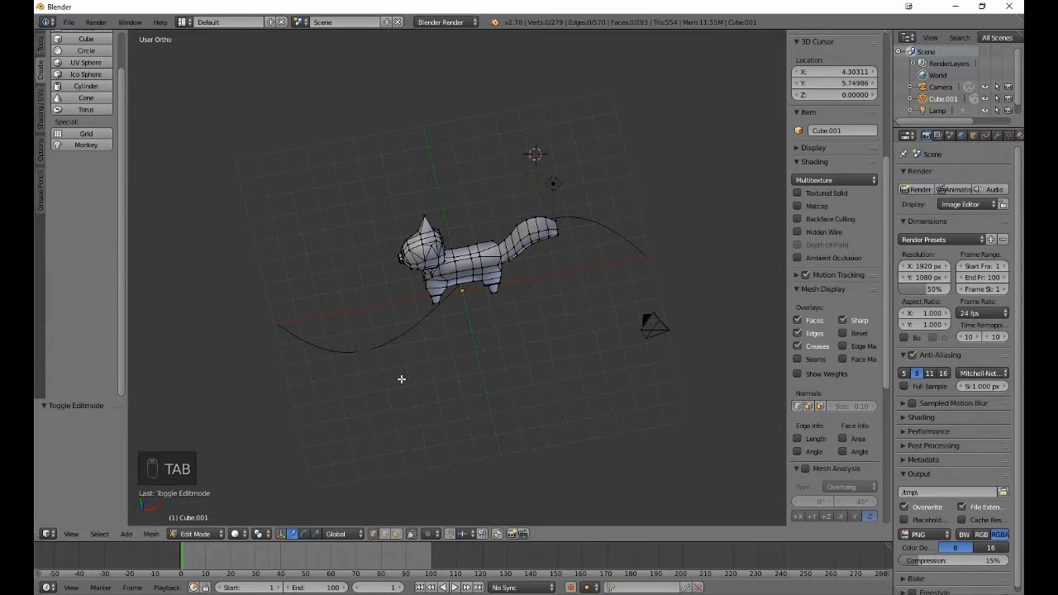
pyautogui.press('KP_3')
pyautogui.press('KP_1')
pyautogui.scroll(4, 402, 380)
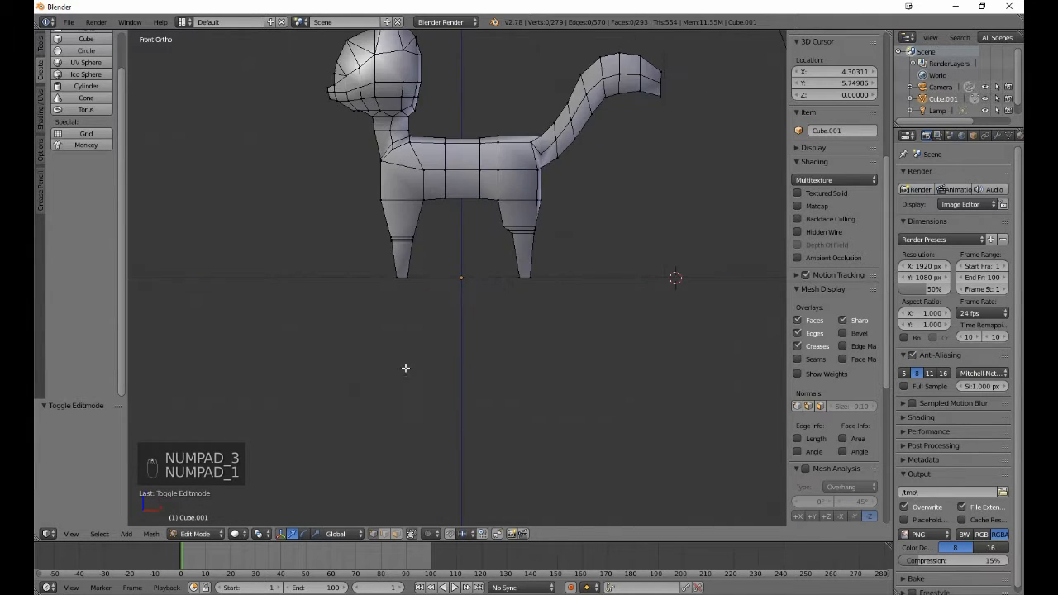
pyautogui.keyDown('shift'); pyautogui.scroll(7, 406, 368); pyautogui.keyUp('shift')
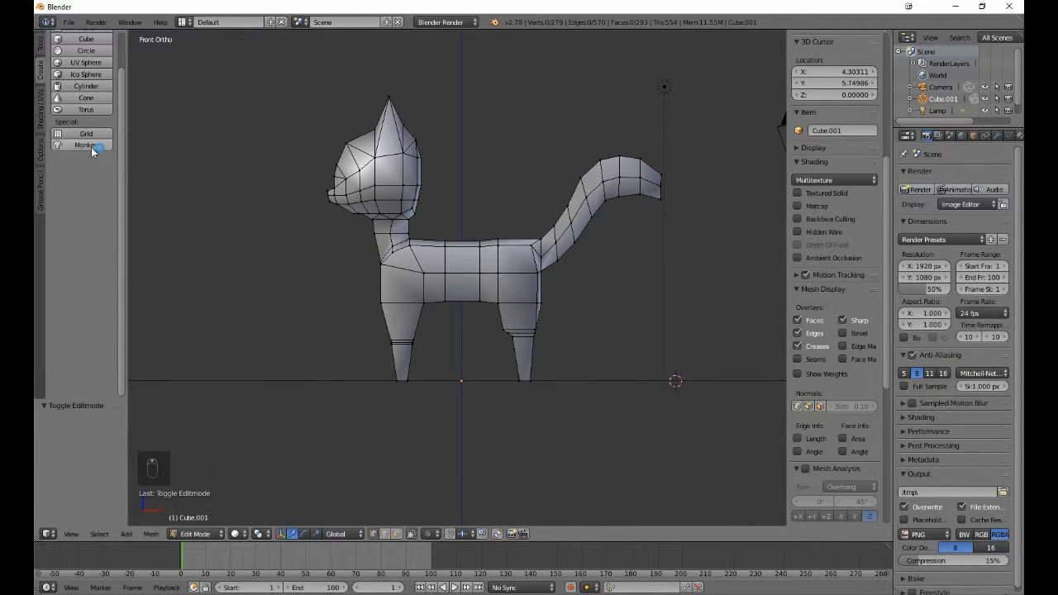
pyautogui.scroll(2, 56, 76)
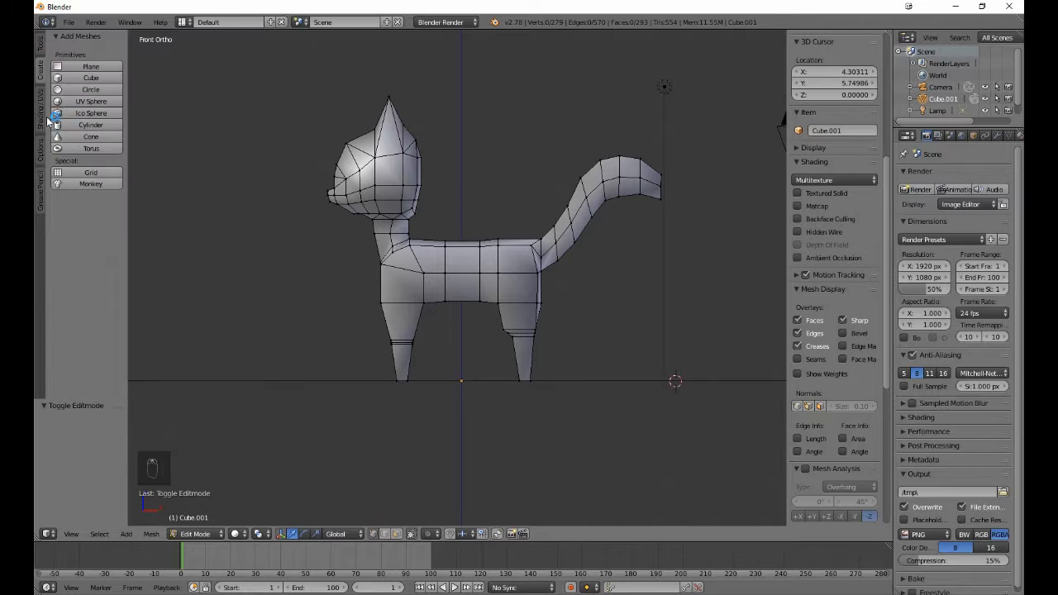
# - Enable the Animation: AnimAll add-on in the user preferences and turn on its Points option for the cat mesh
pyautogui.click(69, 25)
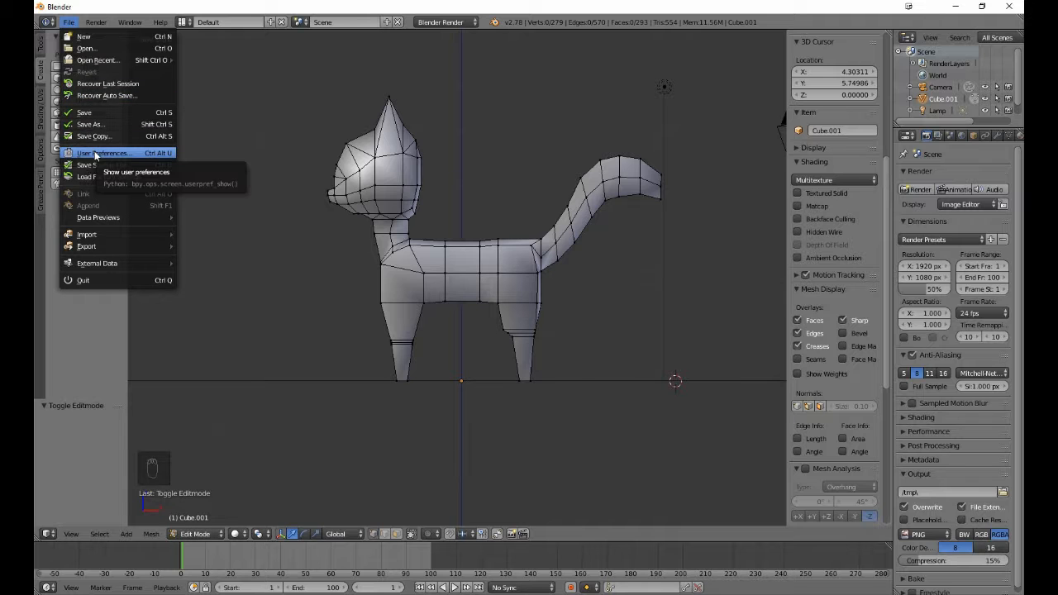
pyautogui.click(96, 154)
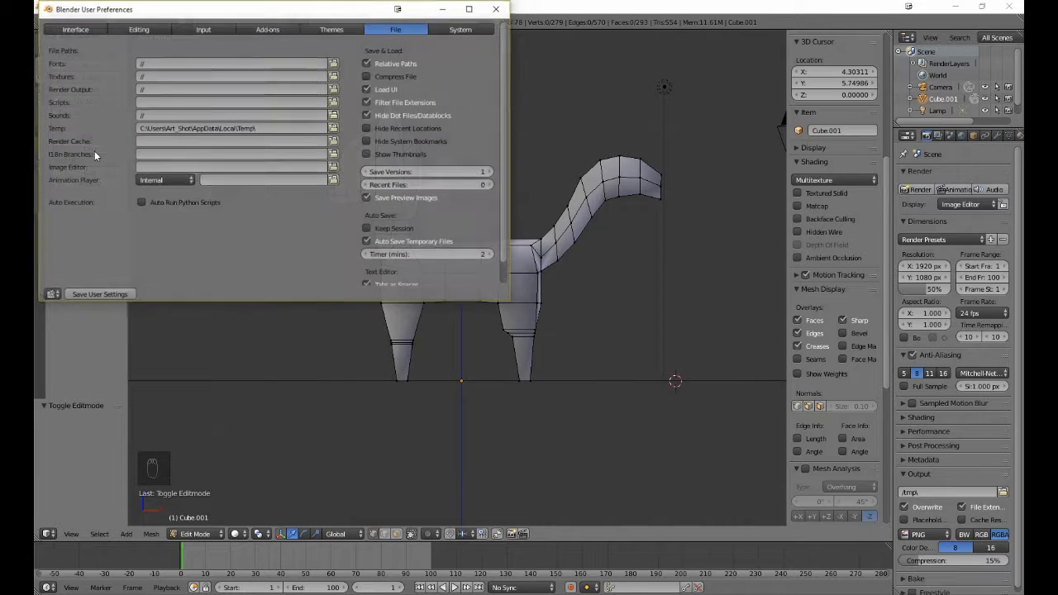
pyautogui.click(256, 31)
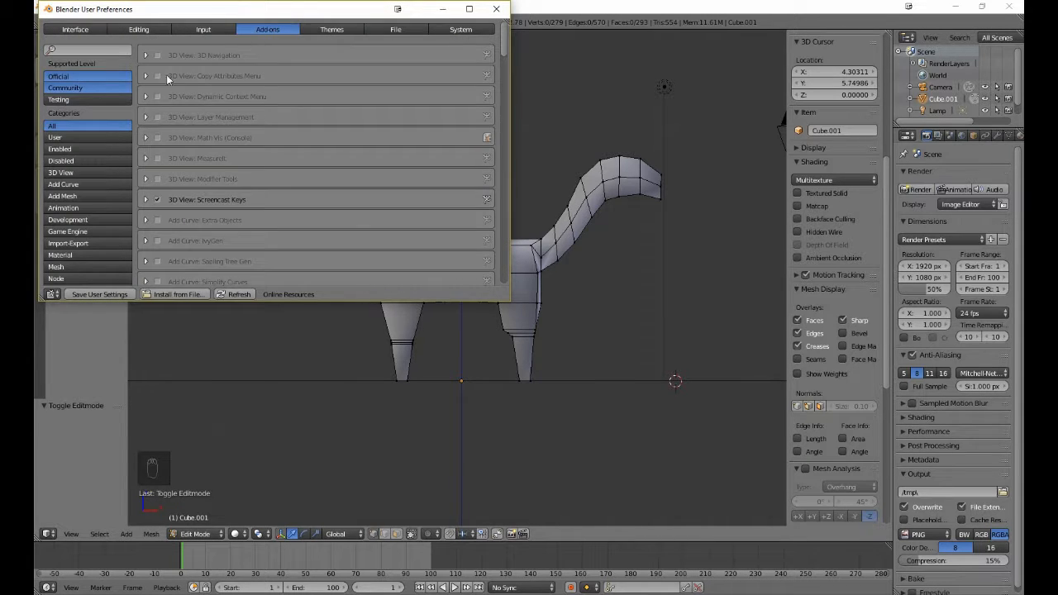
pyautogui.click(83, 209)
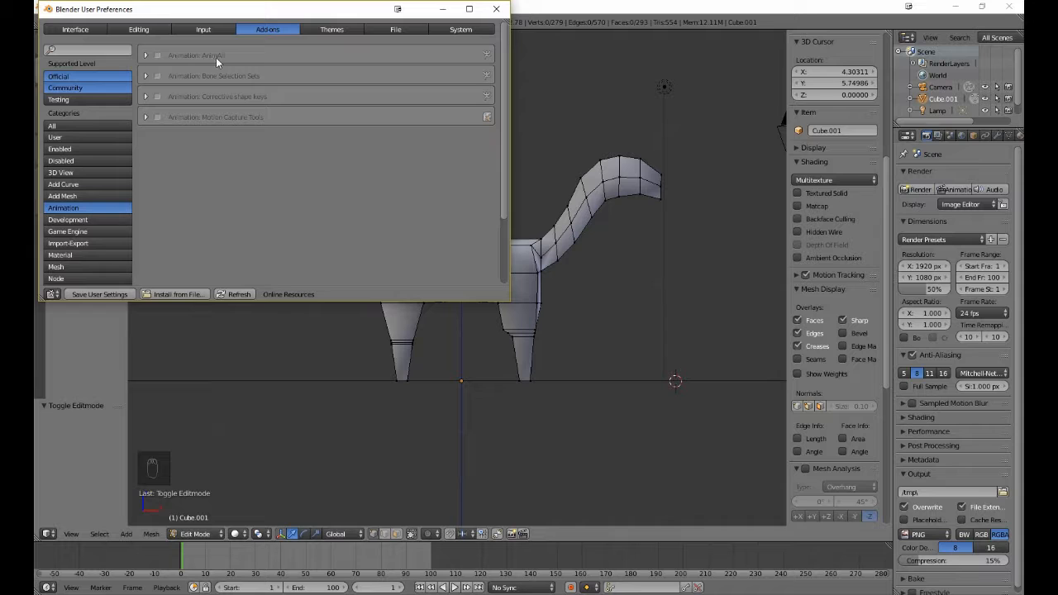
pyautogui.click(156, 55)
pyautogui.click(496, 8)
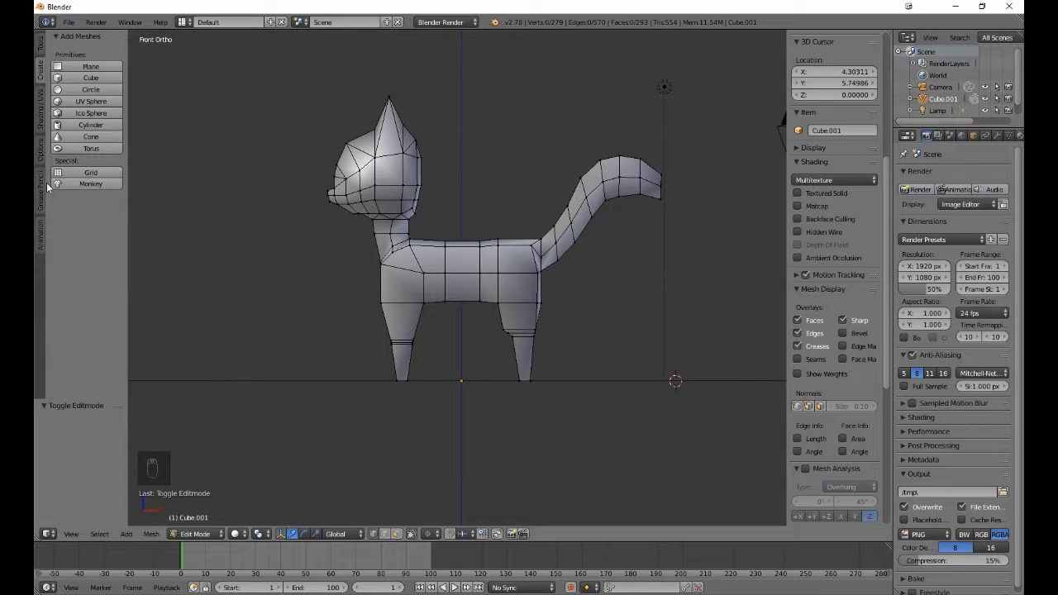
pyautogui.click(37, 242)
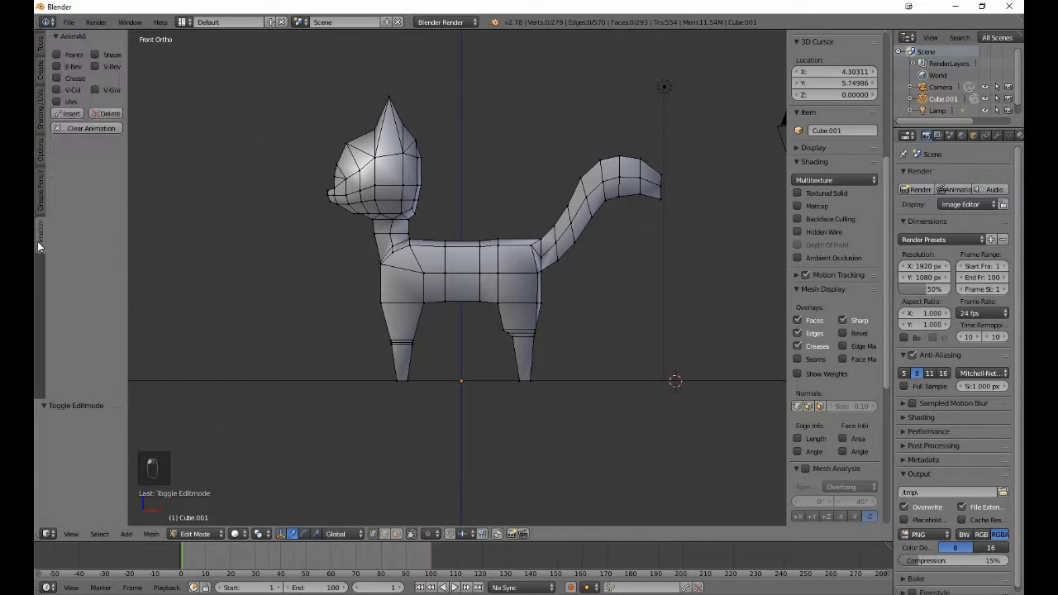
pyautogui.click(56, 55)
# - Switch to wireframe display and box-select the lower part of the cat's front leg on the negative Y side
pyautogui.moveTo(333, 366); pyautogui.dragTo(394, 408, button='middle')
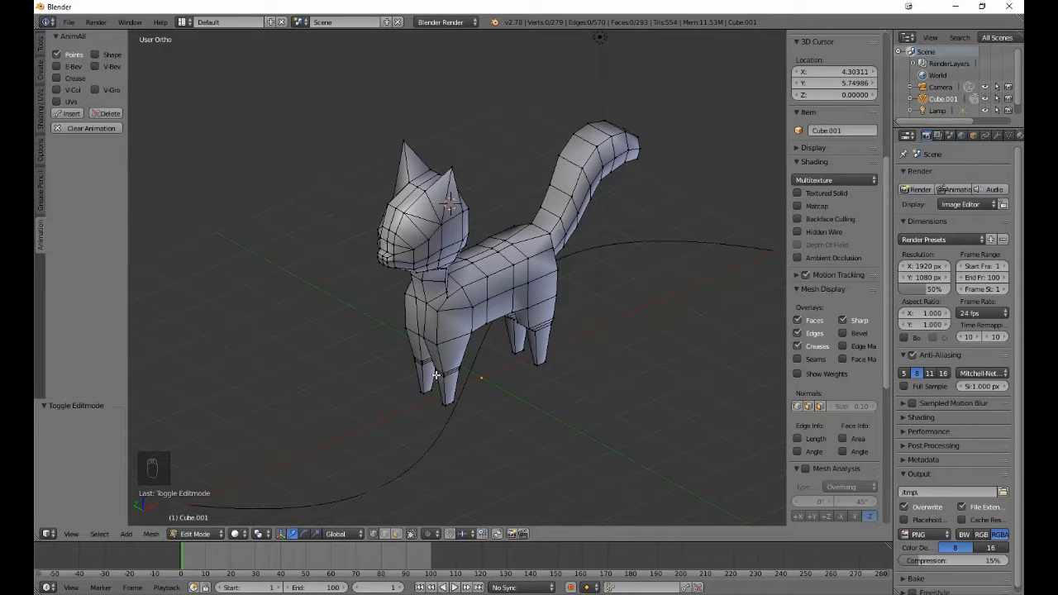
pyautogui.press('z')
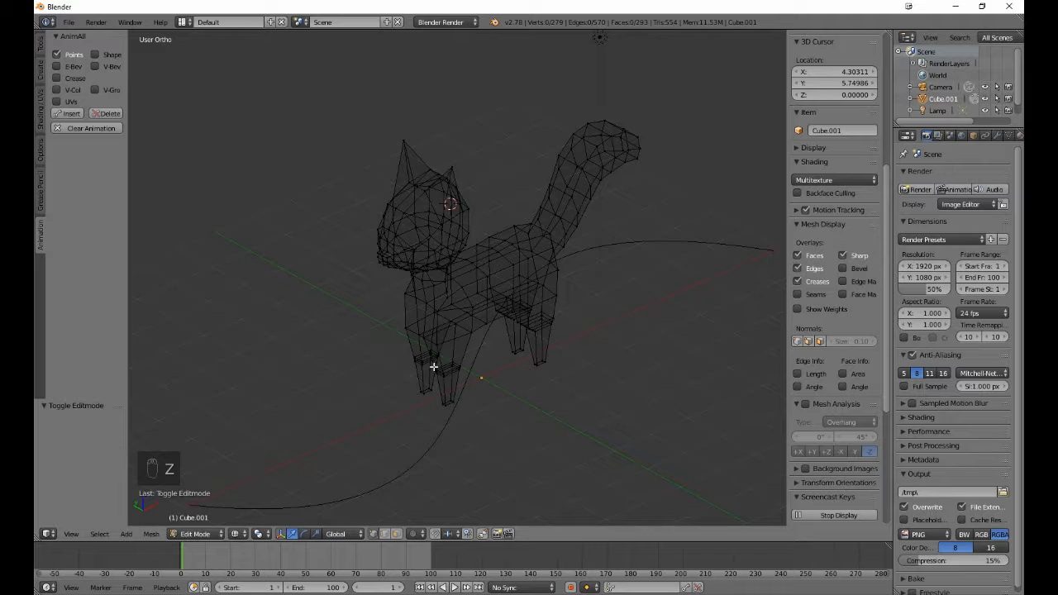
pyautogui.moveTo(437, 366); pyautogui.dragTo(474, 371, button='middle')
pyautogui.press('b')
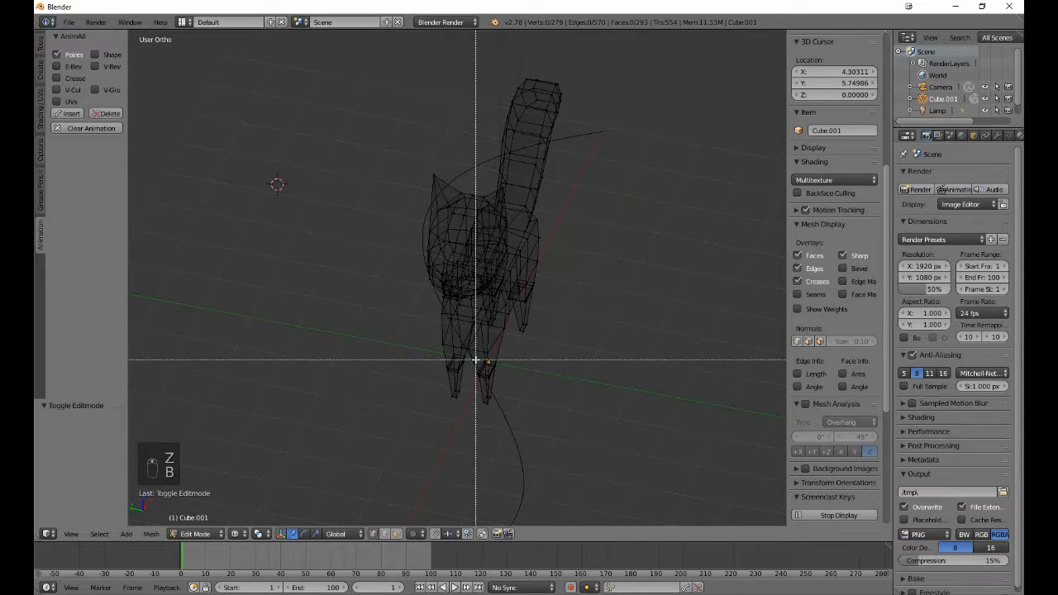
pyautogui.moveTo(473, 357); pyautogui.dragTo(510, 445)
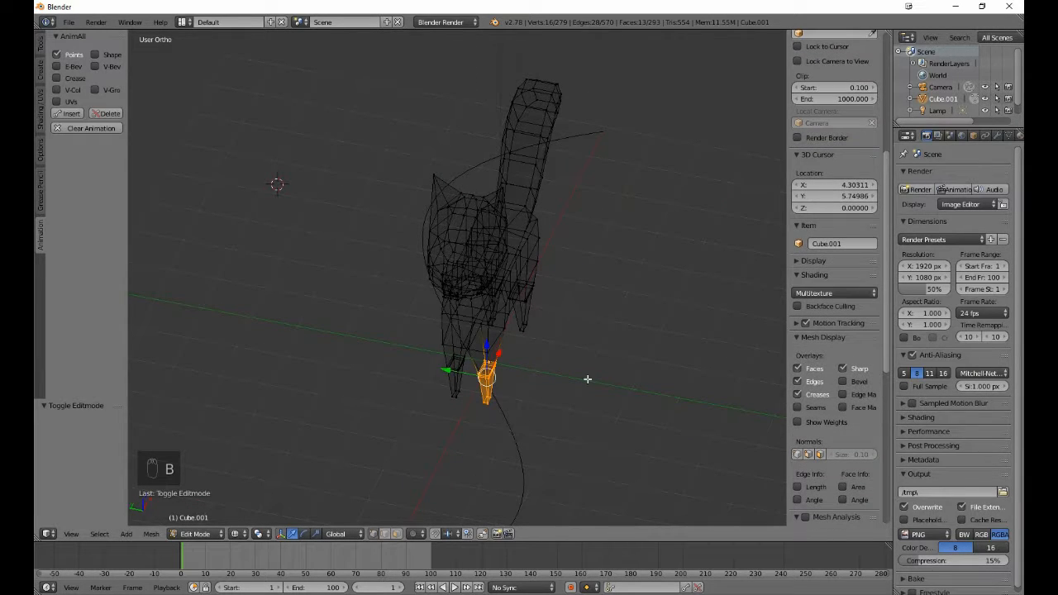
pyautogui.moveTo(589, 378); pyautogui.dragTo(460, 378, button='middle')
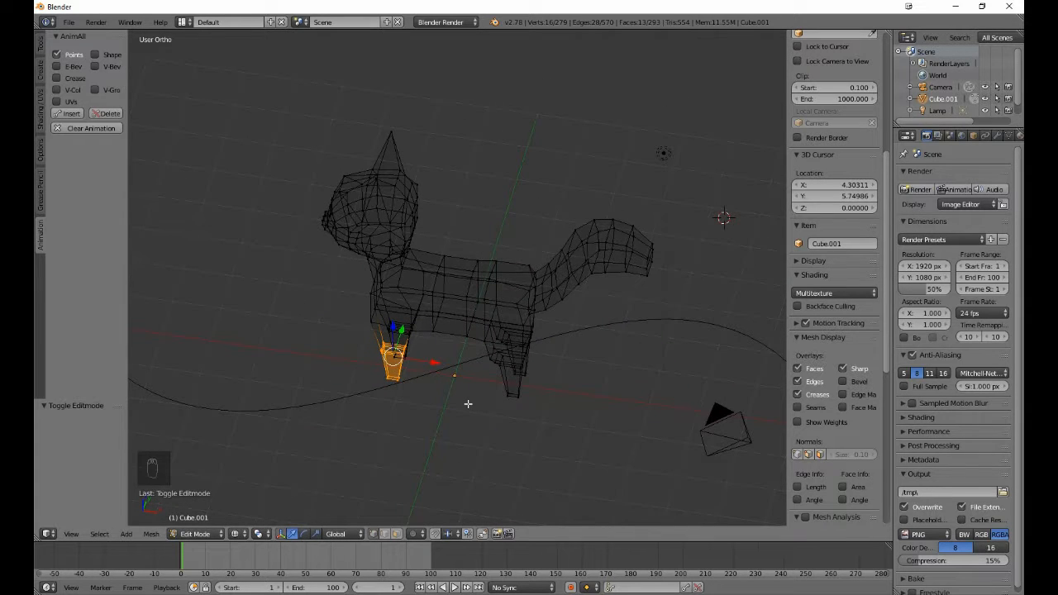
# - Move the selected lower front leg forward and up in the front view, about -0.41 along X and 0.31 along Z
pyautogui.press('KP_3')
pyautogui.press('KP_1')
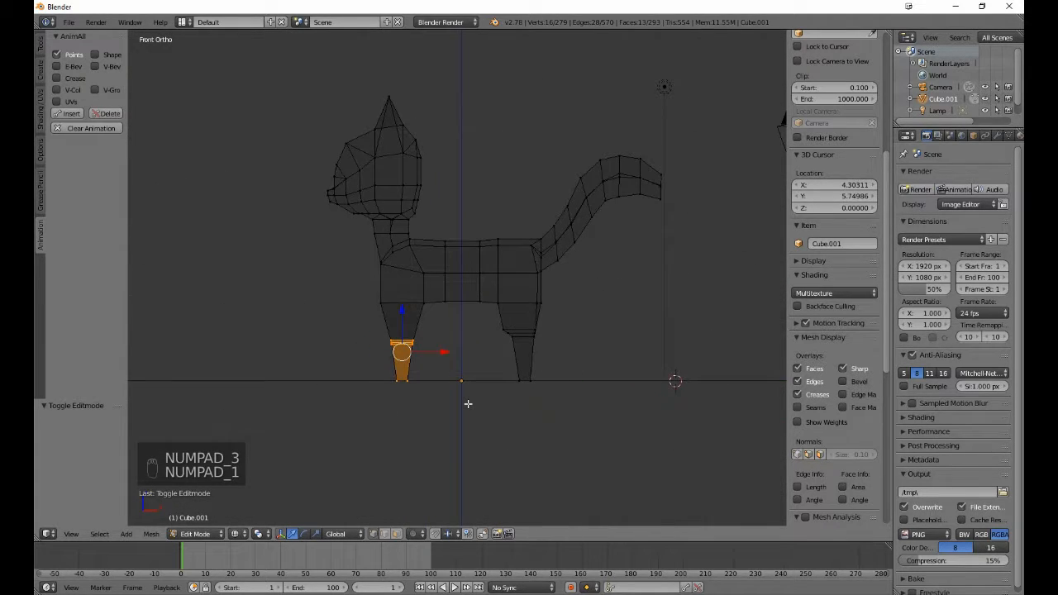
pyautogui.scroll(2, 468, 403)
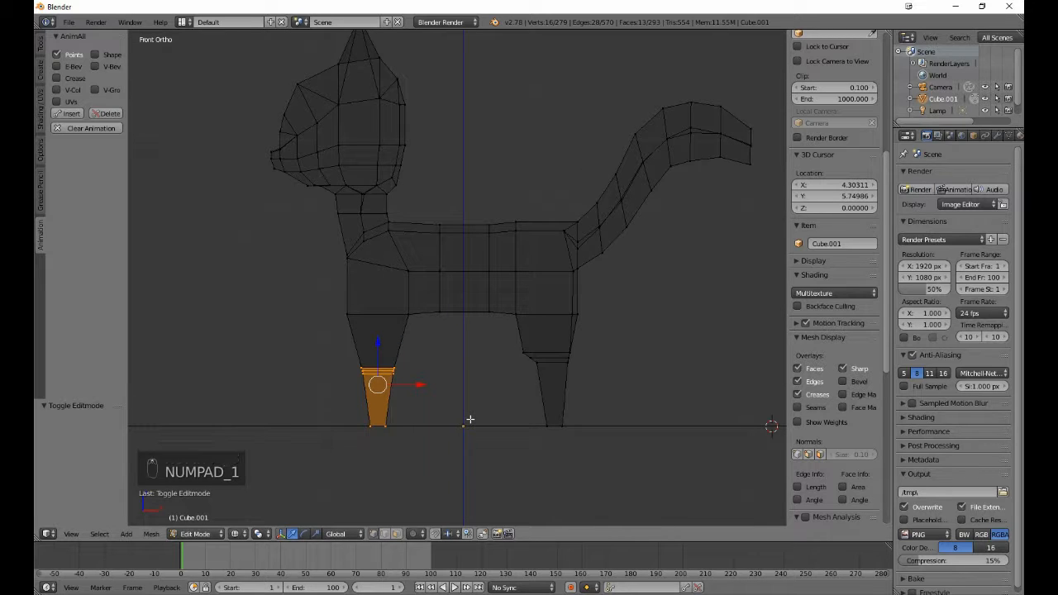
pyautogui.press('g')
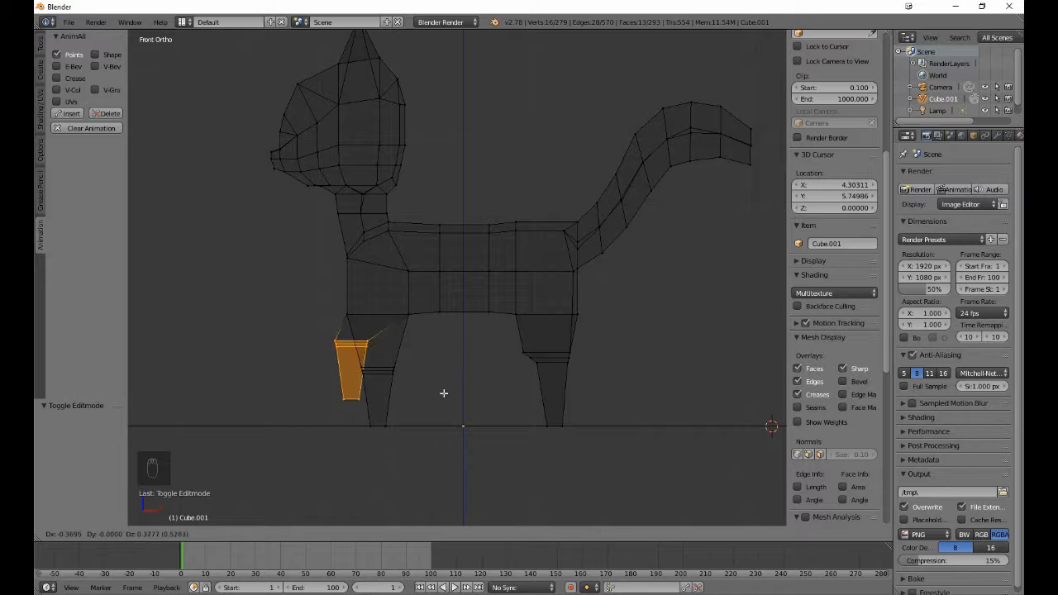
pyautogui.click(440, 397)
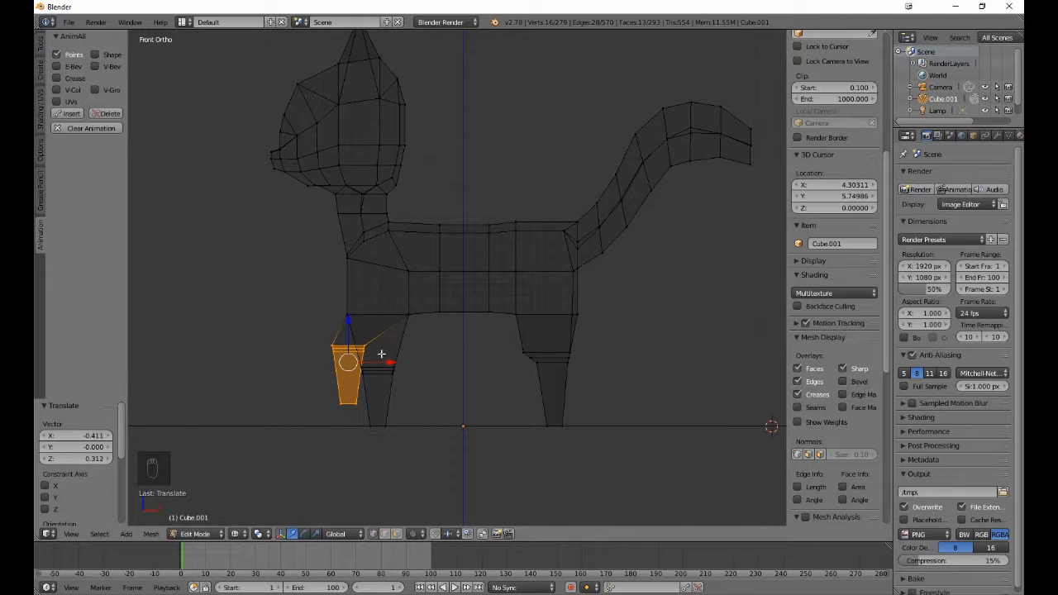
# - Deselect the top vertex loop of the selected front lower leg, rotate the rest about -8.8°, and move it about 0.06 along X and -0.04 along Z
pyautogui.press('b')
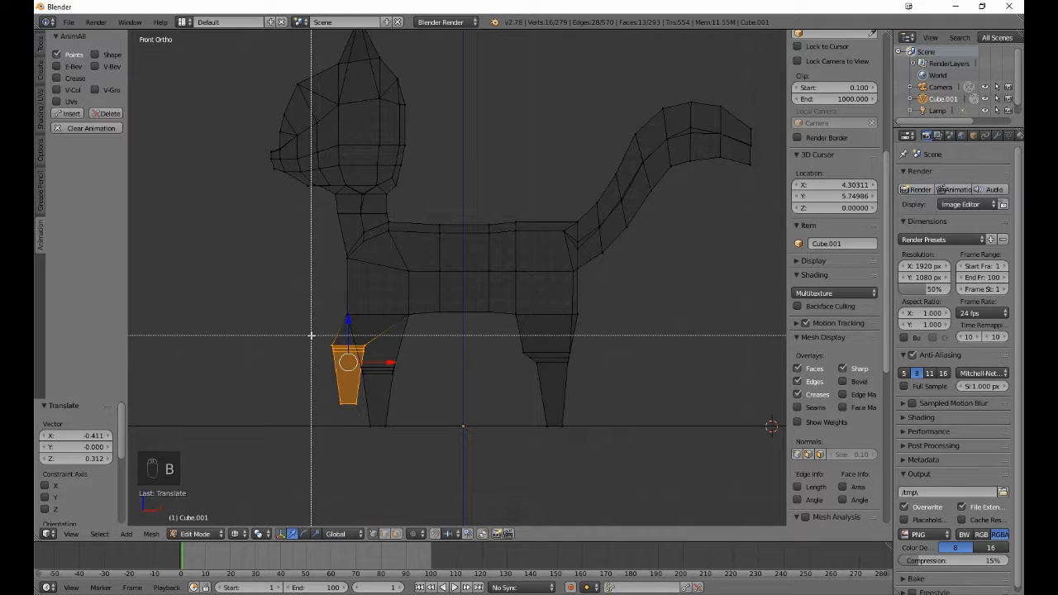
pyautogui.moveTo(311, 336); pyautogui.dragTo(382, 347)
pyautogui.moveTo(383, 347); pyautogui.dragTo(382, 347, button='middle')
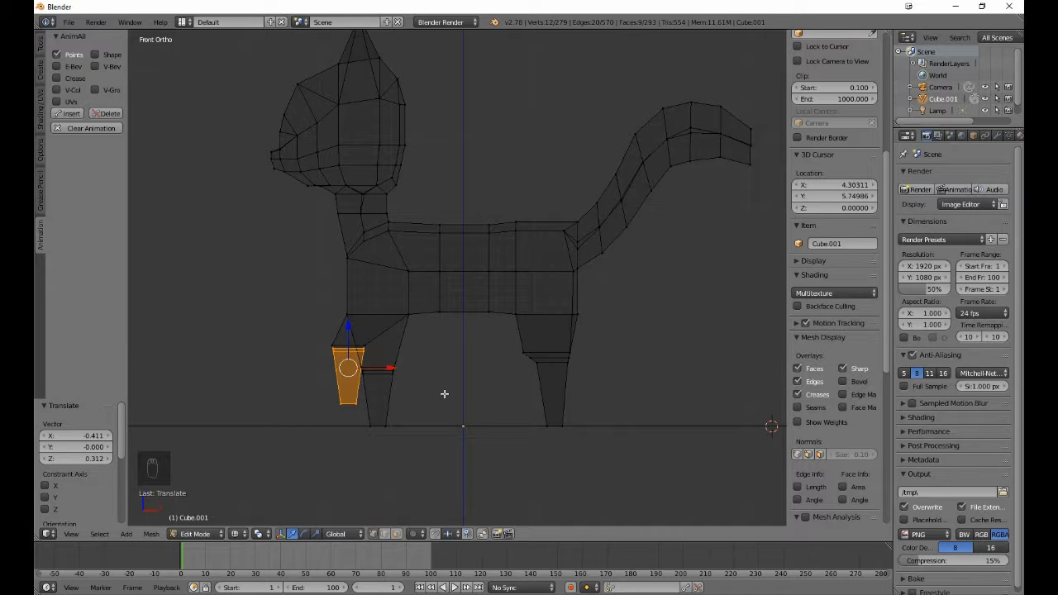
pyautogui.press('r')
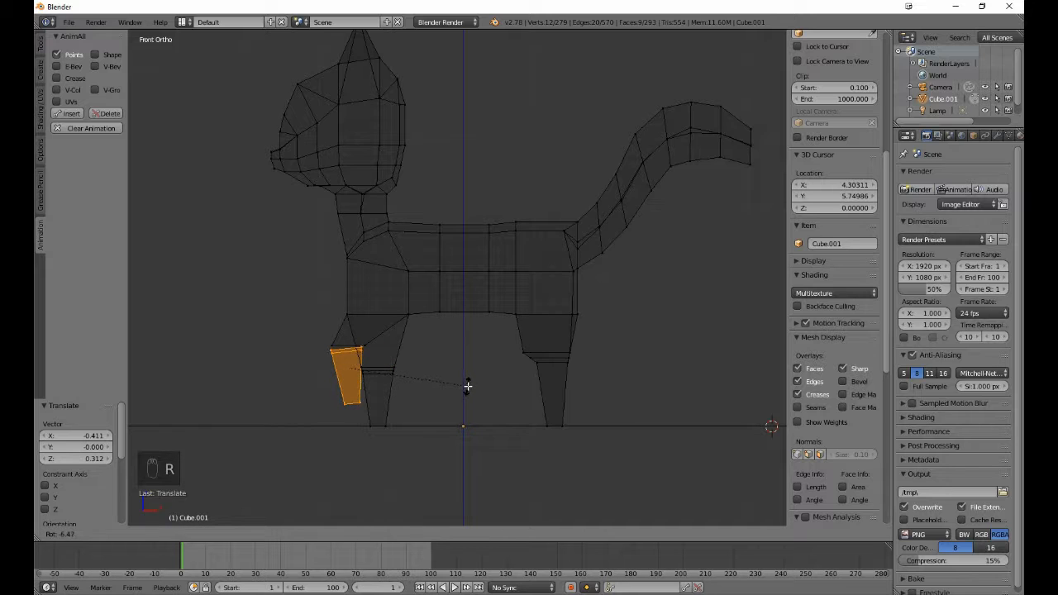
pyautogui.click(469, 381)
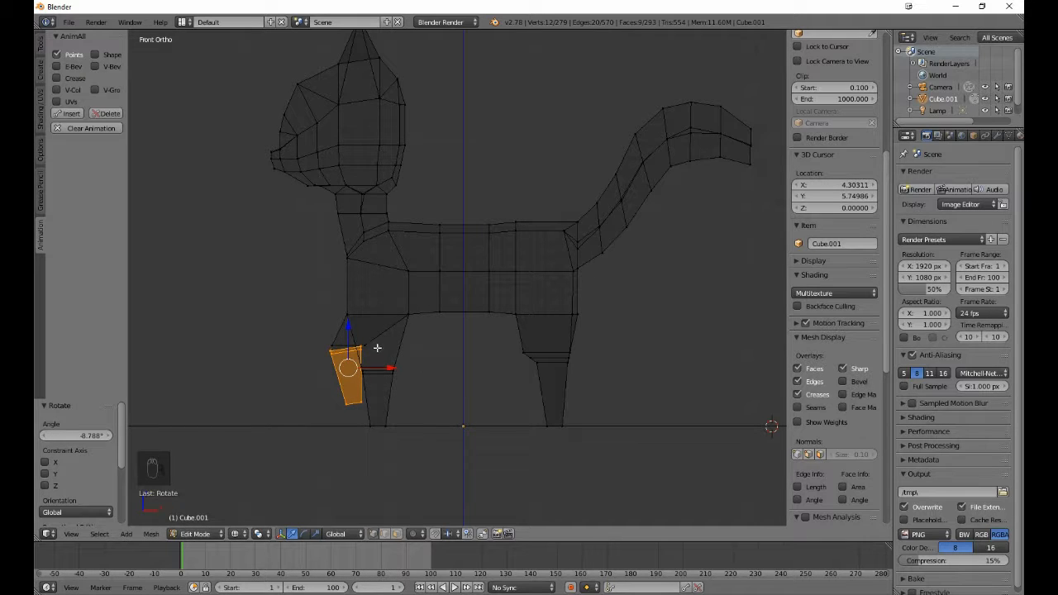
pyautogui.press('g')
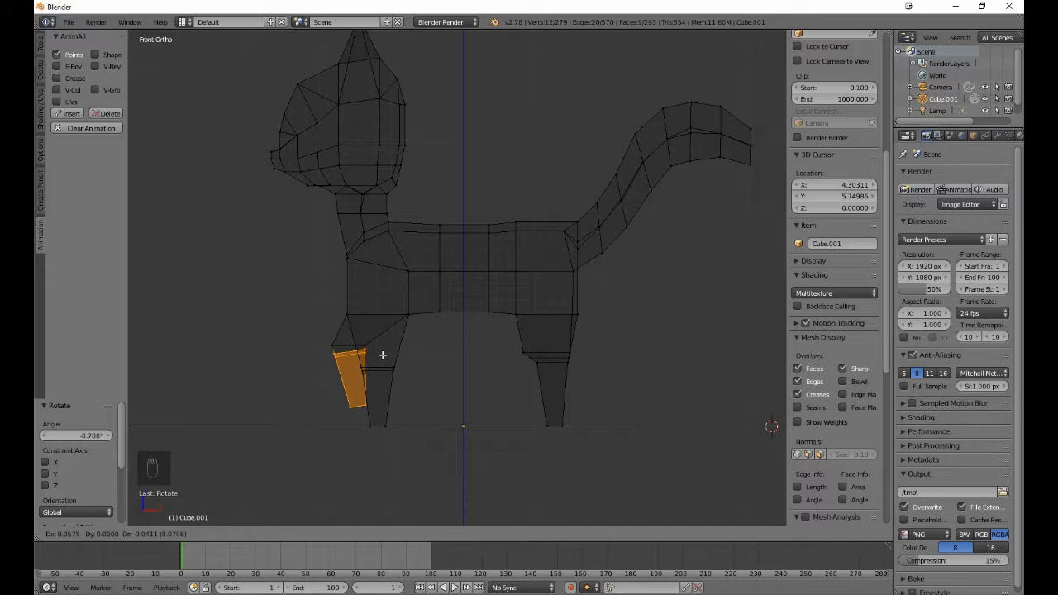
pyautogui.click(382, 354)
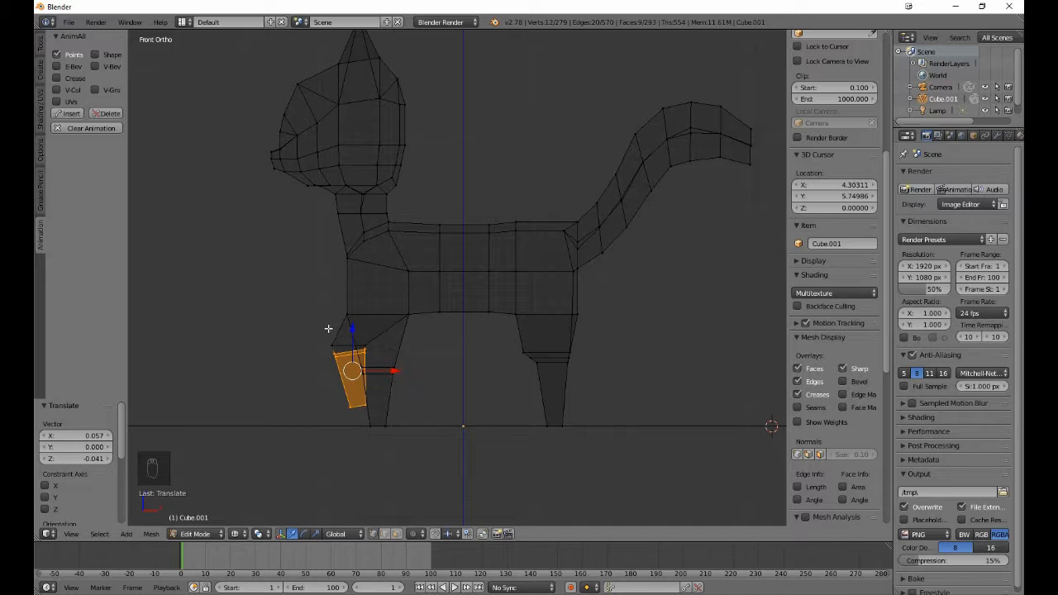
# - Deselect the next vertex loop of the front lower leg and rotate the remaining part by about -10.2° and a further -2.7°
pyautogui.press('b')
pyautogui.moveTo(327, 329); pyautogui.dragTo(376, 349)
pyautogui.press('b')
pyautogui.moveTo(376, 349); pyautogui.dragTo(340, 356, button='middle')
pyautogui.press('r')
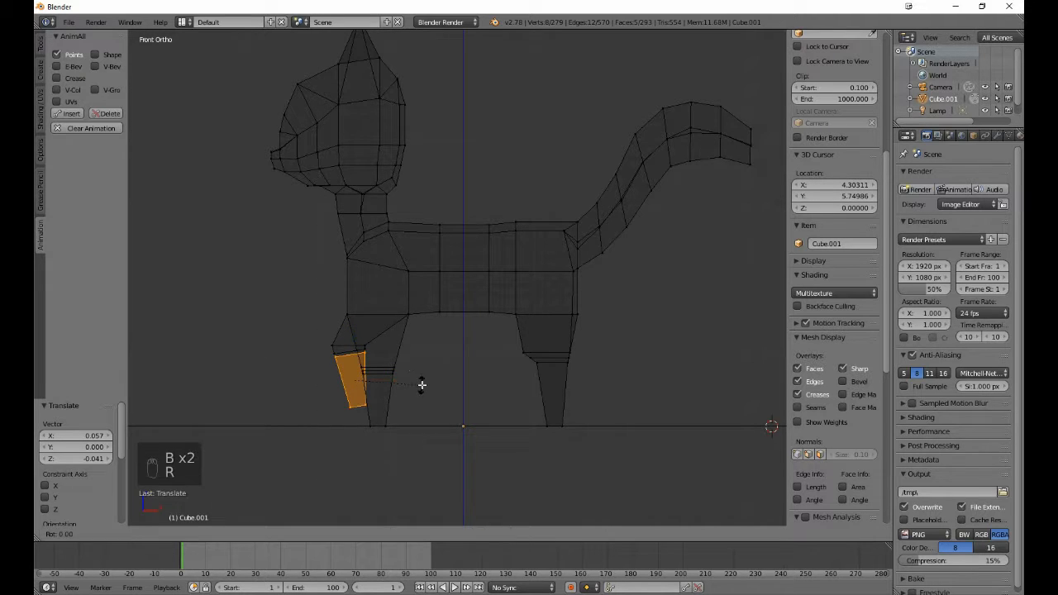
pyautogui.click(424, 374)
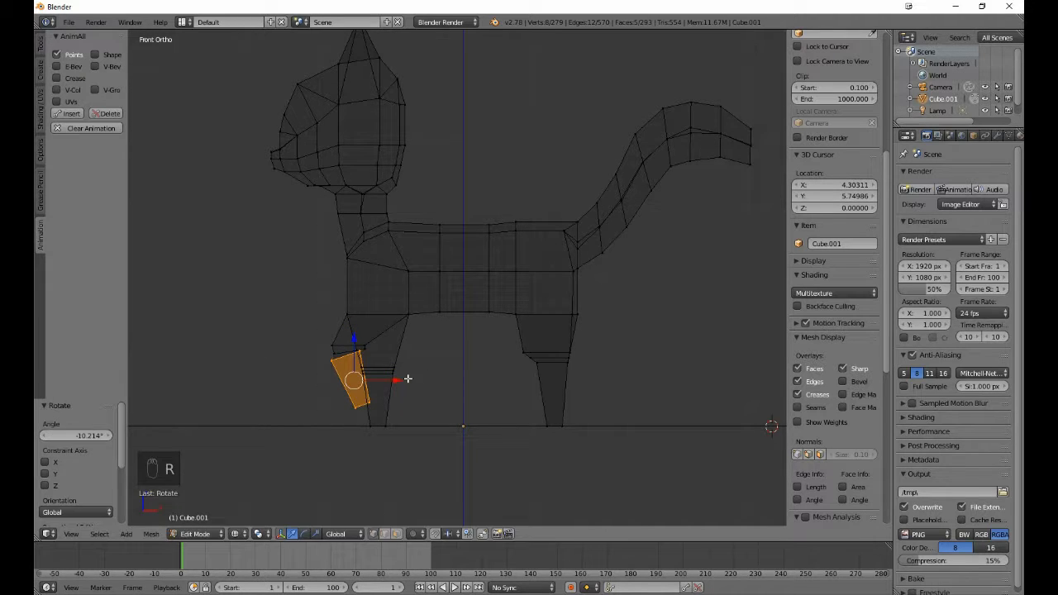
pyautogui.press('r')
pyautogui.click(433, 401)
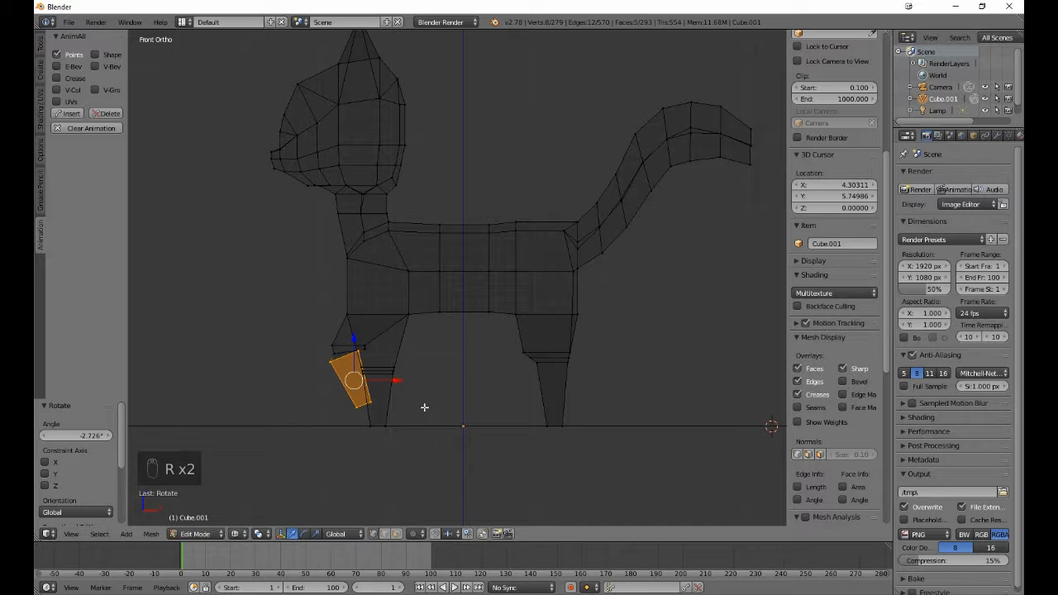
# - Shift the selected front lower leg about 0.12 along X, tilt it slightly further backward, and nudge it down about 0.008 along Z
pyautogui.press('g')
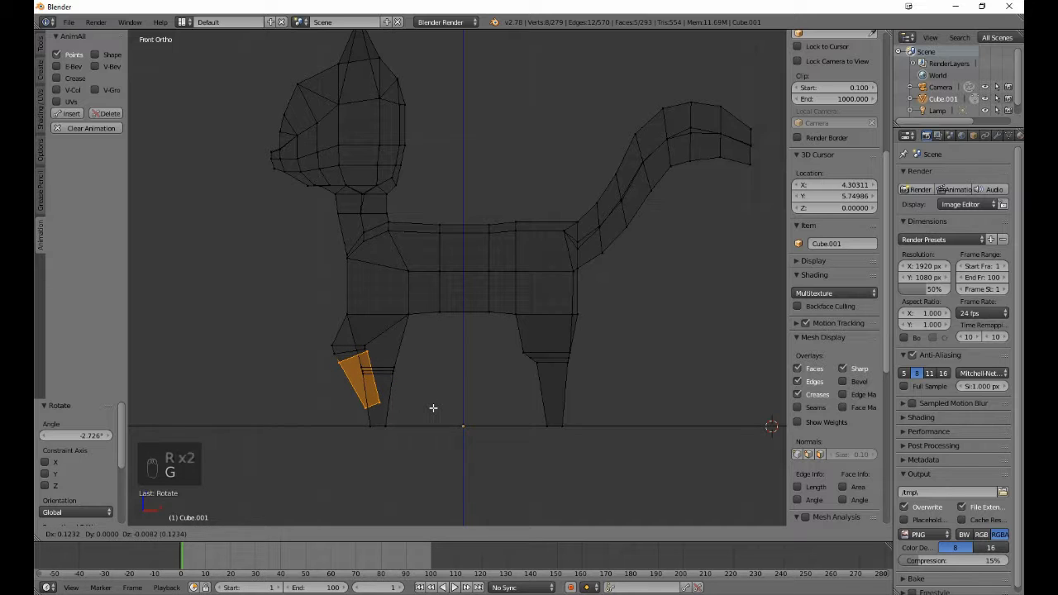
pyautogui.click(433, 408)
pyautogui.press('r')
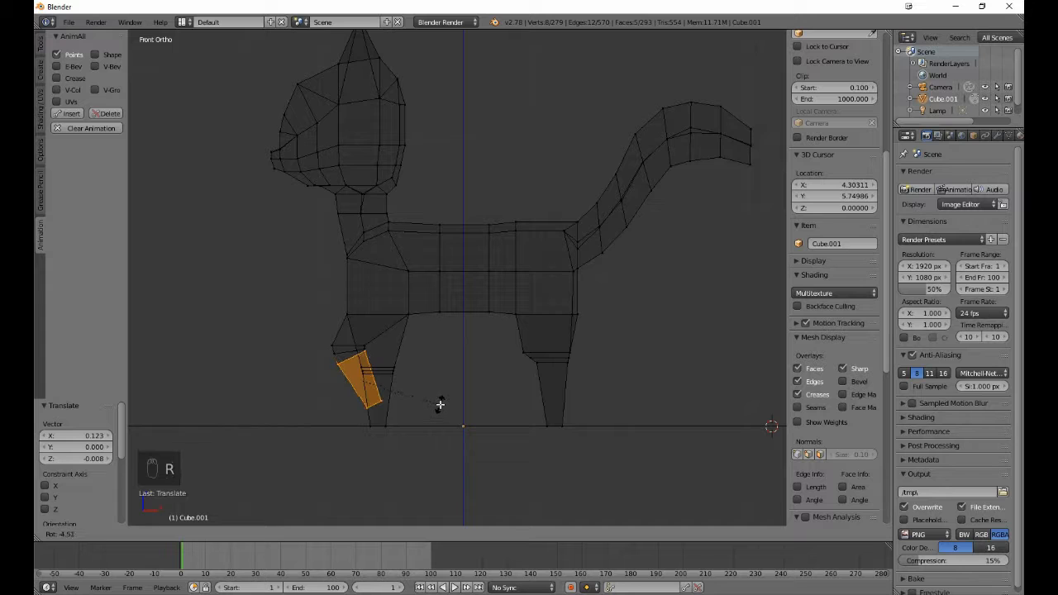
pyautogui.click(439, 405)
pyautogui.moveTo(404, 382); pyautogui.dragTo(406, 382)
pyautogui.moveTo(364, 341); pyautogui.dragTo(369, 343)
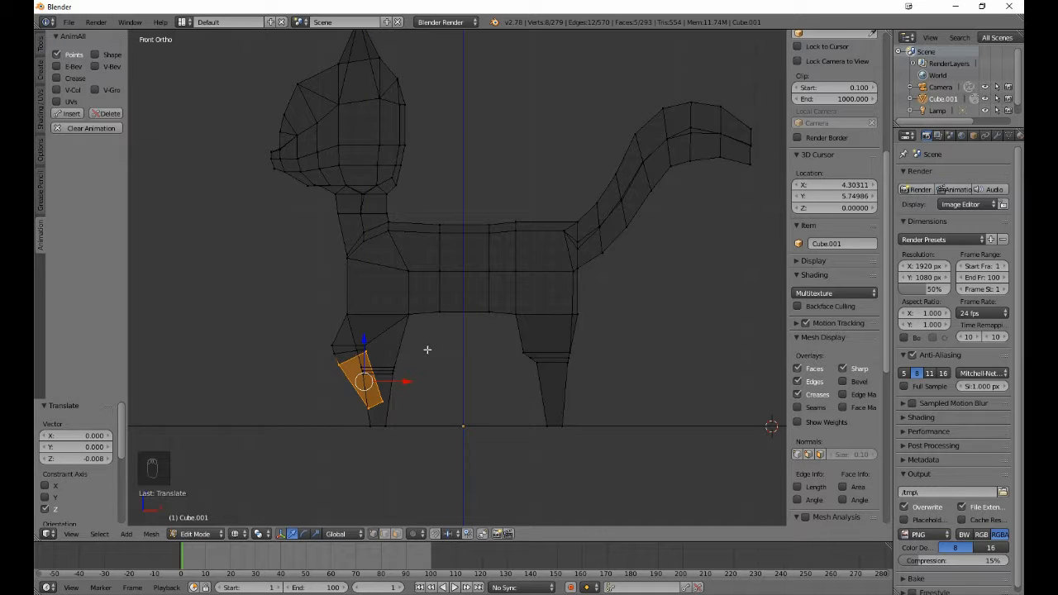
# - Clear the selection and box-select the whole lower part of the cat's rear leg on the positive Y side
pyautogui.press('a')
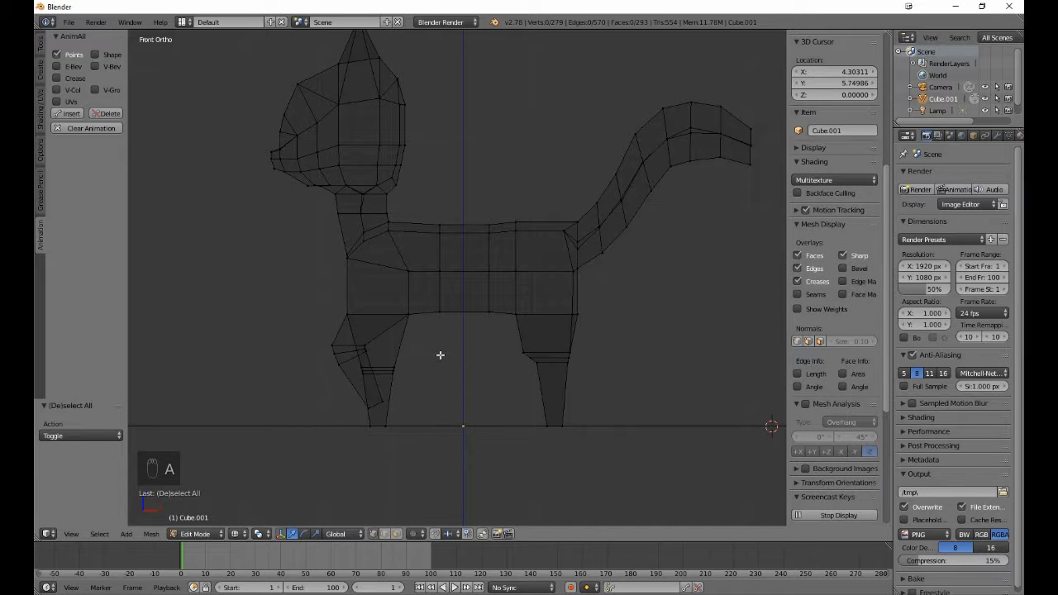
pyautogui.moveTo(378, 362); pyautogui.dragTo(482, 332, button='middle')
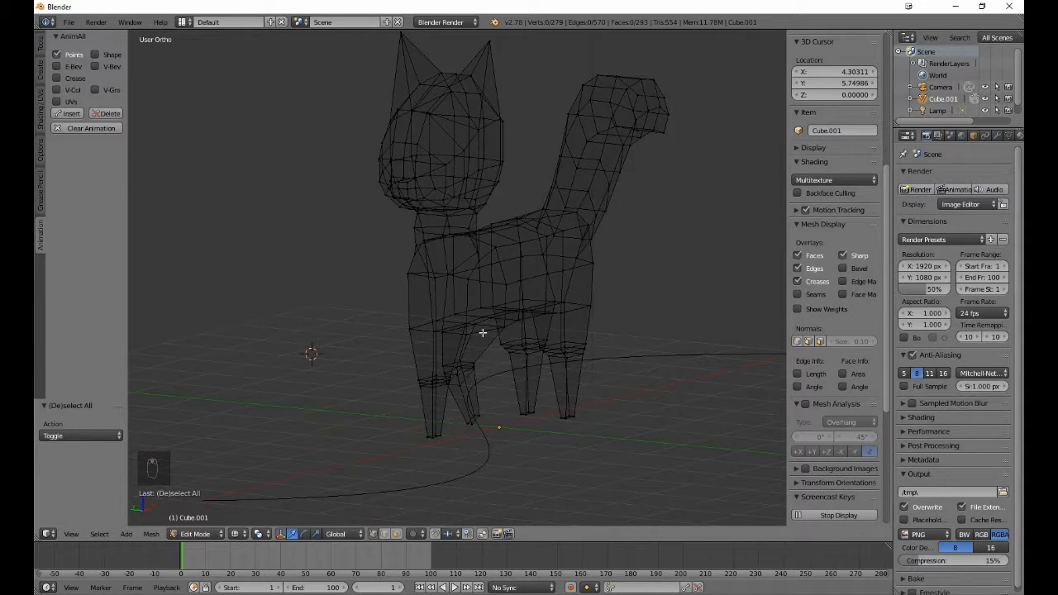
pyautogui.press('b')
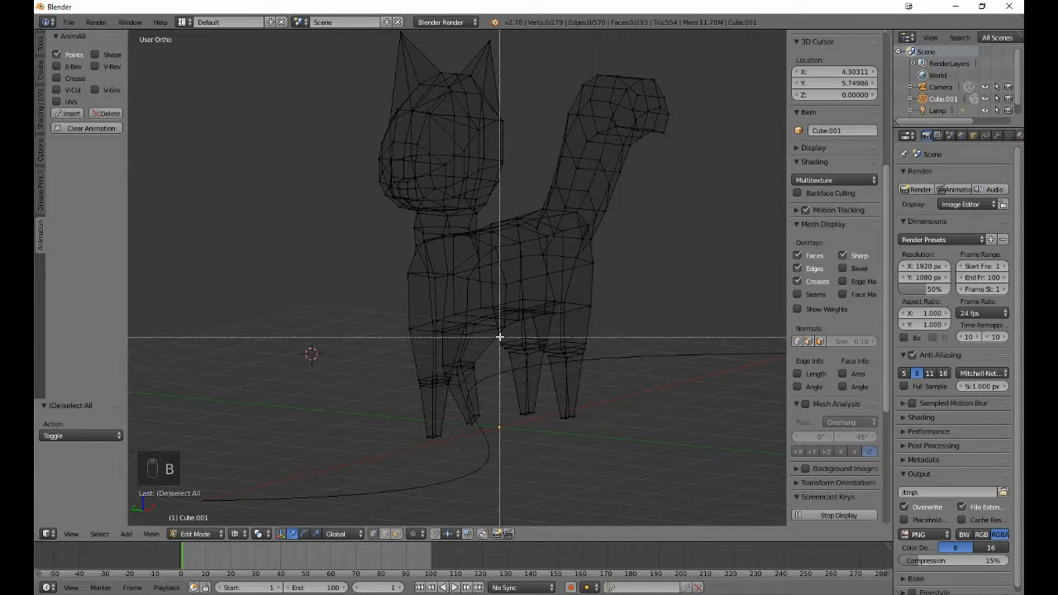
pyautogui.moveTo(496, 336); pyautogui.dragTo(539, 430)
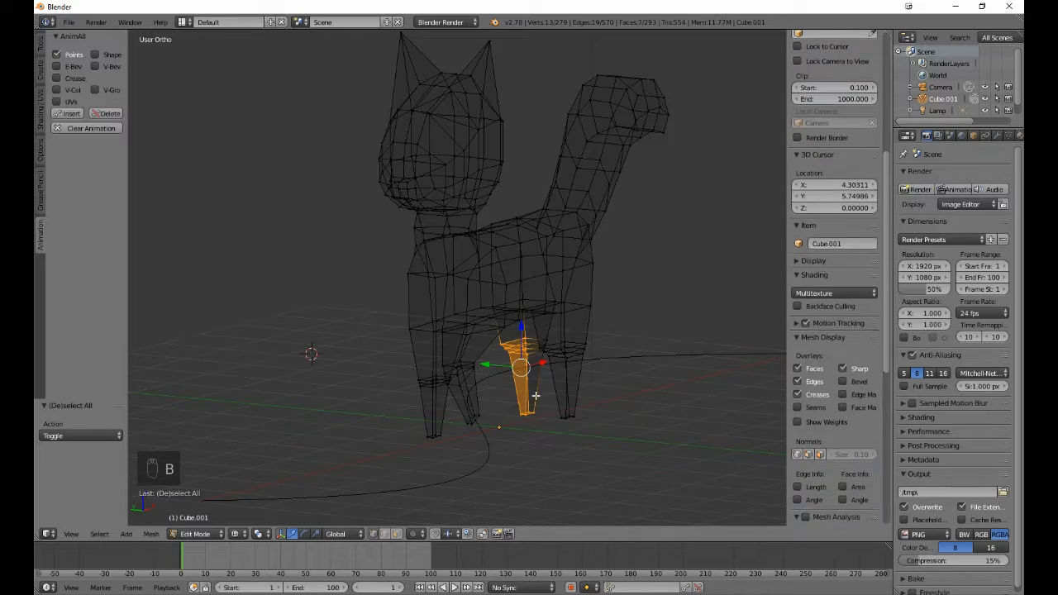
pyautogui.press('b')
pyautogui.moveTo(526, 330); pyautogui.dragTo(554, 350)
pyautogui.moveTo(551, 372); pyautogui.dragTo(389, 379, button='middle')
pyautogui.press('b')
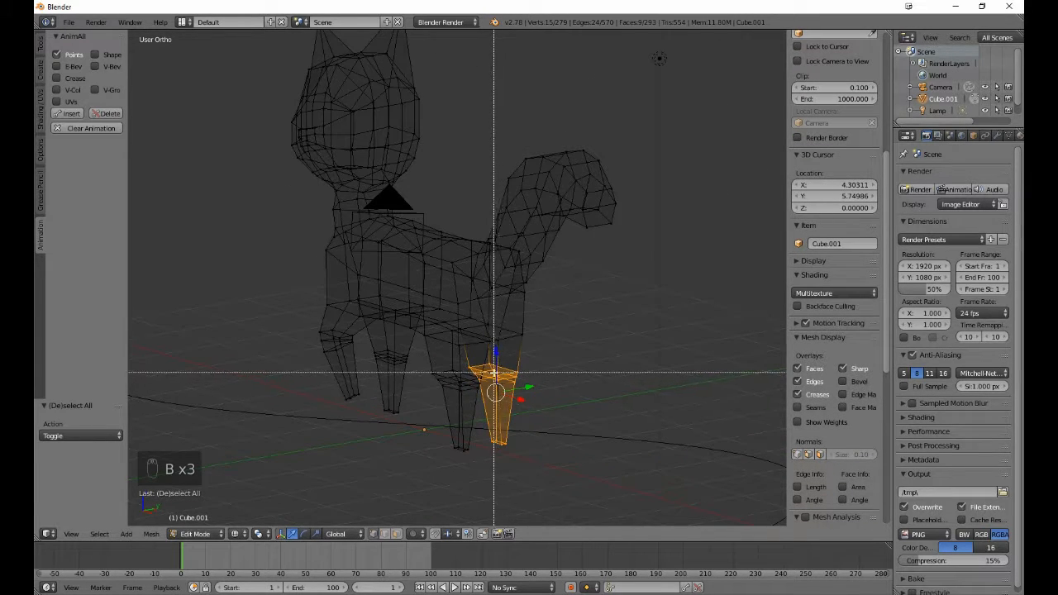
pyautogui.moveTo(492, 373); pyautogui.dragTo(542, 460)
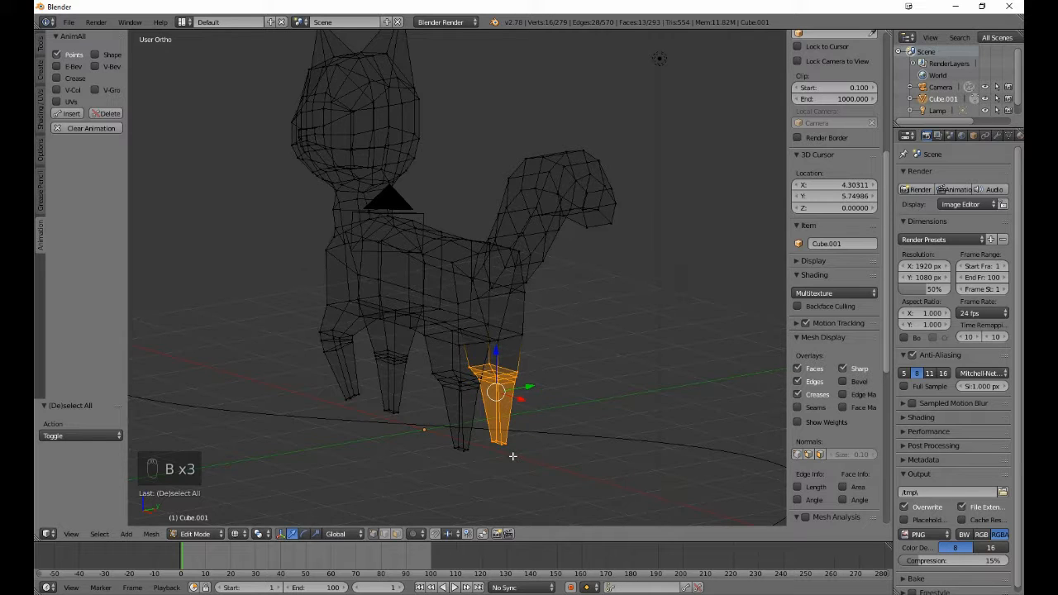
# - Move the selected rear lower leg forward in the front view, about -0.20 along X and 0.07 along Z
pyautogui.press('KP_3')
pyautogui.press('KP_1')
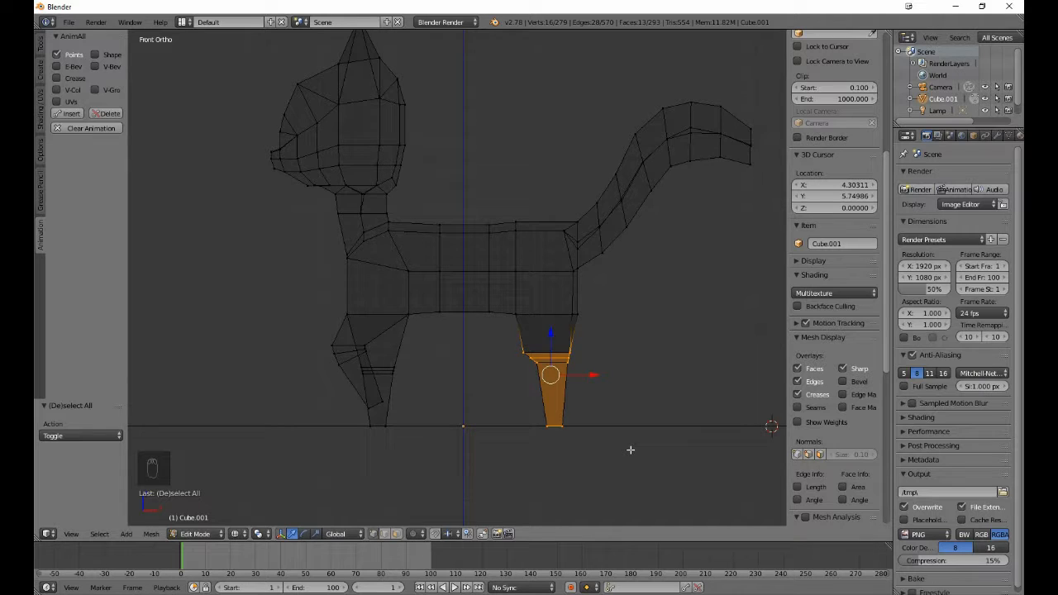
pyautogui.press('g')
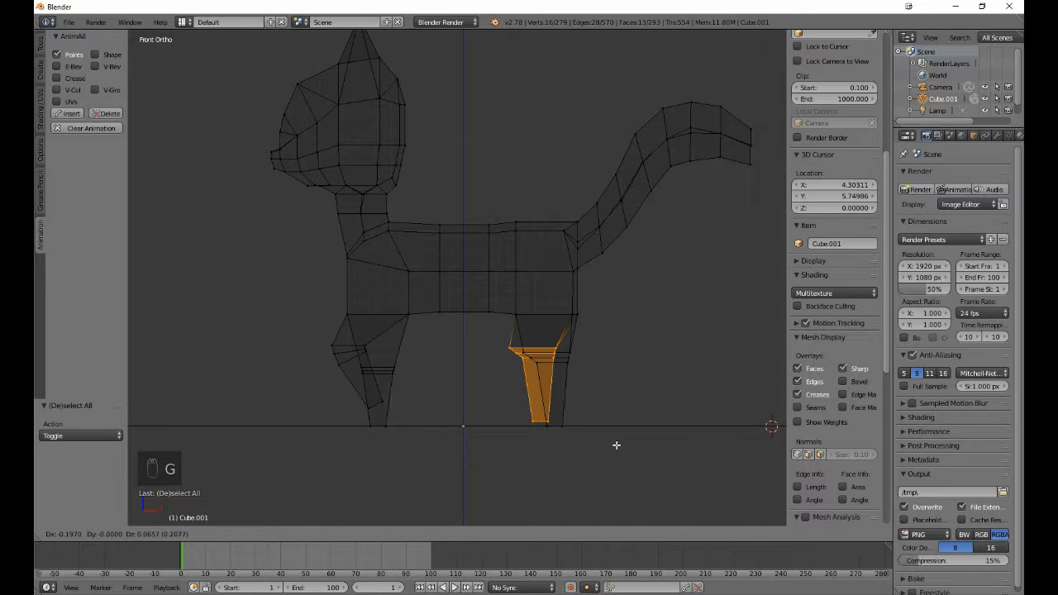
pyautogui.click(615, 445)
# - Deselect the rear lower leg's top vertex loop, rotate the rest about 16°, and move it about -0.10 along X and -0.07 along Z
pyautogui.press('b')
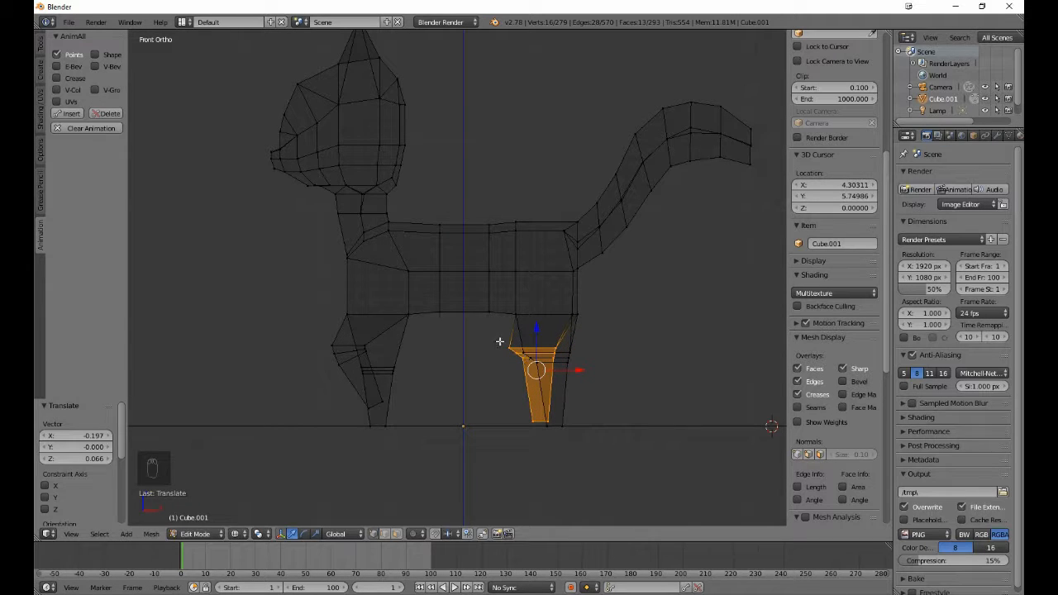
pyautogui.moveTo(498, 342); pyautogui.dragTo(566, 350, button='middle')
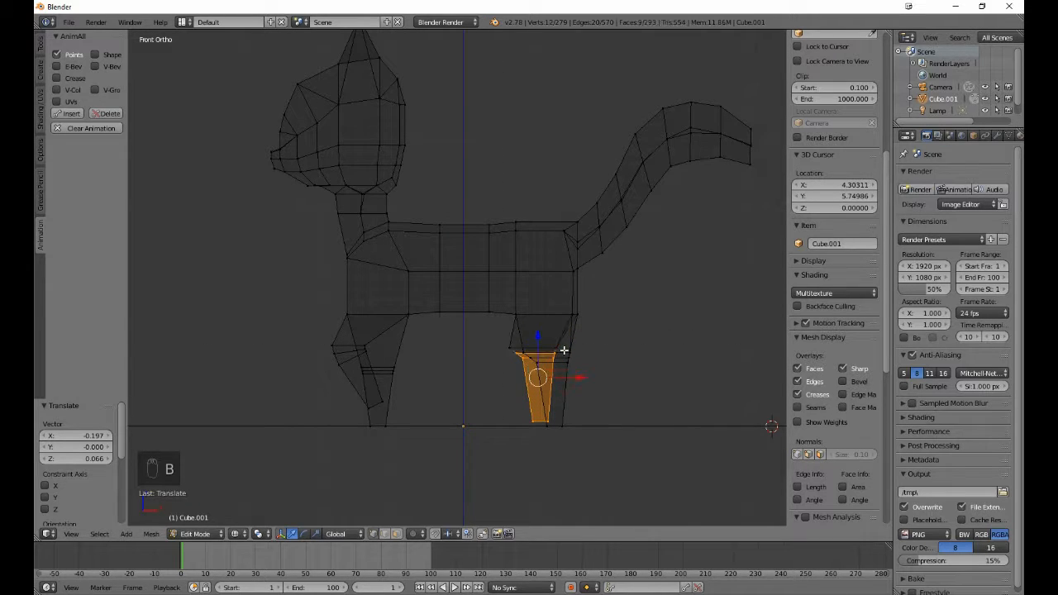
pyautogui.press('r')
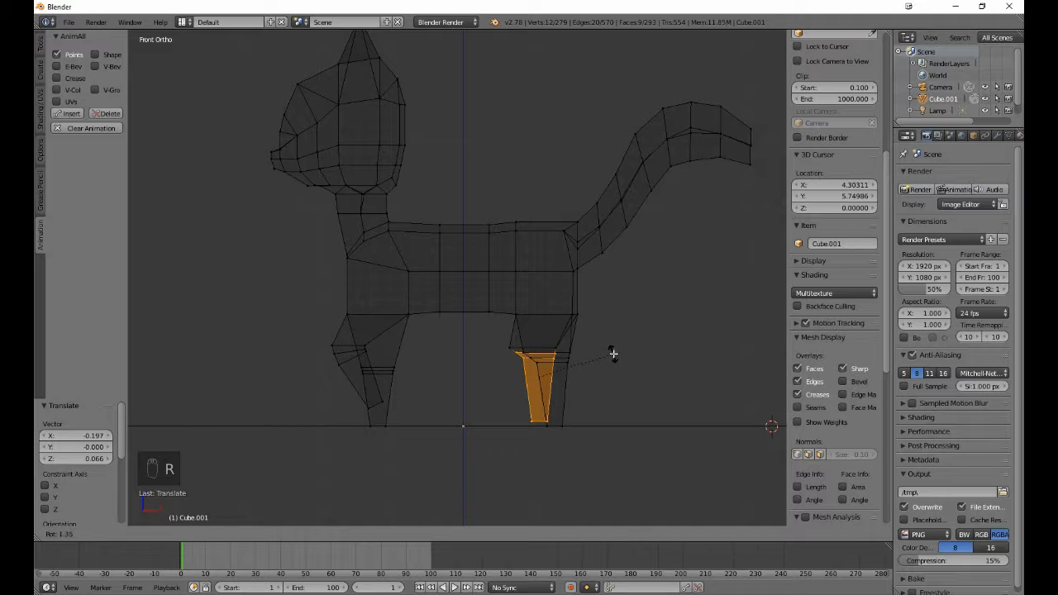
pyautogui.click(612, 374)
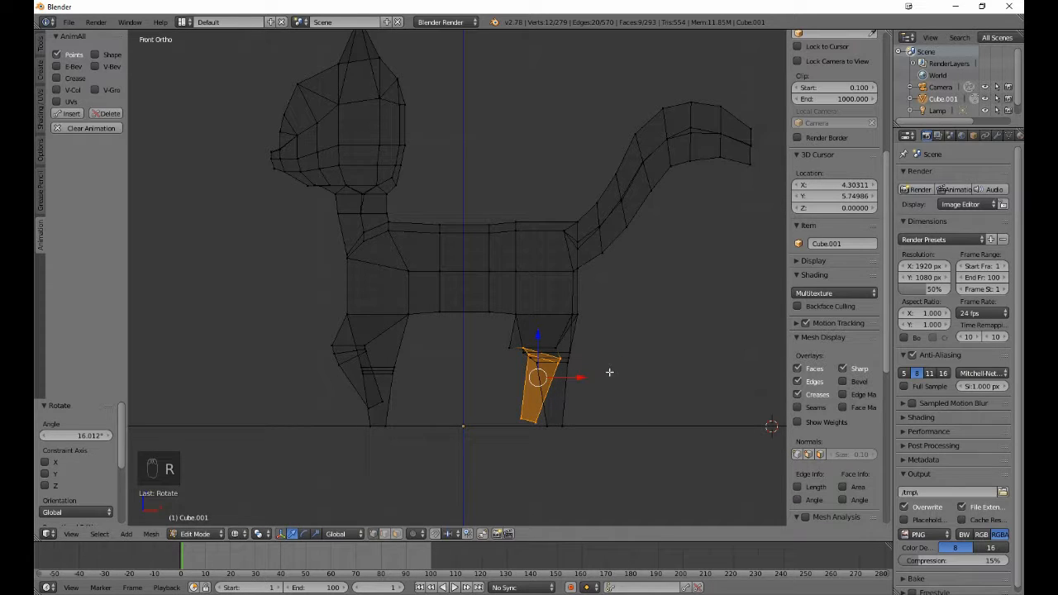
pyautogui.press('g')
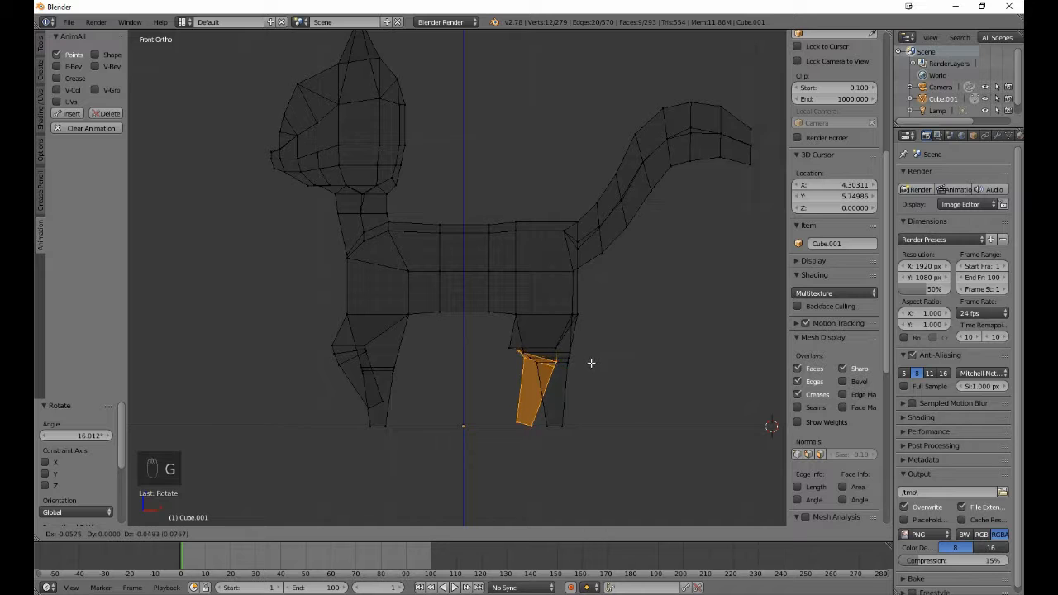
pyautogui.click(587, 364)
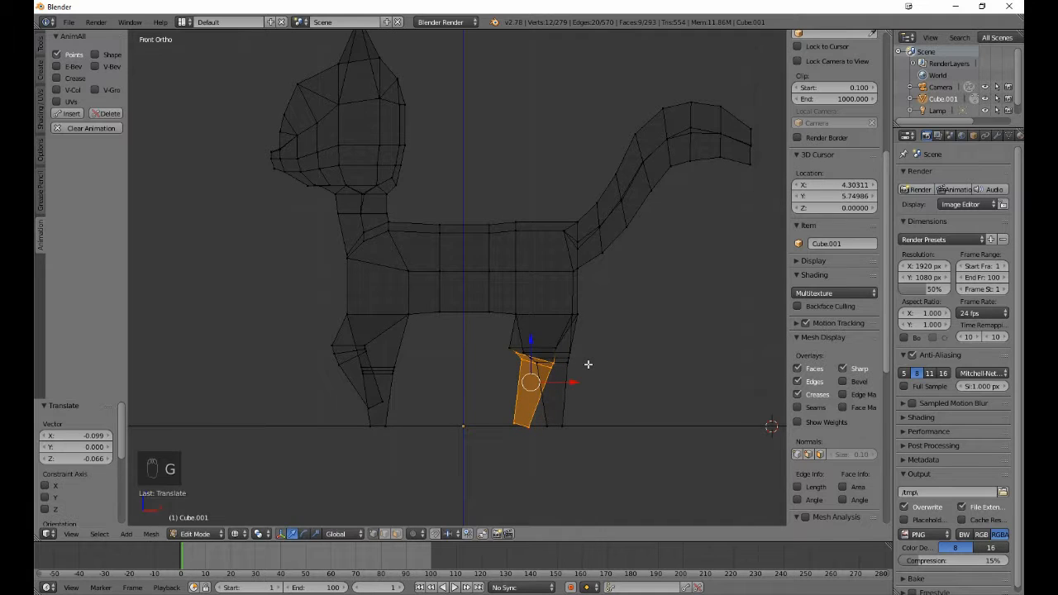
# - Deselect the rear lower leg's next vertex loop, rotate the remaining part about 17°, and move it about -0.21 along X and 0.03 along Z
pyautogui.press('b')
pyautogui.moveTo(513, 330); pyautogui.dragTo(553, 349)
pyautogui.moveTo(552, 349); pyautogui.dragTo(561, 364, button='middle')
pyautogui.press('b')
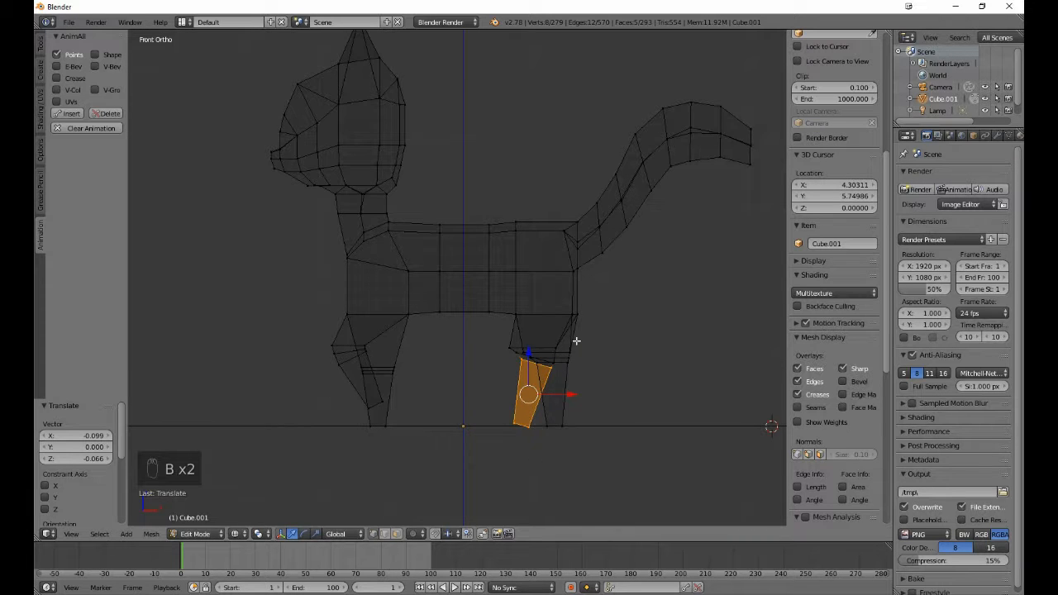
pyautogui.press('r')
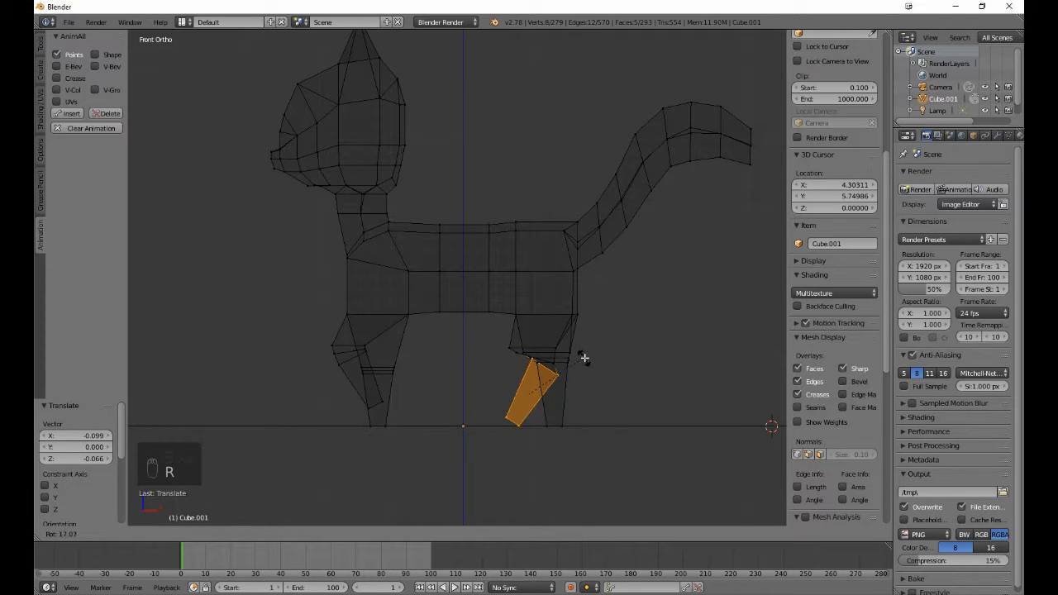
pyautogui.click(584, 357)
pyautogui.press('g')
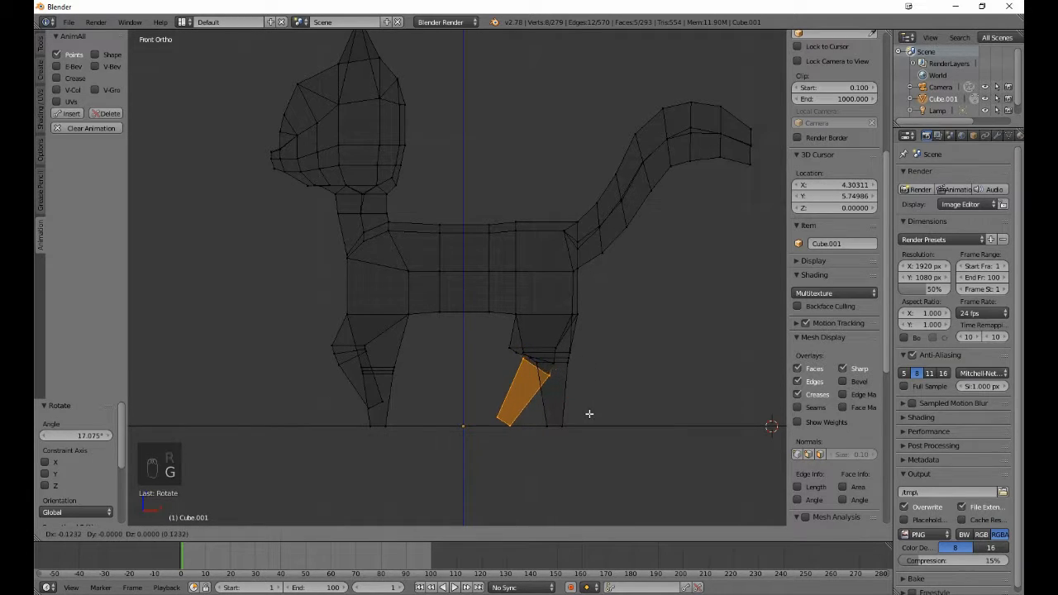
pyautogui.click(584, 411)
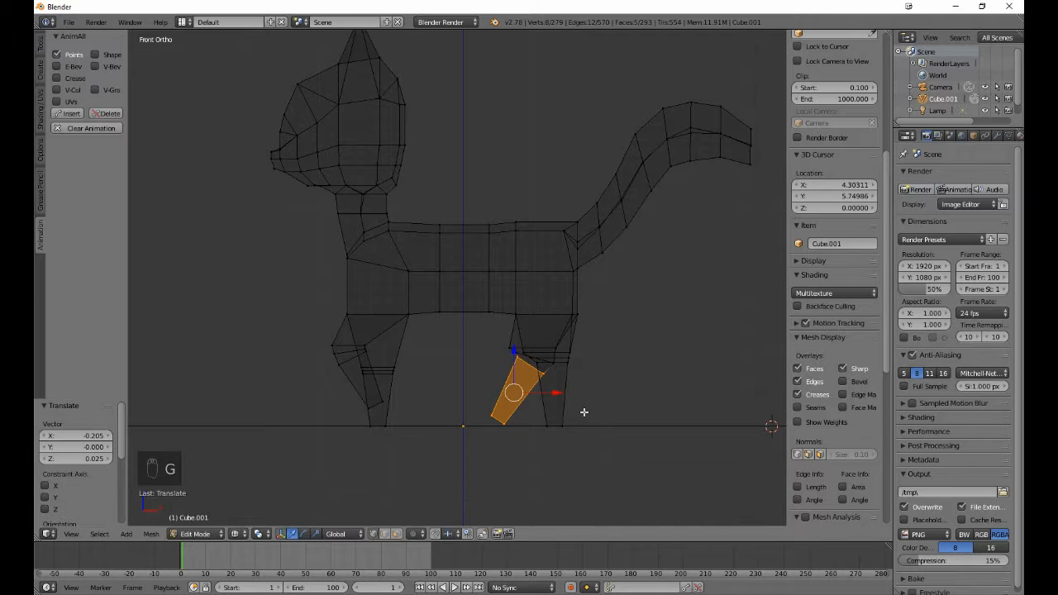
# - Raise the selected rear lower leg about 0.022 along Z to bring it closer to the knee loops
pyautogui.scroll(1, 537, 385)
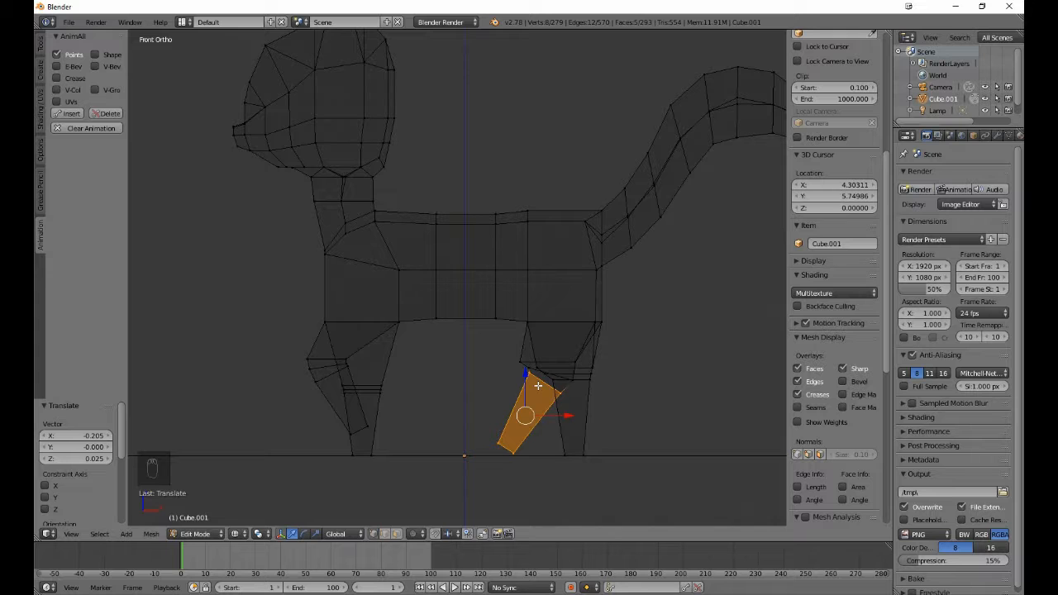
pyautogui.scroll(1, 533, 331)
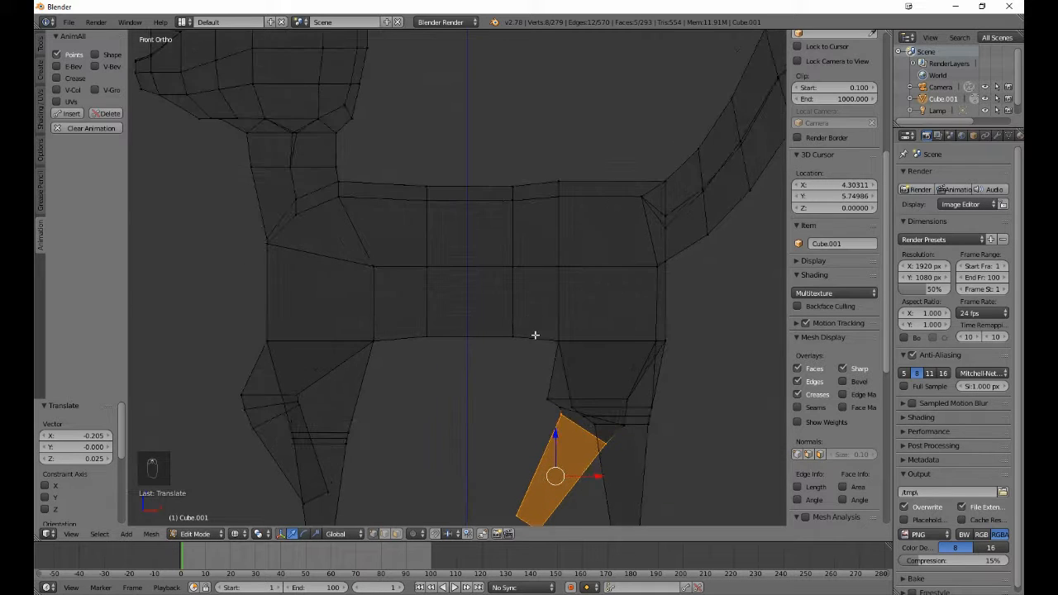
pyautogui.scroll(4, 493, 304)
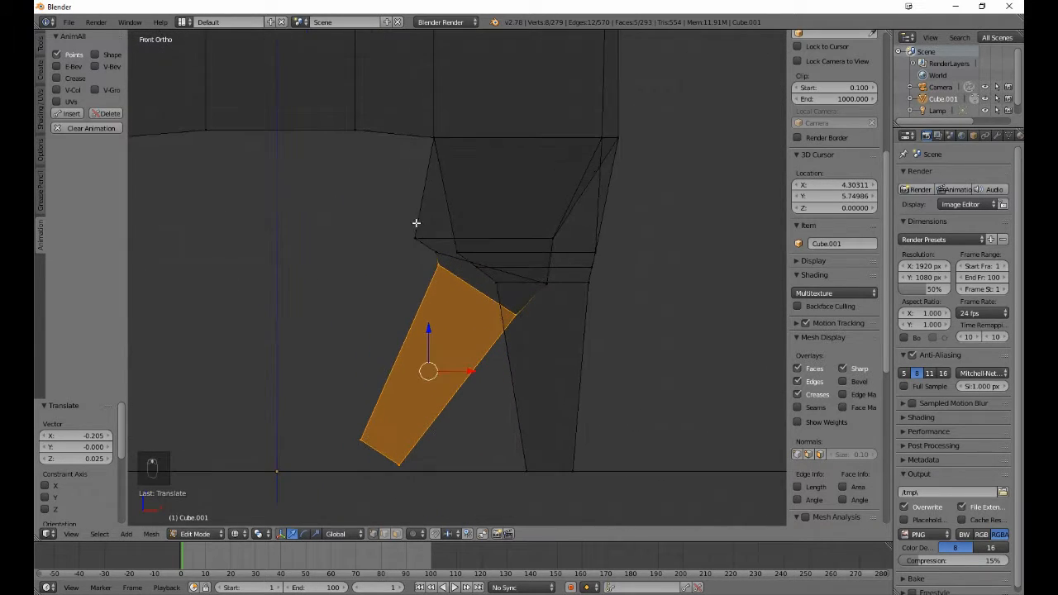
pyautogui.press('g')
pyautogui.press('z')
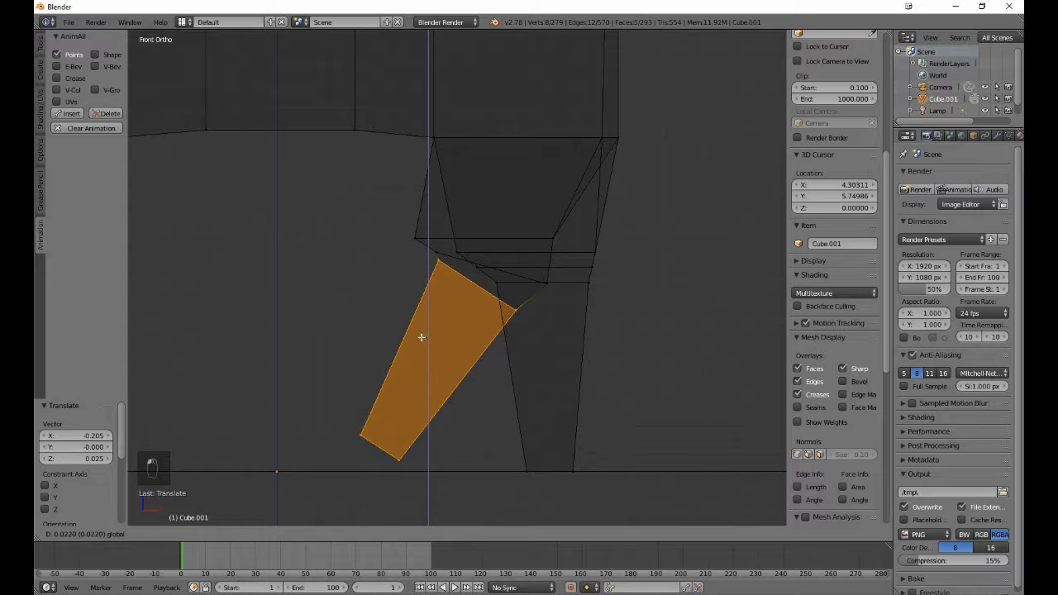
pyautogui.click(421, 337)
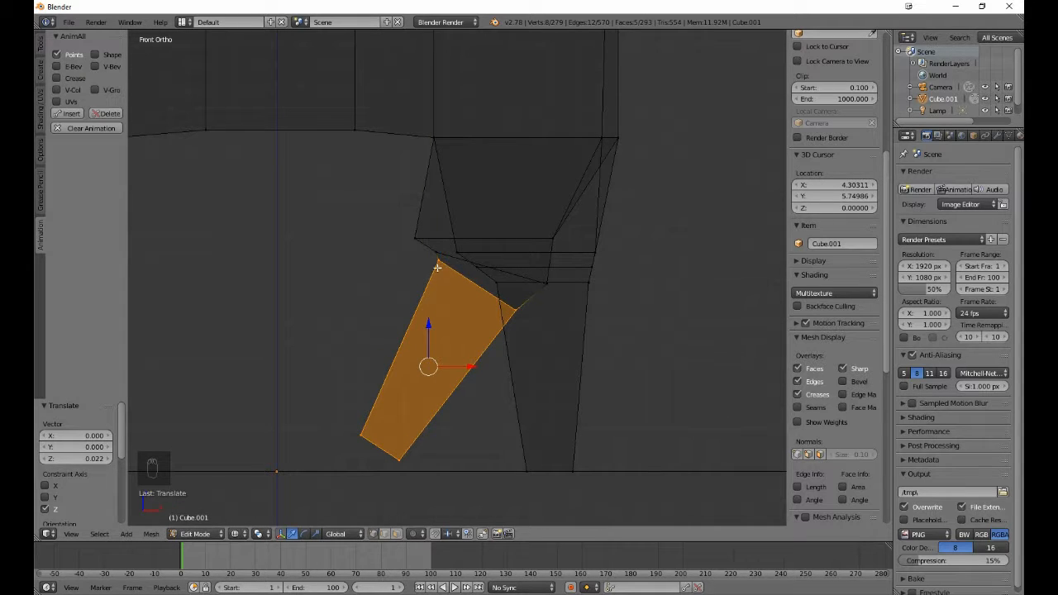
# - Add the knee loop's vertices to the rear lower leg selection and move it about -0.014 along X and 0.030 along Z
pyautogui.press('b')
pyautogui.moveTo(430, 244); pyautogui.dragTo(442, 266)
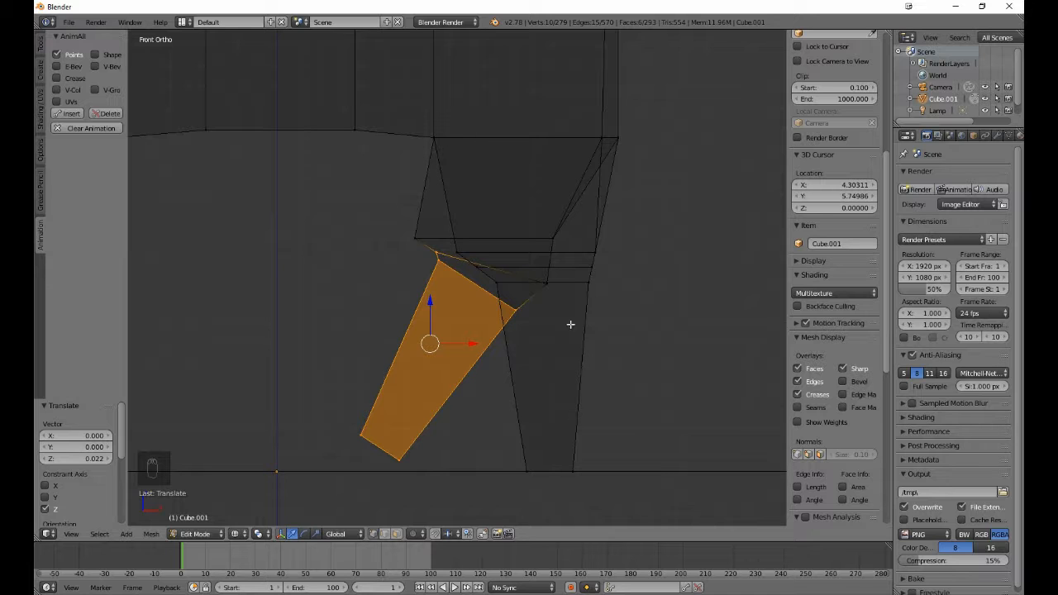
pyautogui.press('b')
pyautogui.moveTo(550, 278); pyautogui.dragTo(505, 346)
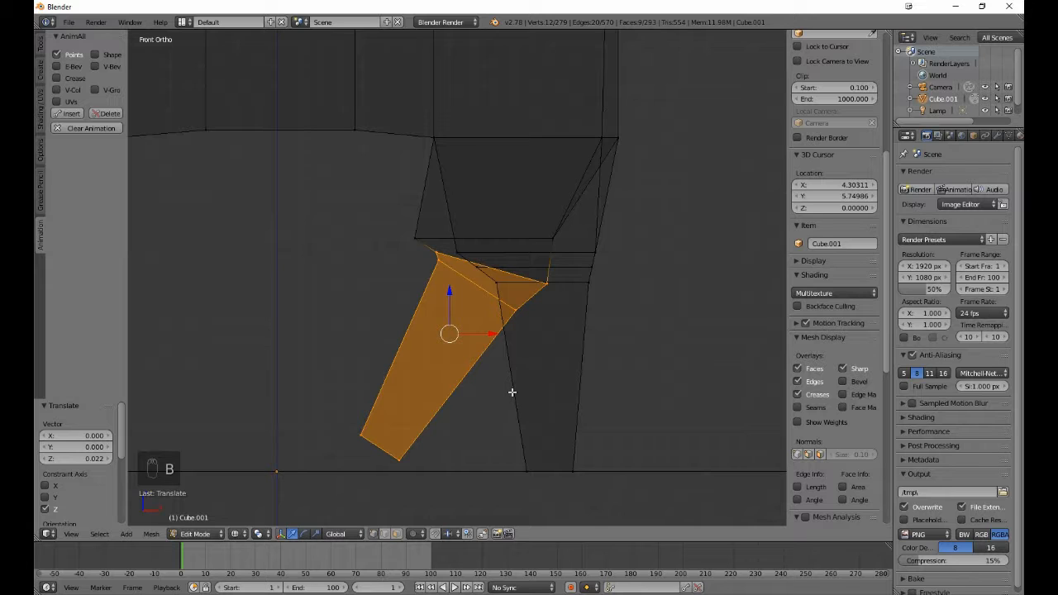
pyautogui.press('g')
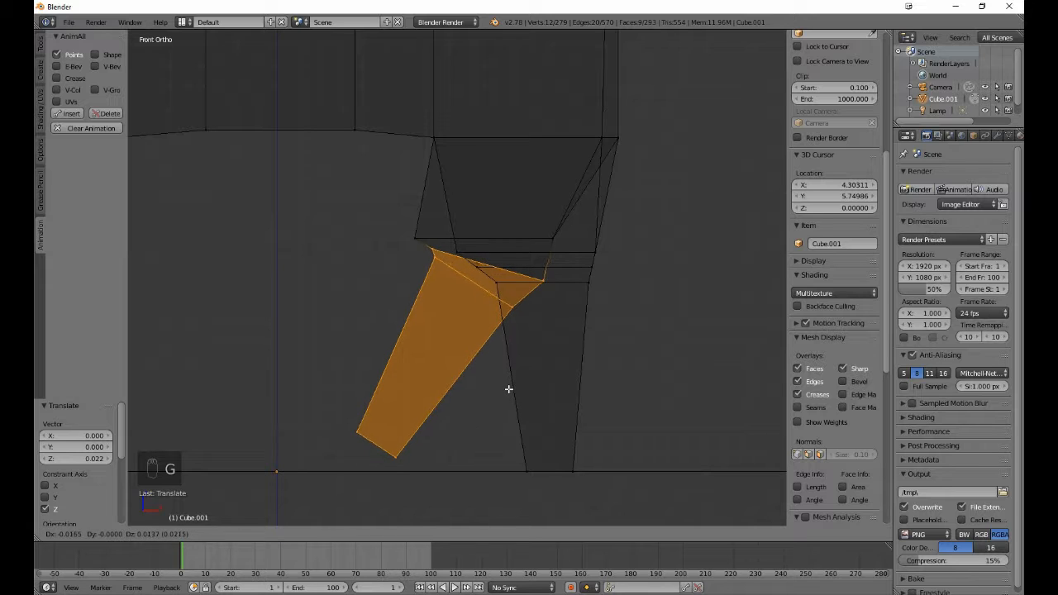
pyautogui.click(509, 386)
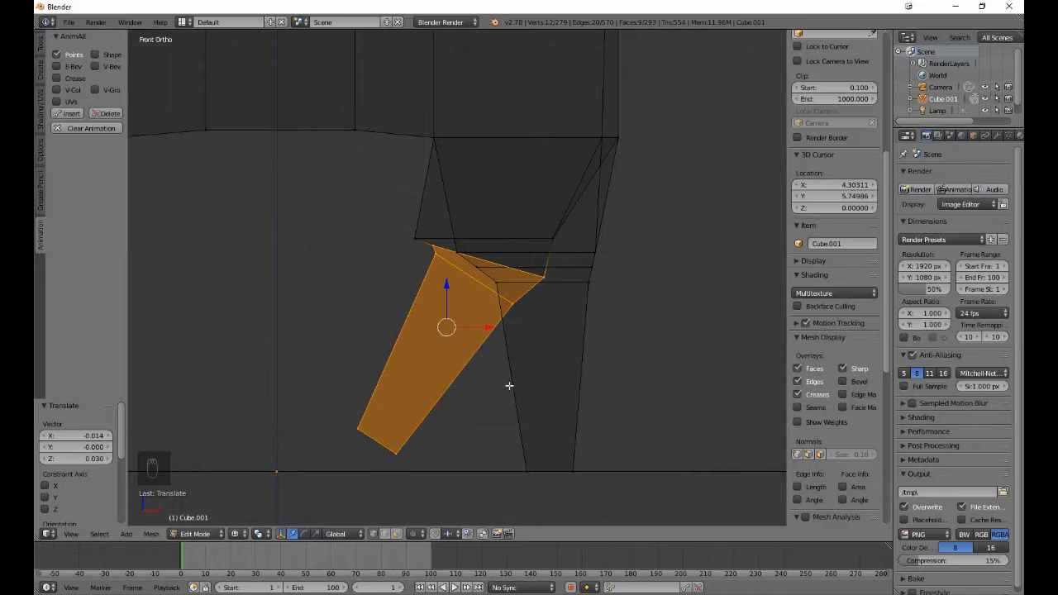
pyautogui.press('a')
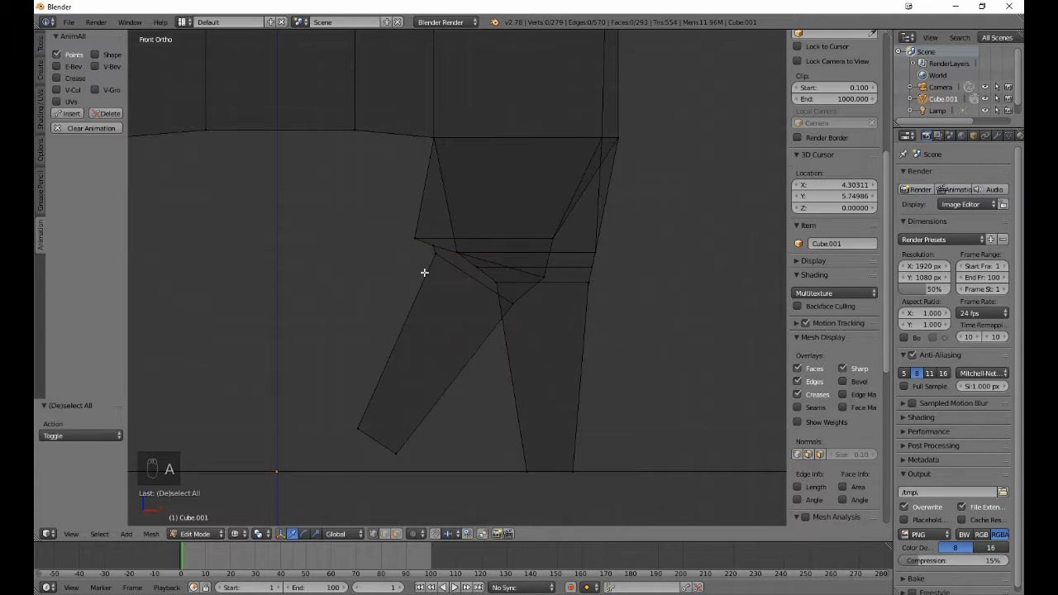
# - Duplicate the cat in Object Mode with solid shading and move the copy about 2.365 along Y
pyautogui.scroll(-5, 424, 274)
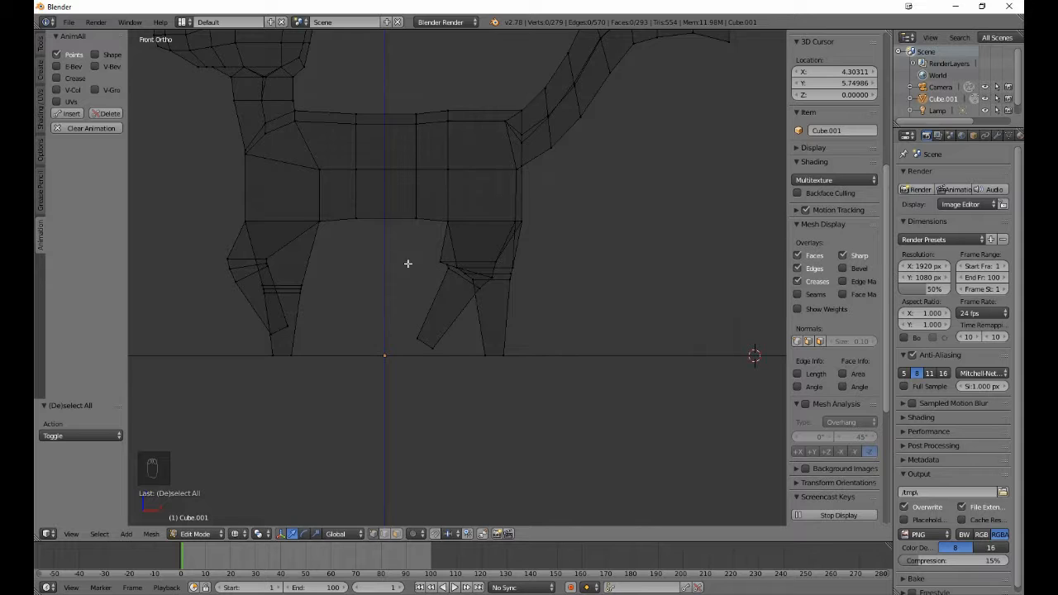
pyautogui.scroll(-4, 378, 274)
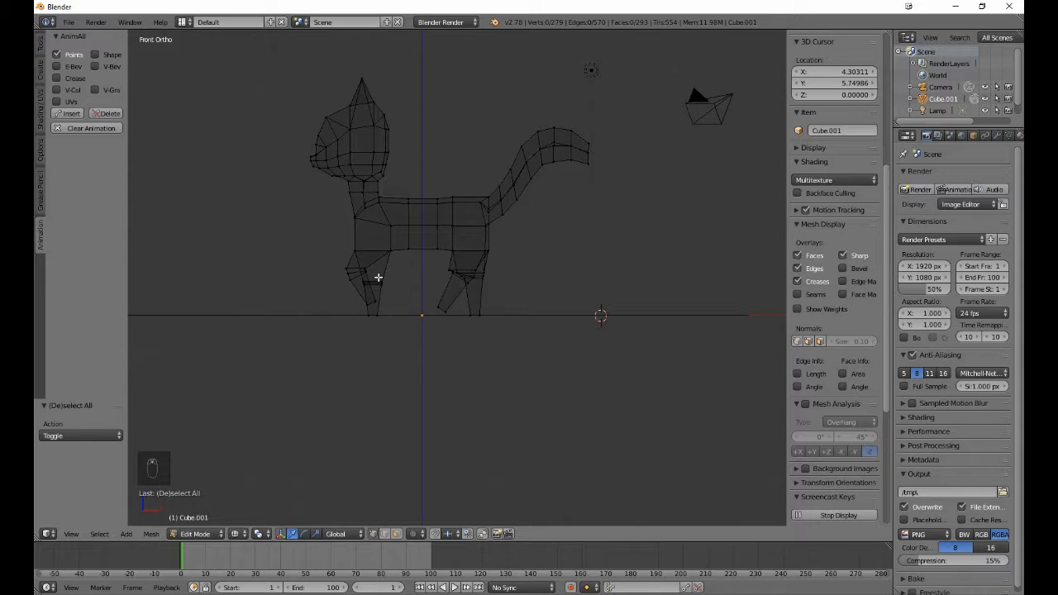
pyautogui.press('Tab')
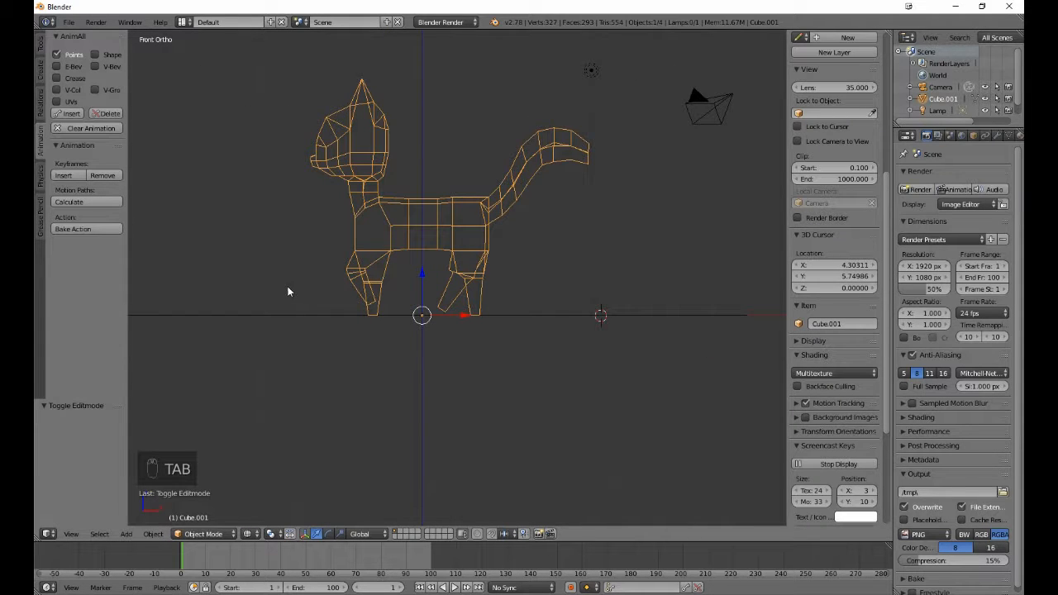
pyautogui.moveTo(295, 283); pyautogui.dragTo(350, 397, button='middle')
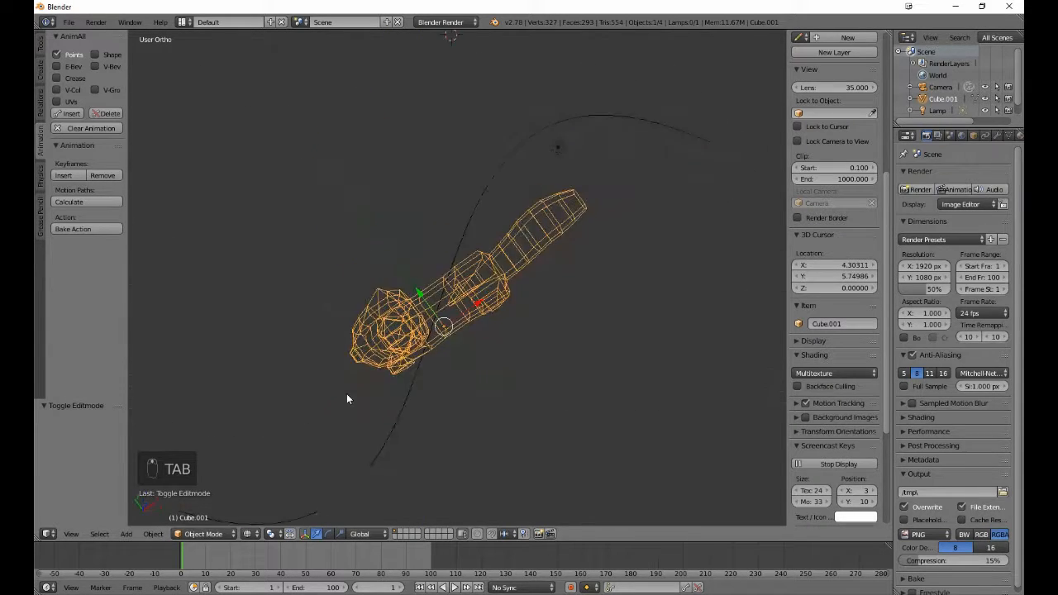
pyautogui.press('z')
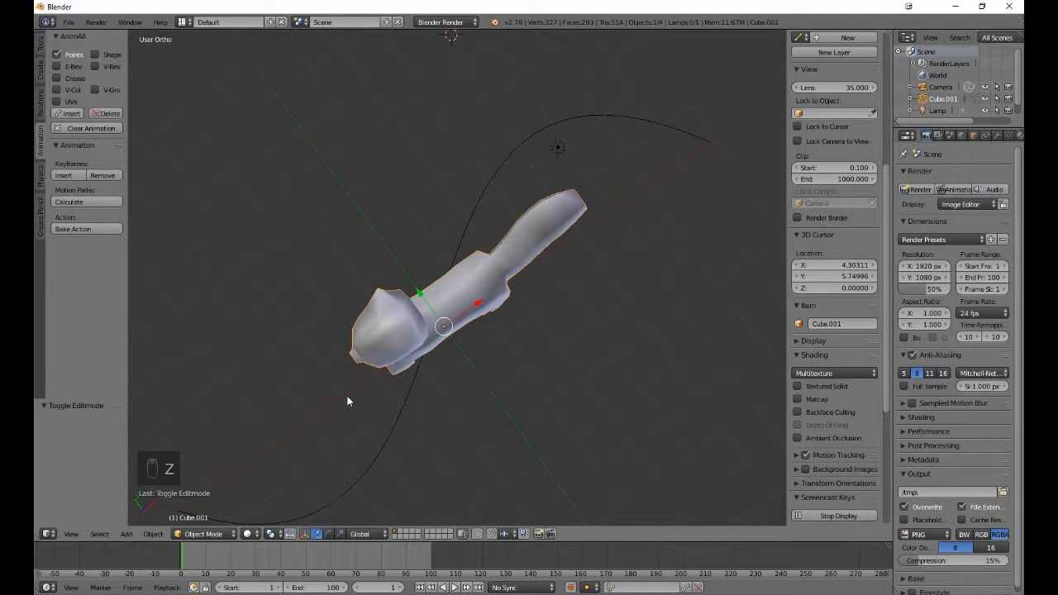
pyautogui.hotkey('shift', 'd')
pyautogui.rightClick(347, 400)
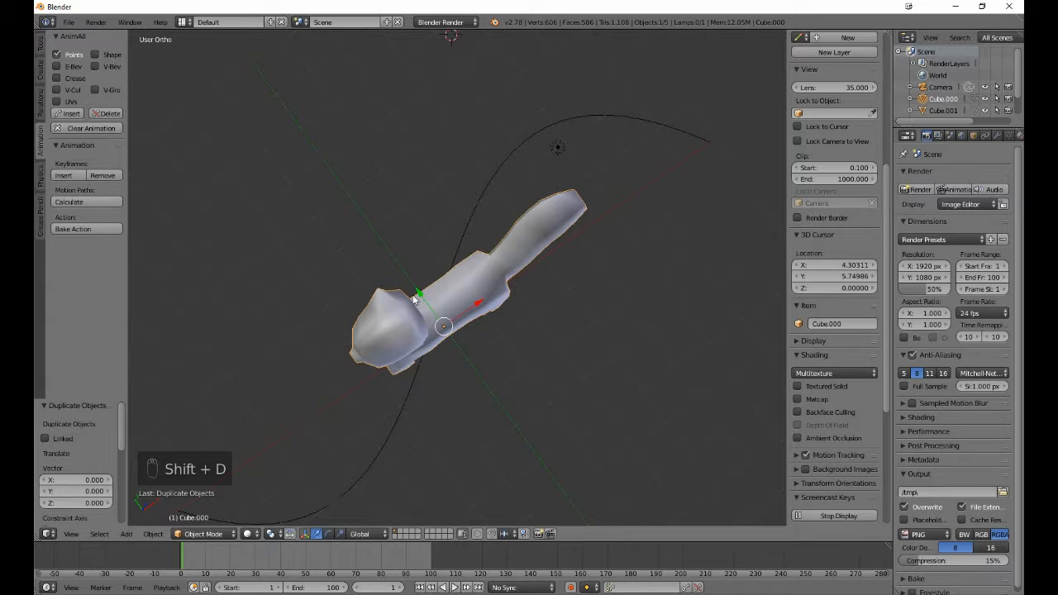
pyautogui.moveTo(422, 292); pyautogui.dragTo(330, 240)
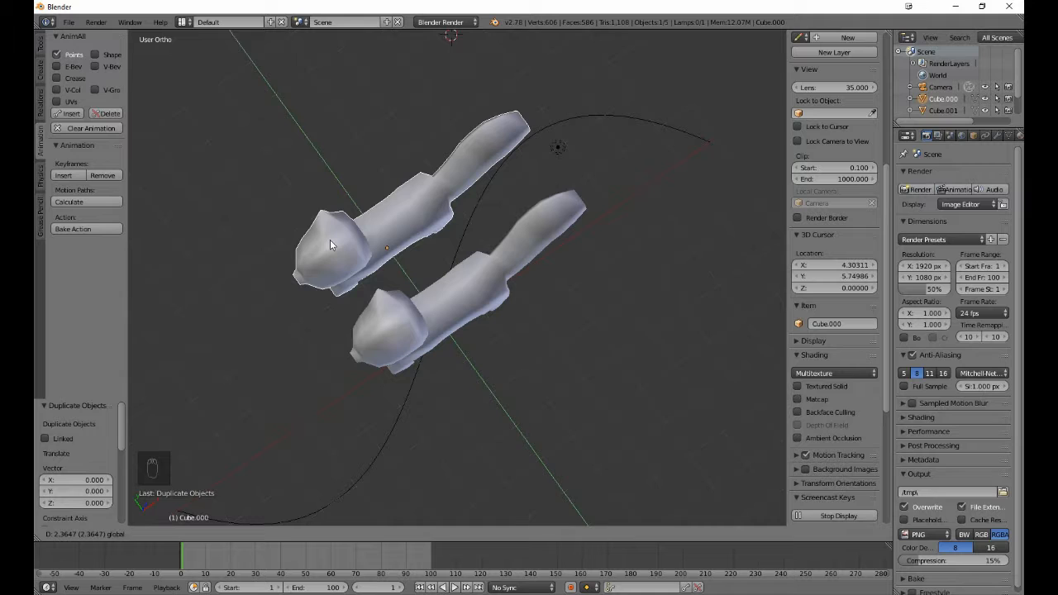
# - Insert an AnimAll Points keyframe at frame 1 for all vertices of the original cat, working in wireframe front view
pyautogui.rightClick(407, 339)
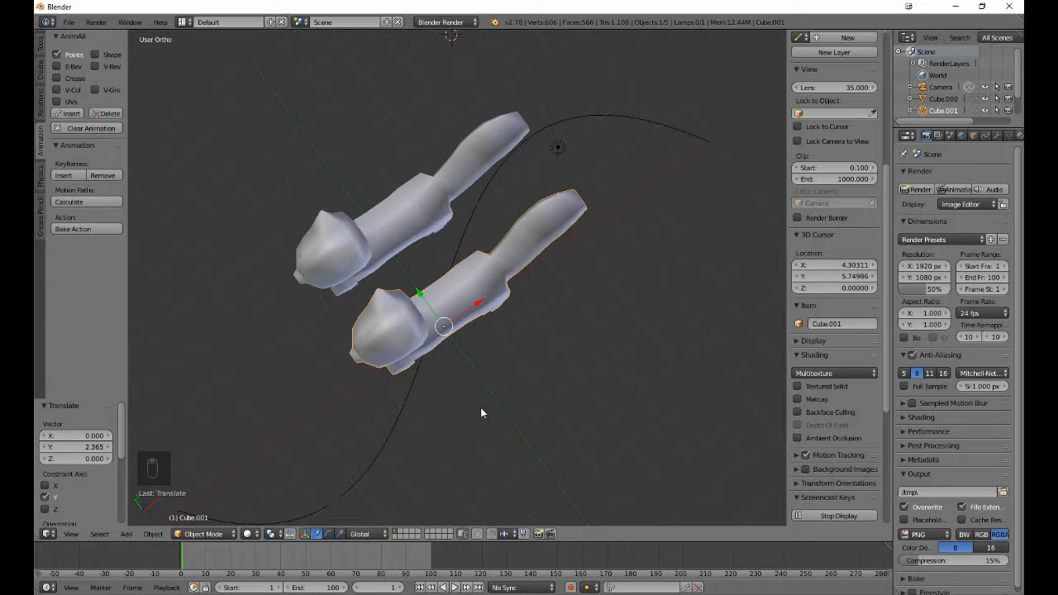
pyautogui.press('KP_3')
pyautogui.press('KP_1')
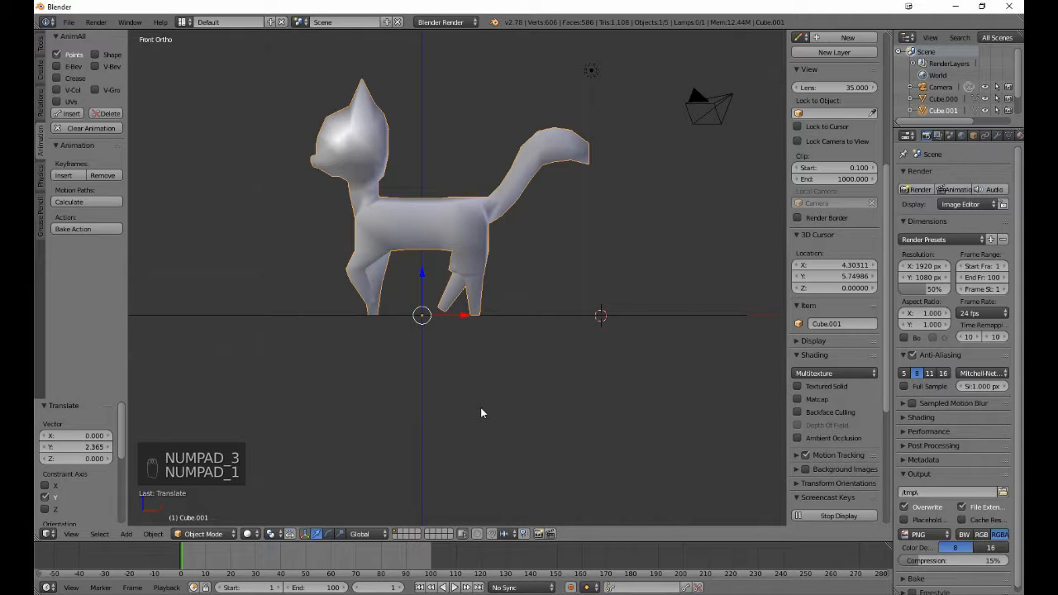
pyautogui.press('KP_8')
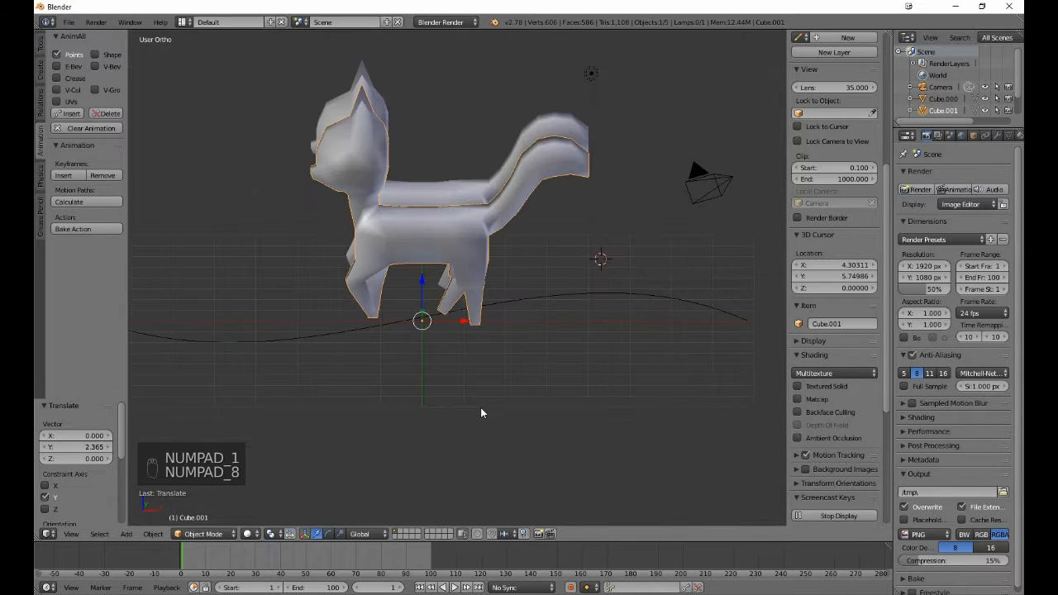
pyautogui.press('KP_2')
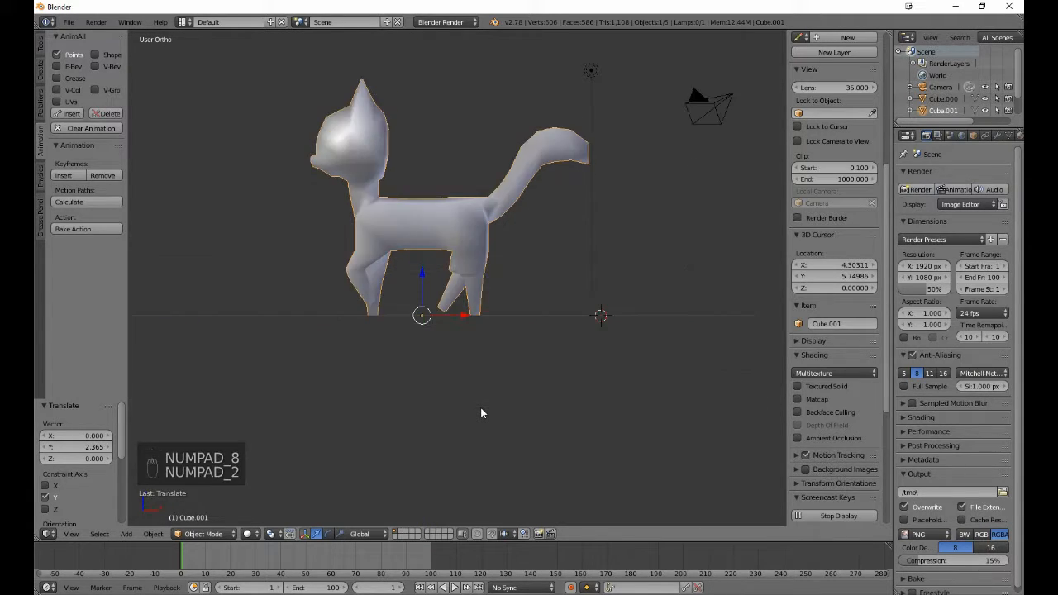
pyautogui.press('KP_3')
pyautogui.press('KP_1')
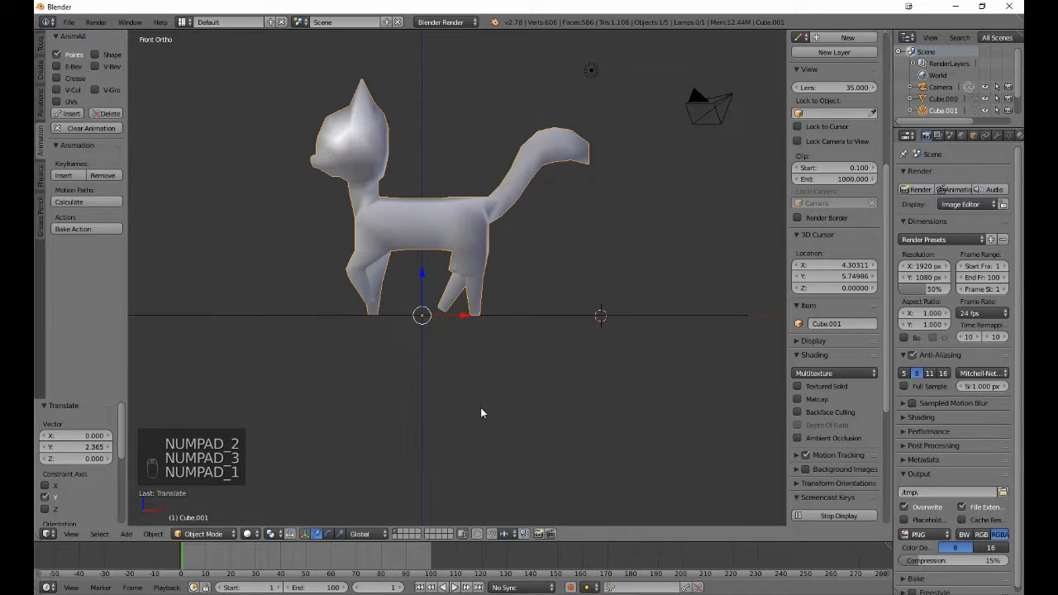
pyautogui.scroll(2, 481, 408)
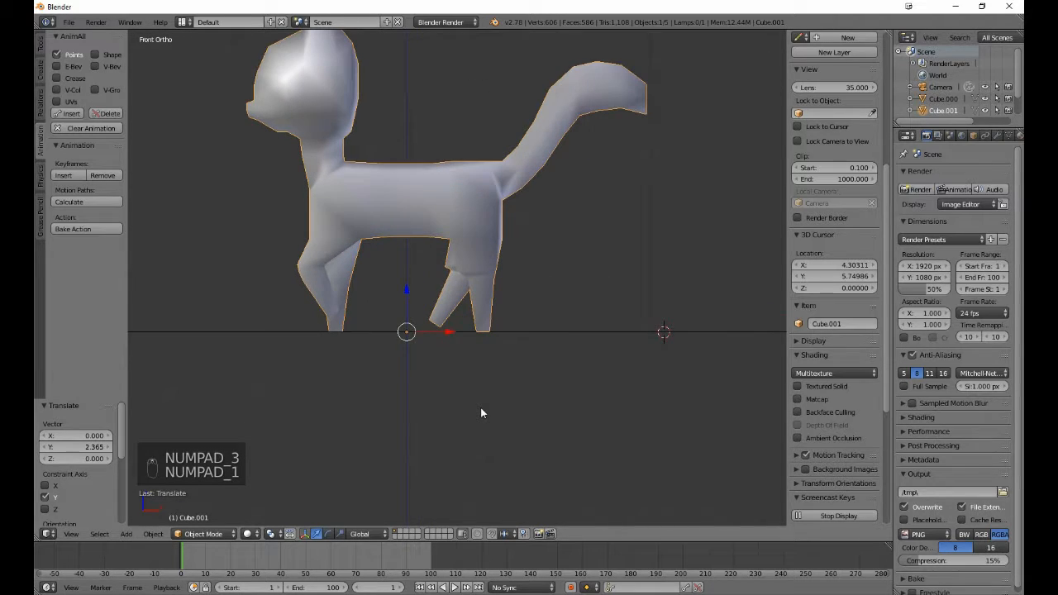
pyautogui.press('Tab')
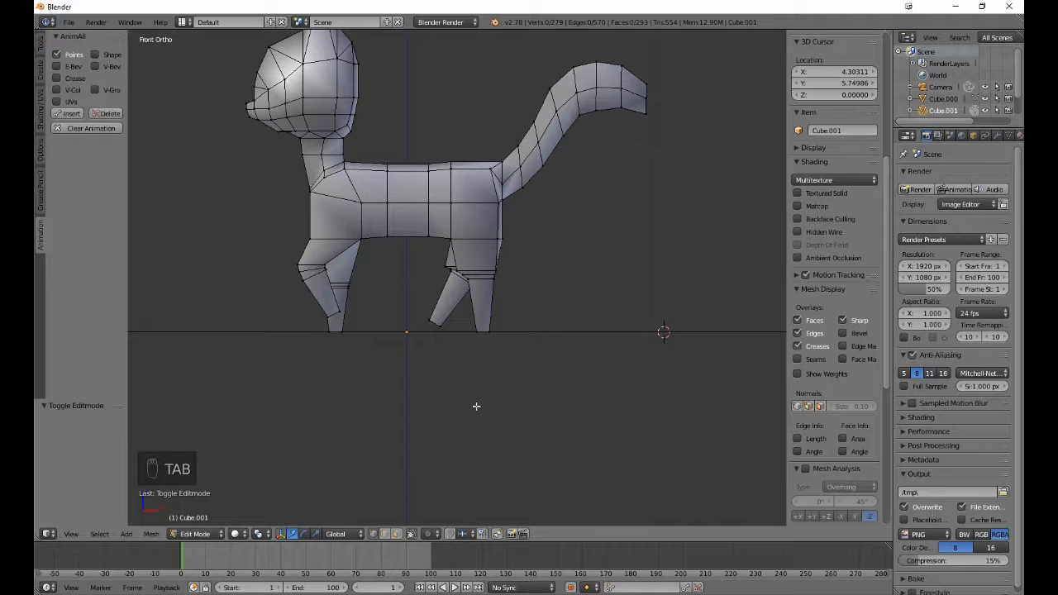
pyautogui.press('z')
pyautogui.press('a')
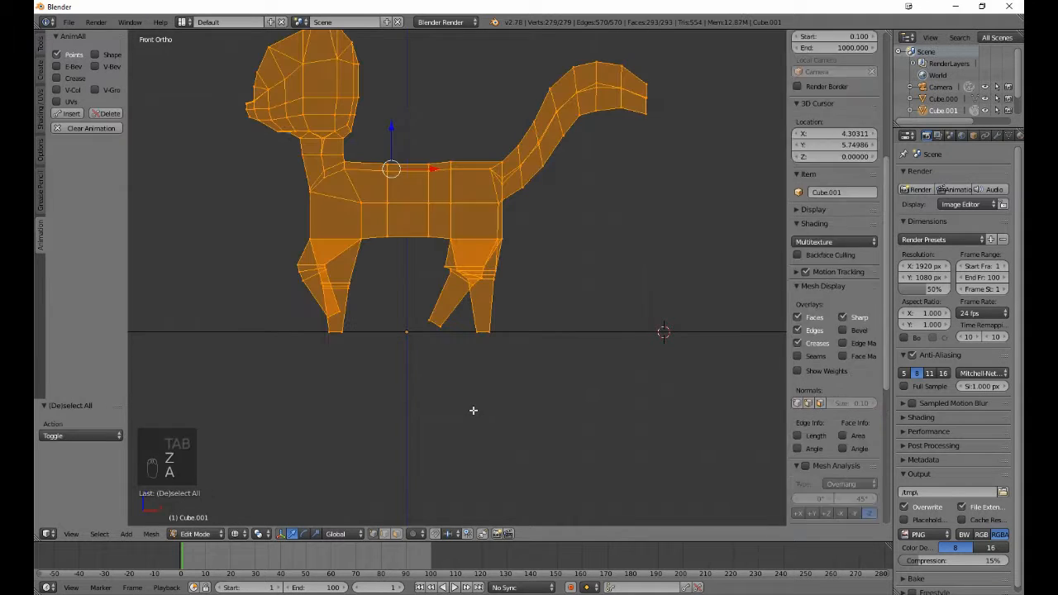
pyautogui.click(70, 114)
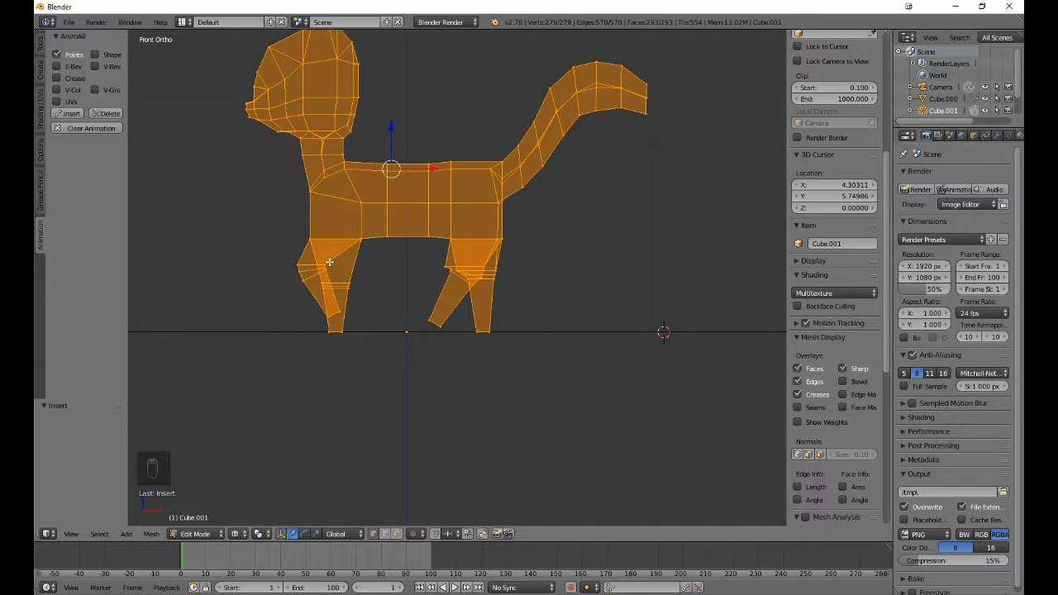
# - Select only the bent front lower leg with its knee loops and move it about 0.413 along X and -0.304 along Z
pyautogui.press('a')
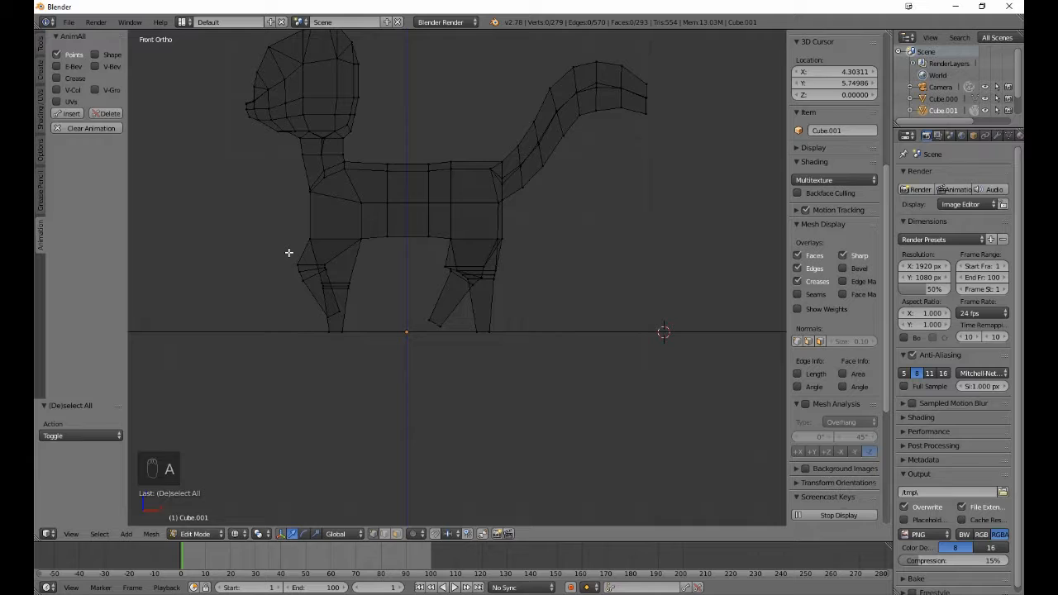
pyautogui.press('b')
pyautogui.moveTo(288, 252); pyautogui.dragTo(319, 304)
pyautogui.press('b')
pyautogui.press('b')
pyautogui.moveTo(315, 266)
pyautogui.mouseDown()
pyautogui.moveTo(338, 270)
pyautogui.moveTo(355, 325)
pyautogui.mouseUp()
pyautogui.press('b')
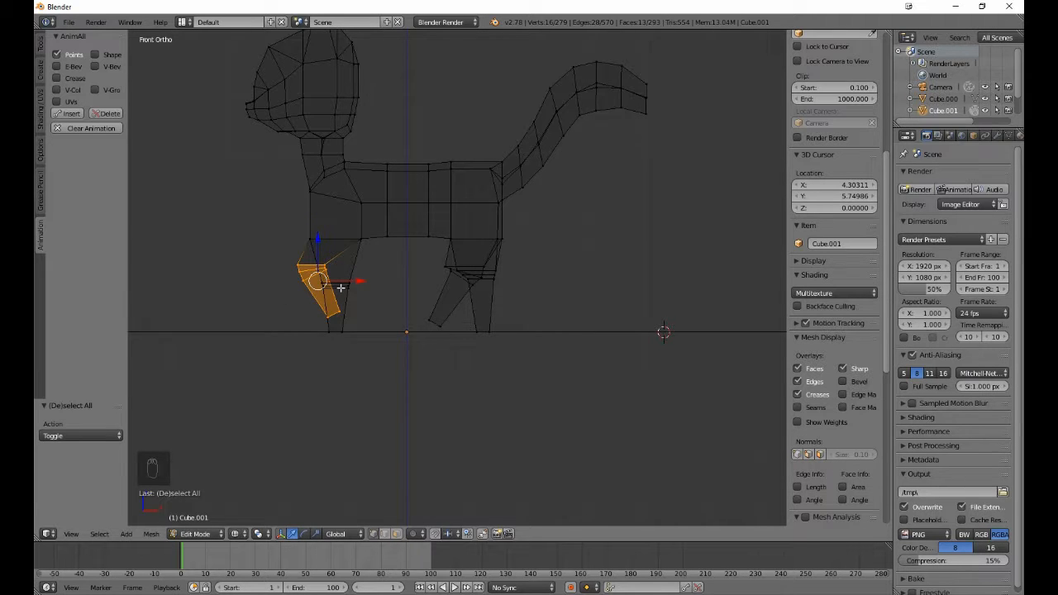
pyautogui.scroll(4, 342, 289)
pyautogui.keyDown('shift'); pyautogui.moveTo(157, 259); pyautogui.dragTo(350, 296, button='middle'); pyautogui.keyUp('shift')
pyautogui.press('g')
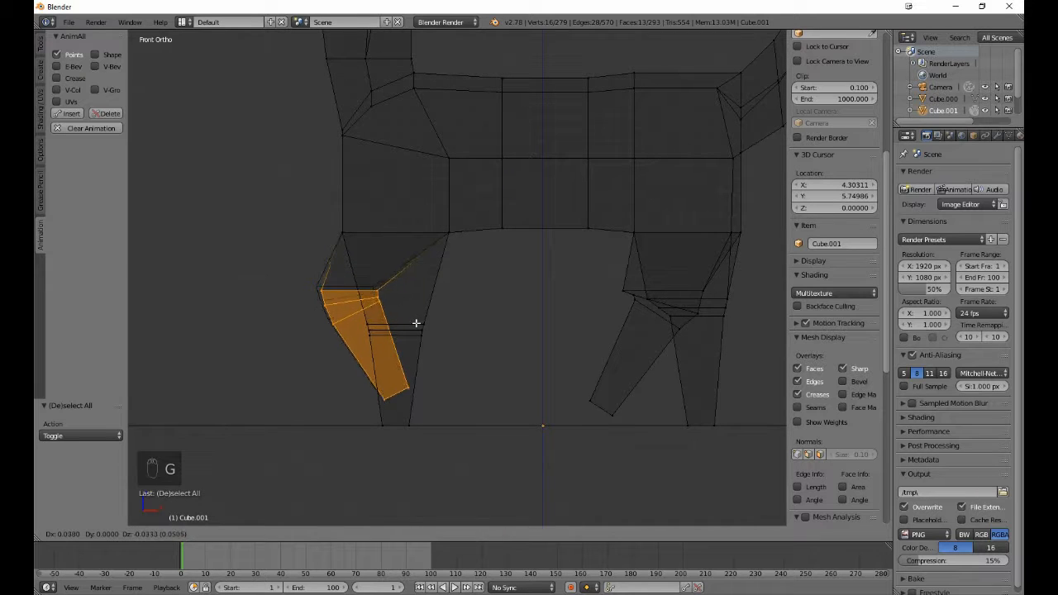
pyautogui.click(461, 355)
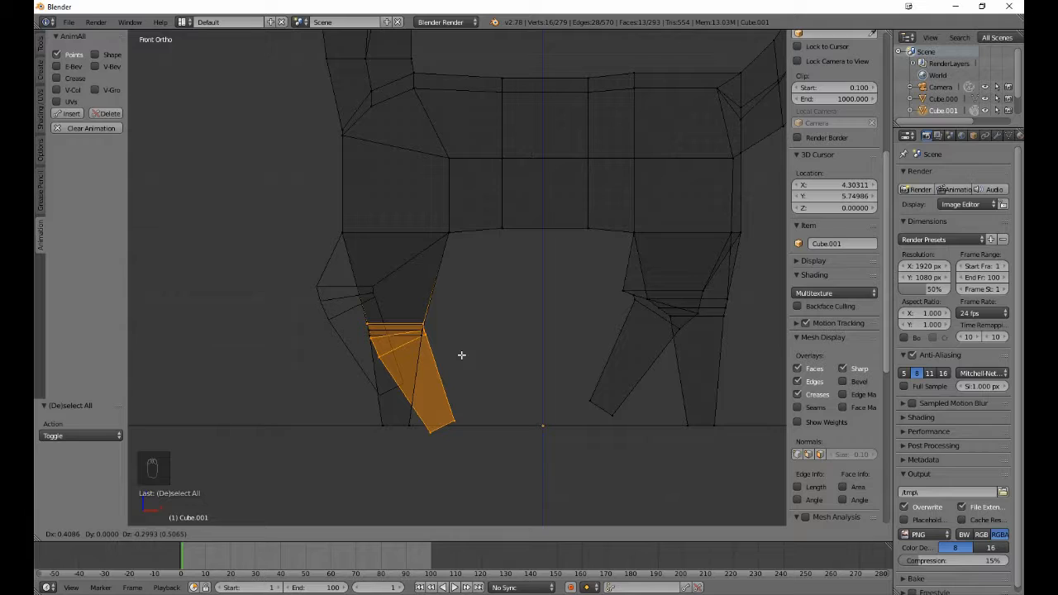
pyautogui.click(462, 356)
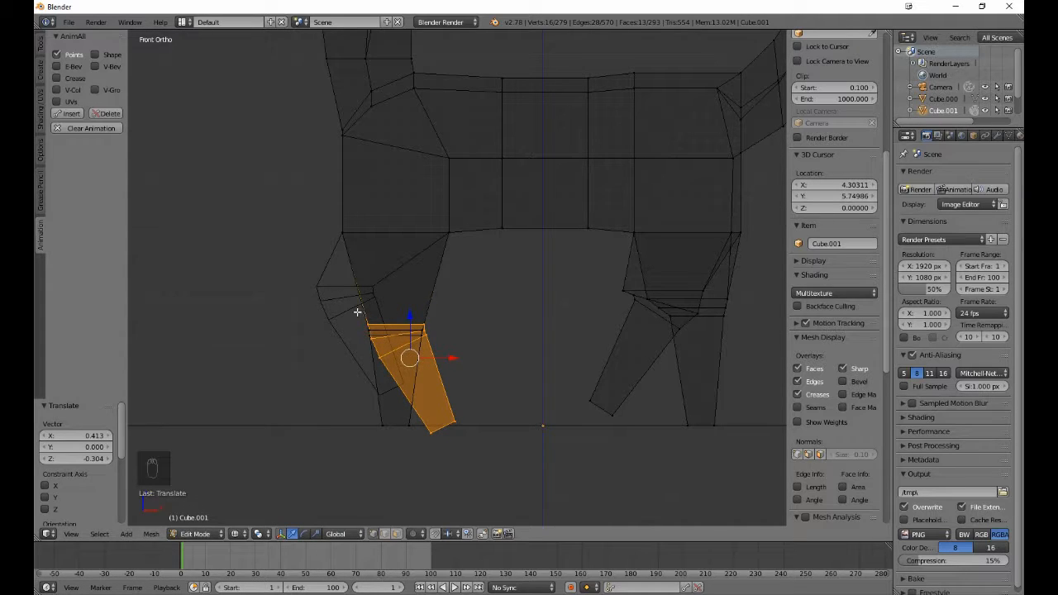
# - Deselect the front lower leg's top vertex loop, rotate the rest about 9°, and move it about -0.062 along X and 0.019 along Z
pyautogui.press('b')
pyautogui.moveTo(356, 310); pyautogui.dragTo(458, 327, button='middle')
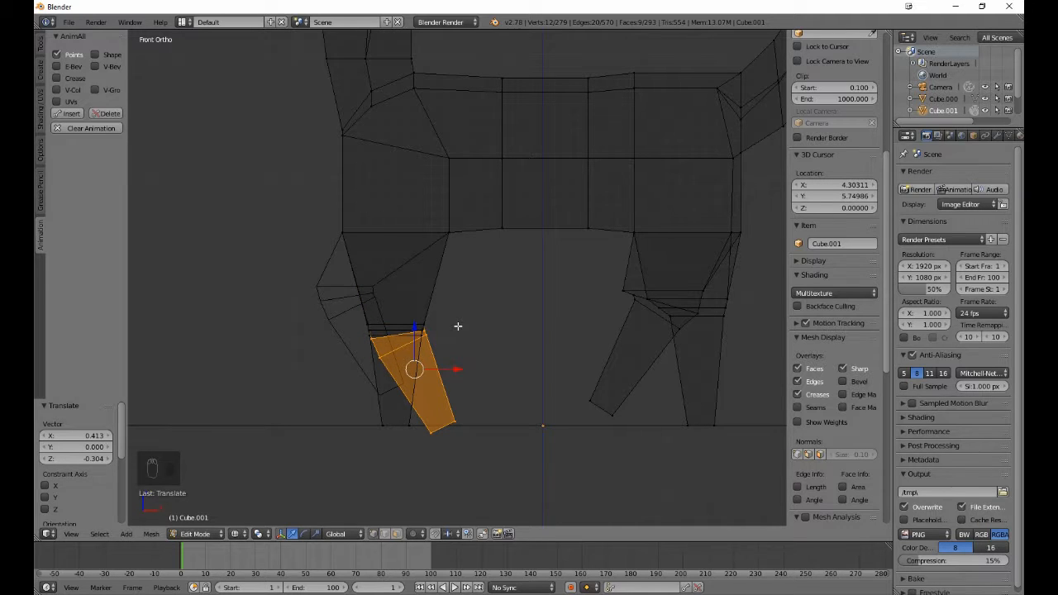
pyautogui.press('r')
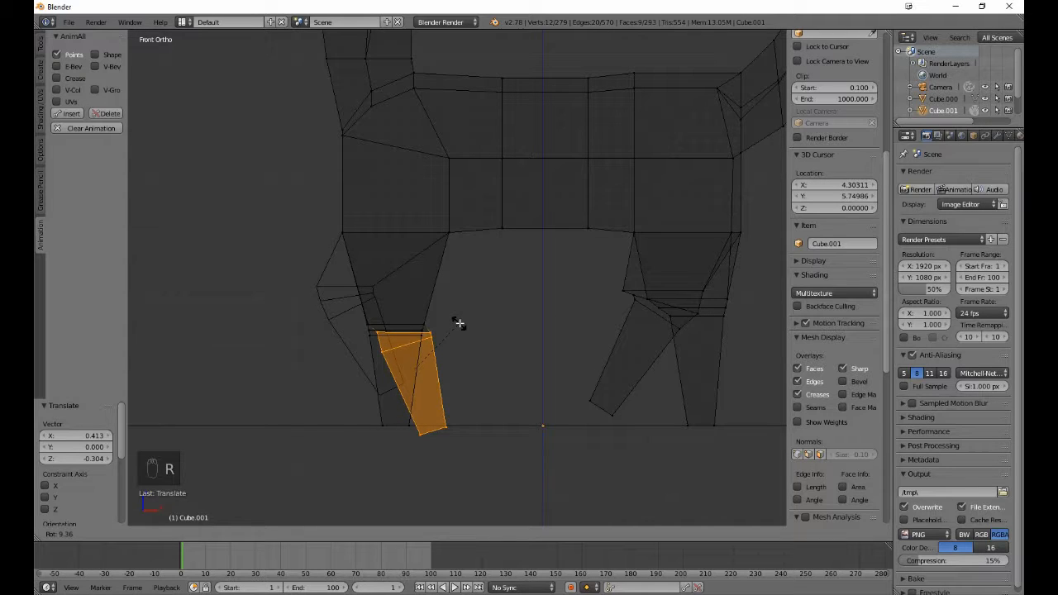
pyautogui.click(460, 323)
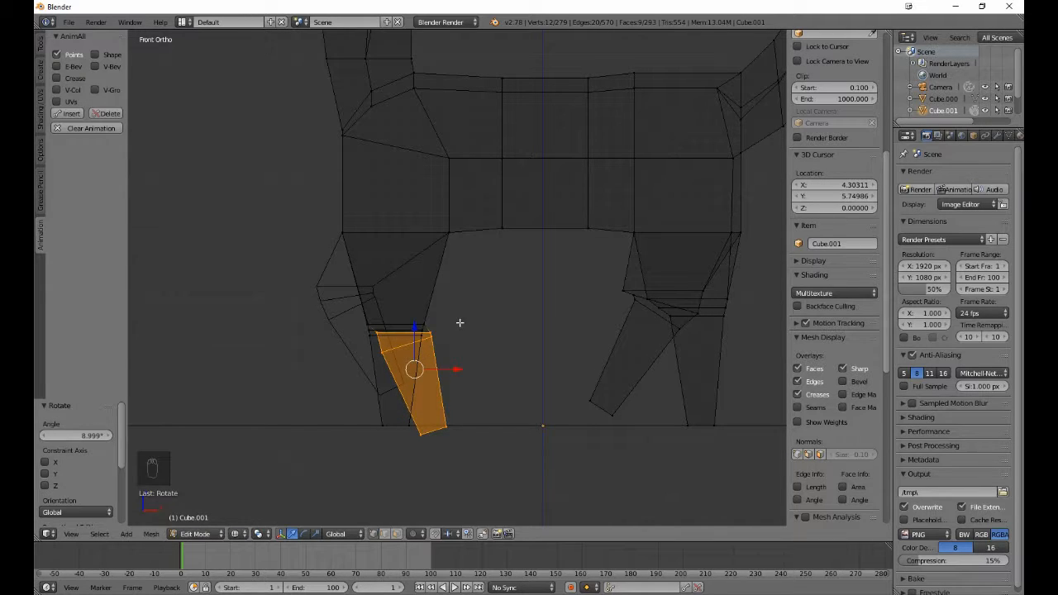
pyautogui.press('g')
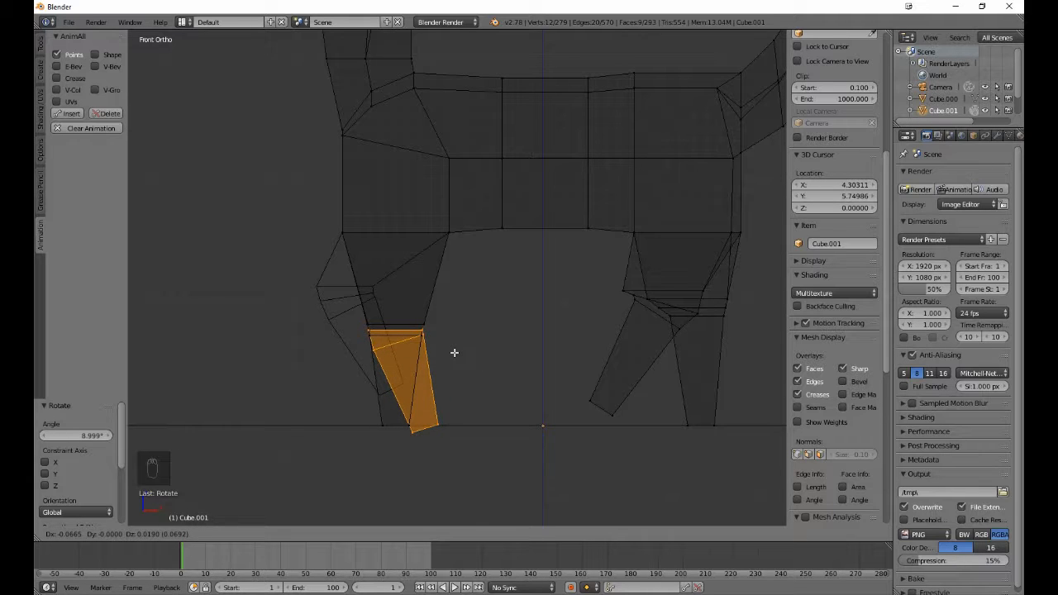
pyautogui.click(453, 352)
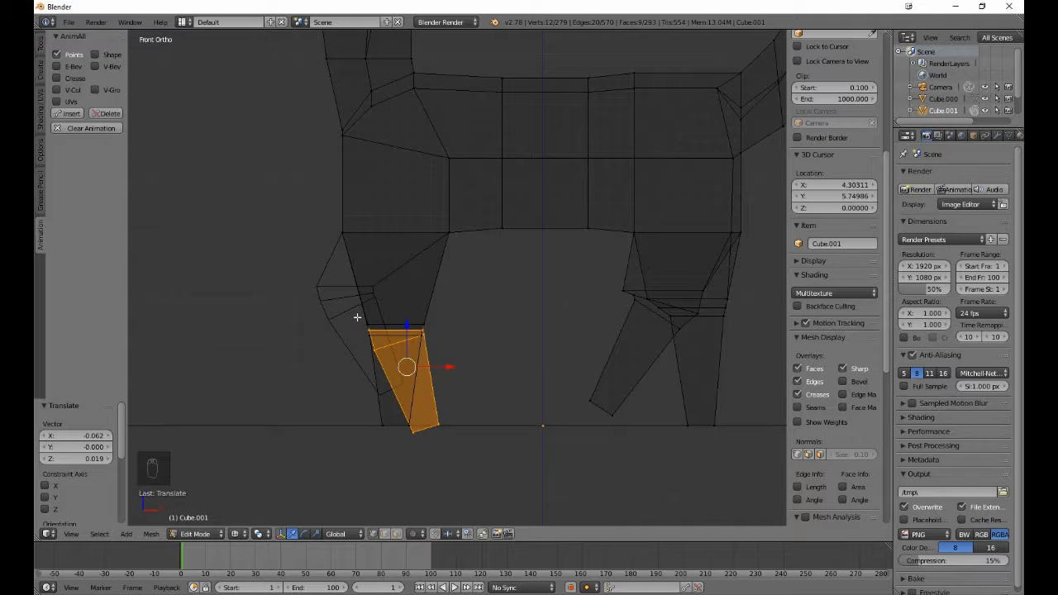
# - Deselect the front lower leg's next vertex loop, rotate the remaining part about 17.7°, and move it about -0.13 along X and 0.03 along Z
pyautogui.press('b')
pyautogui.moveTo(357, 318); pyautogui.dragTo(422, 335)
pyautogui.moveTo(422, 335); pyautogui.dragTo(427, 333, button='middle')
pyautogui.press('r')
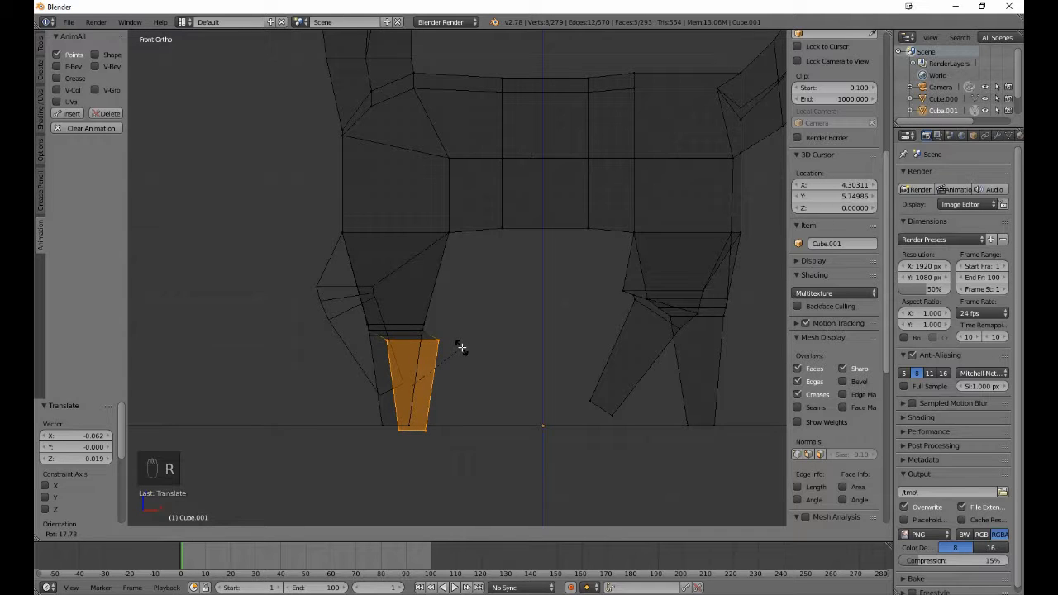
pyautogui.click(461, 348)
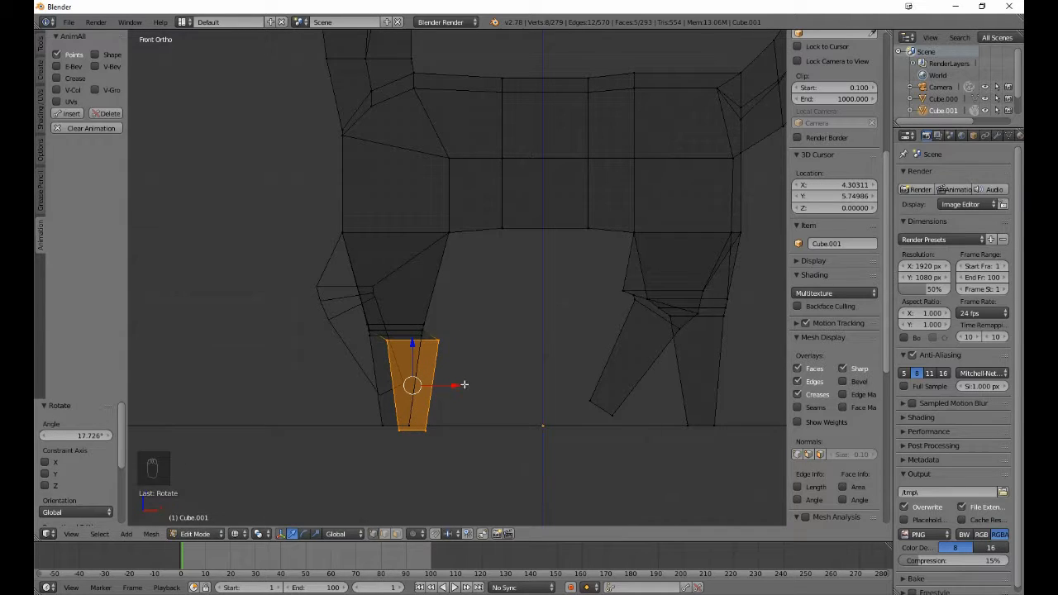
pyautogui.press('g')
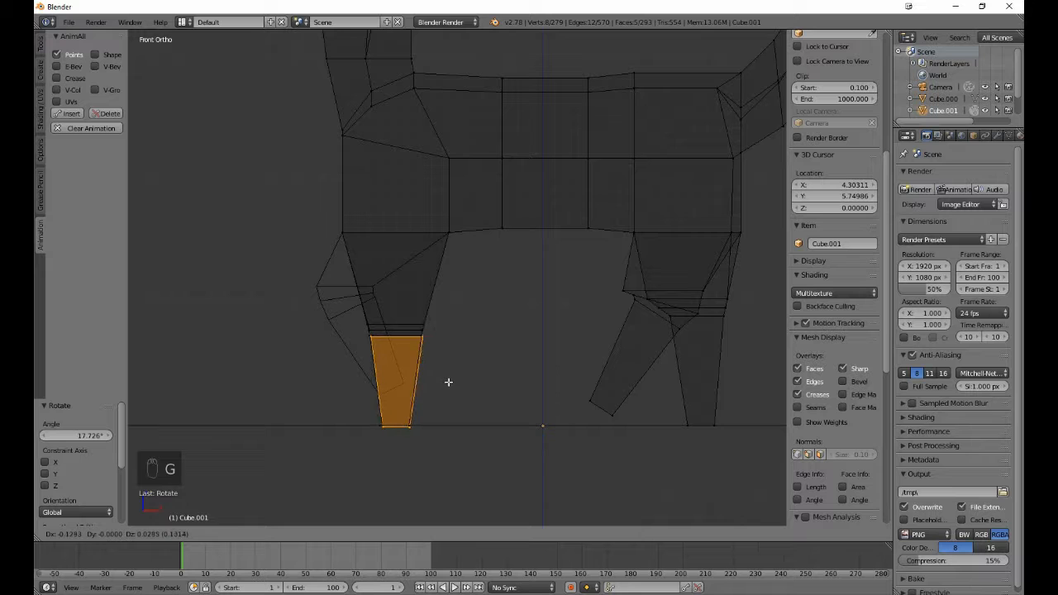
pyautogui.click(448, 380)
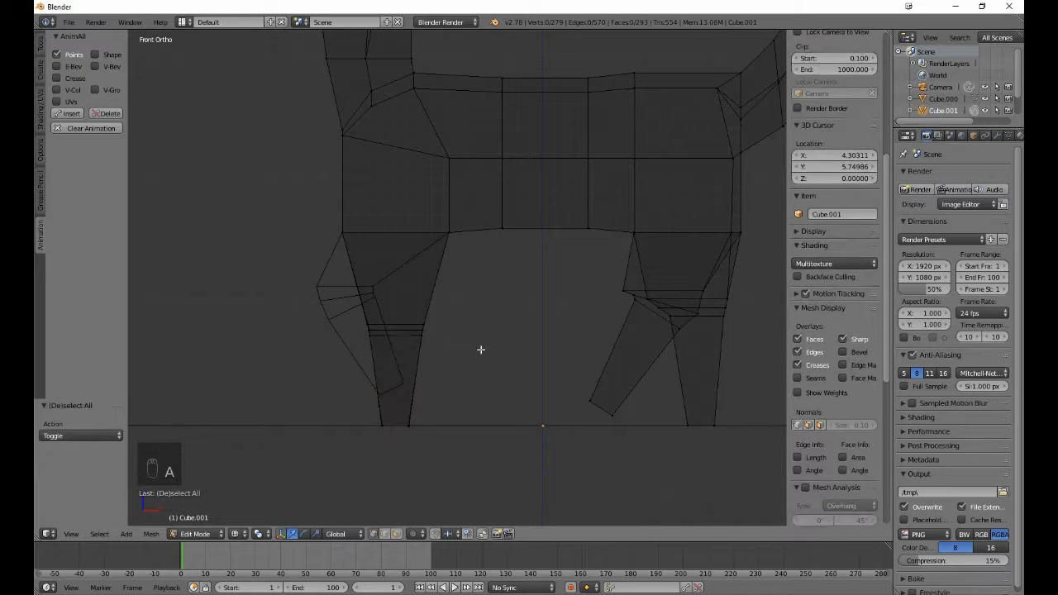
# - Select only the bent hind lower leg with its knee loops and move it about 0.195 along X and -0.067 along Z
pyautogui.press('a')
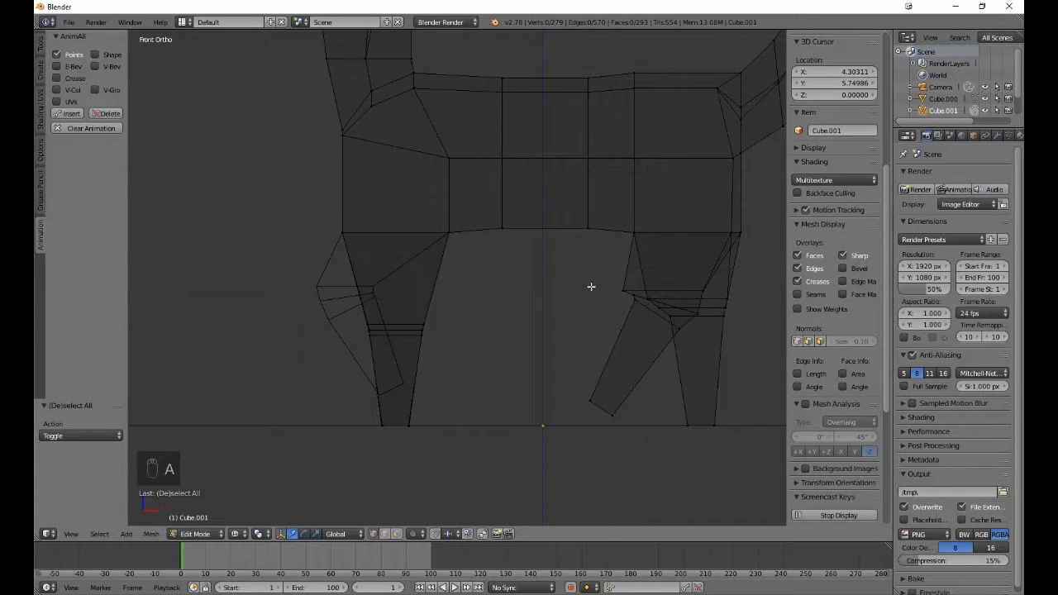
pyautogui.press('b')
pyautogui.moveTo(576, 245); pyautogui.dragTo(643, 461)
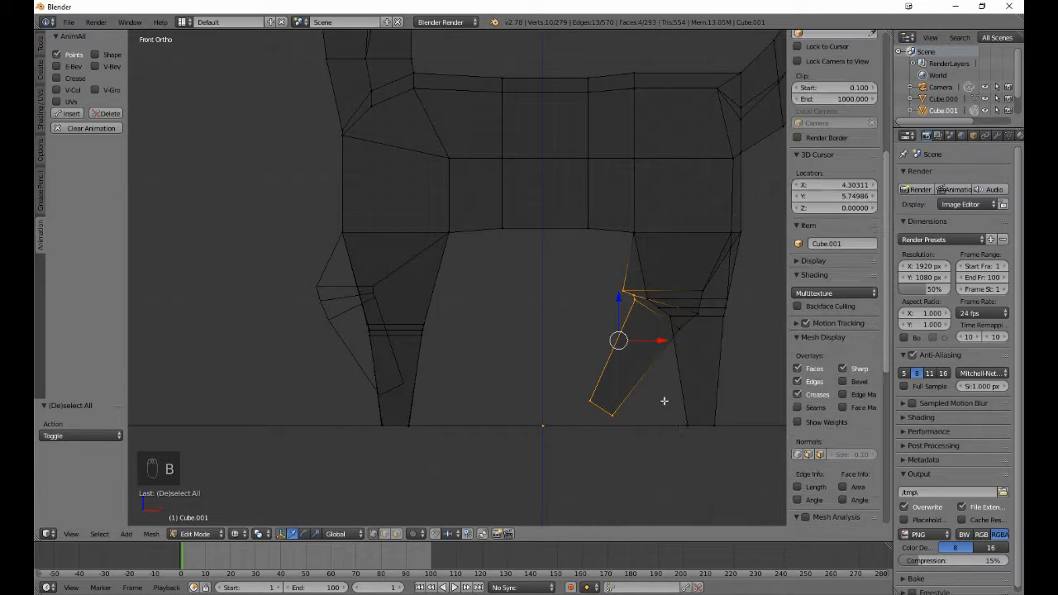
pyautogui.press('b')
pyautogui.moveTo(680, 282); pyautogui.dragTo(707, 348)
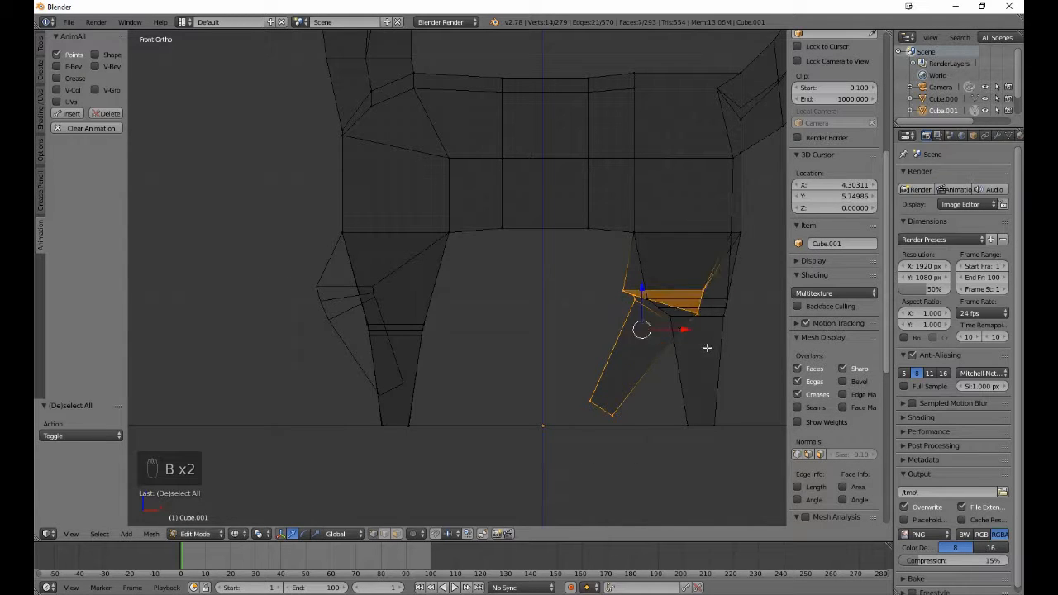
pyautogui.press('b')
pyautogui.moveTo(655, 327); pyautogui.dragTo(694, 375)
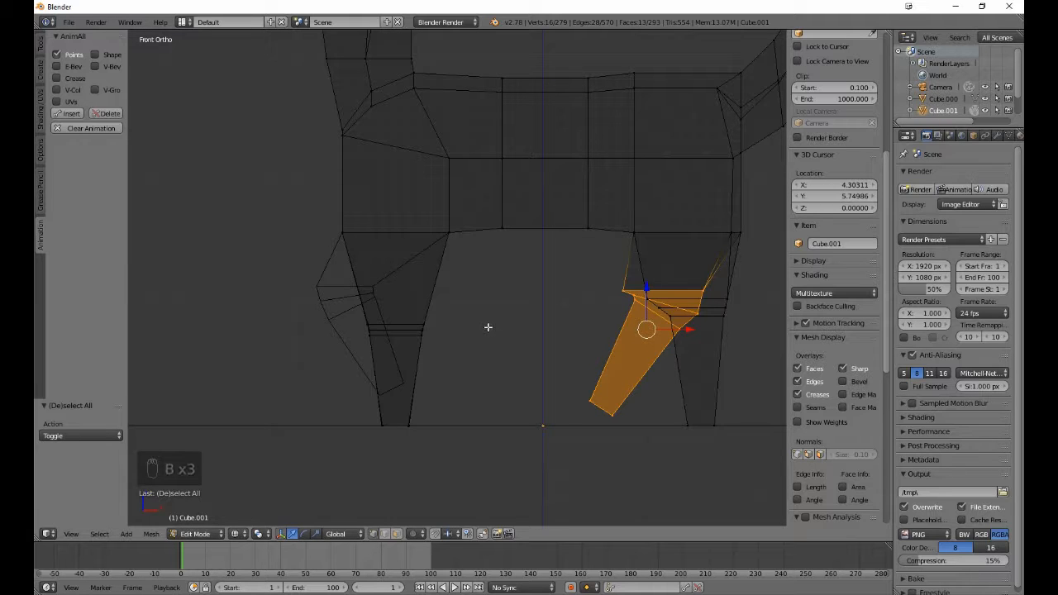
pyautogui.press('g')
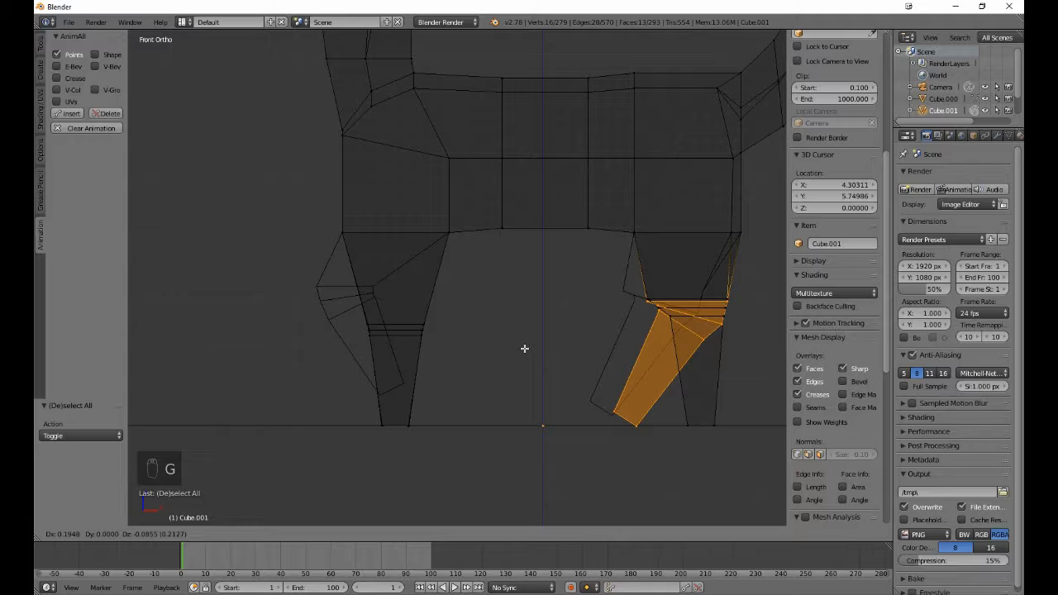
pyautogui.click(524, 346)
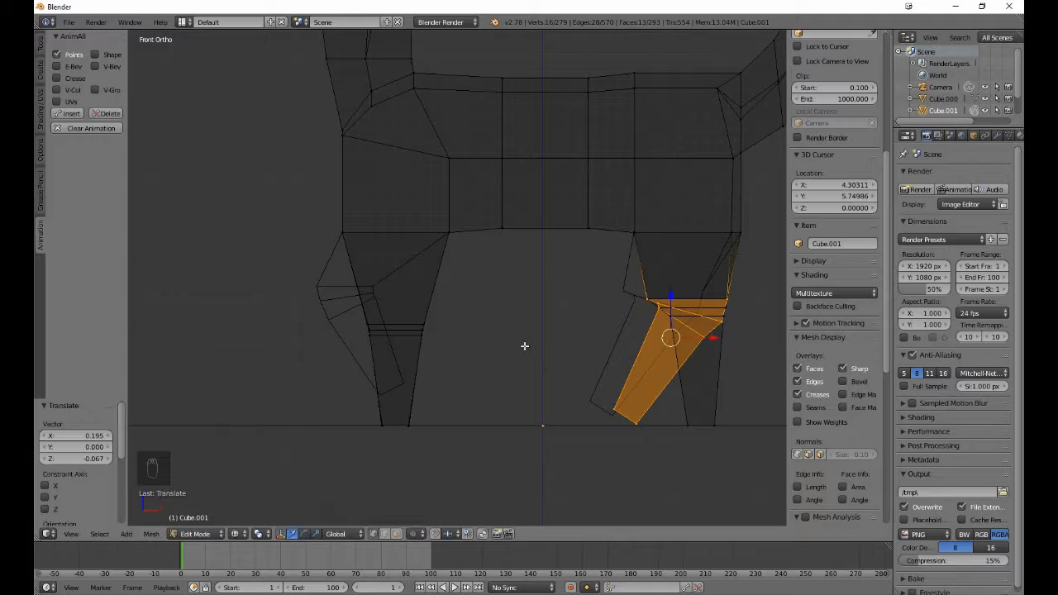
# - Deselect the hind lower leg's top vertex loop and rotate the remaining part about -15.9°
pyautogui.press('b')
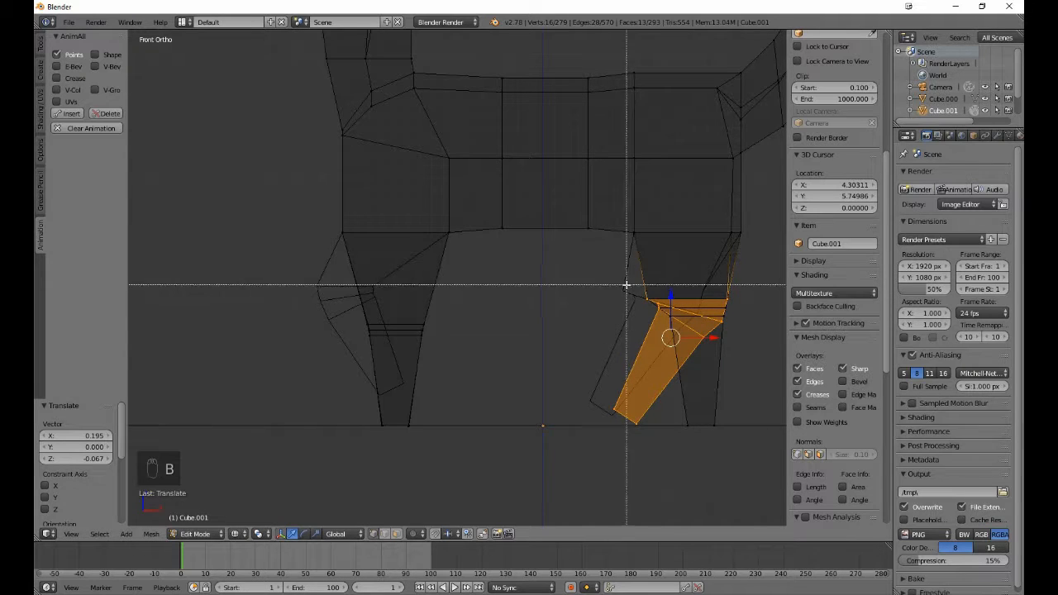
pyautogui.moveTo(626, 286); pyautogui.dragTo(652, 322, button='middle')
pyautogui.press('b')
pyautogui.moveTo(700, 277); pyautogui.dragTo(737, 302, button='middle')
pyautogui.press('r')
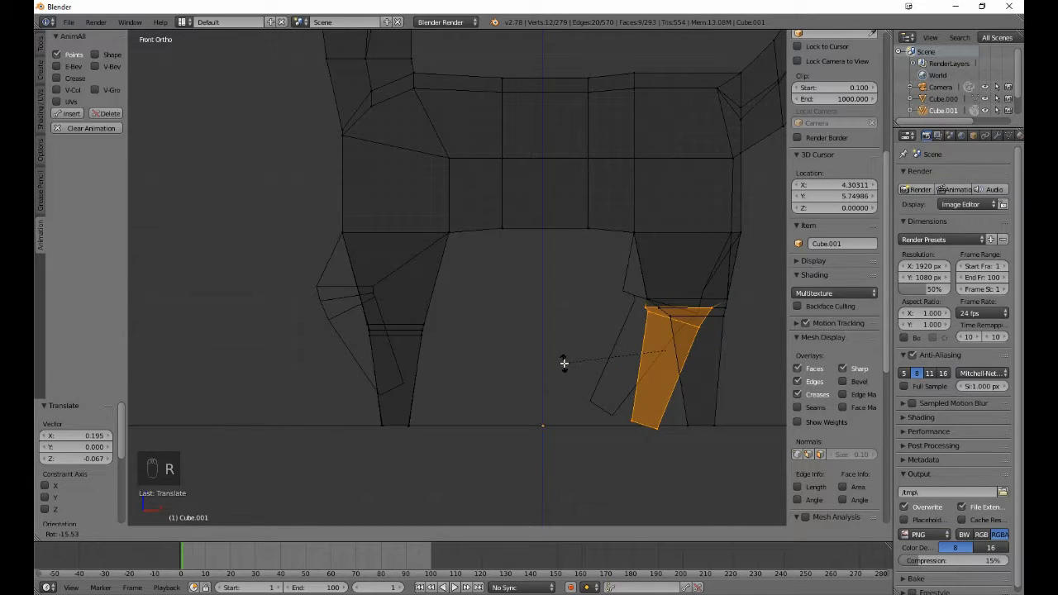
pyautogui.click(564, 365)
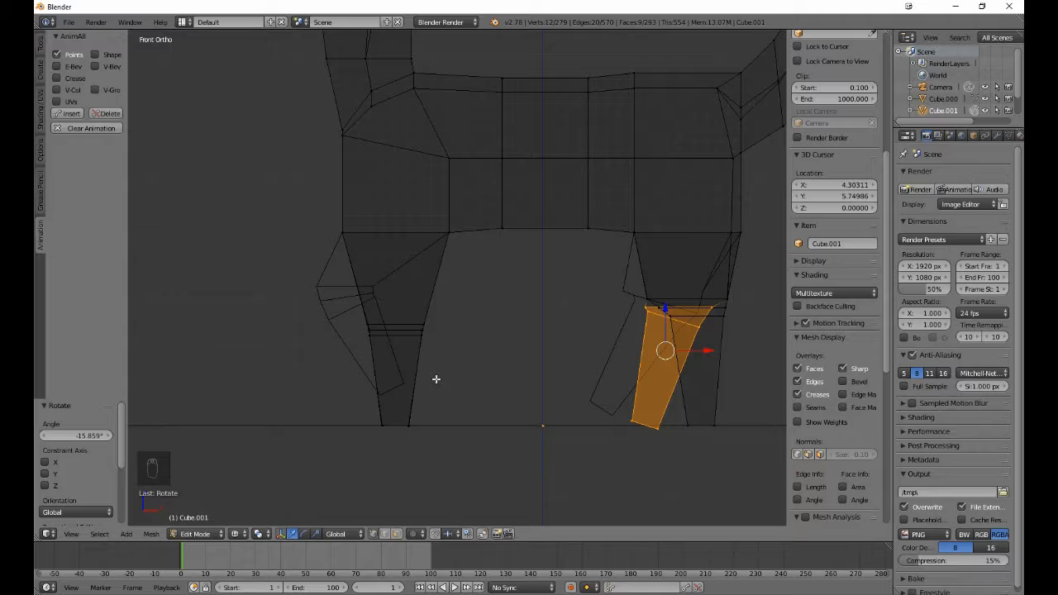
# - Advance the timeline to frame 14
pyautogui.press('Right')
pyautogui.press('Right')
pyautogui.press('Right')
pyautogui.press('Right')
pyautogui.press('Right')
pyautogui.press('Right')
pyautogui.press('Right')
pyautogui.press('Right')
pyautogui.press('Right')
pyautogui.press('Right')
pyautogui.press('Right')
pyautogui.press('Right')
pyautogui.press('Right')
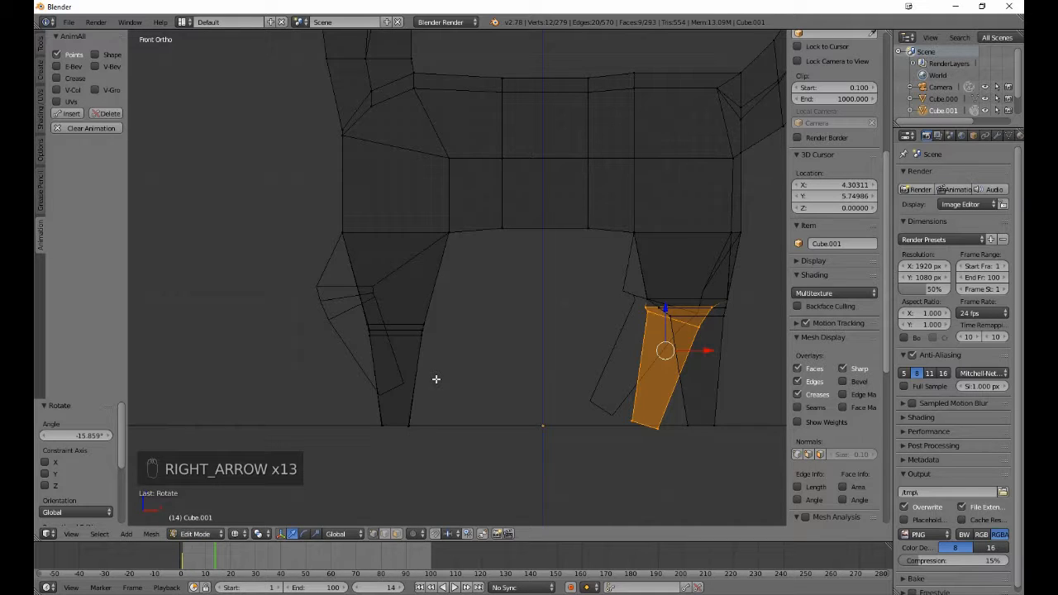
# - Undo the hind-leg and front-leg edits, back to the bent front lower leg being selected before its first move
pyautogui.hotkey('ctrl', 'z')
pyautogui.hotkey('ctrl', 'z')
pyautogui.hotkey('ctrl', 'z')
pyautogui.hotkey('ctrl', 'z')
pyautogui.hotkey('ctrl', 'z')
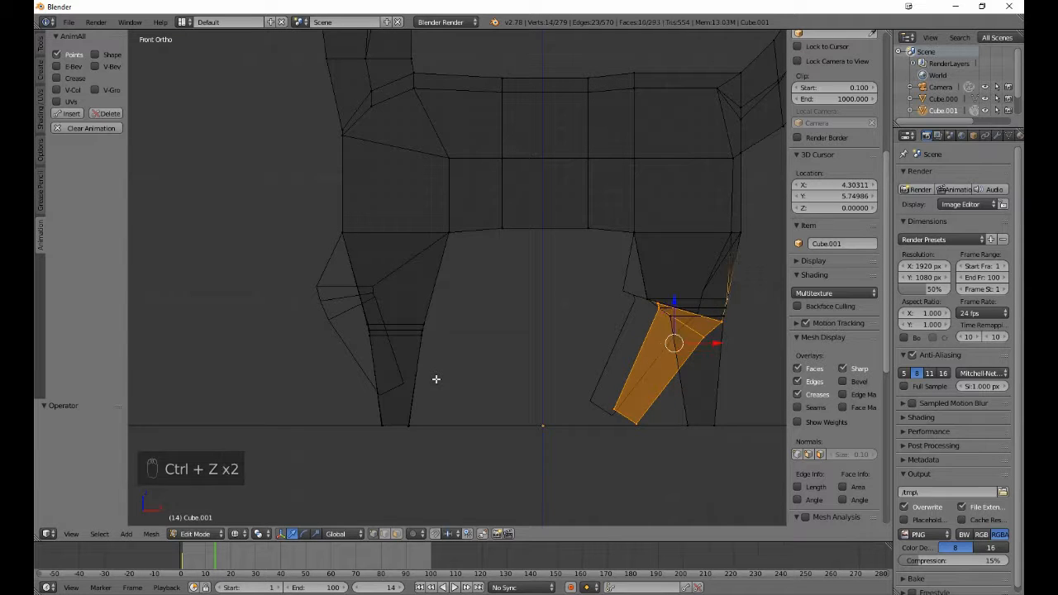
pyautogui.hotkey('ctrl', 'z')
pyautogui.hotkey('ctrl', 'z')
pyautogui.hotkey('ctrl', 'z')
pyautogui.hotkey('ctrl', 'z')
pyautogui.hotkey('ctrl', 'z')
pyautogui.hotkey('ctrl', 'z')
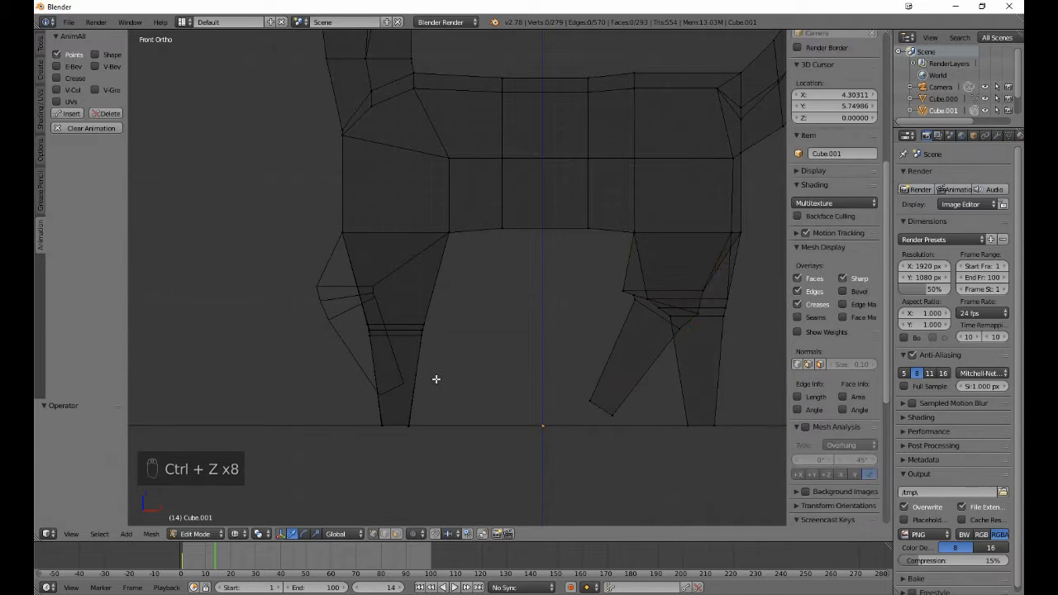
pyautogui.hotkey('ctrl', 'z')
pyautogui.hotkey('ctrl', 'z')
pyautogui.hotkey('ctrl', 'z')
pyautogui.hotkey('ctrl', 'z')
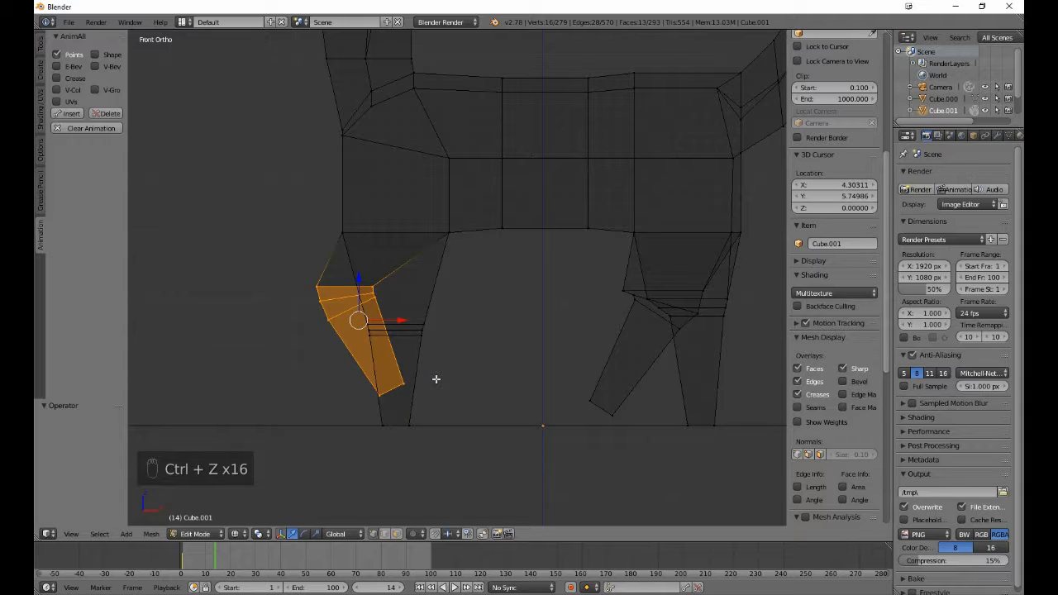
# - Return to frame 1 and insert an AnimAll Points keyframe for all vertices in the bent-leg pose
pyautogui.press('Left')
pyautogui.press('Left')
pyautogui.press('Left')
pyautogui.press('Left')
pyautogui.press('Left')
pyautogui.press('Left')
pyautogui.press('Left')
pyautogui.press('Left')
pyautogui.press('Left')
pyautogui.press('Left')
pyautogui.press('Left')
pyautogui.press('Left')
pyautogui.press('Left')
pyautogui.press('Left')
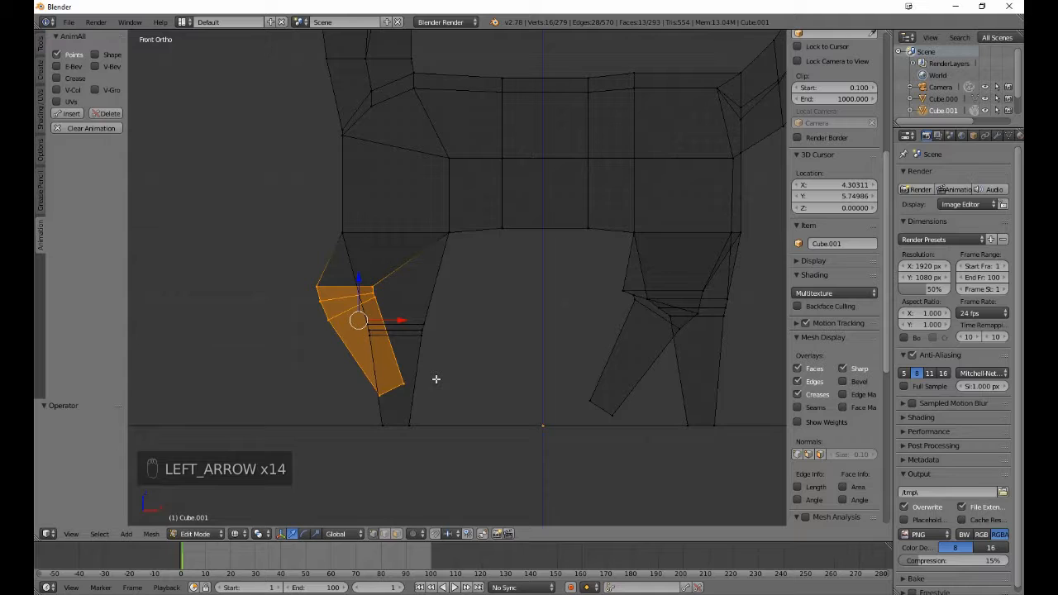
pyautogui.press('a')
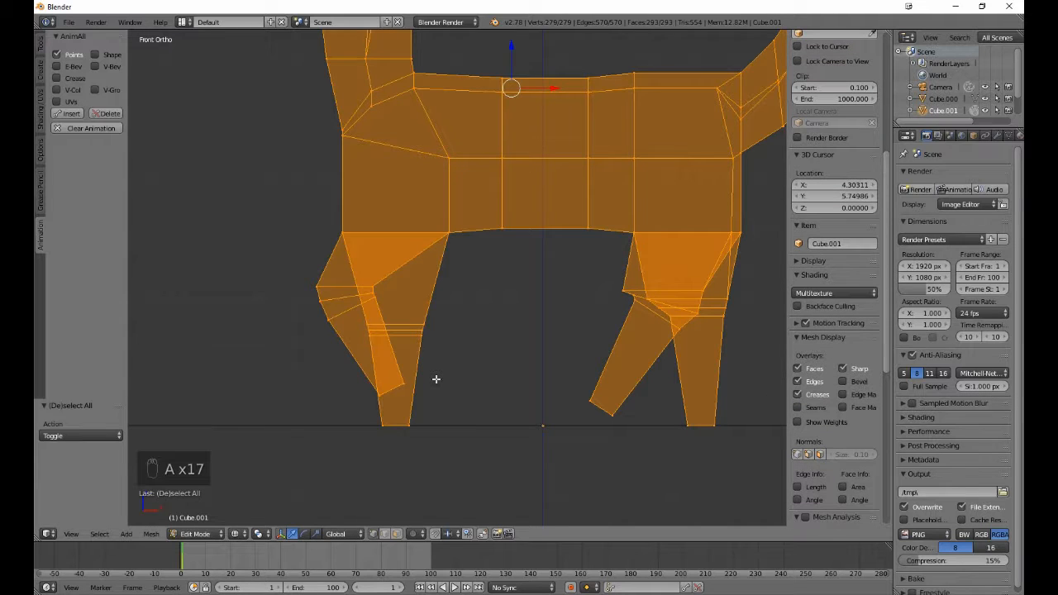
pyautogui.click(67, 114)
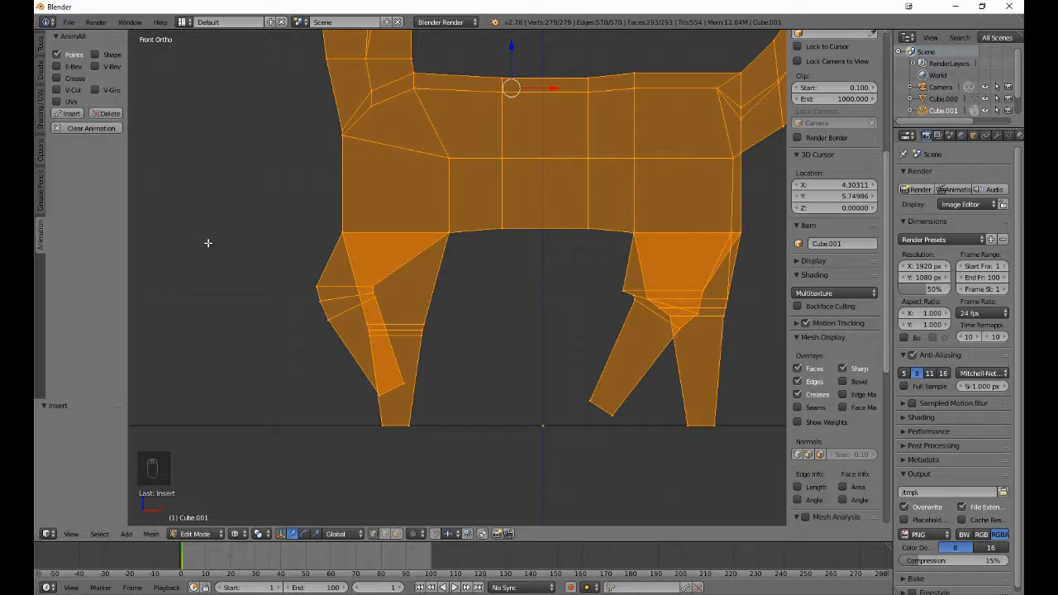
# - Advance the timeline to frame 20
pyautogui.press('Right')
pyautogui.press('Right')
pyautogui.press('Right')
pyautogui.press('Right')
pyautogui.press('Right')
pyautogui.press('Right')
pyautogui.press('Right')
pyautogui.press('Right')
pyautogui.press('Right')
pyautogui.press('Right')
pyautogui.press('Right')
pyautogui.press('Right')
pyautogui.press('Right')
pyautogui.press('Right')
pyautogui.press('Right')
pyautogui.press('Right')
pyautogui.press('Right')
pyautogui.press('Right')
pyautogui.press('Right')
# - Select only the bent front lower leg with its knee loops and move it about 0.413 along X and -0.304 along Z at frame 20
pyautogui.press('a')
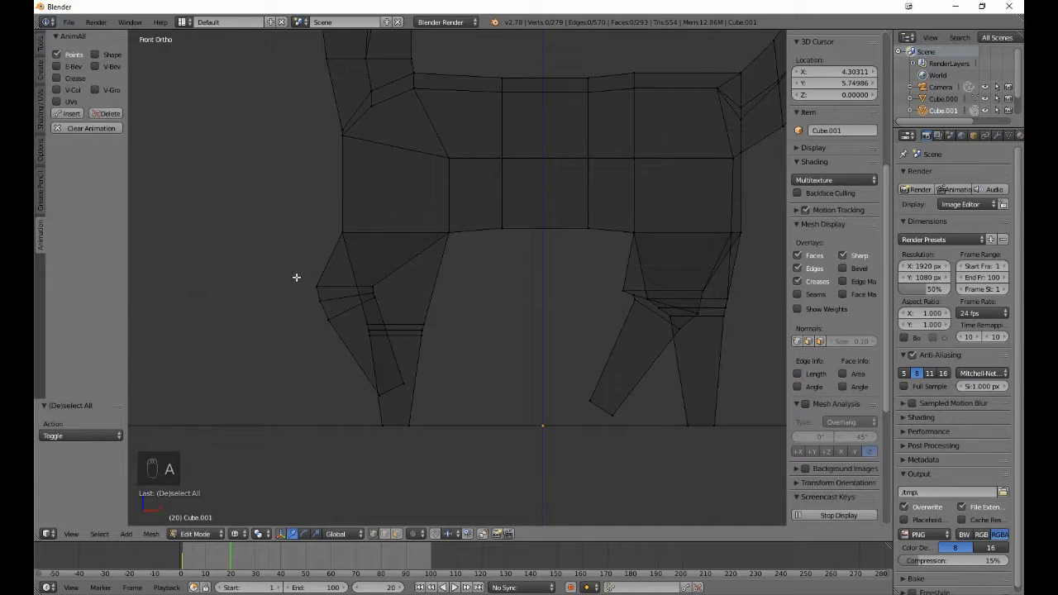
pyautogui.press('b')
pyautogui.moveTo(296, 273); pyautogui.dragTo(385, 317)
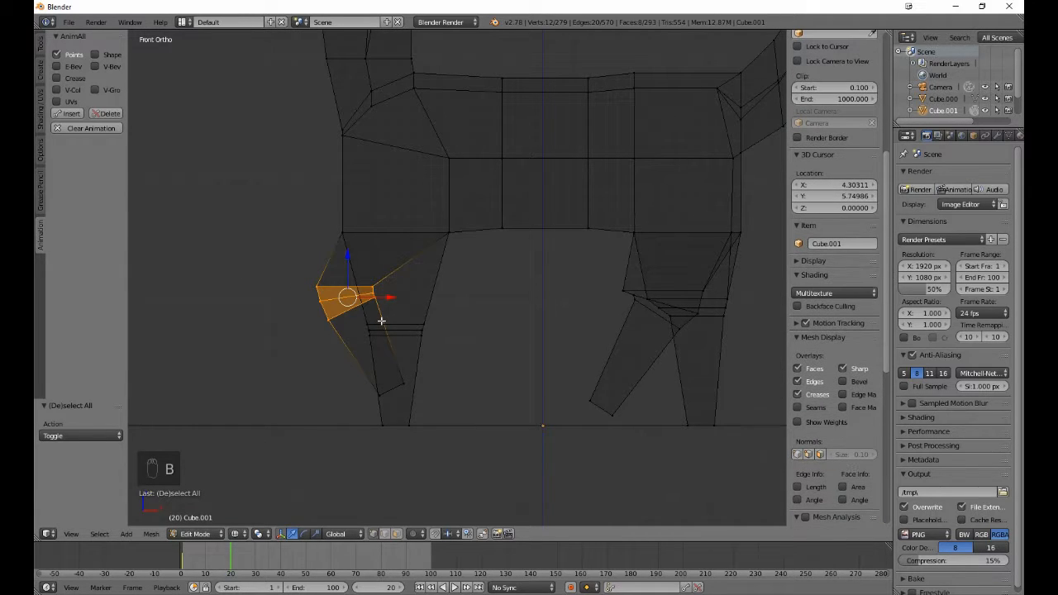
pyautogui.press('g')
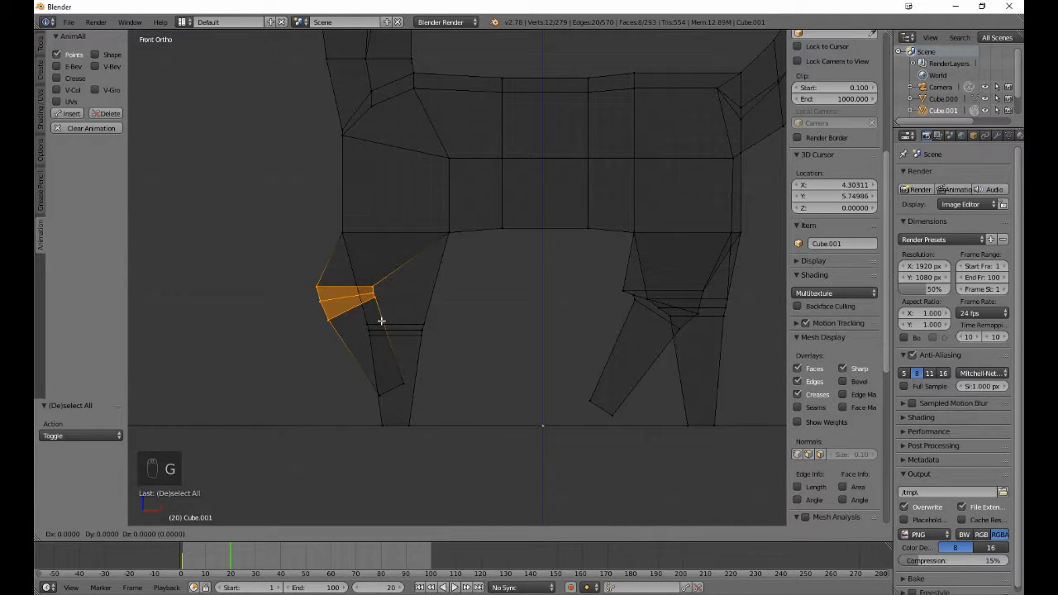
pyautogui.click(381, 321)
pyautogui.press('b')
pyautogui.moveTo(371, 366); pyautogui.dragTo(413, 408)
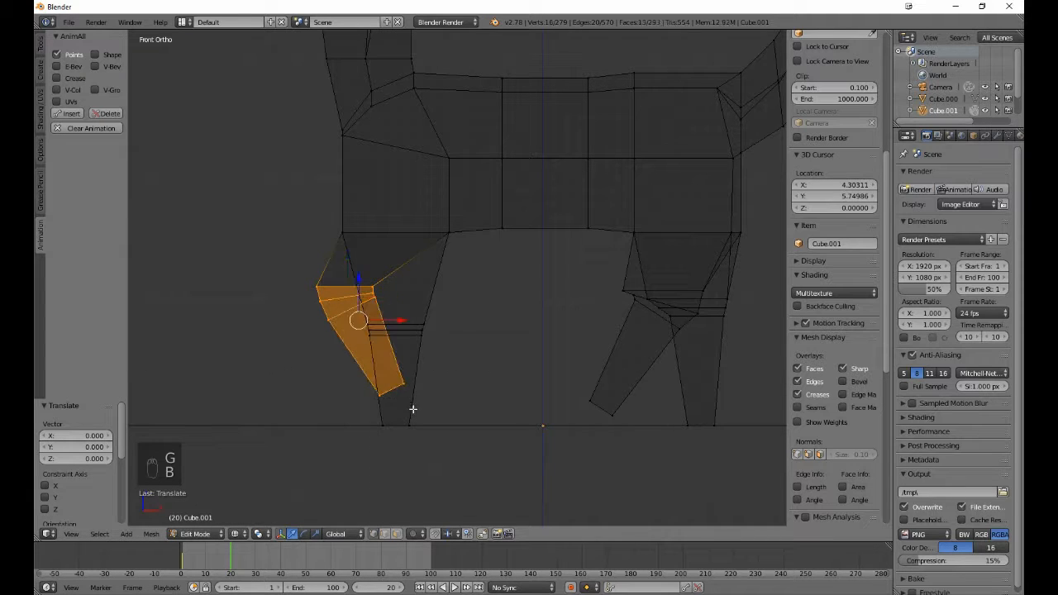
pyautogui.press('g')
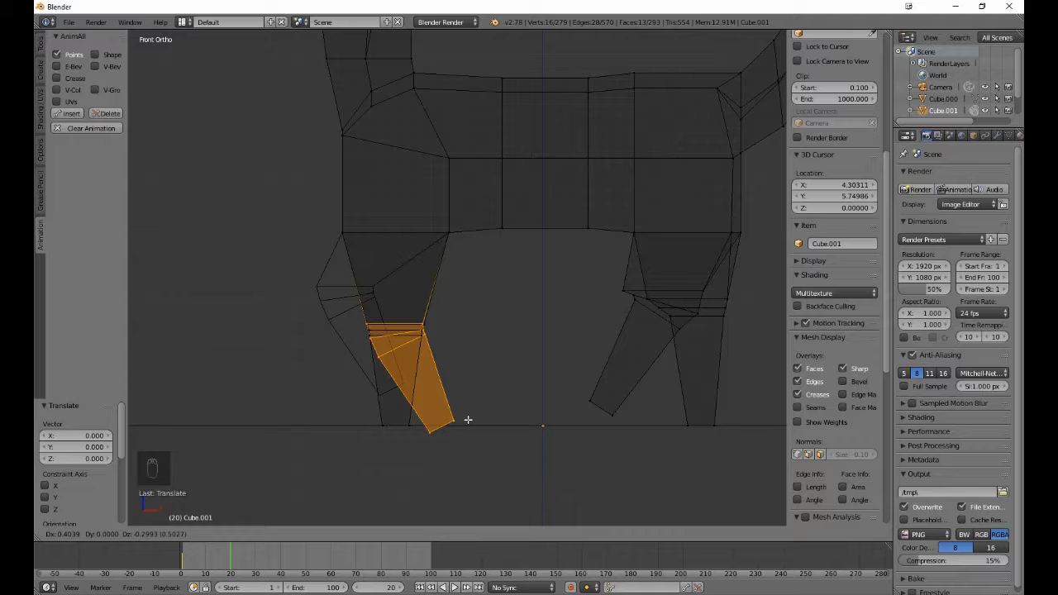
pyautogui.click(469, 420)
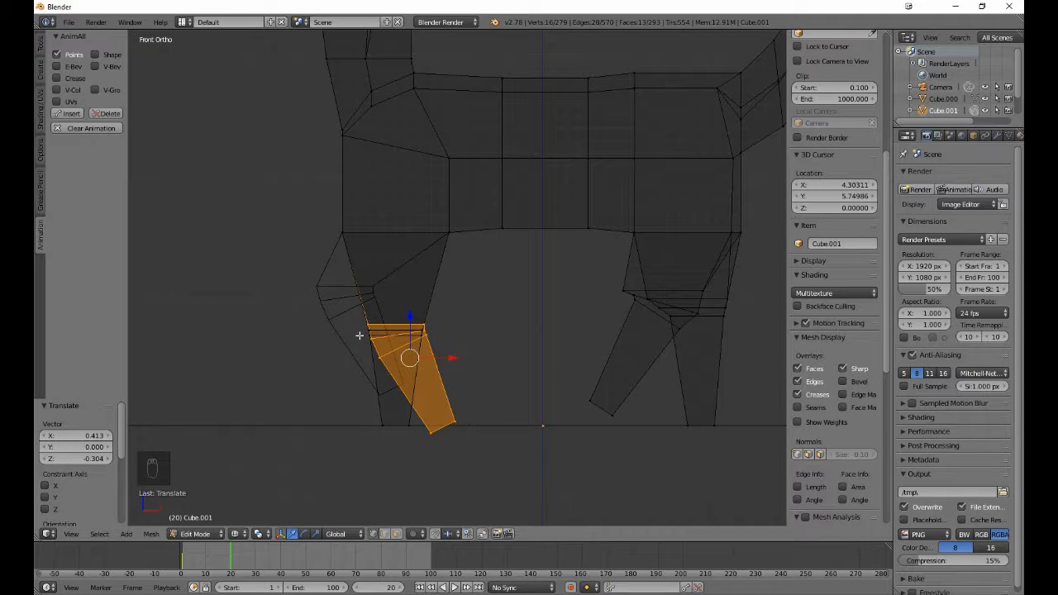
# - Deselect the front lower leg's top loop, rotate the rest about 8.9°, and move it about -0.062 along X and 0.019 along Z
pyautogui.press('b')
pyautogui.moveTo(342, 304); pyautogui.dragTo(435, 332, button='middle')
pyautogui.press('r')
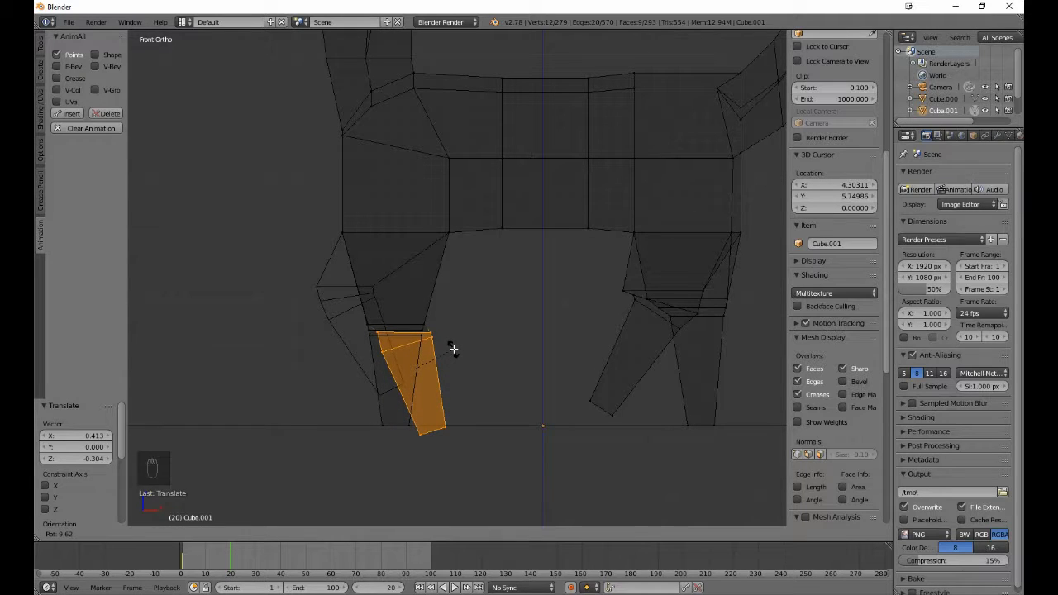
pyautogui.click(450, 348)
pyautogui.press('g')
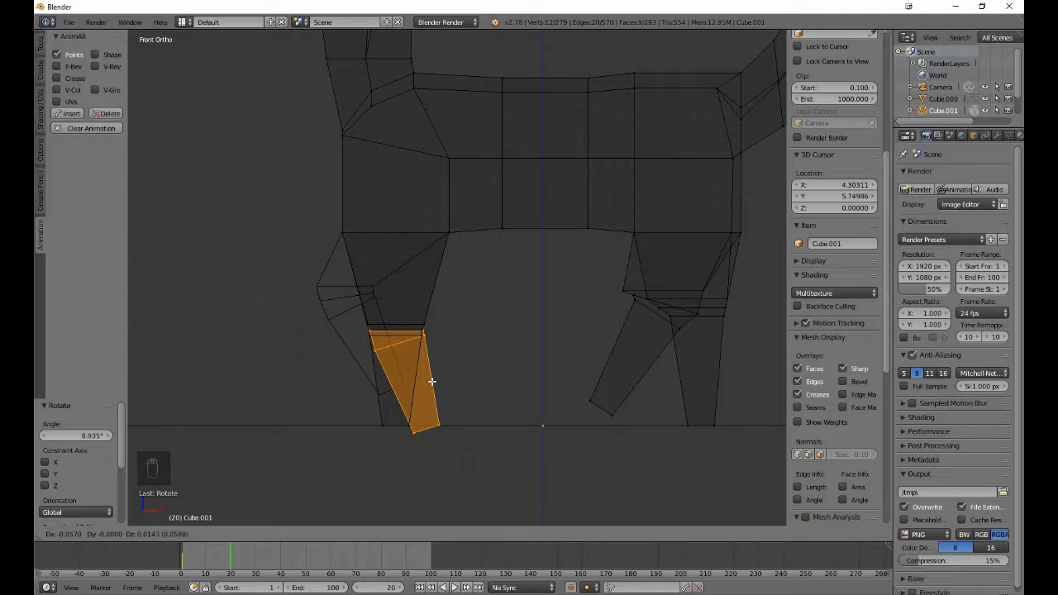
pyautogui.click(430, 381)
# - Deselect the front lower leg's next loop, rotate the remainder about 17.4°, and move it about -0.138 along X and 0.038 along Z
pyautogui.press('b')
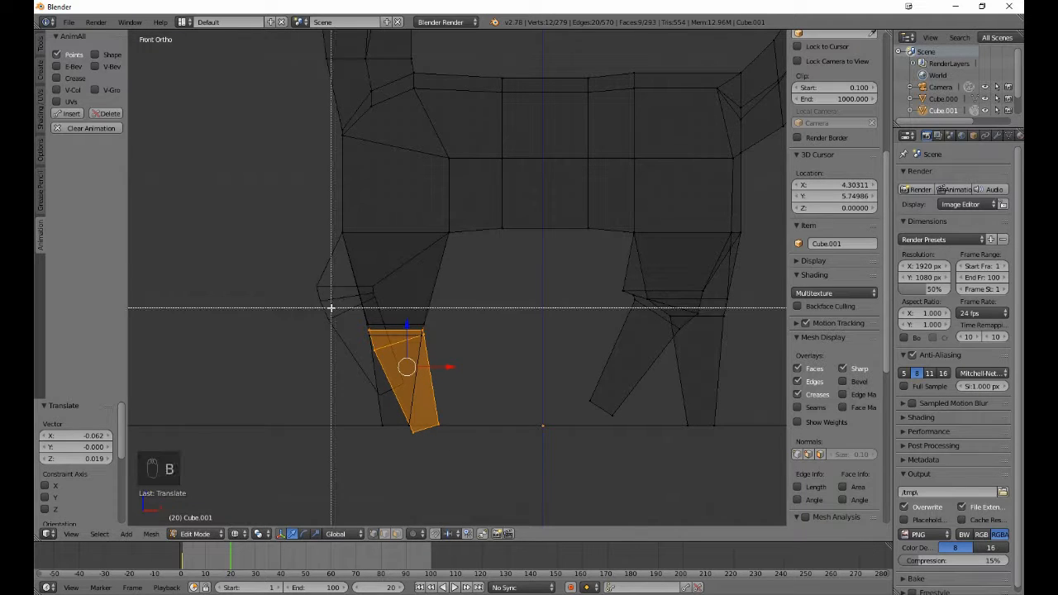
pyautogui.moveTo(330, 308); pyautogui.dragTo(425, 333)
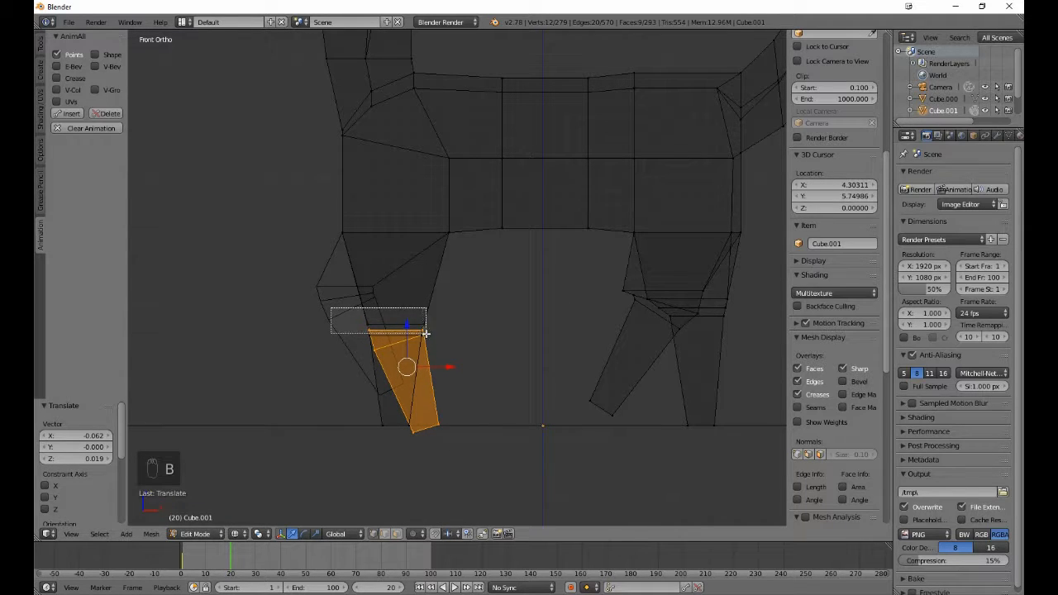
pyautogui.moveTo(426, 333); pyautogui.dragTo(426, 332, button='middle')
pyautogui.press('r')
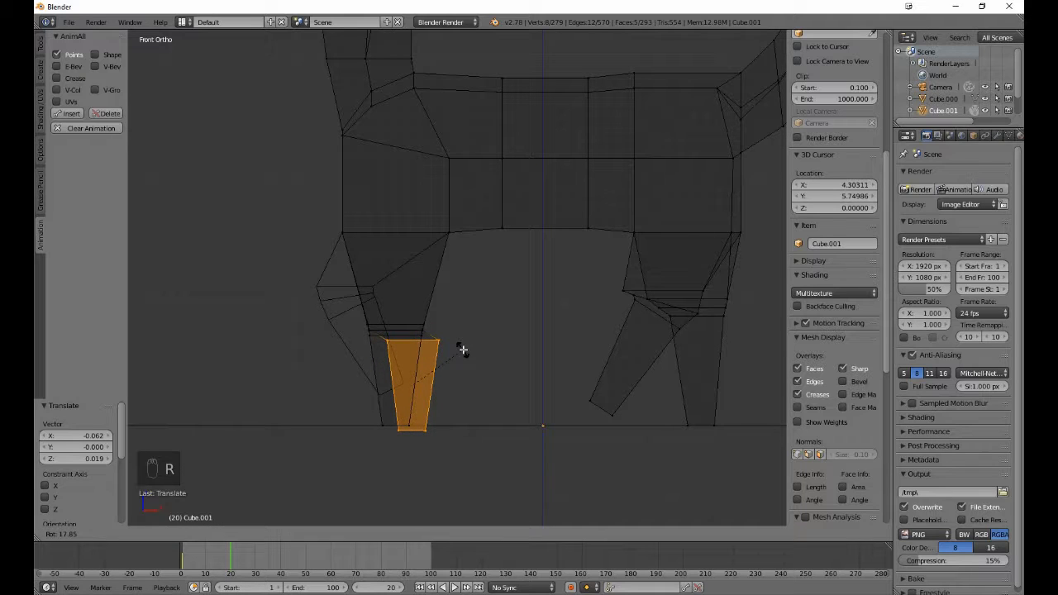
pyautogui.click(463, 349)
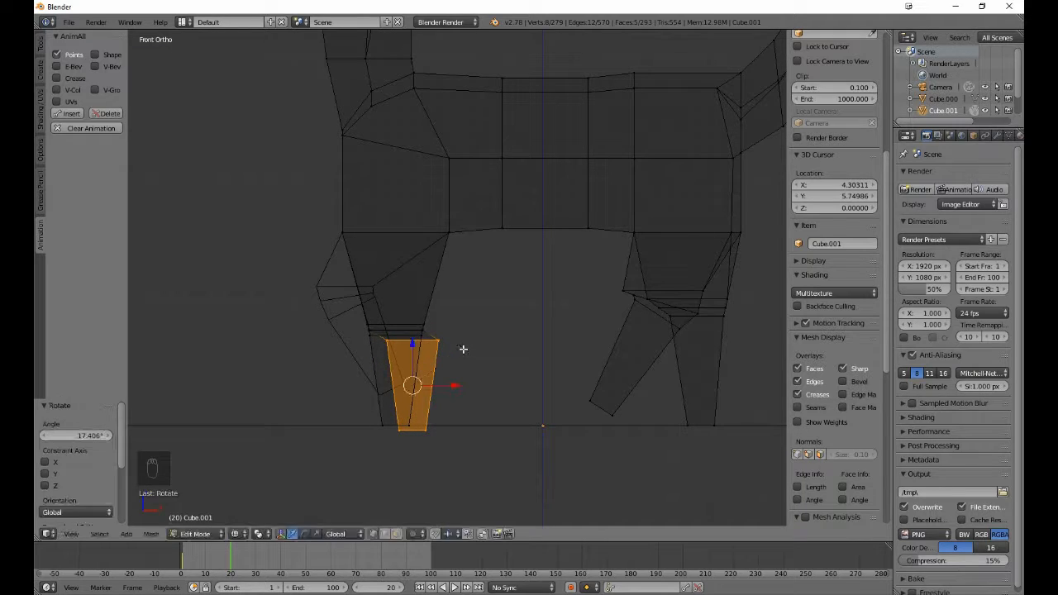
pyautogui.press('g')
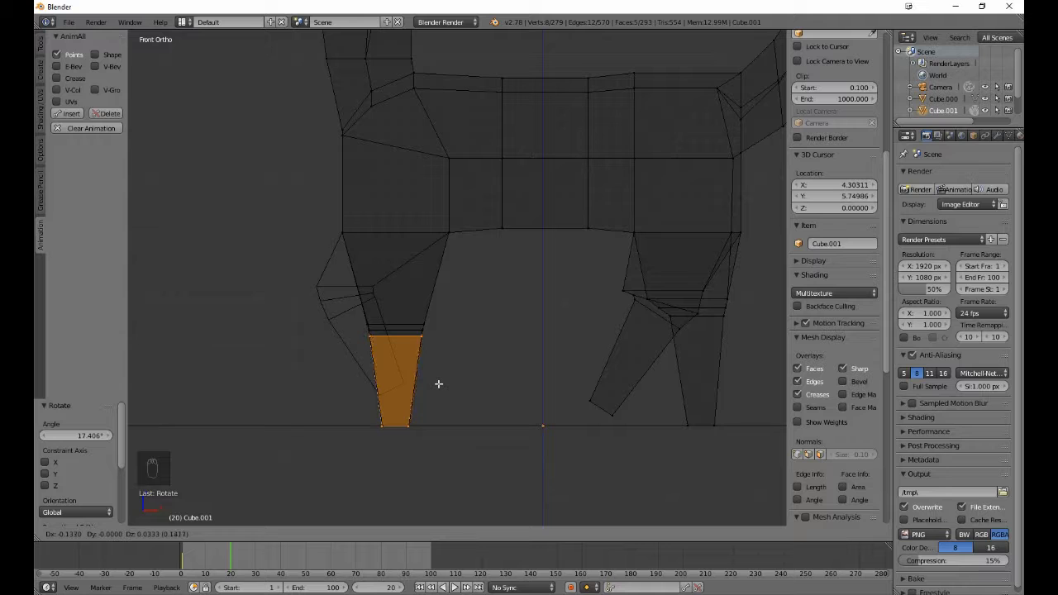
pyautogui.click(438, 383)
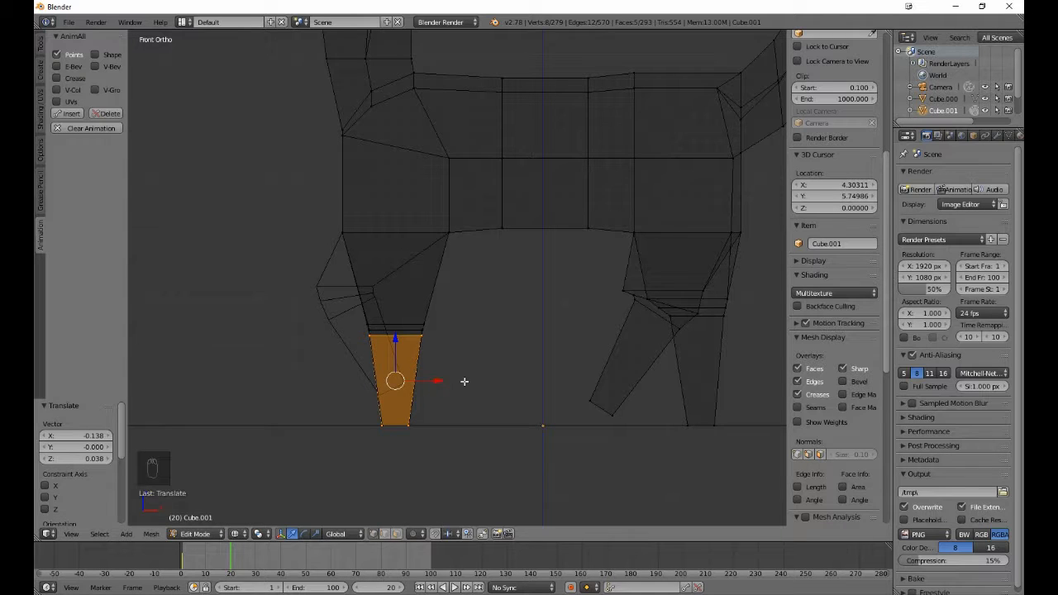
# - Select only the opposite, straight front lower leg with its knee loops and move it about -0.409 along X and 0.304 along Z
pyautogui.press('a')
pyautogui.moveTo(467, 408); pyautogui.dragTo(567, 455, button='middle')
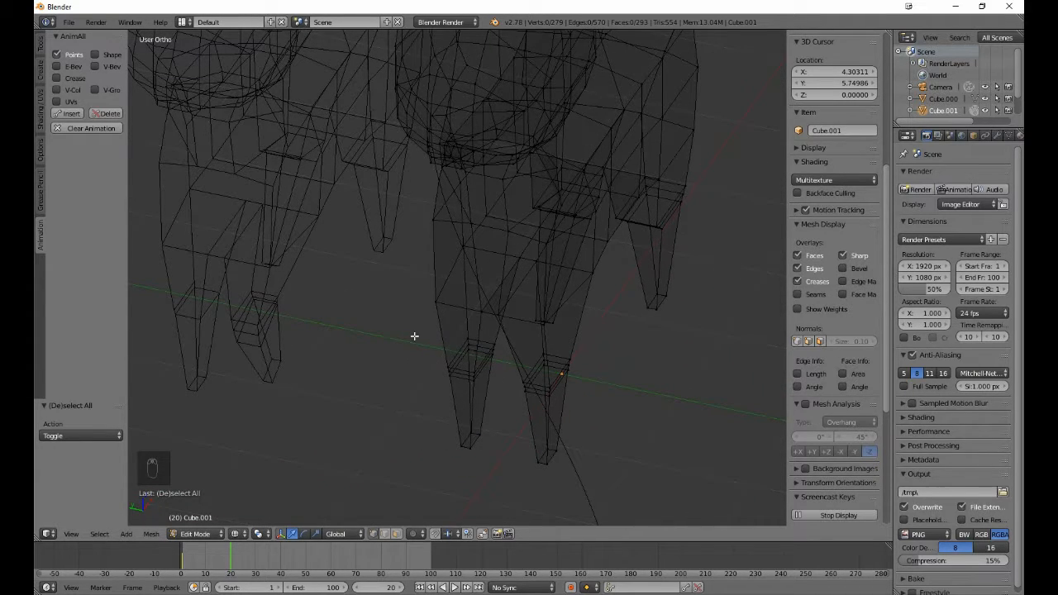
pyautogui.press('b')
pyautogui.moveTo(413, 336); pyautogui.dragTo(503, 470)
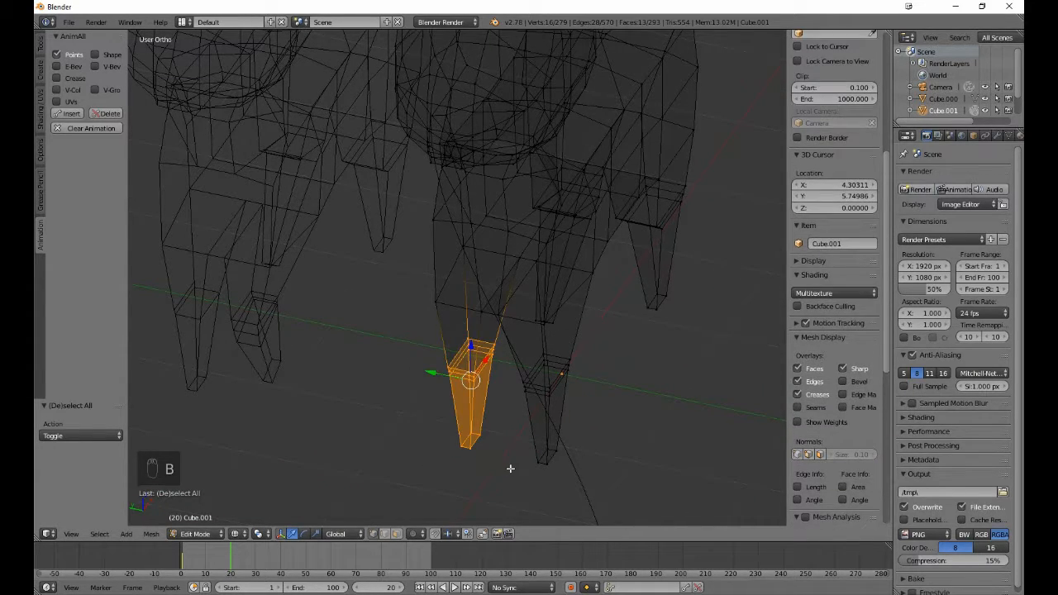
pyautogui.press('KP_3')
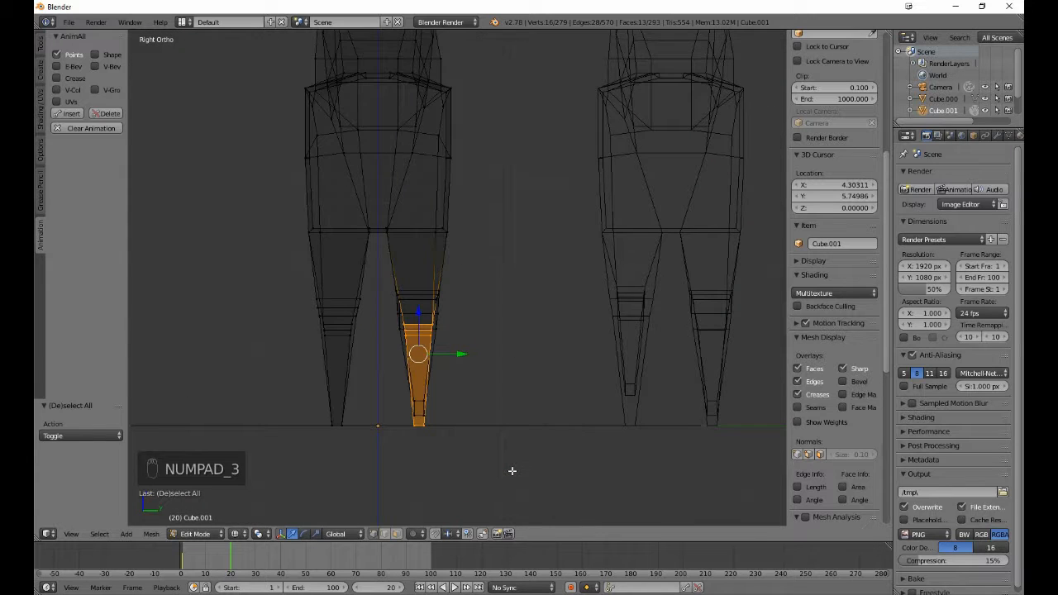
pyautogui.press('KP_1')
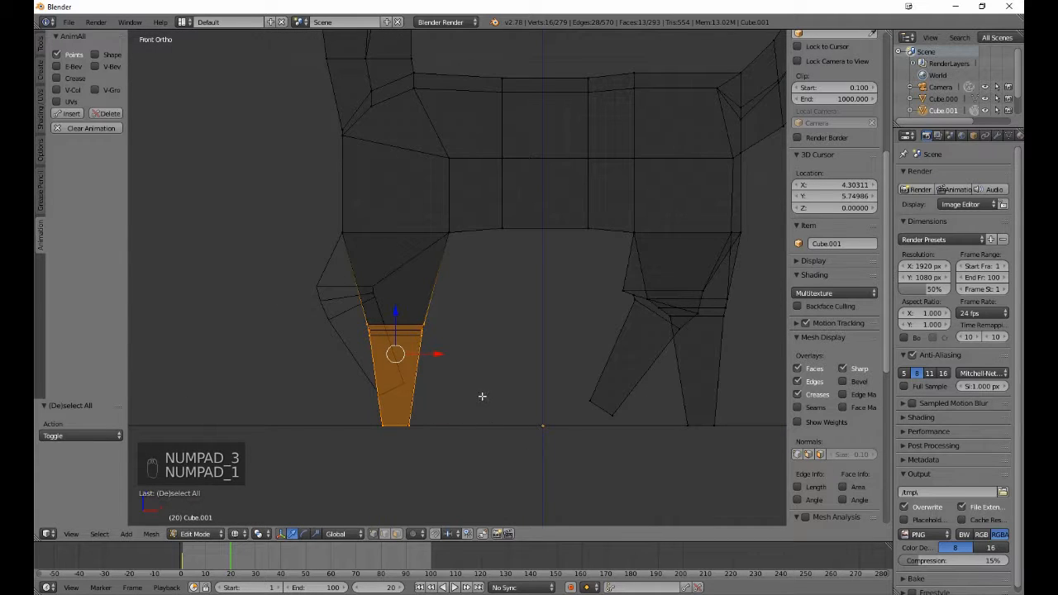
pyautogui.press('g')
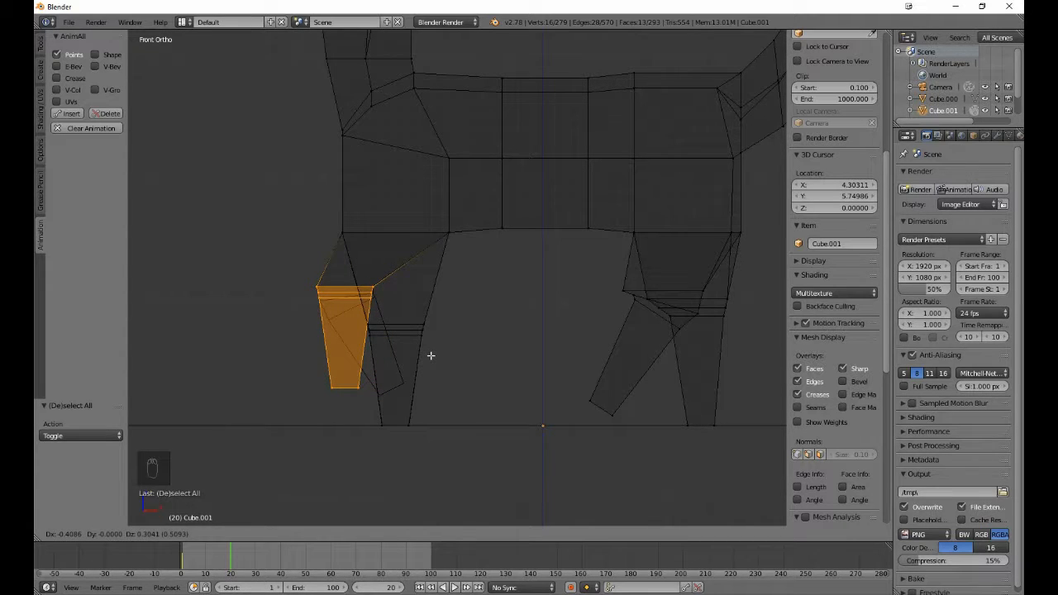
pyautogui.click(430, 356)
# - Deselect the raised front leg's top knee loop, rotate the rest about -9.3°, and move it about 0.057 along X and -0.033 along Z
pyautogui.press('b')
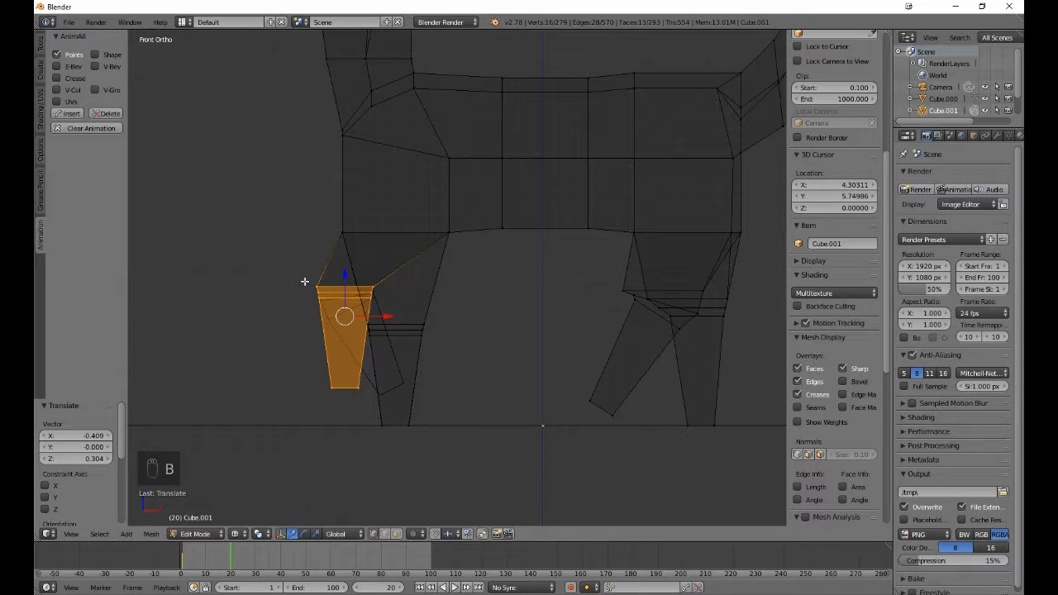
pyautogui.moveTo(304, 282); pyautogui.dragTo(397, 296, button='middle')
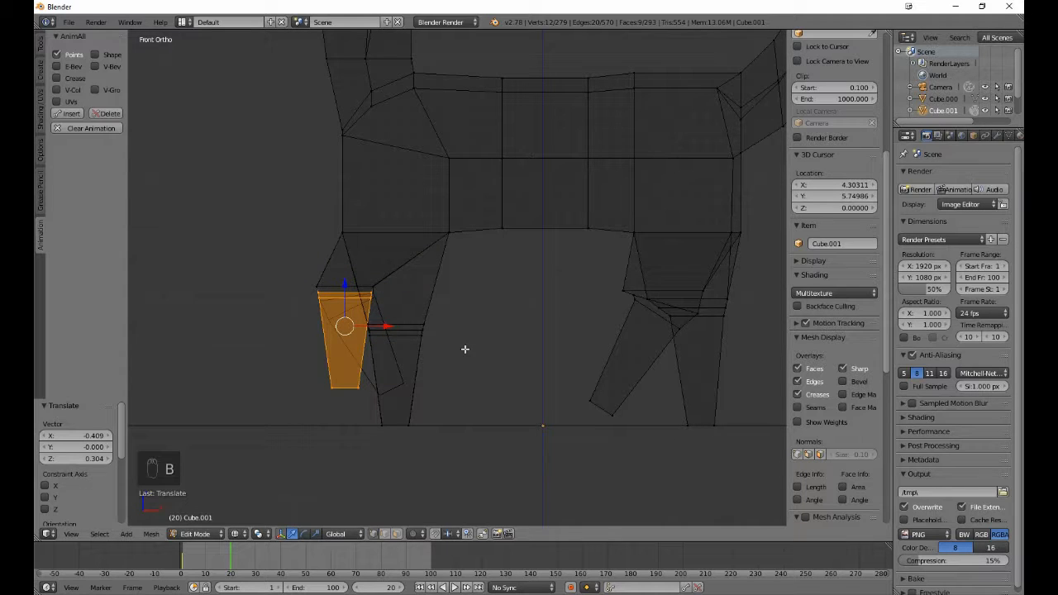
pyautogui.press('r')
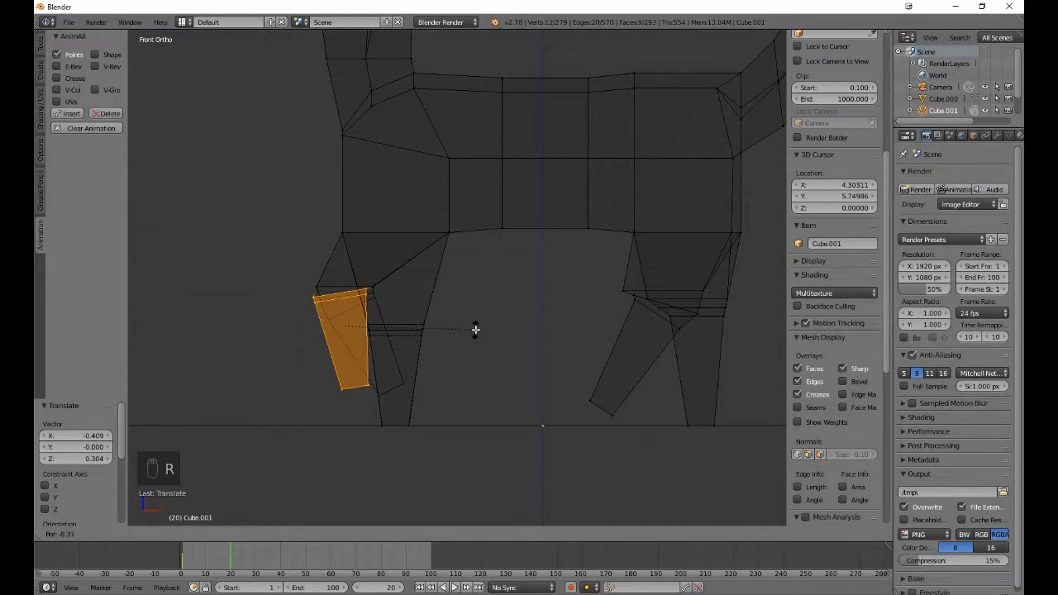
pyautogui.click(475, 330)
pyautogui.press('g')
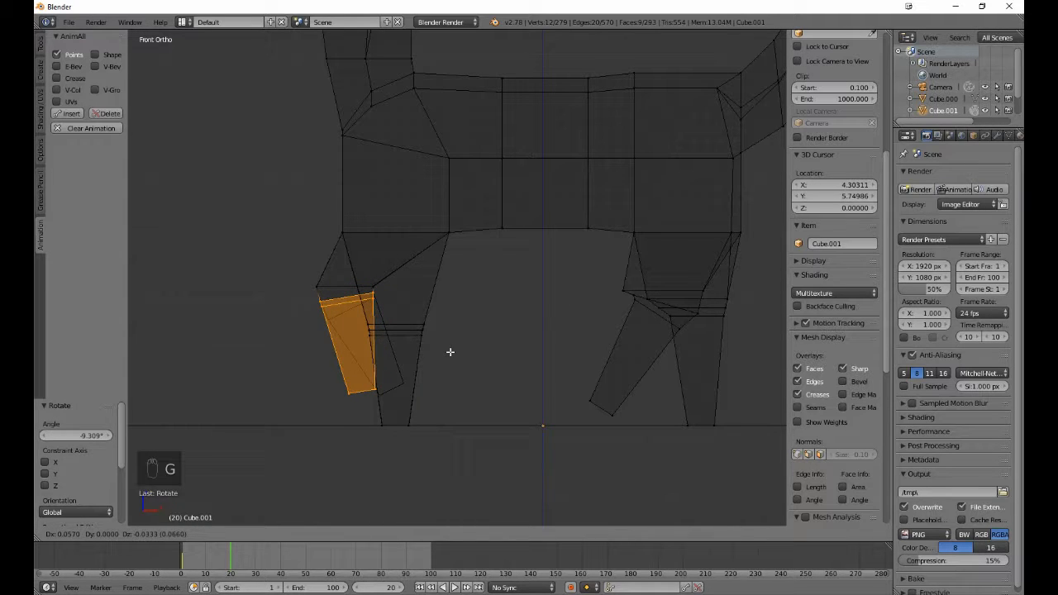
pyautogui.click(450, 352)
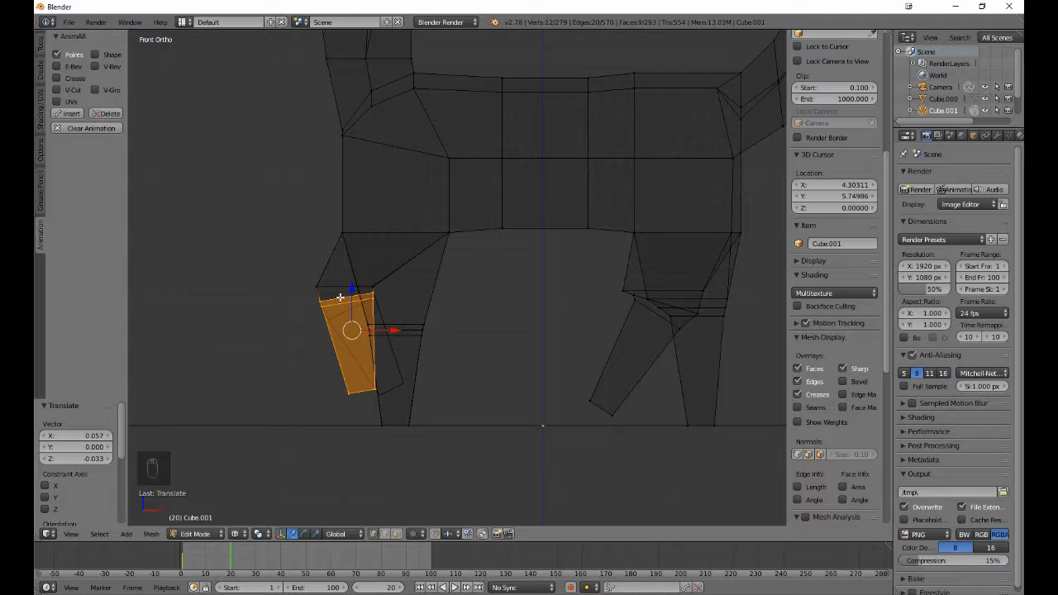
# - Deselect the raised front leg's next loop, rotate the remainder about -16.7°, and move it about 0.128 along X and -0.014 along Z
pyautogui.press('b')
pyautogui.moveTo(309, 287); pyautogui.dragTo(336, 305, button='middle')
pyautogui.press('b')
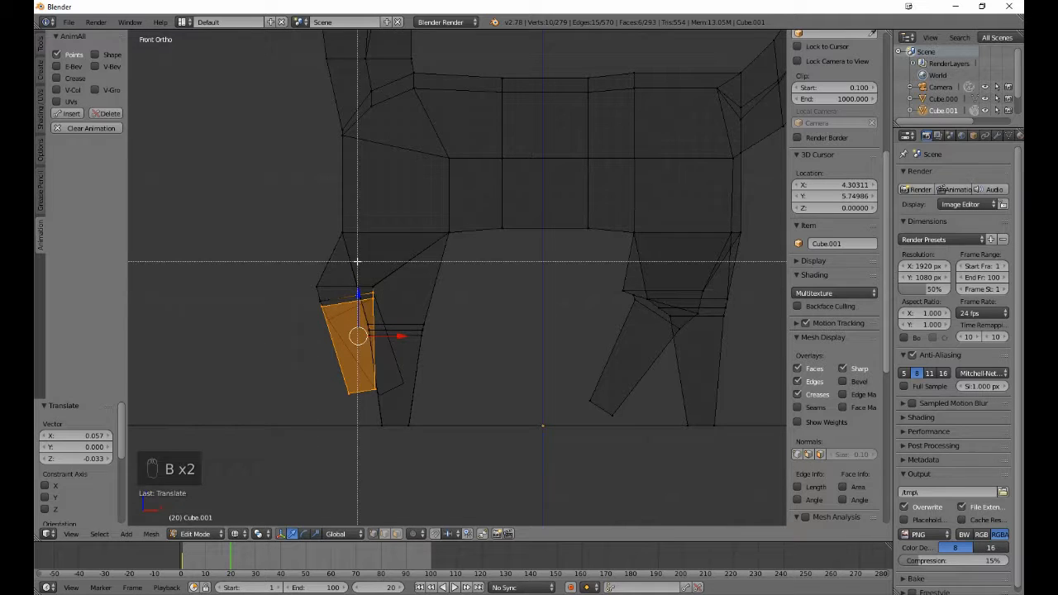
pyautogui.moveTo(357, 262); pyautogui.dragTo(381, 287, button='middle')
pyautogui.press('r')
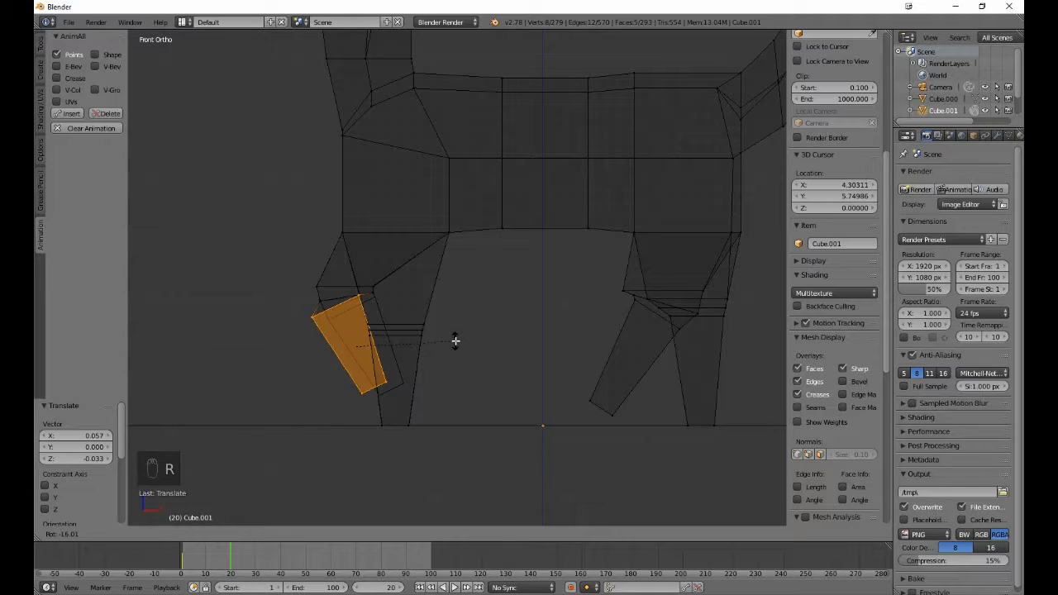
pyautogui.click(455, 339)
pyautogui.press('g')
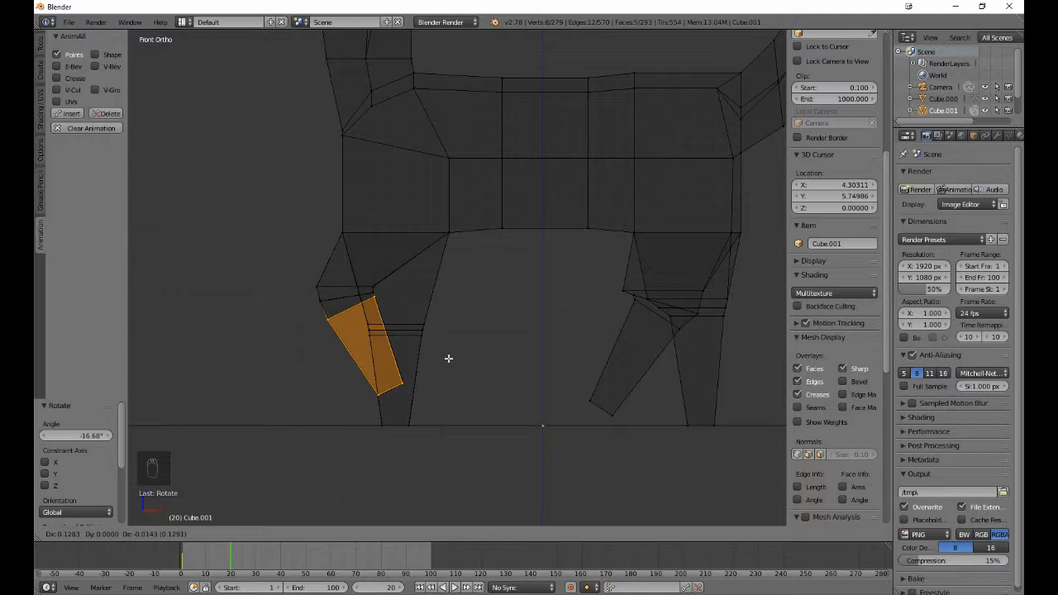
pyautogui.click(448, 358)
# - Select only the bent rear lower leg with its knee loops and move it about 0.195 along X and -0.067 along Z
pyautogui.press('a')
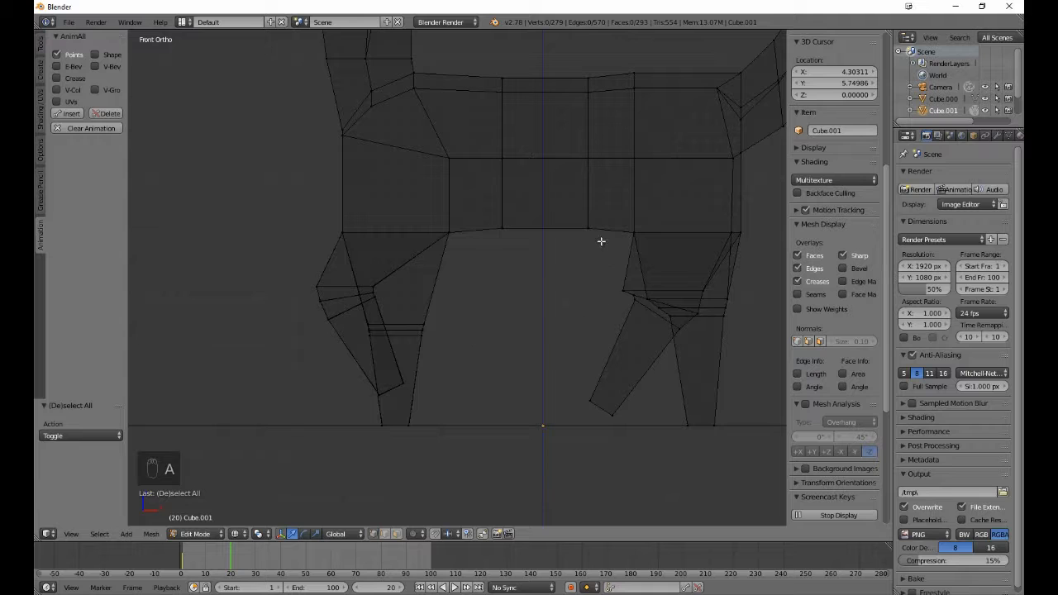
pyautogui.press('b')
pyautogui.moveTo(564, 280); pyautogui.dragTo(634, 439)
pyautogui.press('b')
pyautogui.moveTo(685, 280); pyautogui.dragTo(691, 349)
pyautogui.press('b')
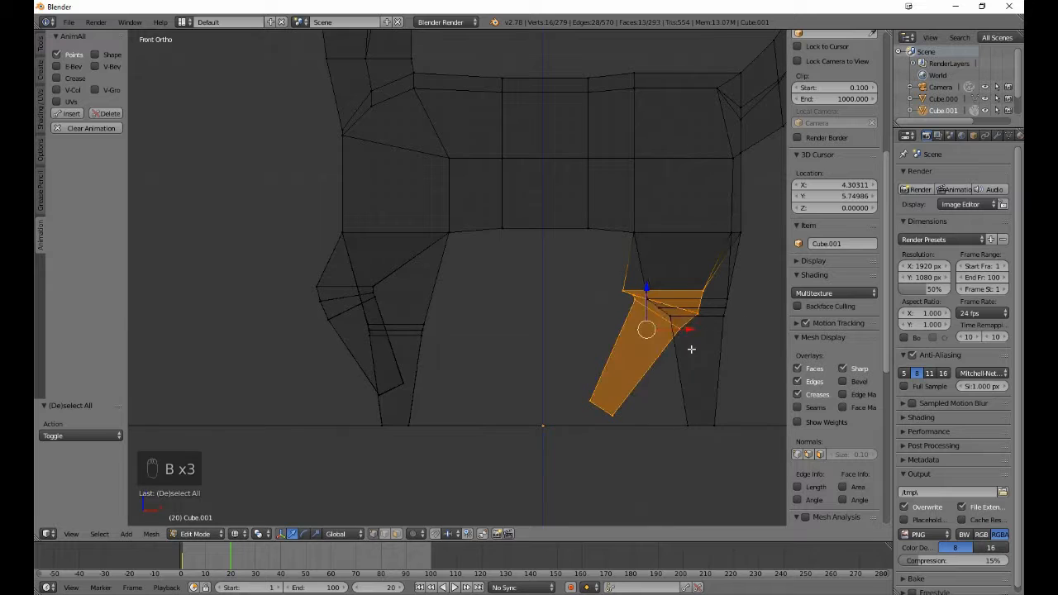
pyautogui.press('r')
pyautogui.click(688, 393)
pyautogui.press('g')
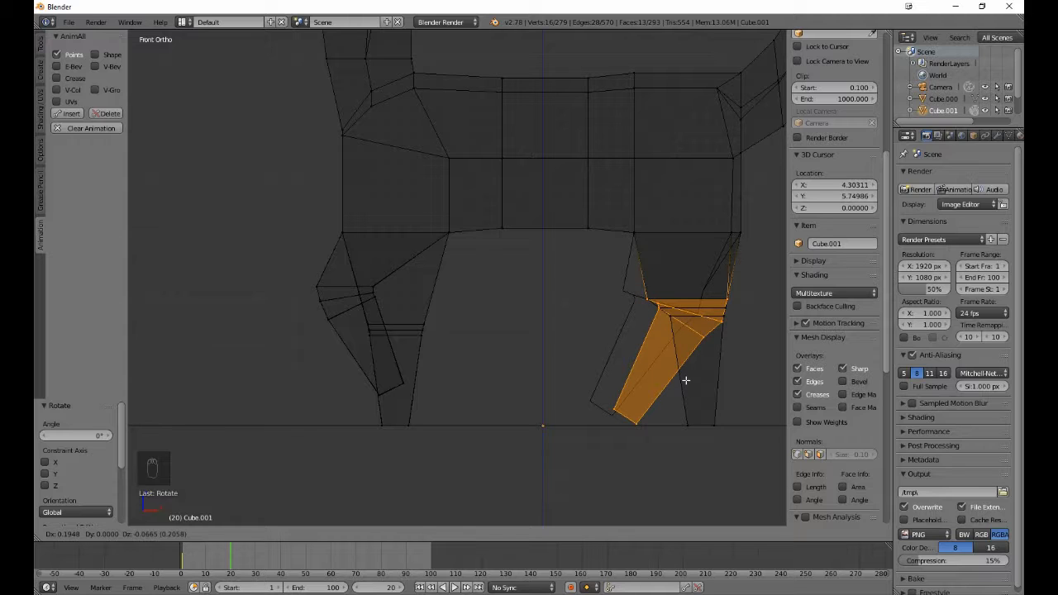
pyautogui.click(685, 381)
# - Deselect the rear lower leg's top loop, rotate the rest about -16.5°, and move it about 0.114 along X and -0.005 along Z
pyautogui.press('b')
pyautogui.moveTo(633, 279); pyautogui.dragTo(735, 311)
pyautogui.press('b')
pyautogui.press('r')
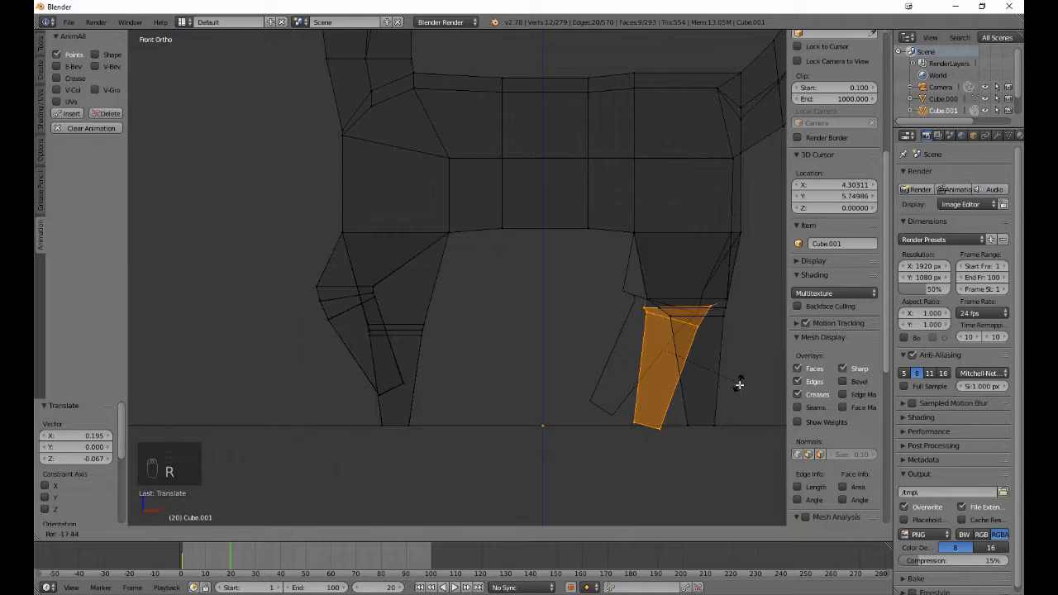
pyautogui.click(738, 384)
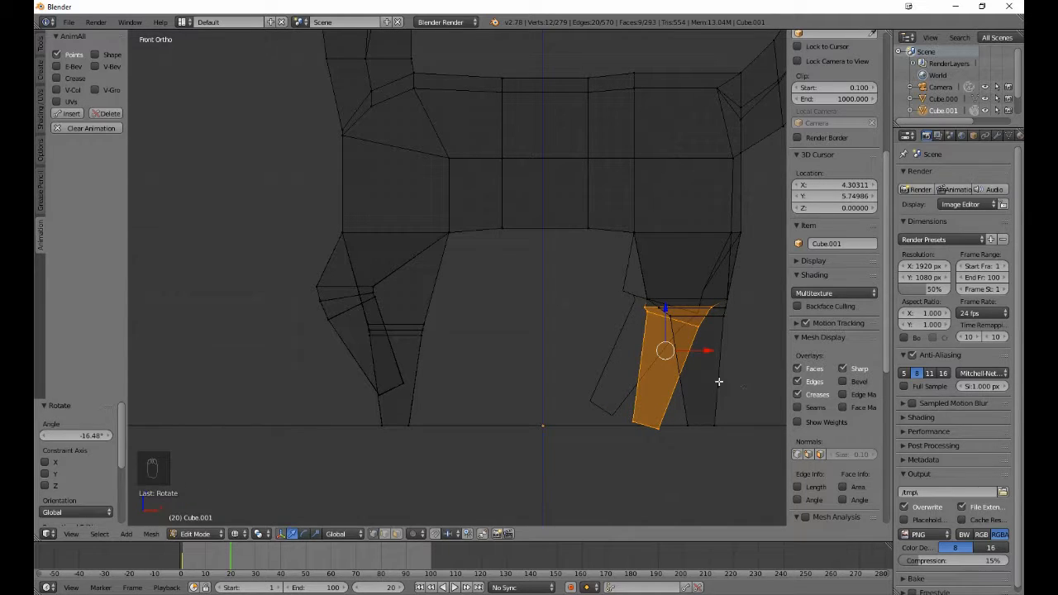
pyautogui.press('g')
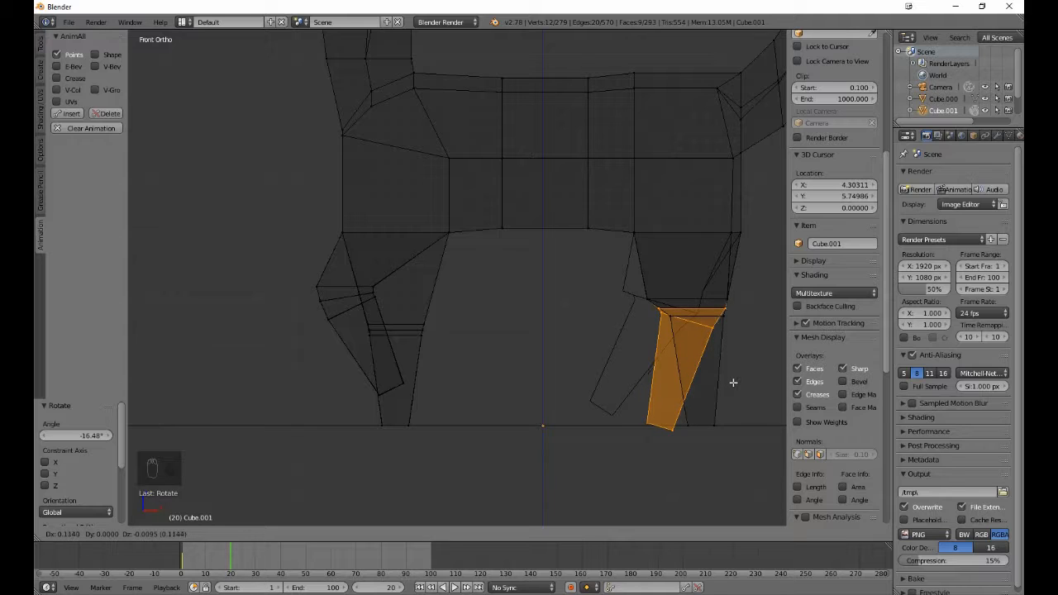
pyautogui.click(732, 380)
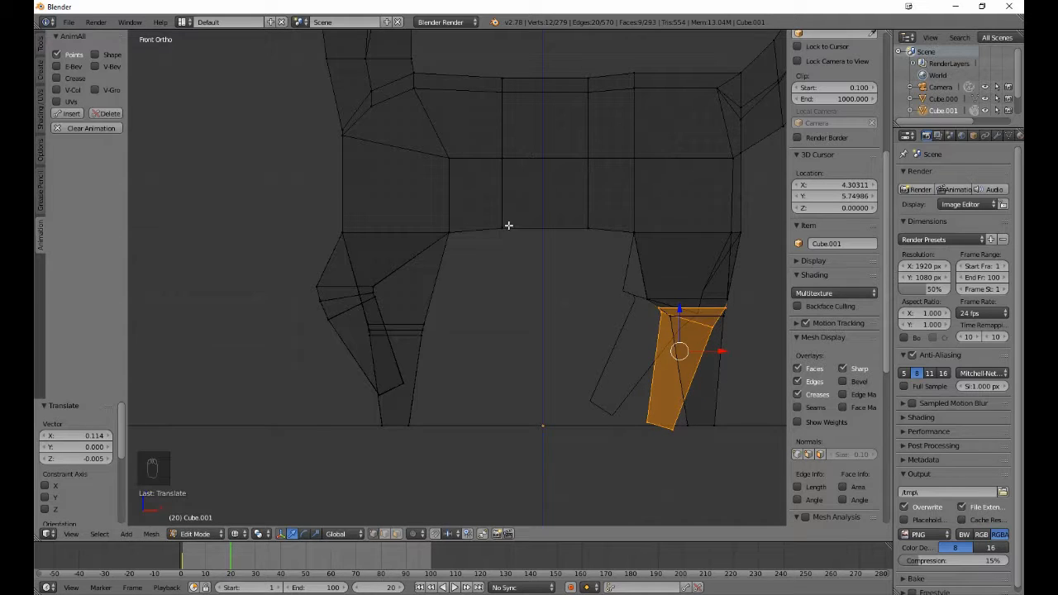
# - Deselect the rear lower leg's next loop, rotate the remainder about -16.6°, and move it about 0.209 along X and 0.014 along Z
pyautogui.press('b')
pyautogui.moveTo(508, 224); pyautogui.dragTo(737, 308)
pyautogui.moveTo(737, 308); pyautogui.dragTo(734, 308, button='middle')
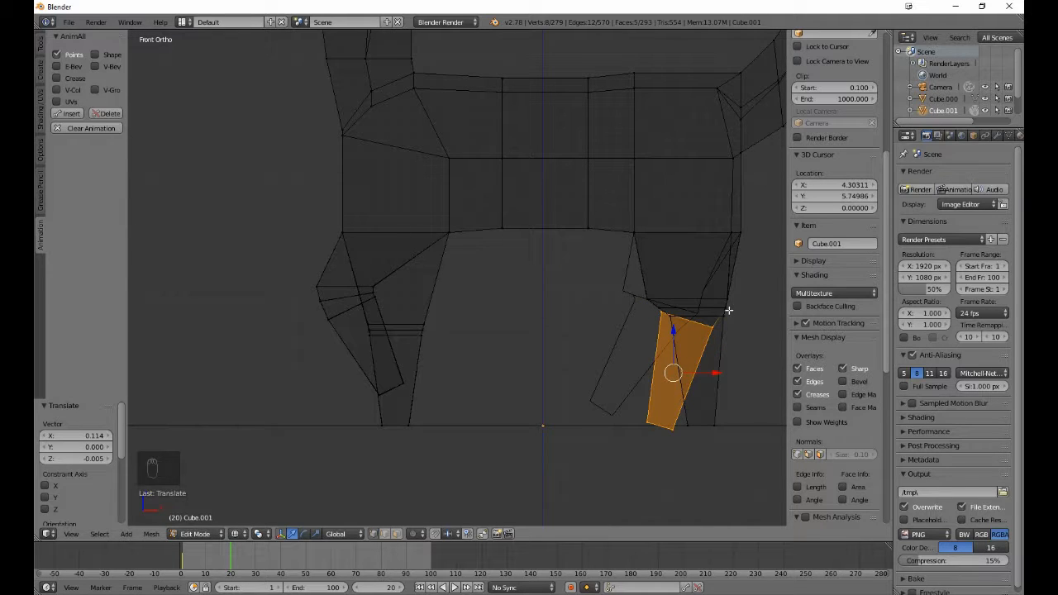
pyautogui.press('r')
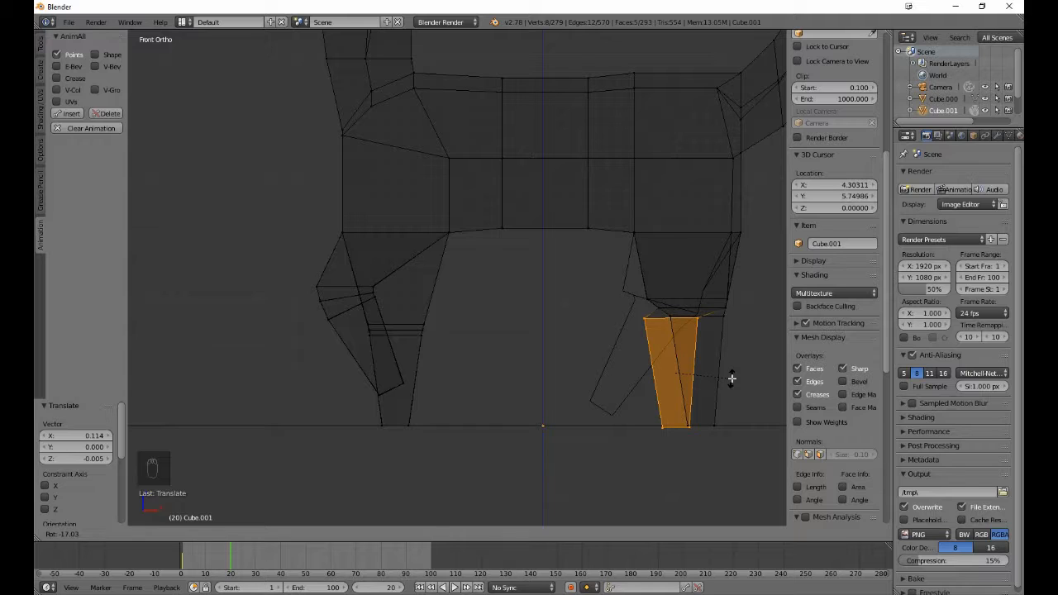
pyautogui.click(732, 379)
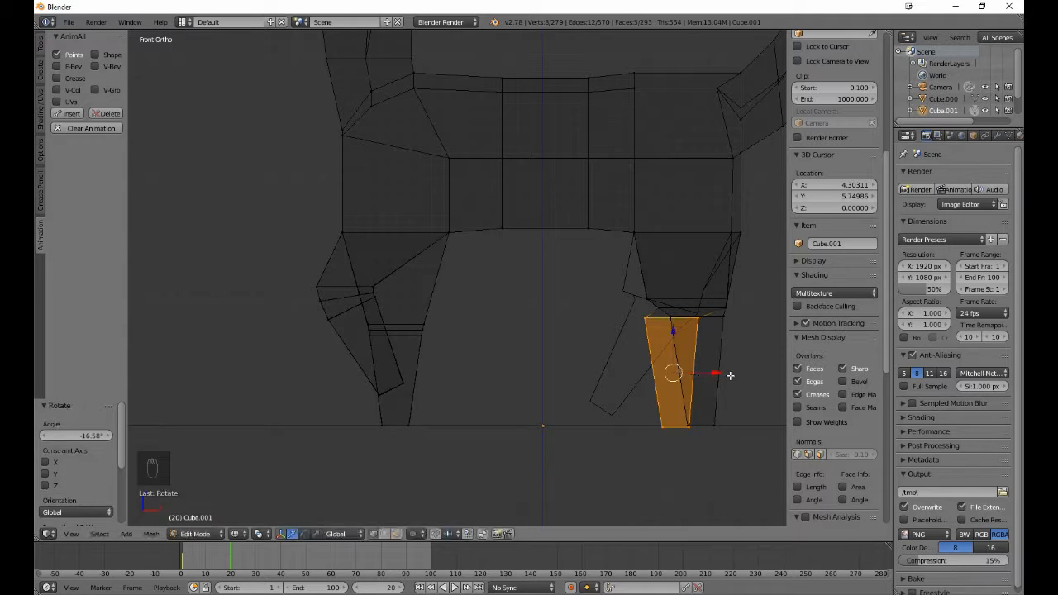
pyautogui.press('g')
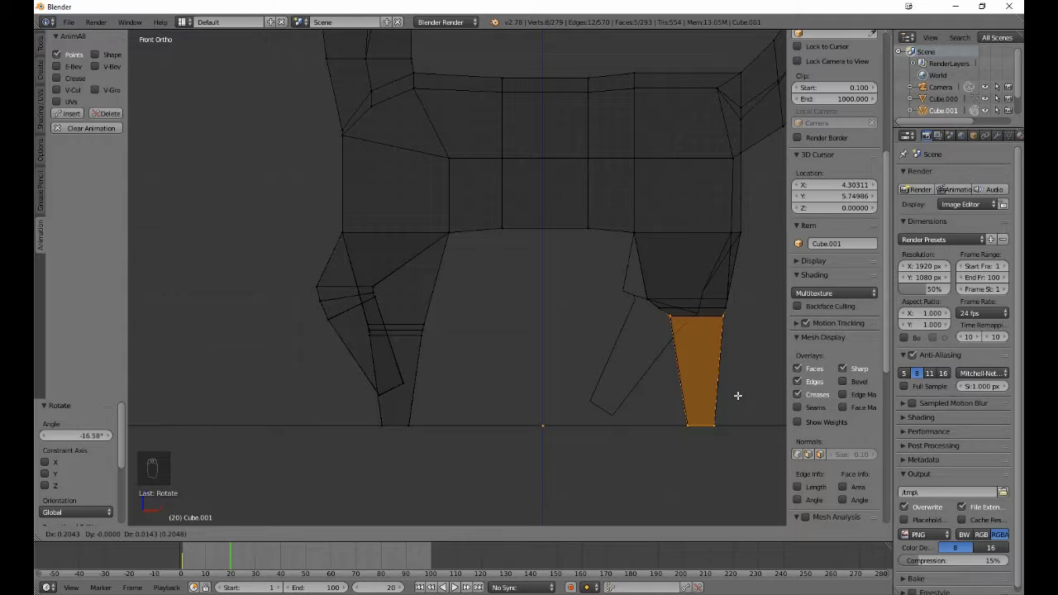
pyautogui.click(733, 392)
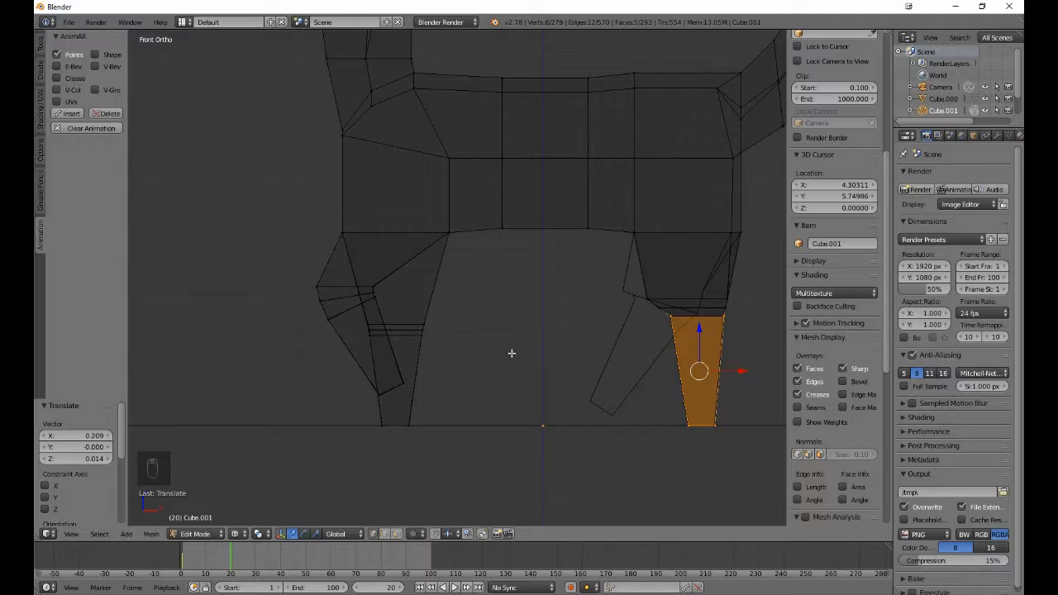
# - Select only the opposite rear lower leg with its knee loops and move it about -0.181 along X and 0.095 along Z
pyautogui.moveTo(511, 353); pyautogui.dragTo(618, 347, button='middle')
pyautogui.press('a')
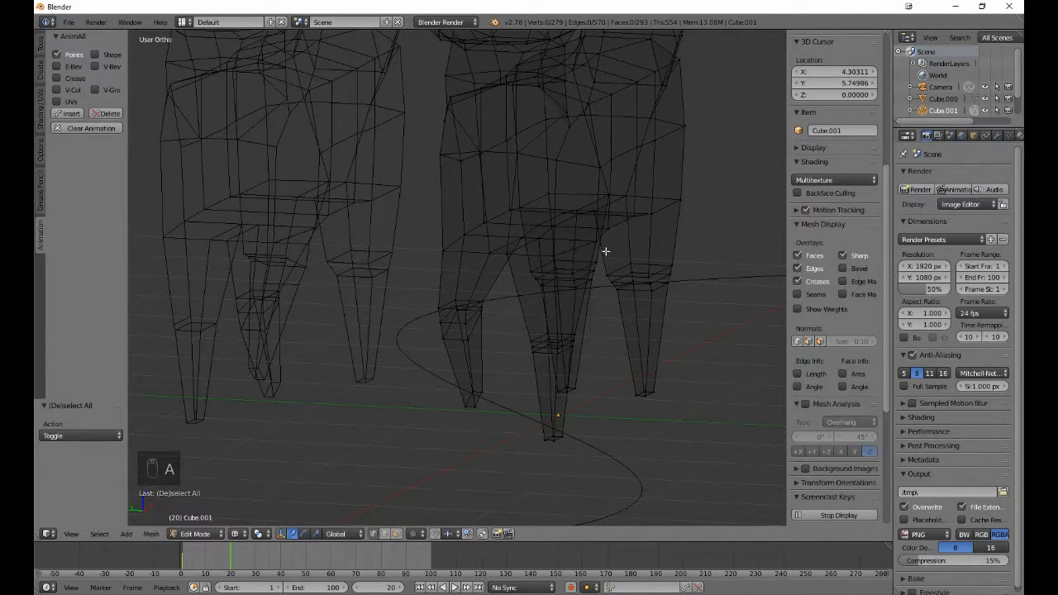
pyautogui.press('b')
pyautogui.moveTo(604, 250); pyautogui.dragTo(686, 401)
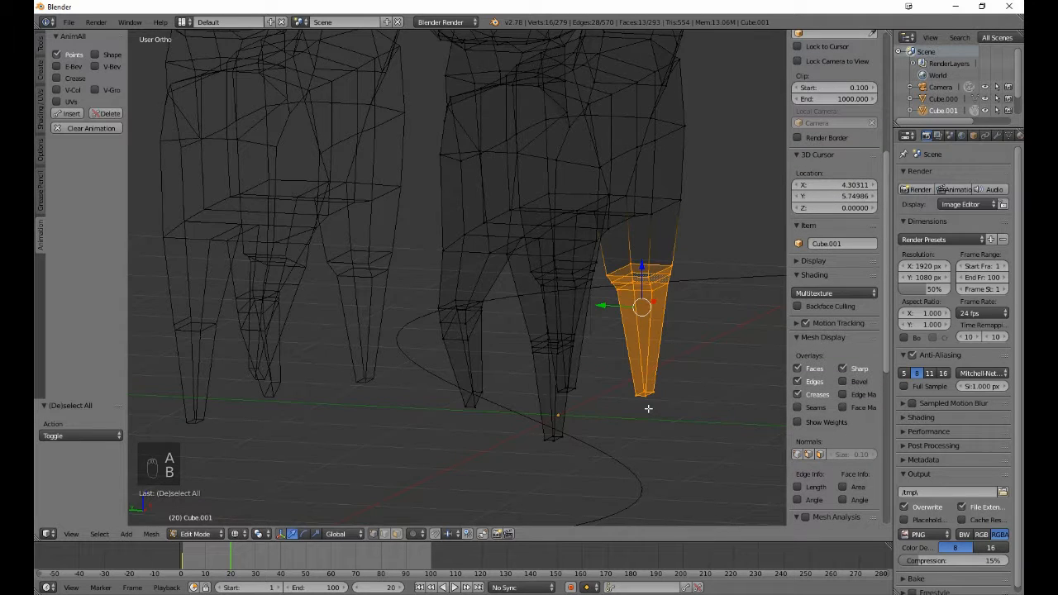
pyautogui.press('KP_1')
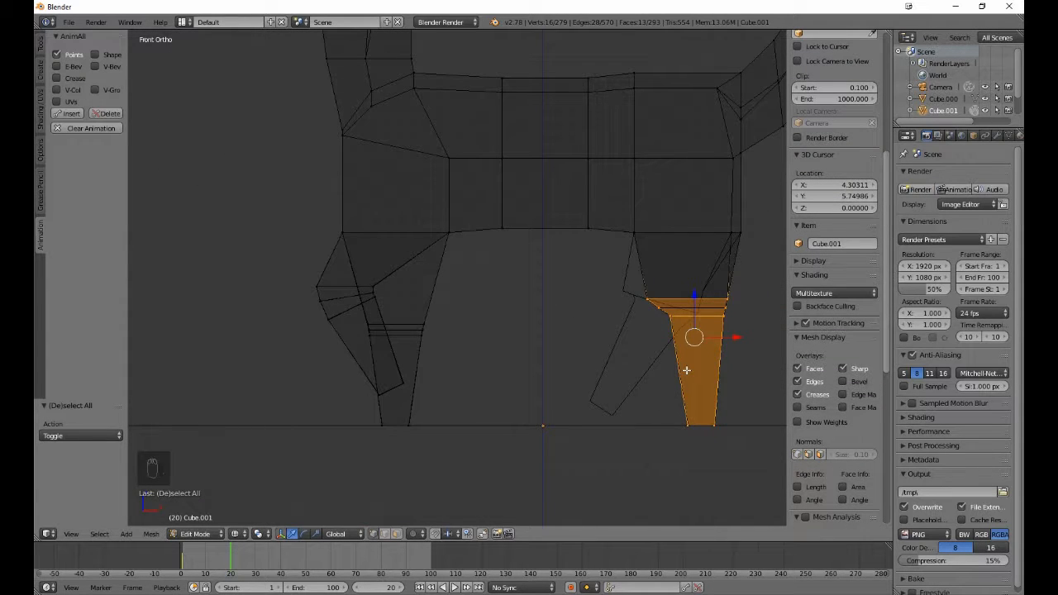
pyautogui.press('g')
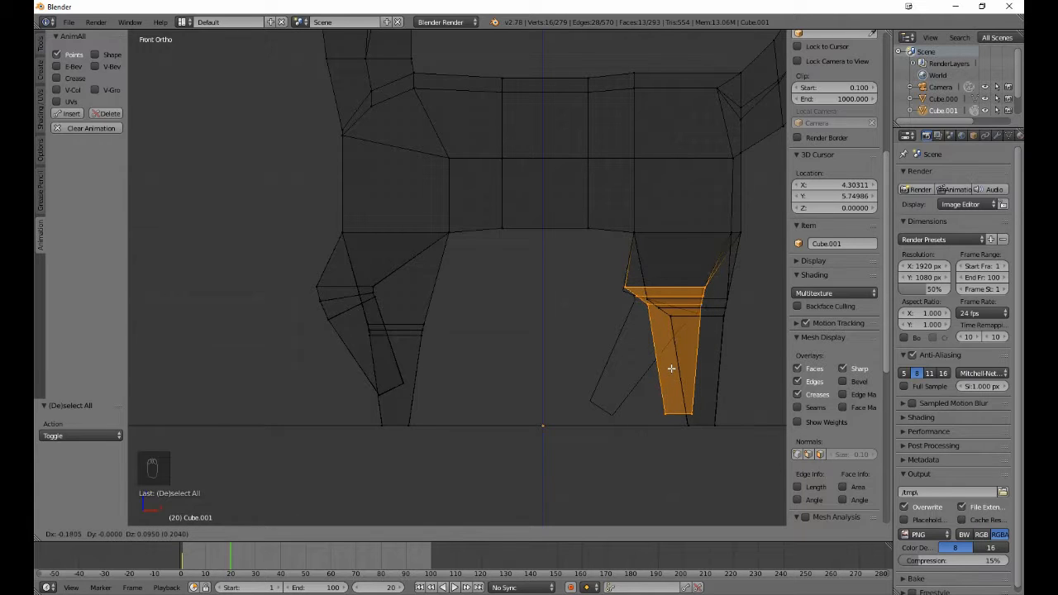
pyautogui.click(671, 369)
# - Fine-tune the selected rear lower leg's position by about -0.009 along X and -0.017 along Z to match the other cat's bent leg
pyautogui.scroll(3, 635, 323)
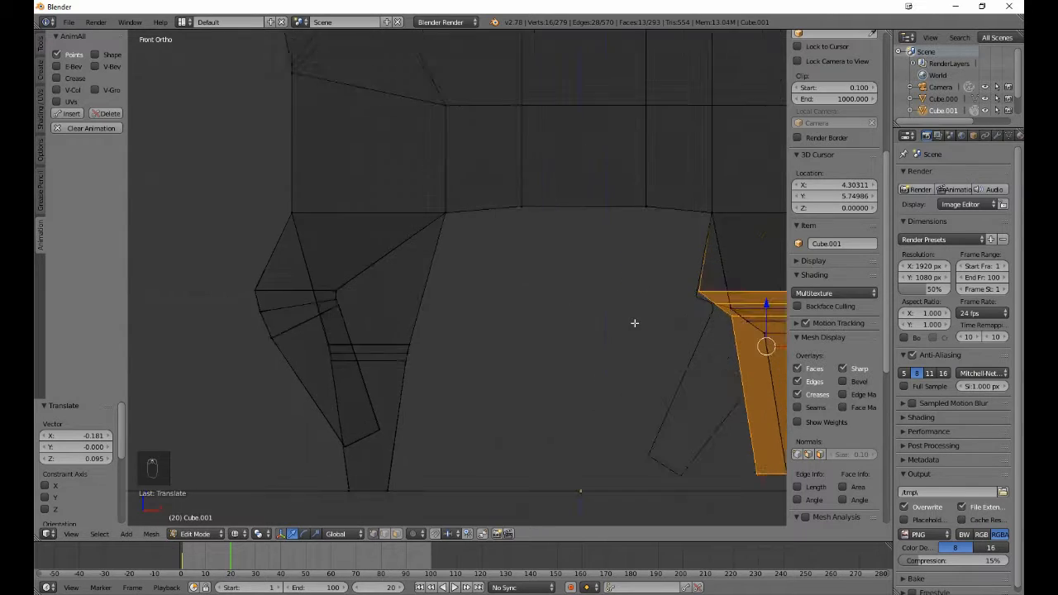
pyautogui.keyDown('shift'); pyautogui.moveTo(672, 317); pyautogui.dragTo(341, 336, button='middle'); pyautogui.keyUp('shift')
pyautogui.scroll(4, 341, 336)
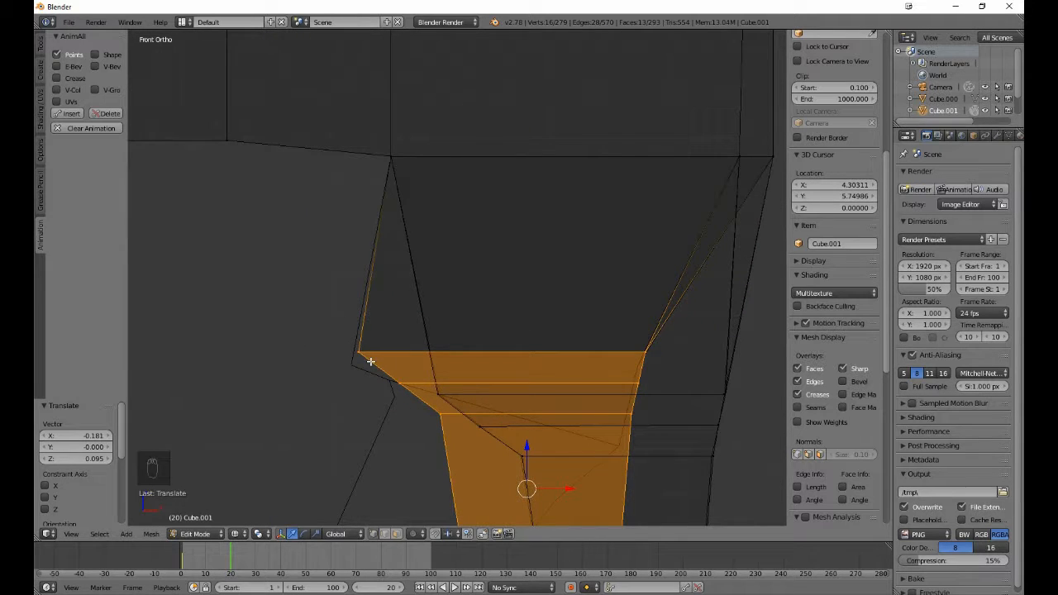
pyautogui.press('g')
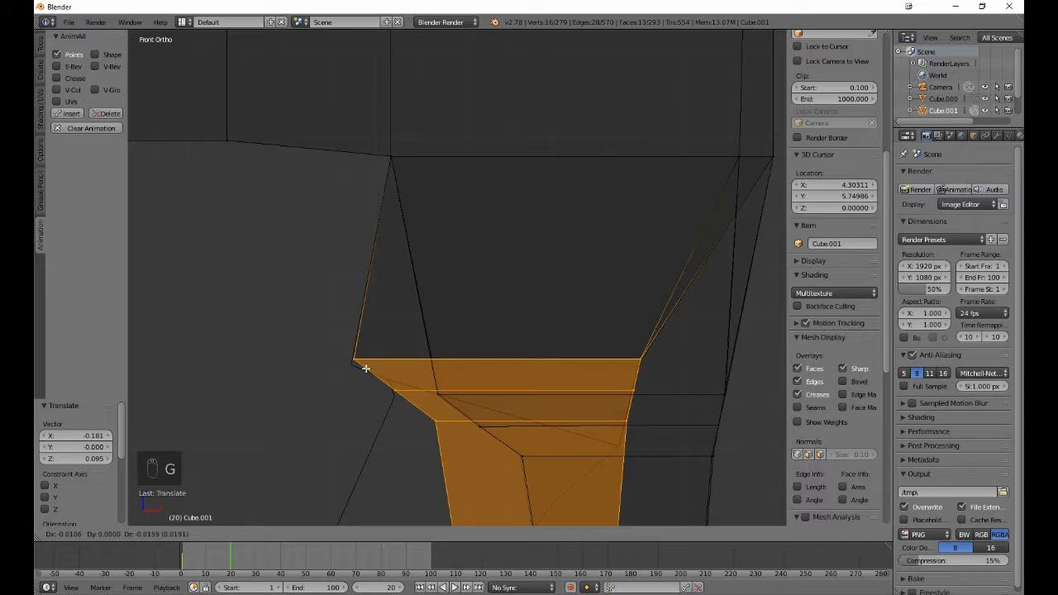
pyautogui.click(366, 370)
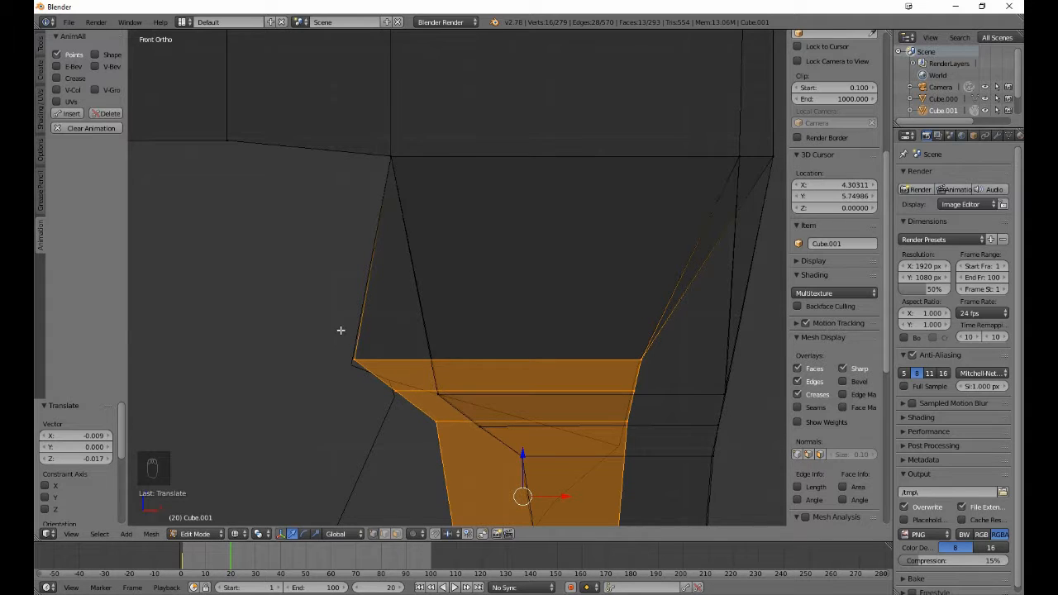
# - Deselect the rear lower leg's top loop, rotate the rest about 7.2°, and move it about -0.057 along X and -0.012 along Z
pyautogui.press('b')
pyautogui.moveTo(341, 330); pyautogui.dragTo(420, 366, button='middle')
pyautogui.press('b')
pyautogui.moveTo(592, 314); pyautogui.dragTo(674, 374, button='middle')
pyautogui.press('r')
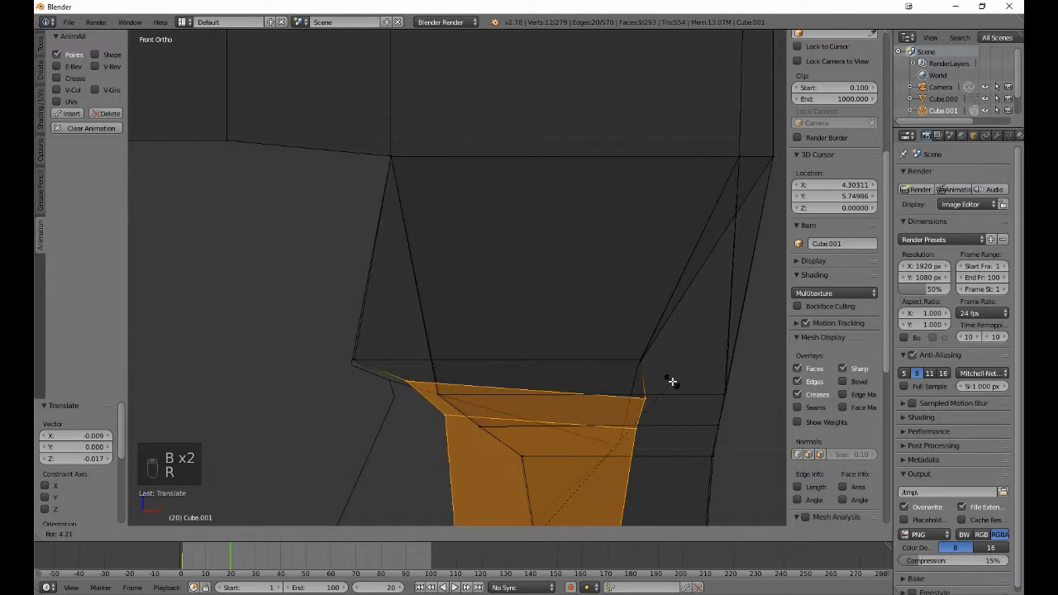
pyautogui.click(675, 395)
pyautogui.press('g')
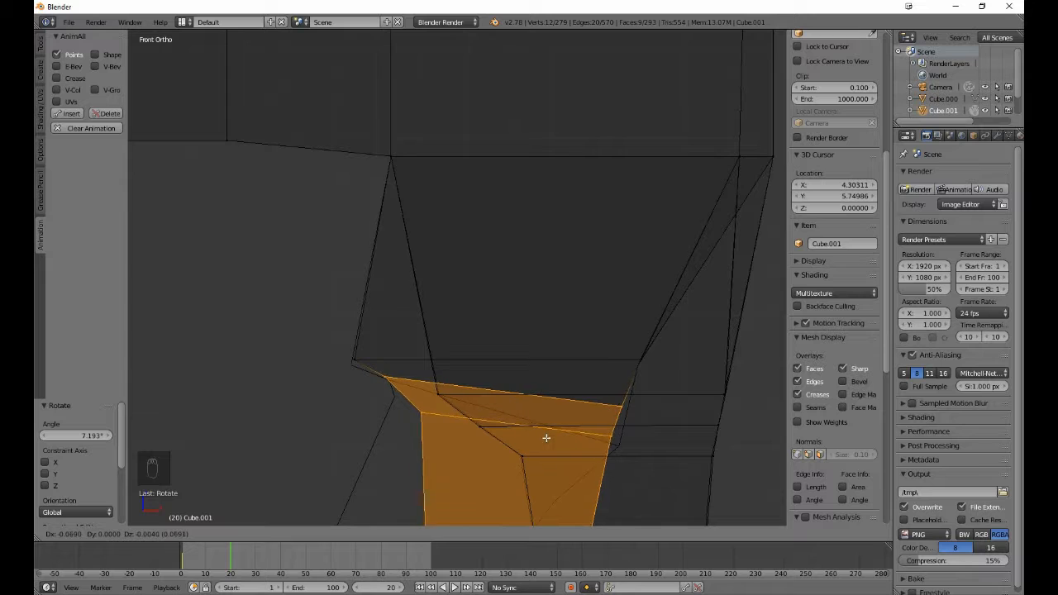
pyautogui.click(550, 441)
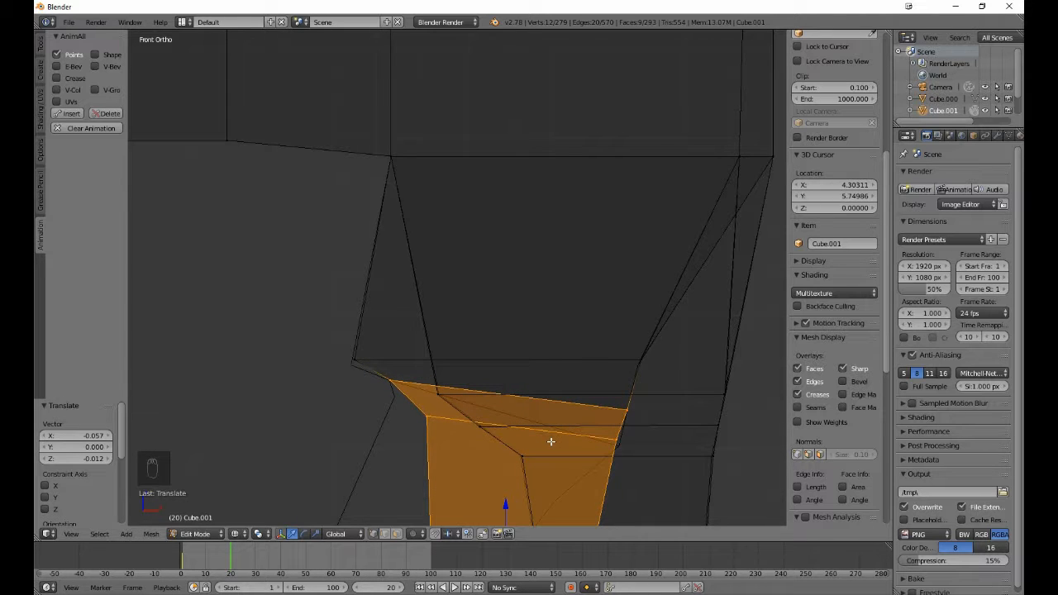
# - Deselect the rear lower leg's next loop, rotate the remainder about 9.6°, and move it about -0.151 along X and 0.021 along Z
pyautogui.scroll(-1, 551, 442)
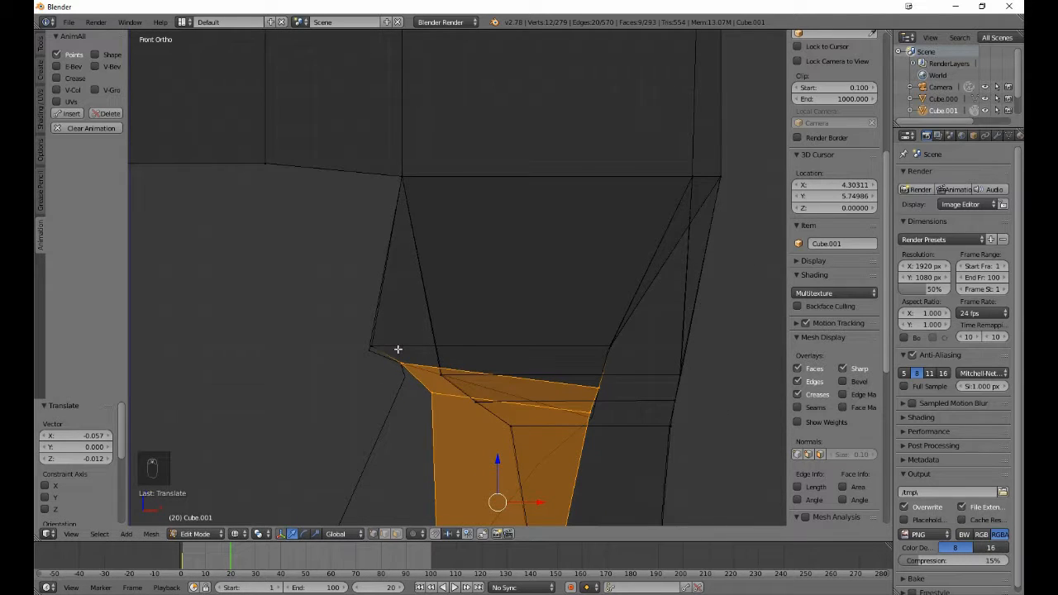
pyautogui.press('b')
pyautogui.moveTo(399, 349); pyautogui.dragTo(434, 378, button='middle')
pyautogui.press('b')
pyautogui.moveTo(514, 357); pyautogui.dragTo(612, 391, button='middle')
pyautogui.press('r')
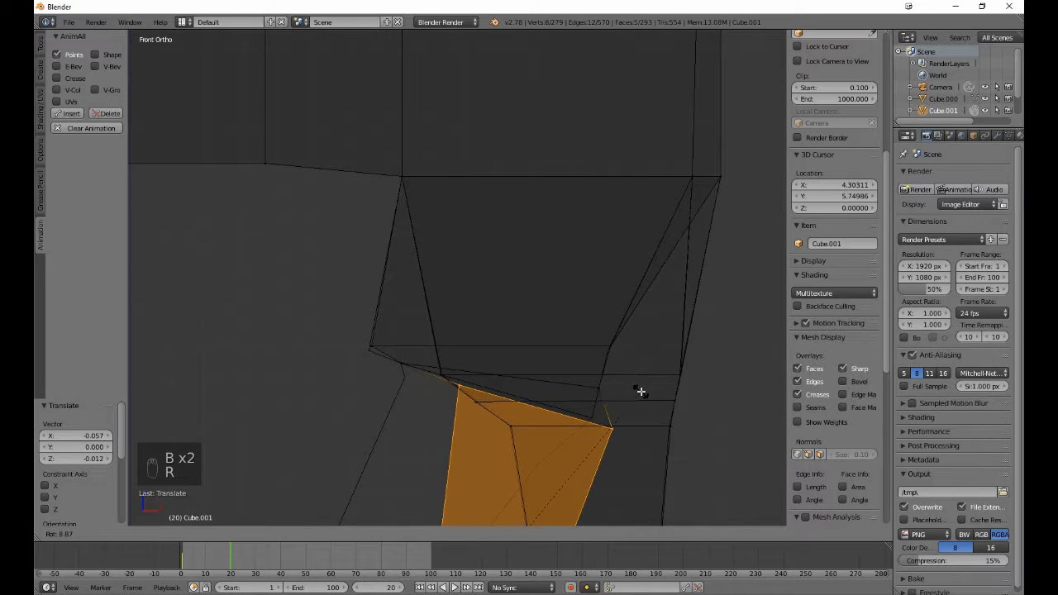
pyautogui.click(640, 393)
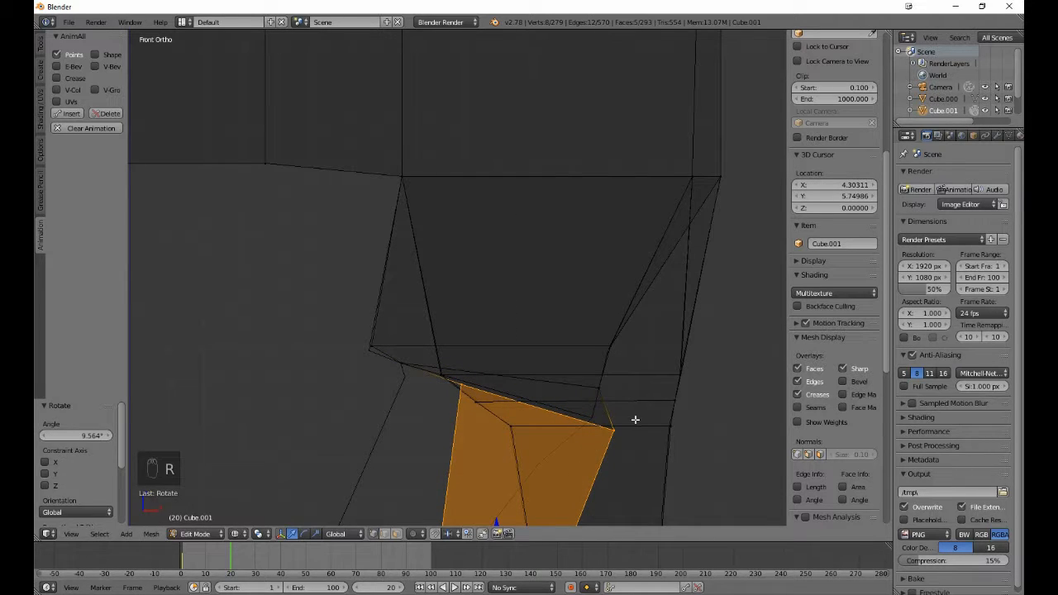
pyautogui.press('g')
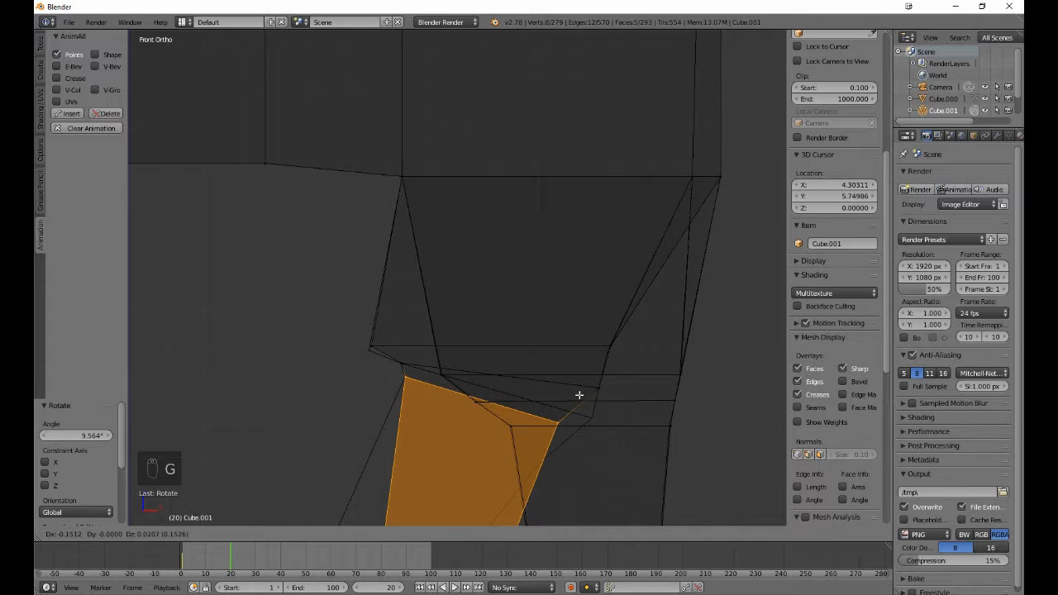
pyautogui.click(578, 395)
# - Rotate the selected rear lower leg about 18.3° and move it about -0.135 along X and -0.016 along Z onto the other cat's leg outline
pyautogui.scroll(-2, 579, 395)
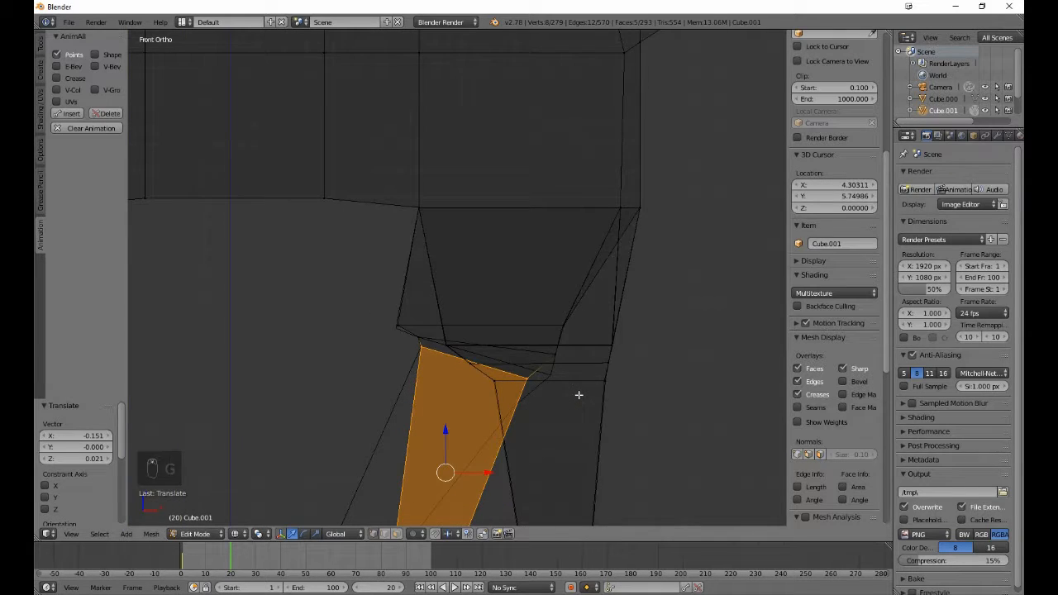
pyautogui.scroll(-2, 580, 397)
pyautogui.press('r')
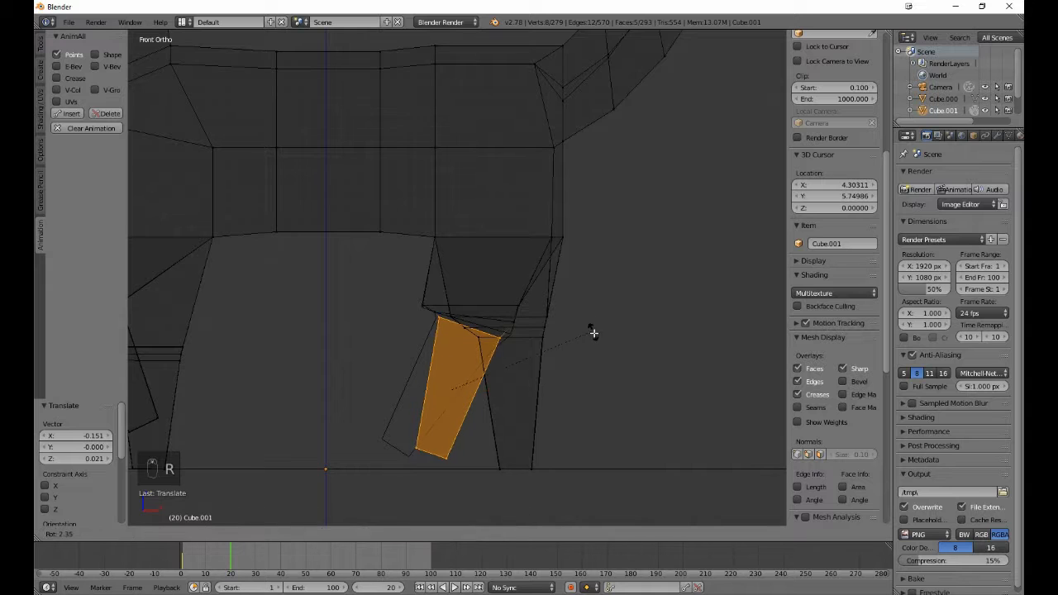
pyautogui.click(602, 373)
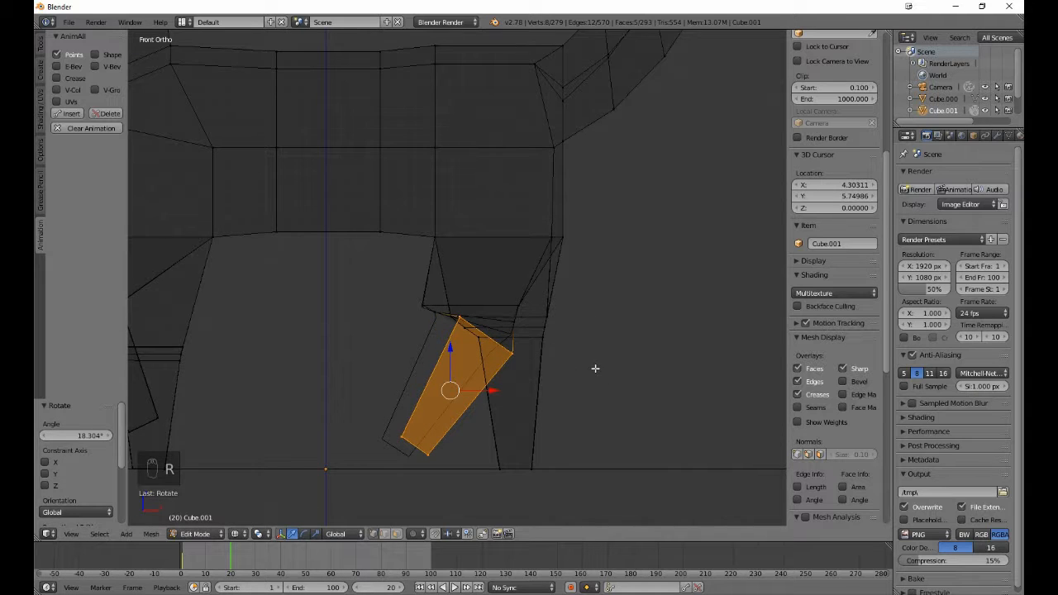
pyautogui.press('g')
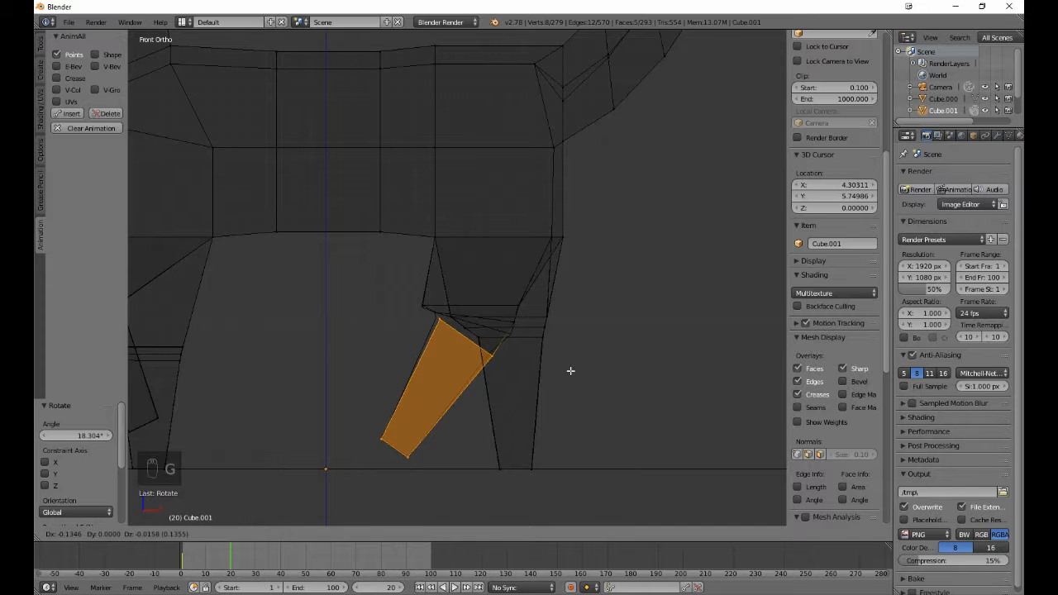
pyautogui.click(570, 371)
# - Fine-tune the rear lower leg by rotating it about -1.6° and moving it about -0.005 along X and 0.005 along Z
pyautogui.scroll(2, 571, 371)
pyautogui.press('r')
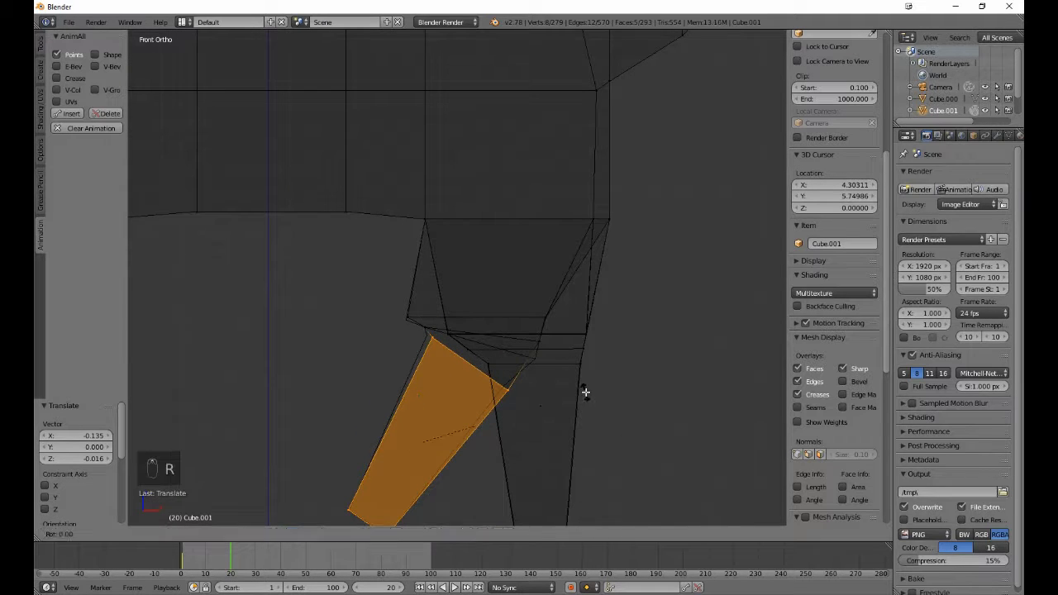
pyautogui.click(587, 386)
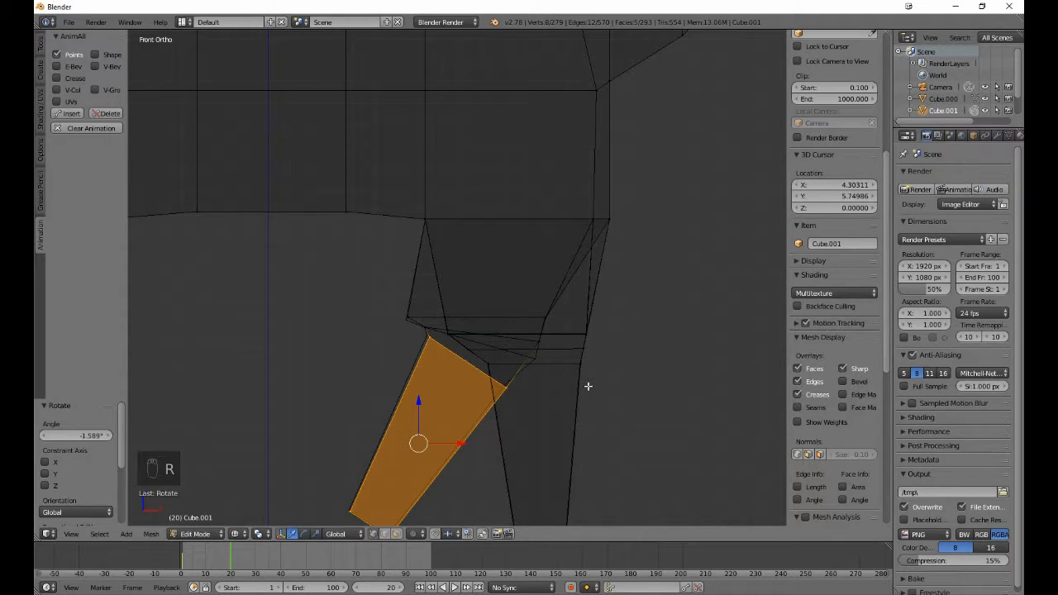
pyautogui.press('g')
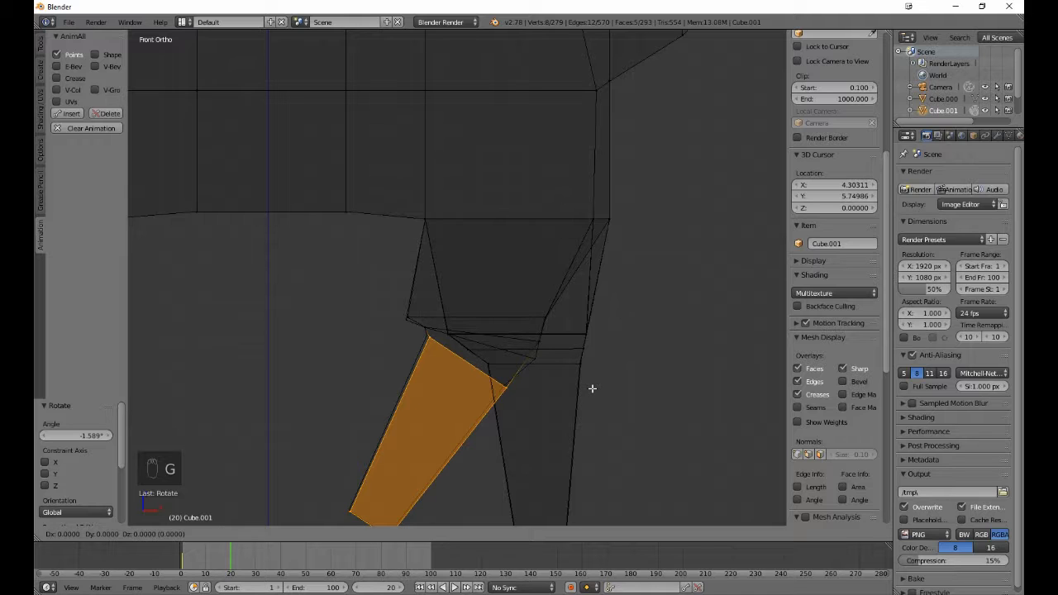
pyautogui.click(590, 387)
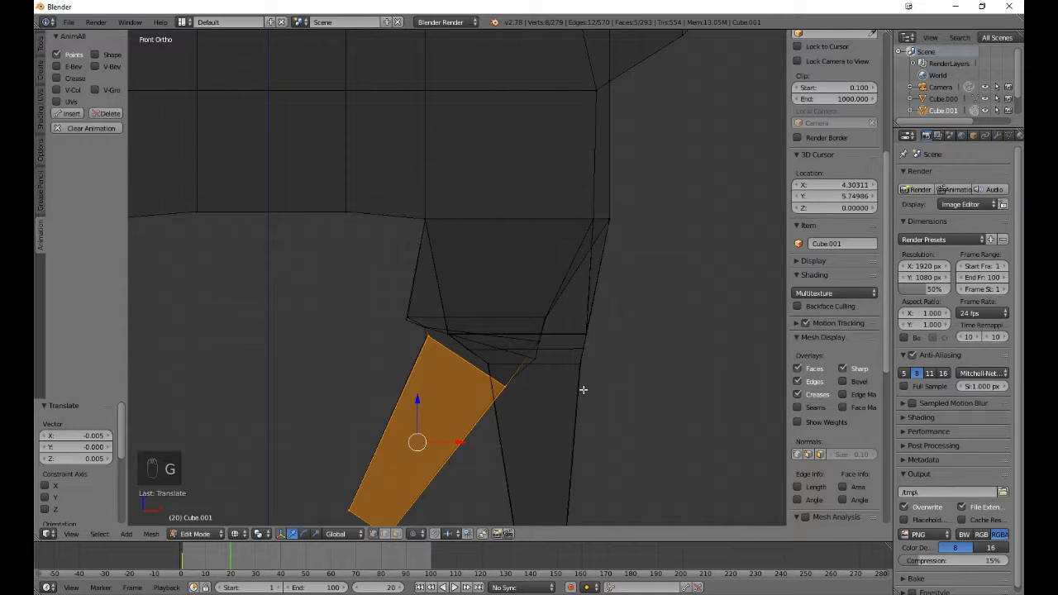
# - Select only the rear knee's middle loop, rotate it about 8.1°, and move it about -0.038 along Z and -0.008 along X
pyautogui.press('a')
pyautogui.press('b')
pyautogui.moveTo(419, 316); pyautogui.dragTo(434, 329)
pyautogui.press('b')
pyautogui.moveTo(525, 331); pyautogui.dragTo(562, 364)
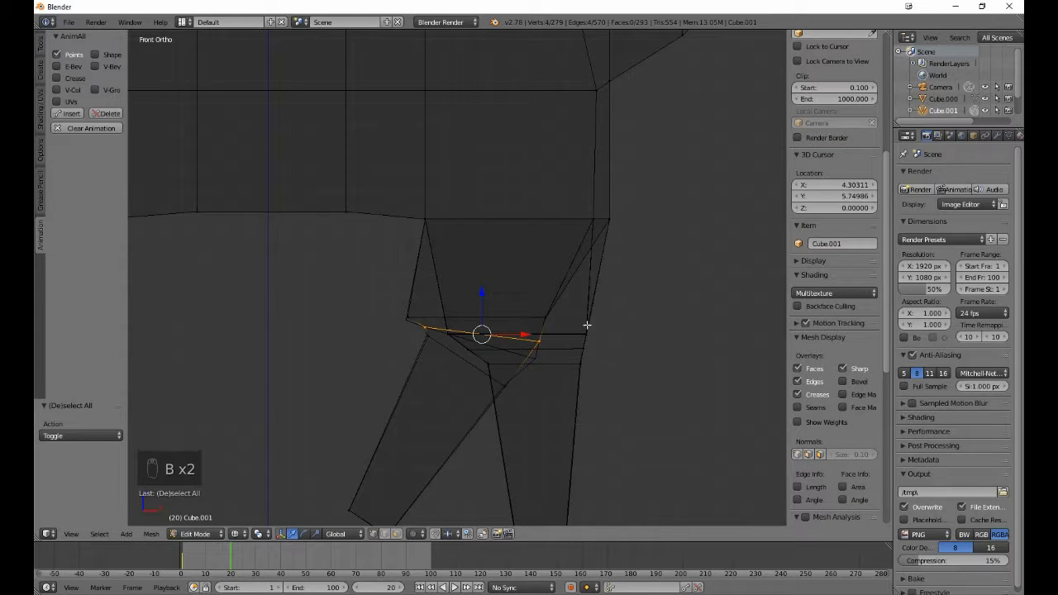
pyautogui.press('r')
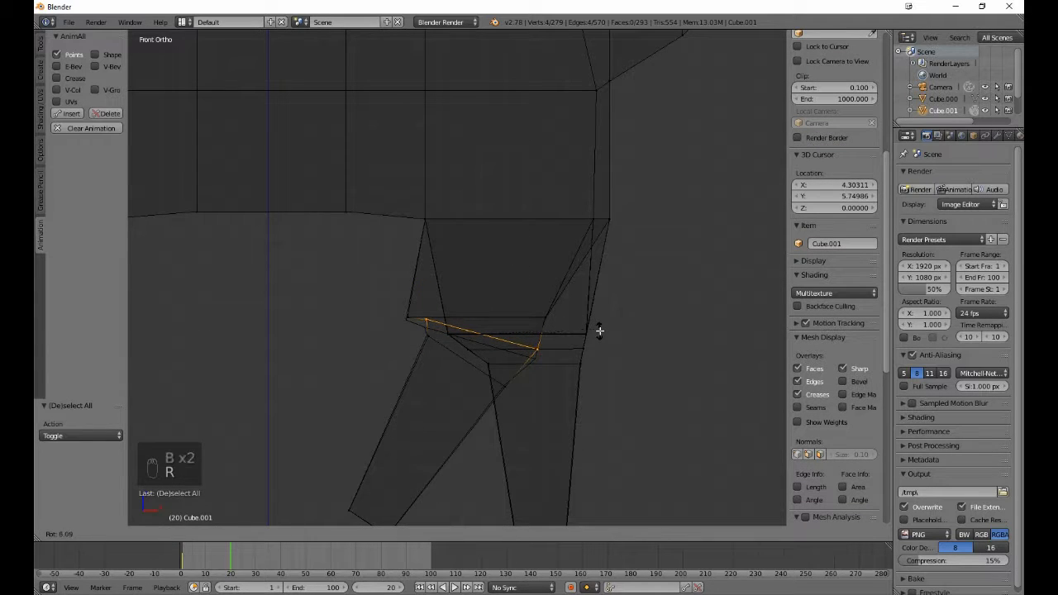
pyautogui.click(600, 330)
pyautogui.press('g')
pyautogui.press('z')
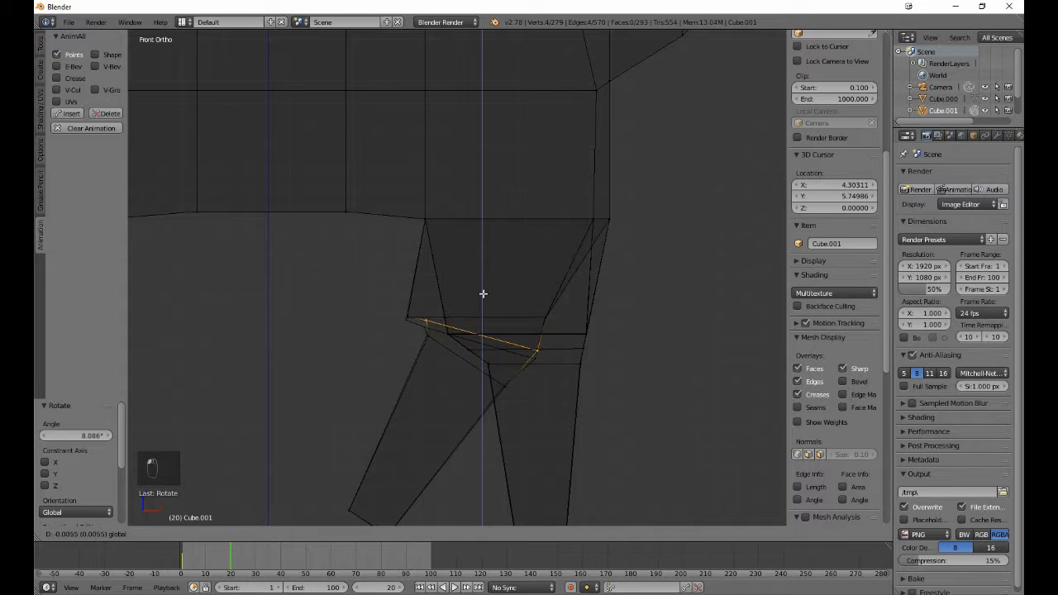
pyautogui.click(482, 300)
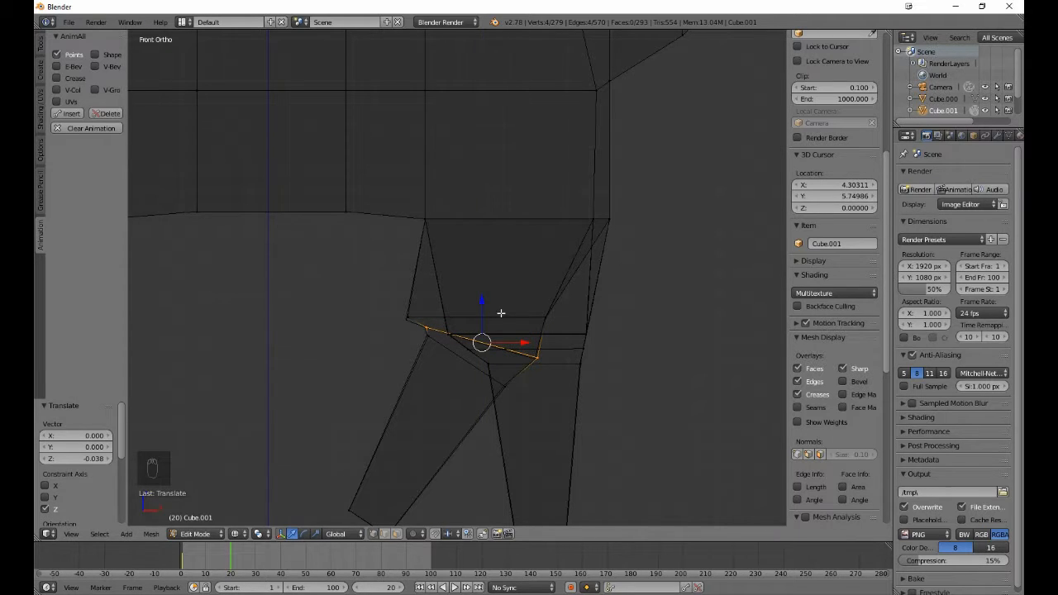
pyautogui.press('g')
pyautogui.press('x')
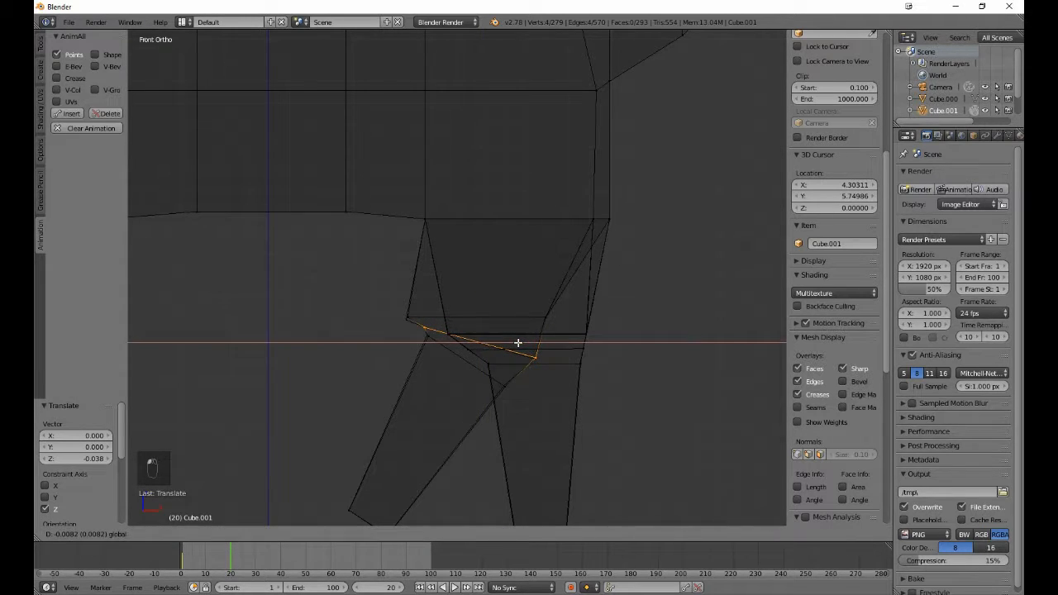
pyautogui.click(517, 342)
pyautogui.press('a')
# - Return to solid shading, select the whole cat mesh, and insert an AnimAll points keyframe at frame 20
pyautogui.scroll(-4, 578, 346)
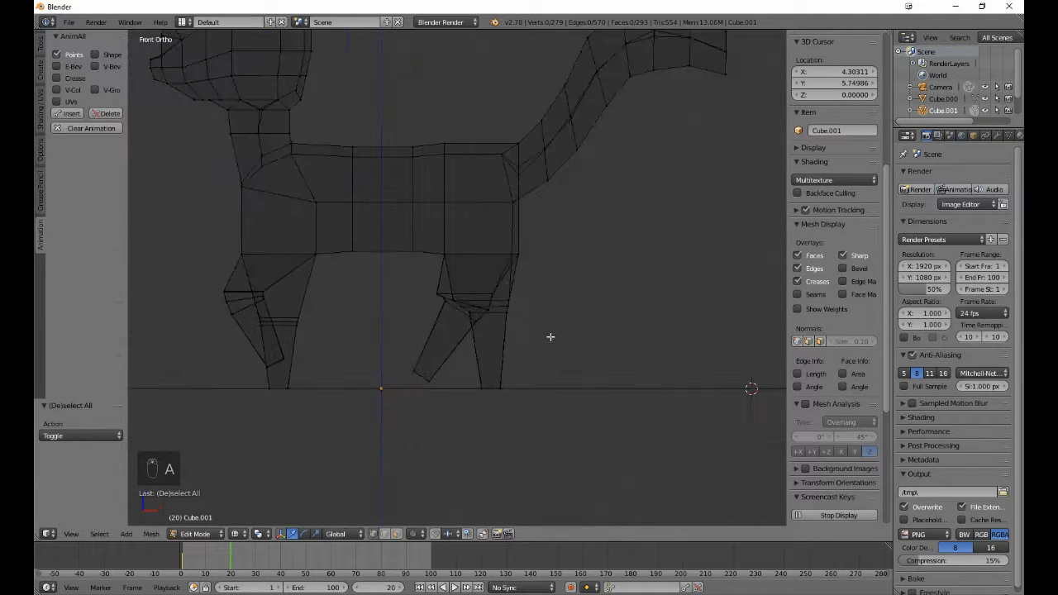
pyautogui.moveTo(388, 291); pyautogui.dragTo(455, 315, button='middle')
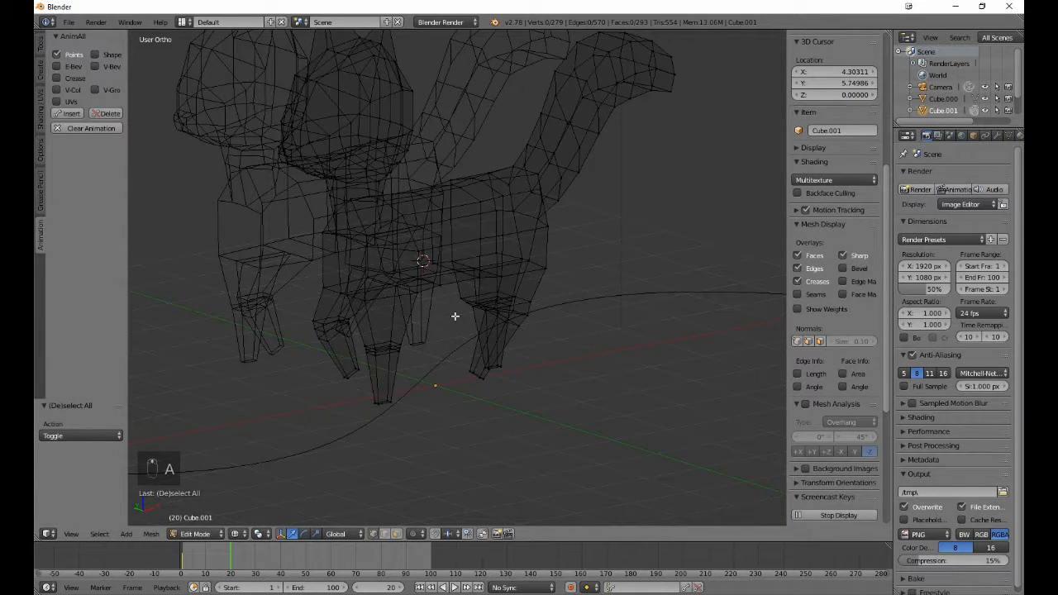
pyautogui.press('z')
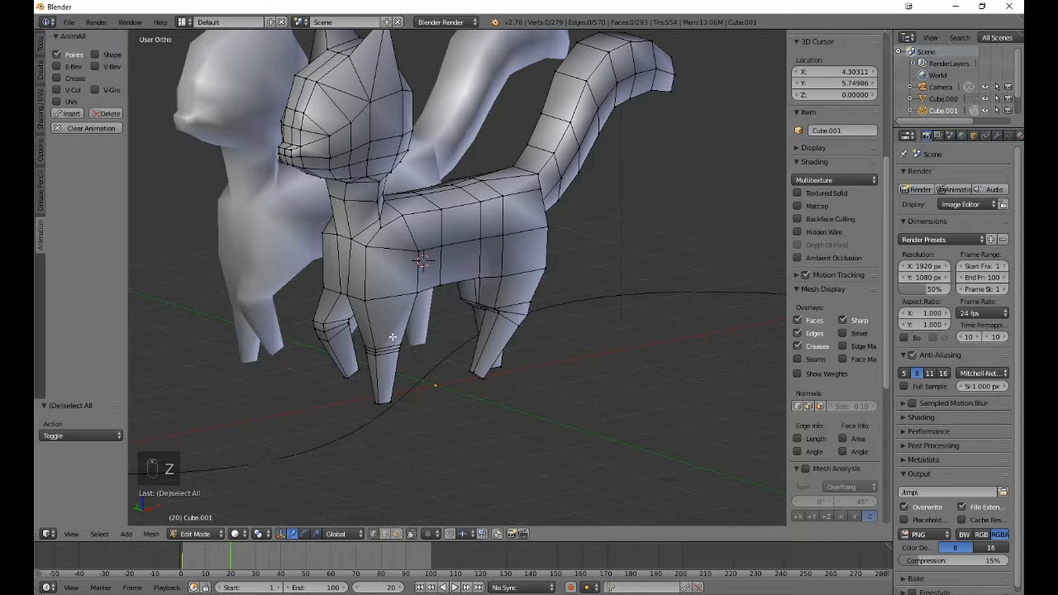
pyautogui.press('a')
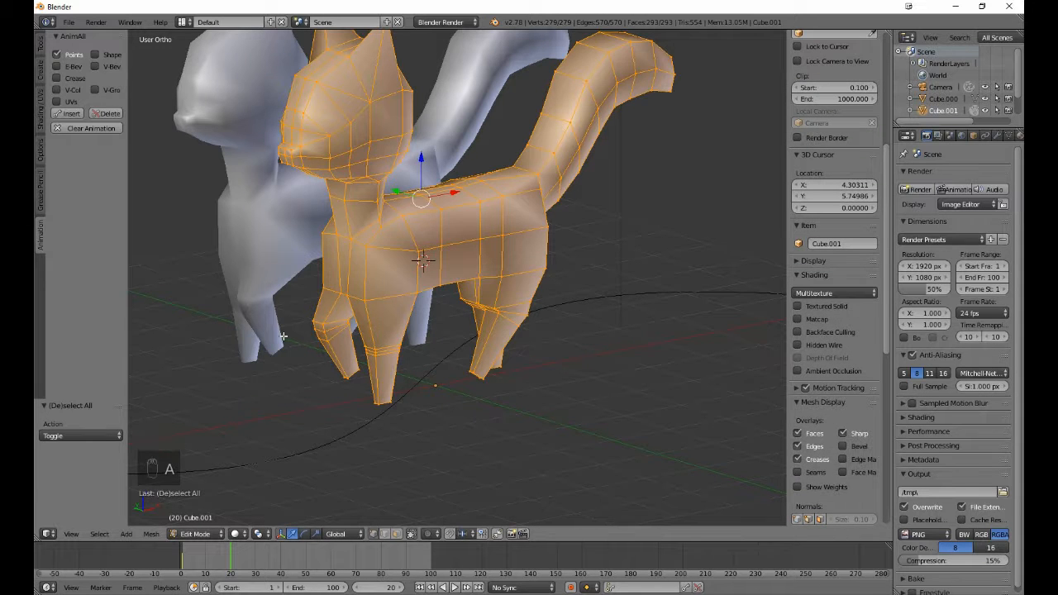
pyautogui.click(71, 114)
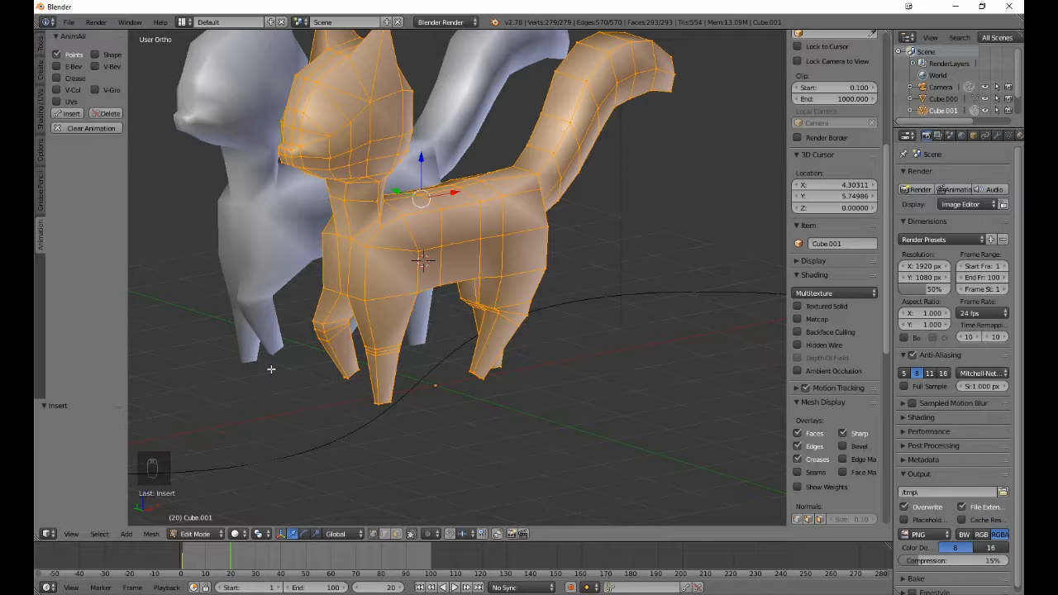
# - Advance to frame 40 and reopen the front cat's mesh for editing in front orthographic view
pyautogui.press('Right')
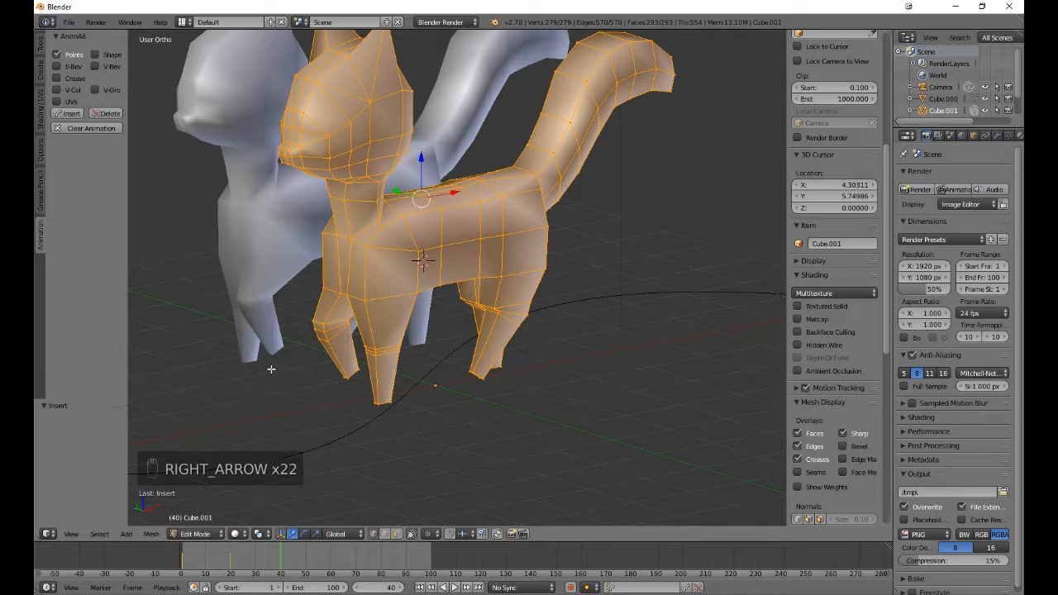
pyautogui.press('Tab')
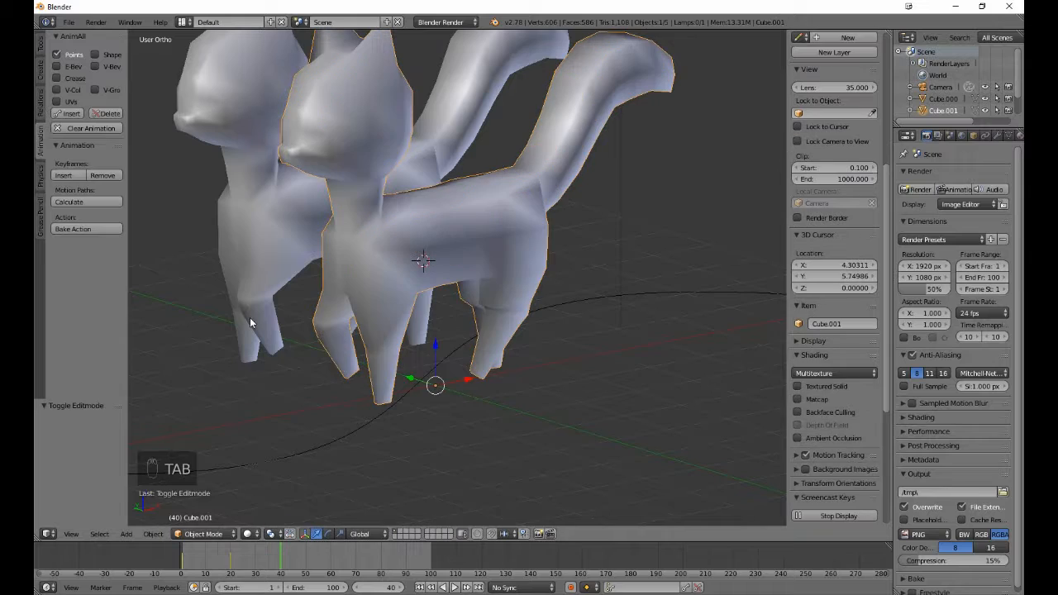
pyautogui.rightClick(248, 320)
pyautogui.press('Tab')
pyautogui.press('Tab')
pyautogui.rightClick(347, 287)
pyautogui.press('Tab')
pyautogui.press('KP_3')
pyautogui.press('KP_1')
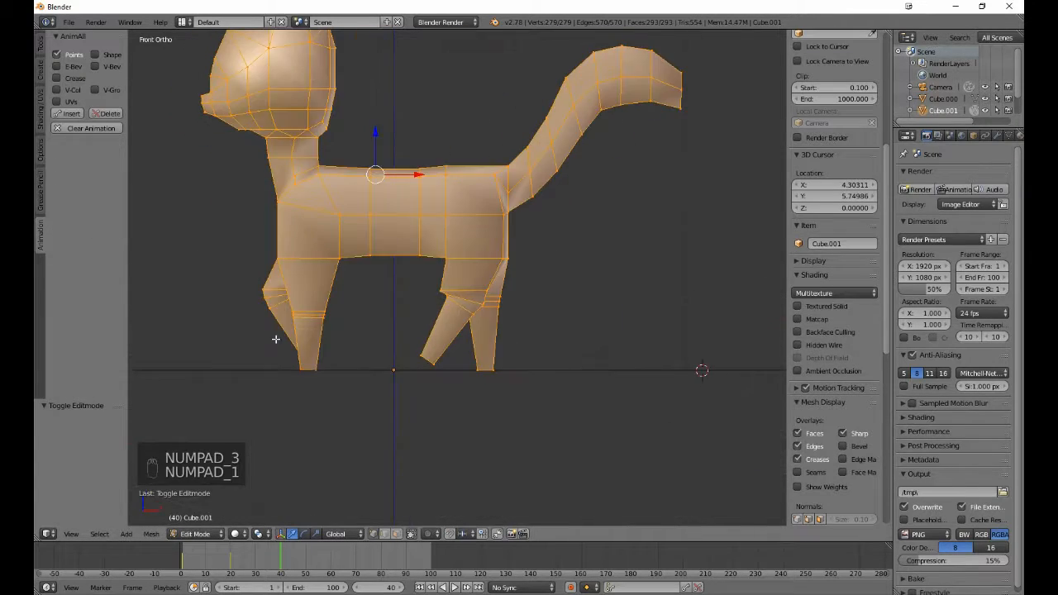
# - In wireframe, select only the bent front lower leg with its knee loops and move it down to the straight front leg's knee
pyautogui.moveTo(276, 340); pyautogui.dragTo(309, 436, button='middle')
pyautogui.press('a')
pyautogui.press('z')
pyautogui.press('b')
pyautogui.moveTo(342, 328); pyautogui.dragTo(399, 423)
pyautogui.press('KP_3')
pyautogui.press('KP_1')
pyautogui.scroll(4, 531, 339)
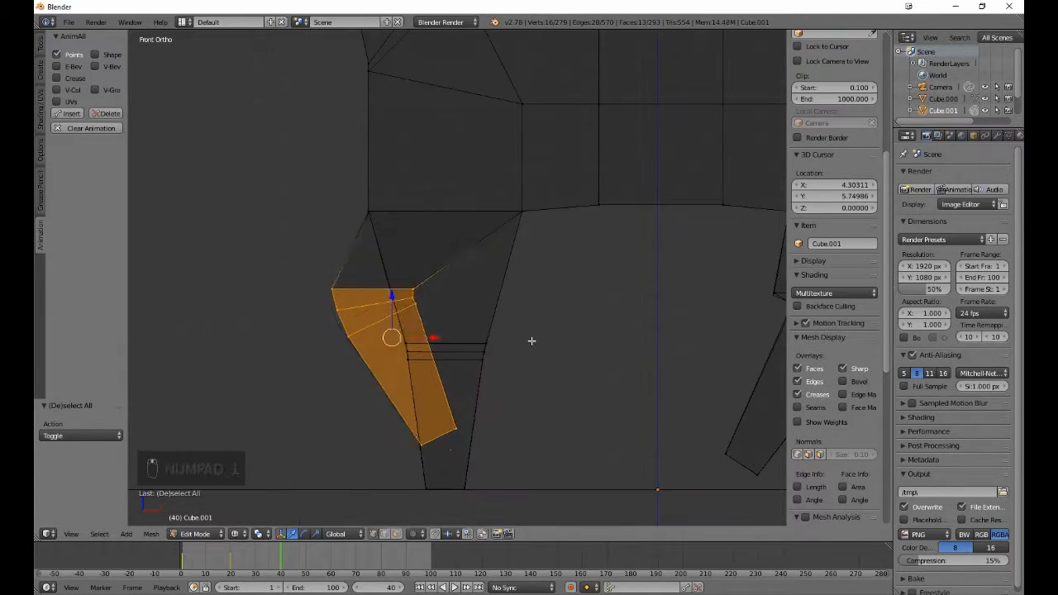
pyautogui.press('g')
pyautogui.click(555, 369)
# - Deselect the front lower leg's top loop, rotate the rest about 9.6°, and move it about -0.073 along X and 0.017 along Z
pyautogui.press('b')
pyautogui.moveTo(385, 348); pyautogui.dragTo(530, 316, button='middle')
pyautogui.press('r')
pyautogui.click(528, 345)
pyautogui.press('g')
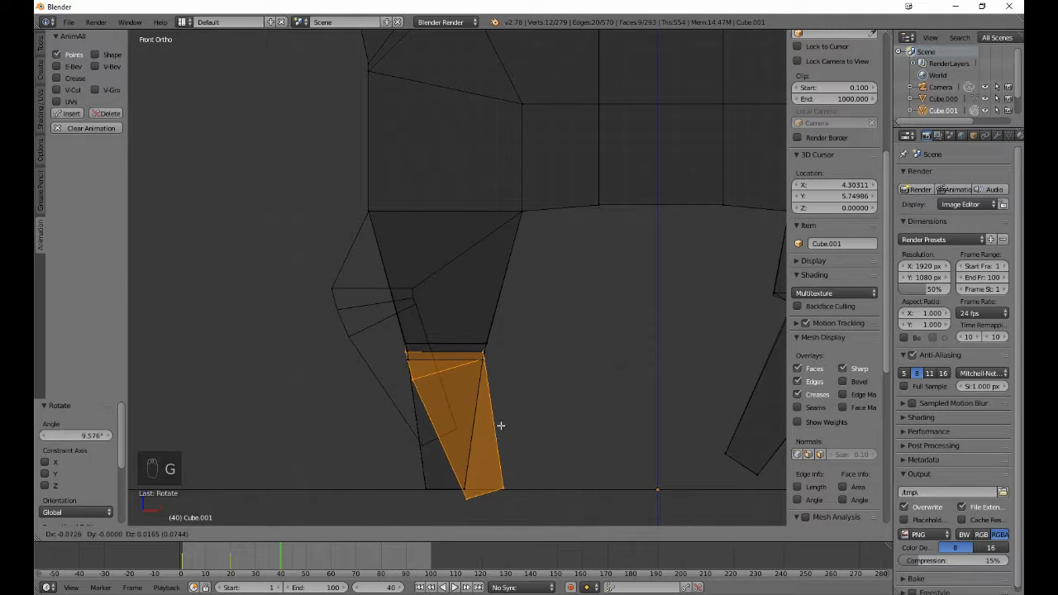
pyautogui.click(501, 425)
# - Deselect the front lower leg's next loop, rotate the remainder about 16.5°, and move it about -0.13 along X and 0.04 along Z
pyautogui.press('b')
pyautogui.press('r')
pyautogui.click(542, 363)
pyautogui.press('g')
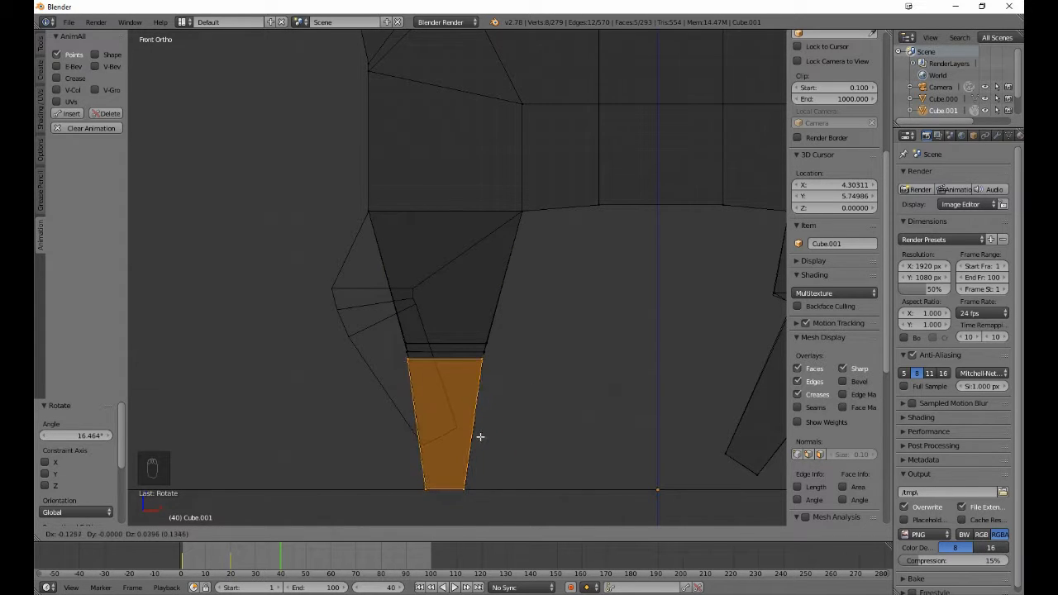
pyautogui.click(481, 437)
pyautogui.moveTo(481, 437)
pyautogui.mouseDown(button='middle')
pyautogui.moveTo(470, 441)
pyautogui.moveTo(486, 417)
pyautogui.mouseUp(button='middle')
# - Select only the opposite, straight front lower leg with its knee loops and move it about -0.409 along X and 0.307 along Z
pyautogui.press('a')
pyautogui.press('b')
pyautogui.moveTo(533, 347); pyautogui.dragTo(661, 505)
pyautogui.press('KP_3')
pyautogui.press('KP_1')
pyautogui.press('g')
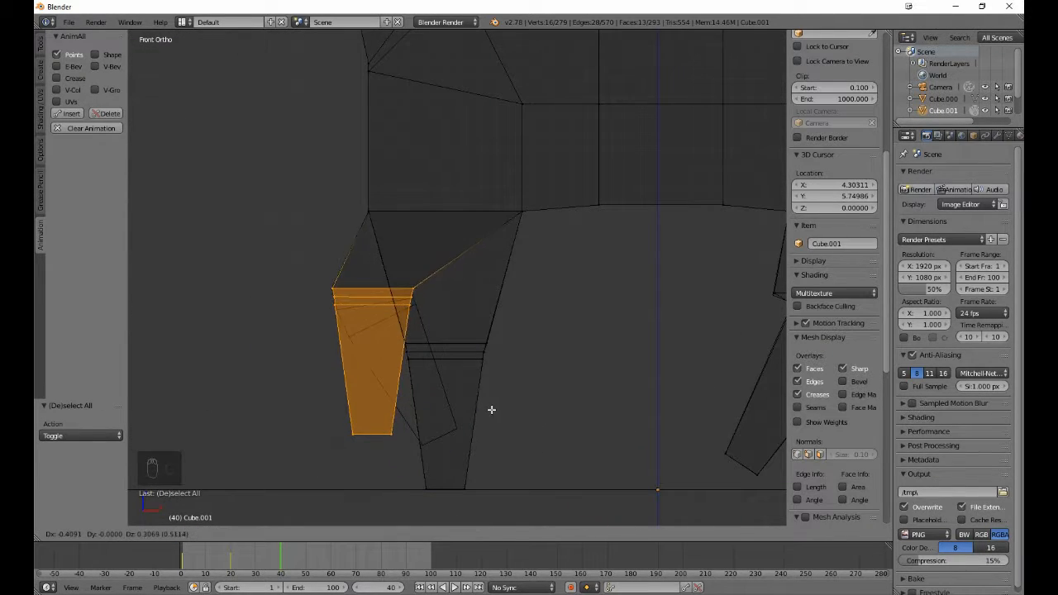
pyautogui.click(492, 410)
# - Deselect the raised front lower leg's top loop, rotate the rest, and move it about 0.049 along X and -0.036 along Z
pyautogui.press('b')
pyautogui.press('b')
pyautogui.moveTo(317, 278); pyautogui.dragTo(431, 292, button='middle')
pyautogui.press('r')
pyautogui.click(533, 357)
pyautogui.press('g')
pyautogui.click(463, 381)
# - Deselect the raised front lower leg's next loop, then rotate and move the remainder to match the other cat's bent leg outline
pyautogui.press('b')
pyautogui.press('b')
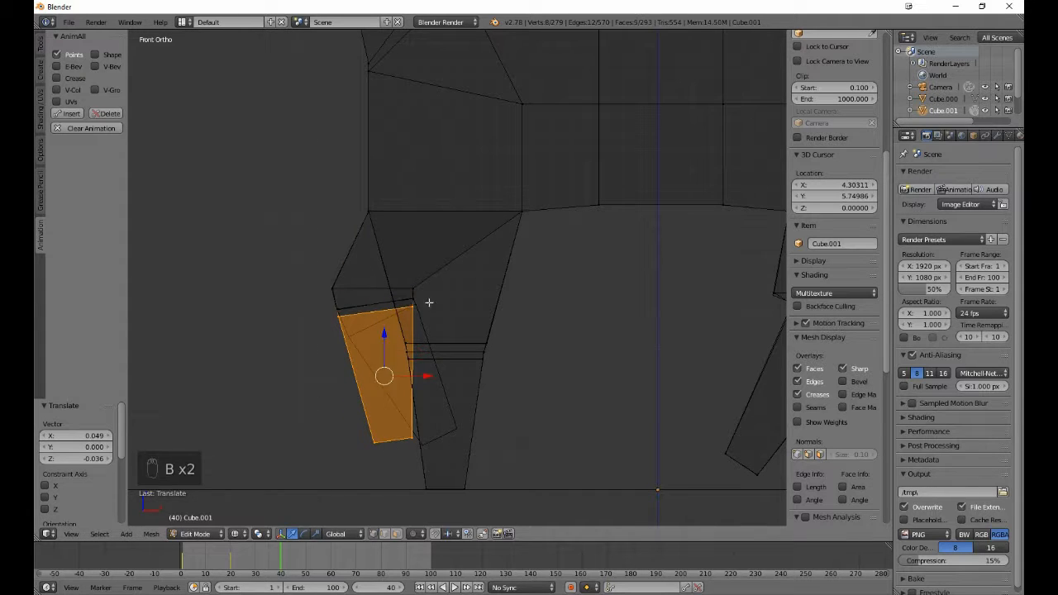
pyautogui.press('r')
pyautogui.click(416, 381)
pyautogui.press('g')
pyautogui.click(437, 382)
pyautogui.press('r')
pyautogui.press('g')
pyautogui.click(473, 395)
# - Select only the bent hind lower leg with its knee loops and move it about 0.198 along X and -0.088 along Z
pyautogui.scroll(-4, 493, 408)
pyautogui.press('a')
pyautogui.press('b')
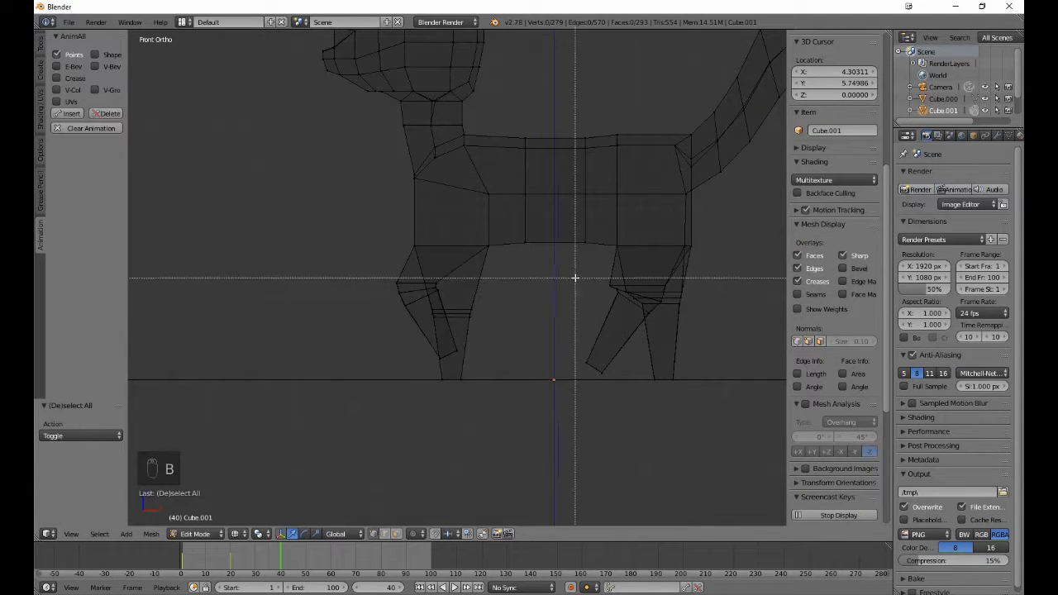
pyautogui.moveTo(575, 278); pyautogui.dragTo(641, 389)
pyautogui.press('b')
pyautogui.moveTo(651, 278); pyautogui.dragTo(702, 331)
pyautogui.moveTo(576, 363); pyautogui.dragTo(398, 430, button='middle')
pyautogui.press('KP_3')
pyautogui.press('KP_1')
pyautogui.scroll(5, 401, 413)
pyautogui.press('g')
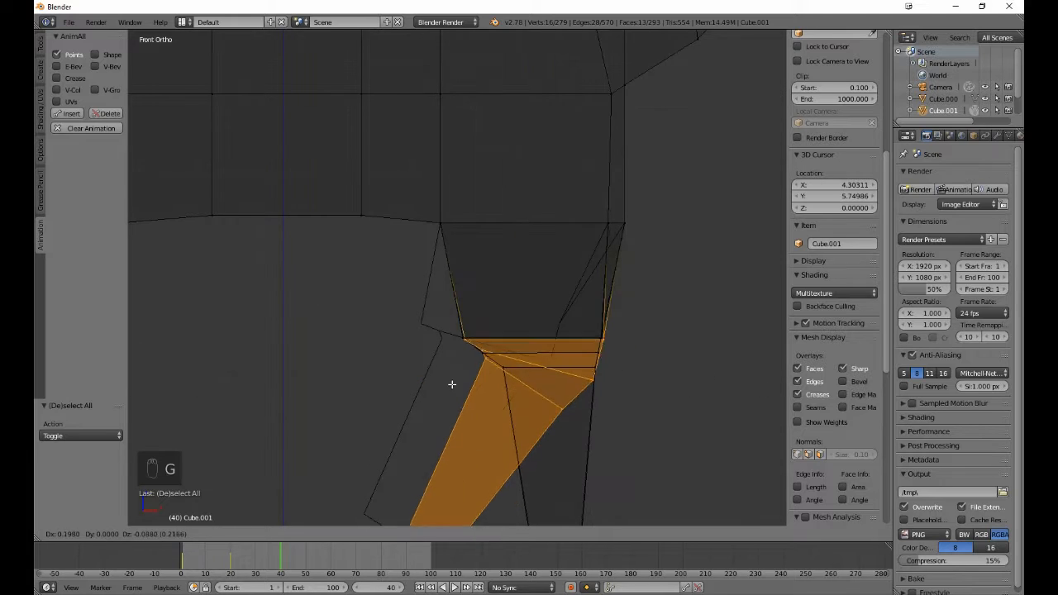
pyautogui.click(451, 383)
# - Deselect that hind lower leg's top loop, rotate the rest, and move it about 0.113 along X and 0.011 along Z
pyautogui.press('b')
pyautogui.press('b')
pyautogui.moveTo(444, 295); pyautogui.dragTo(644, 345, button='middle')
pyautogui.press('r')
pyautogui.click(647, 361)
pyautogui.press('g')
pyautogui.click(620, 436)
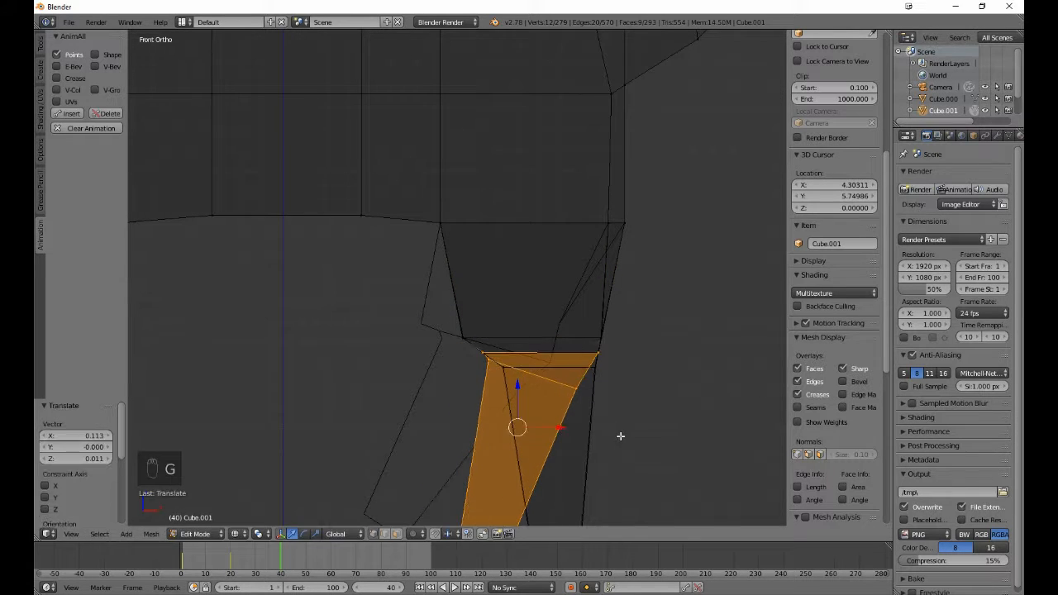
# - Deselect the hind lower leg's next loop, then rotate and move the remainder to match the straight hind leg's outline
pyautogui.press('b')
pyautogui.press('b')
pyautogui.moveTo(399, 333); pyautogui.dragTo(628, 356, button='middle')
pyautogui.press('r')
pyautogui.click(314, 397)
pyautogui.press('g')
pyautogui.click(631, 401)
pyautogui.press('a')
pyautogui.hotkey('ctrl', 'z')
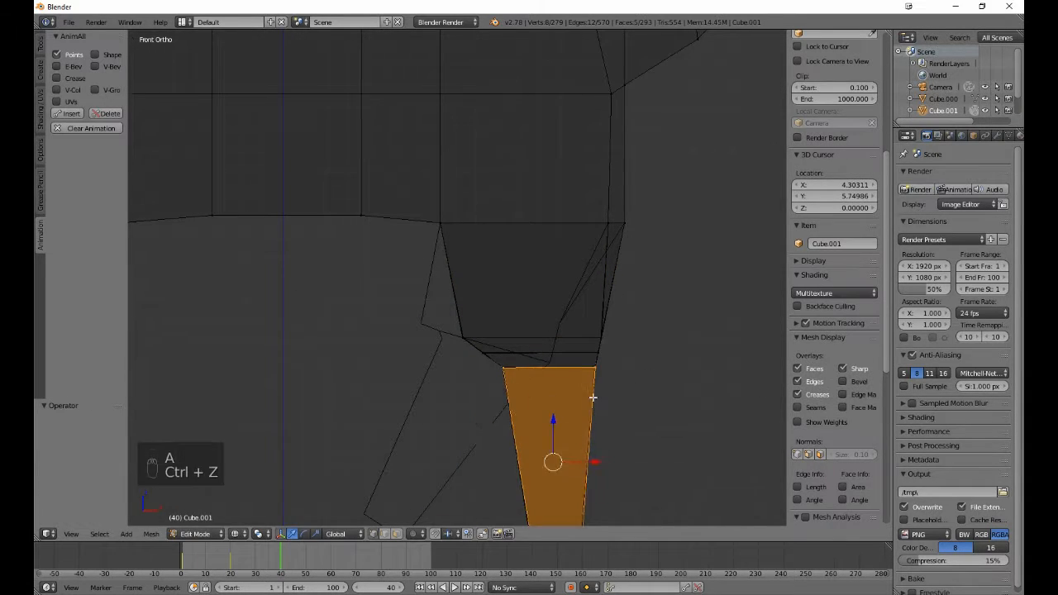
# - Select only the opposite, straight hind lower leg with its knee loops and move it to the bent leg outline's knee
pyautogui.scroll(-1, 593, 397)
pyautogui.moveTo(593, 397); pyautogui.dragTo(285, 264, button='middle')
pyautogui.press('a')
pyautogui.press('b')
pyautogui.moveTo(475, 298); pyautogui.dragTo(562, 520)
pyautogui.press('b')
pyautogui.press('b')
pyautogui.moveTo(606, 291); pyautogui.dragTo(534, 491)
pyautogui.press('KP_3')
pyautogui.press('KP_1')
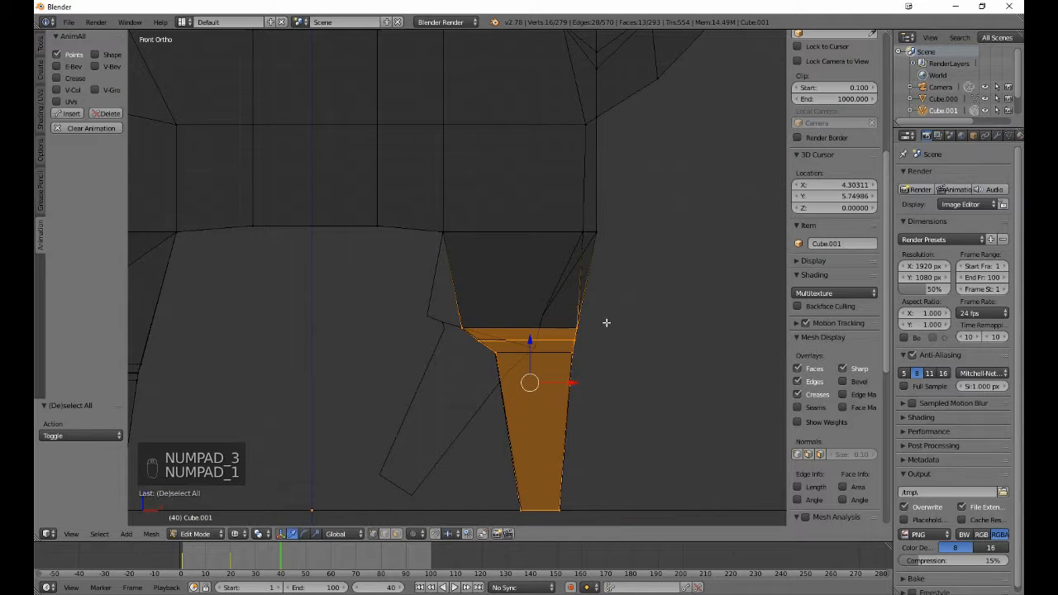
pyautogui.press('g')
pyautogui.click(584, 325)
# - Deselect the raised hind lower leg's top loop, rotate the rest about 8.6°, and move it about -0.06 along X and -0.04 along Z
pyautogui.press('b')
pyautogui.moveTo(420, 292); pyautogui.dragTo(578, 318, button='middle')
pyautogui.press('r')
pyautogui.click(612, 341)
pyautogui.press('g')
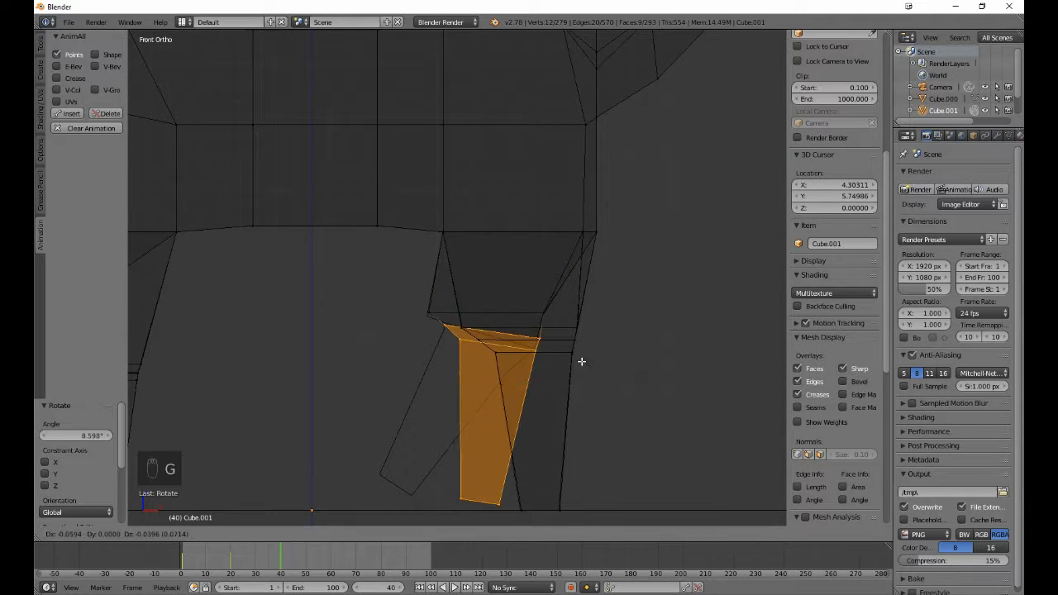
pyautogui.click(581, 359)
# - Deselect the raised hind leg's next loop, rotate the remainder about 23.8°, and move it about -0.297 along X and 0.02 along Z
pyautogui.press('b')
pyautogui.moveTo(424, 305); pyautogui.dragTo(450, 329, button='middle')
pyautogui.press('b')
pyautogui.moveTo(522, 340); pyautogui.dragTo(606, 309, button='middle')
pyautogui.press('r')
pyautogui.click(592, 380)
pyautogui.press('g')
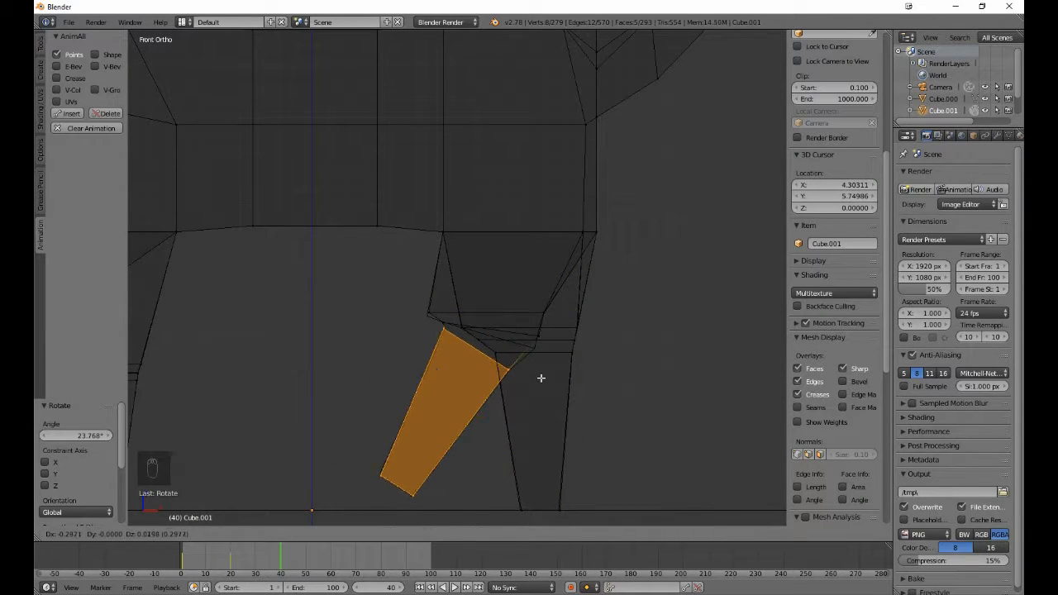
pyautogui.click(541, 378)
# - Select the vertices at the back of the raised hind leg's knee and adjust their rotation and position
pyautogui.press('a')
pyautogui.press('b')
pyautogui.moveTo(531, 330); pyautogui.dragTo(557, 353)
pyautogui.press('r')
pyautogui.press('g')
pyautogui.press('a')
# - Select all of the cat's vertices and insert an AnimAll points keyframe at frame 40
pyautogui.press('Tab')
pyautogui.press('Tab')
pyautogui.moveTo(630, 343); pyautogui.dragTo(677, 359, button='middle')
pyautogui.press('a')
pyautogui.press('a')
pyautogui.press('a')
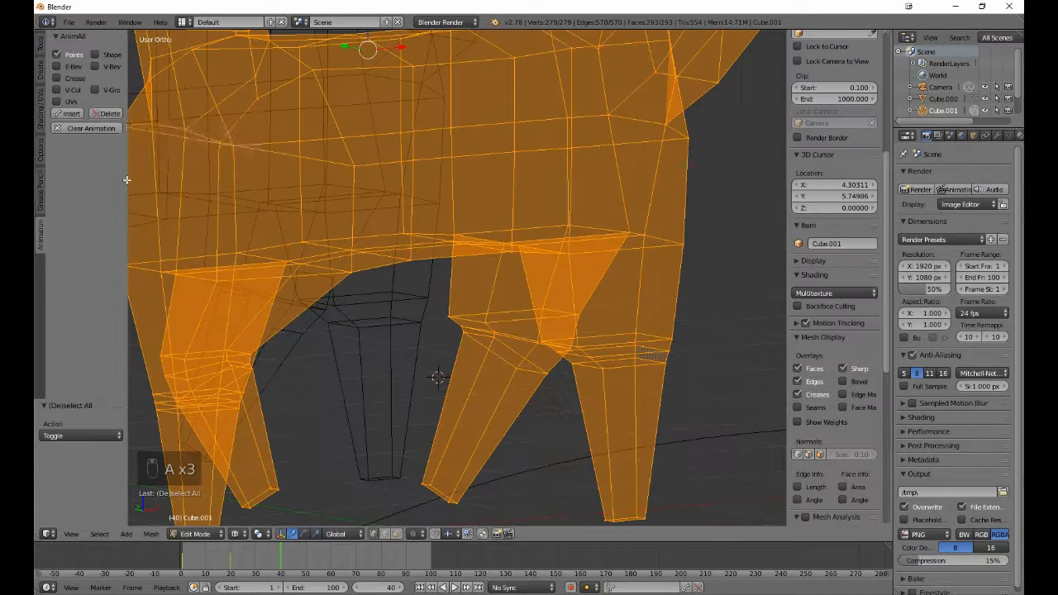
pyautogui.click(69, 113)
pyautogui.scroll(-6, 490, 264)
pyautogui.moveTo(491, 268); pyautogui.dragTo(529, 342, button='middle')
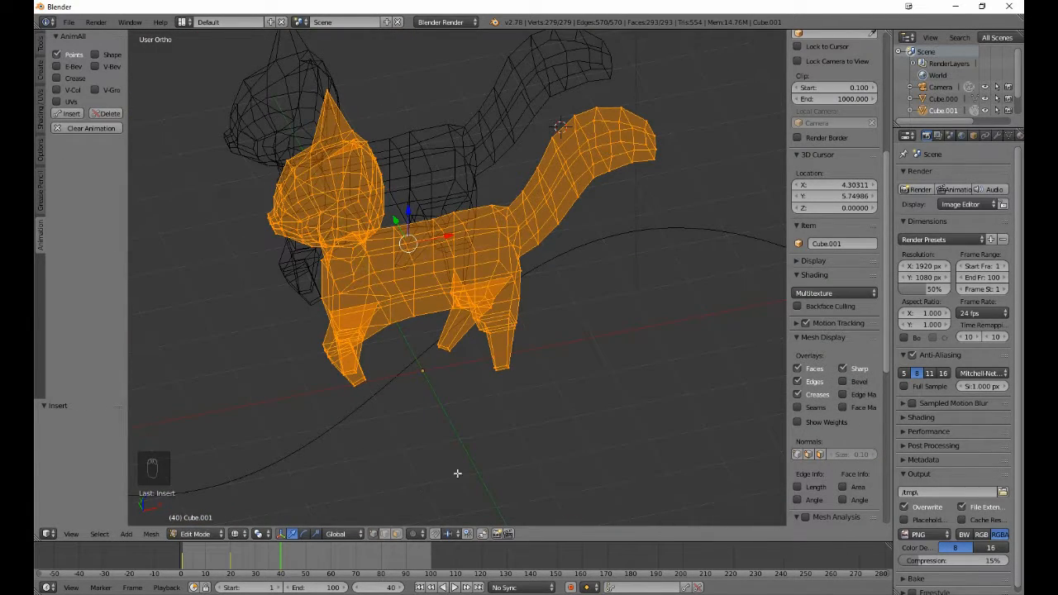
pyautogui.press('Right')
pyautogui.press('Left')
pyautogui.click(132, 587)
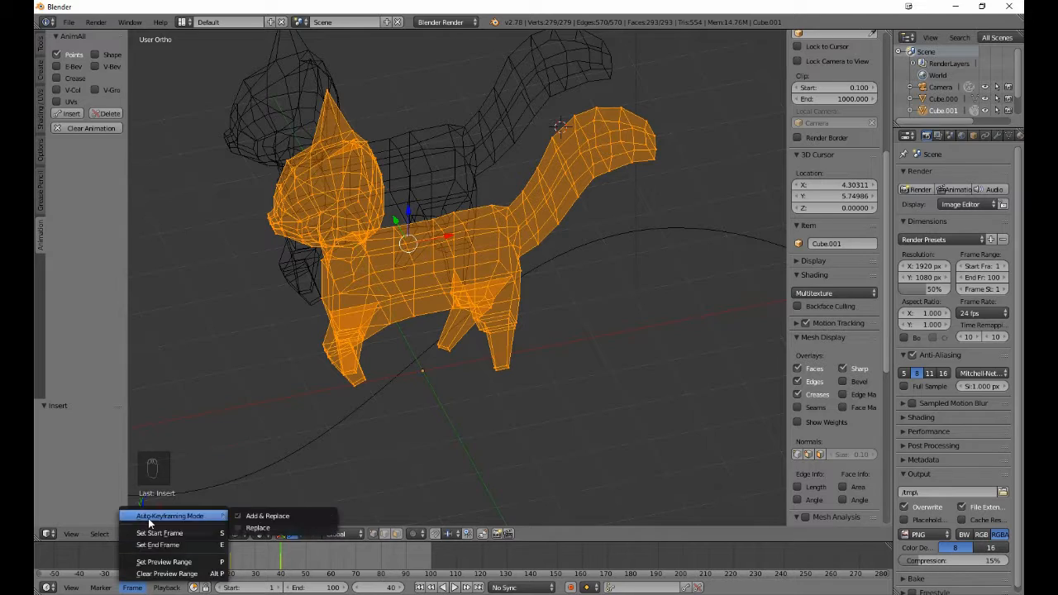
# - Advance the timeline to frame 60 with the cat in front view
pyautogui.moveTo(108, 589)
pyautogui.press('KP_3')
pyautogui.press('KP_1')
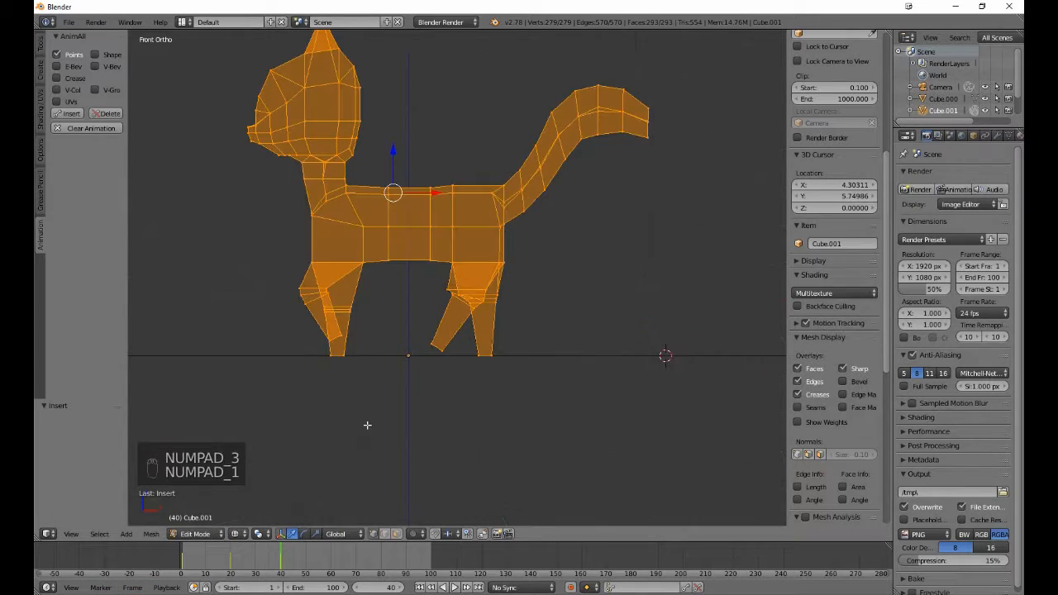
pyautogui.press('Right')
pyautogui.press('Right')
pyautogui.press('Right')
pyautogui.press('Right')
pyautogui.press('Right')
pyautogui.press('Right')
pyautogui.press('Right')
pyautogui.press('Right')
pyautogui.press('Right')
pyautogui.press('Right')
pyautogui.press('Right')
pyautogui.press('Right')
pyautogui.press('Right')
pyautogui.press('Right')
pyautogui.press('Right')
pyautogui.press('Right')
pyautogui.press('Right')
pyautogui.press('Right')
pyautogui.press('Right')
pyautogui.press('Right')
# - Select only the bent front lower leg with its knee loops and move it down onto the straight front leg's knee
pyautogui.press('a')
pyautogui.press('z')
pyautogui.scroll(3, 357, 415)
pyautogui.press('z')
pyautogui.moveTo(354, 389); pyautogui.dragTo(418, 400, button='middle')
pyautogui.press('b')
pyautogui.moveTo(418, 400); pyautogui.dragTo(465, 473)
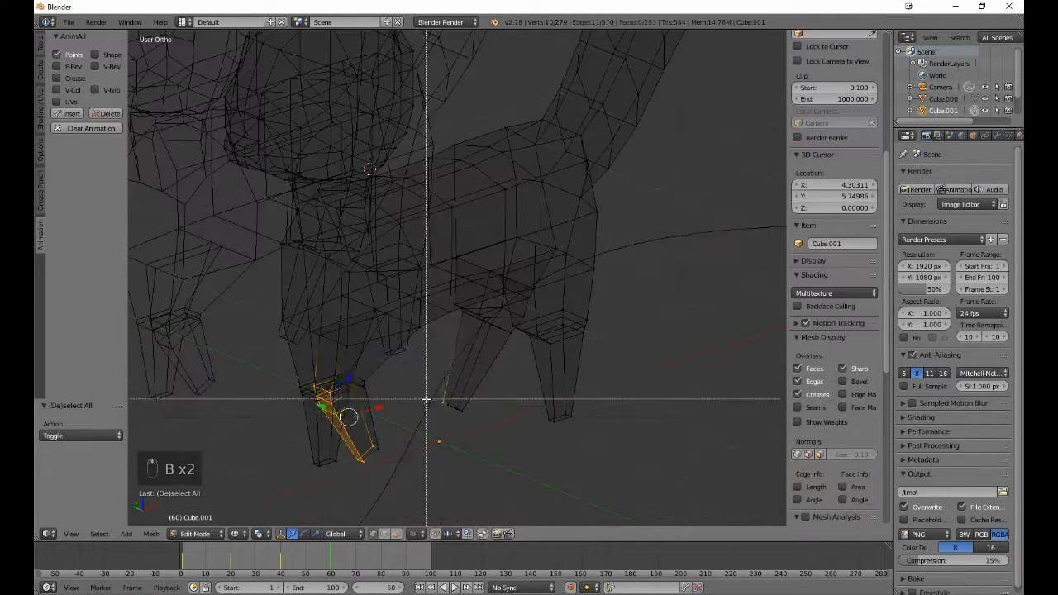
pyautogui.press('b')
pyautogui.press('b')
pyautogui.moveTo(358, 362); pyautogui.dragTo(392, 487)
pyautogui.press('b')
pyautogui.press('b')
pyautogui.moveTo(392, 486); pyautogui.dragTo(493, 415, button='middle')
pyautogui.press('KP_3')
pyautogui.press('KP_1')
pyautogui.press('g')
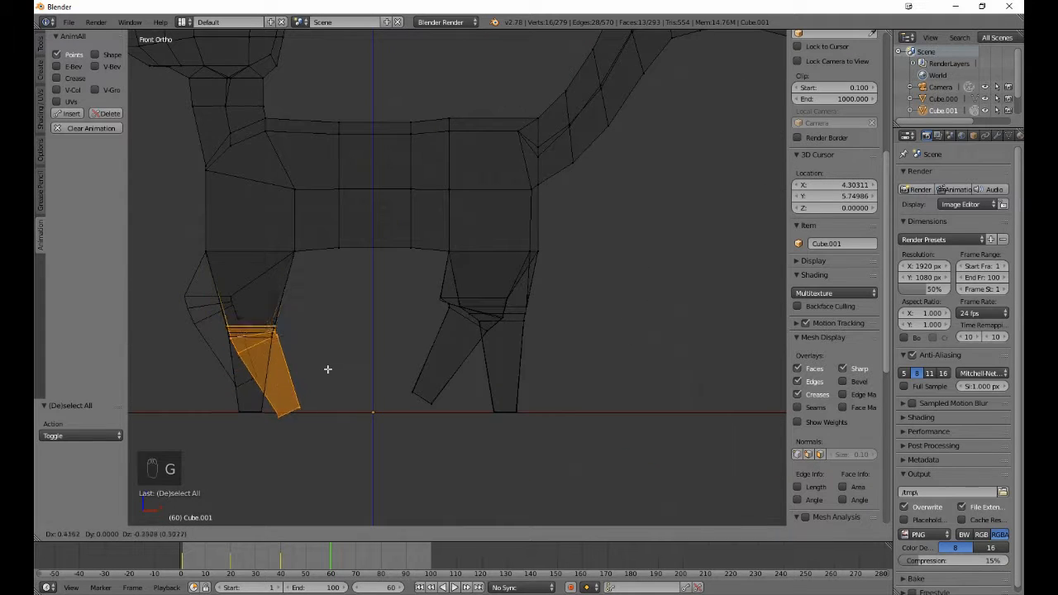
pyautogui.click(327, 371)
# - Deselect the lowered front leg's top loop, rotate the rest about 8°, and move it about -0.051 along X and 0.011 along Z
pyautogui.press('b')
pyautogui.moveTo(221, 309); pyautogui.dragTo(303, 333, button='middle')
pyautogui.press('r')
pyautogui.click(319, 414)
pyautogui.press('g')
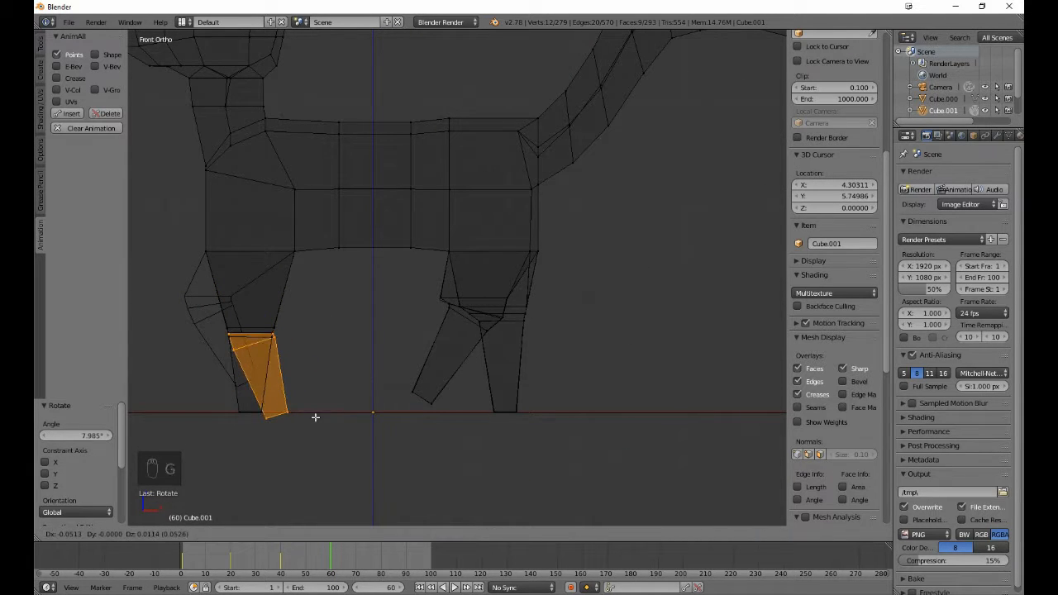
pyautogui.click(315, 416)
# - Deselect the lowered front leg's next loop, rotate and move the remainder to match the straight leg, and undo the extra rotation
pyautogui.press('b')
pyautogui.press('r')
pyautogui.click(314, 423)
pyautogui.press('g')
pyautogui.click(313, 427)
pyautogui.press('r')
pyautogui.click(343, 354)
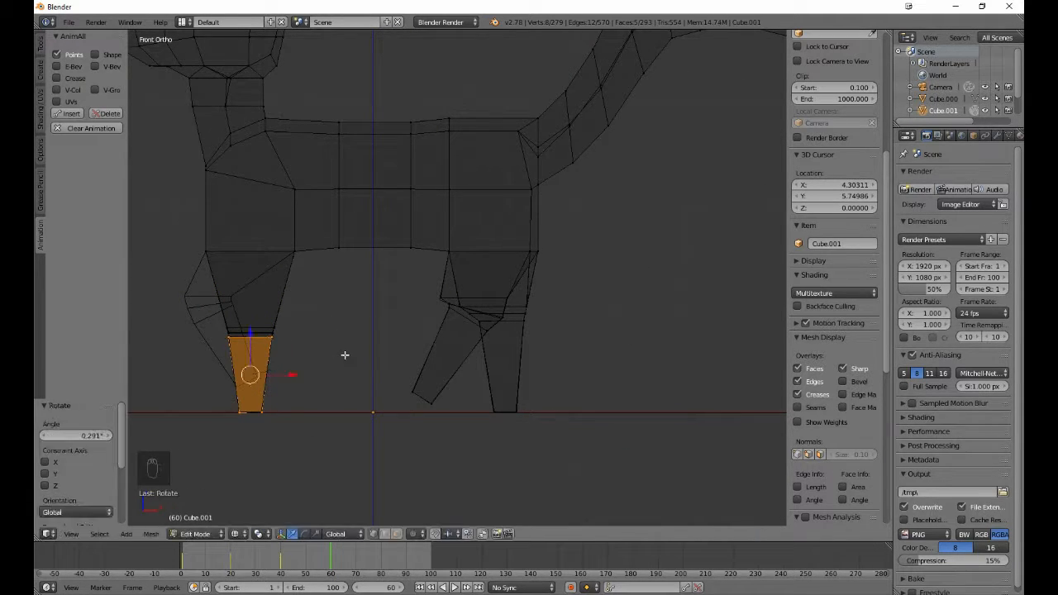
pyautogui.hotkey('ctrl', 'z')
# - Select only the opposite, straight front lower leg with its knee loops and move it about -0.411 along X and 0.302 along Z
pyautogui.moveTo(345, 354); pyautogui.dragTo(442, 372, button='middle')
pyautogui.press('a')
pyautogui.press('b')
pyautogui.moveTo(438, 372); pyautogui.dragTo(364, 486)
pyautogui.press('KP_3')
pyautogui.press('KP_1')
pyautogui.press('g')
pyautogui.click(332, 356)
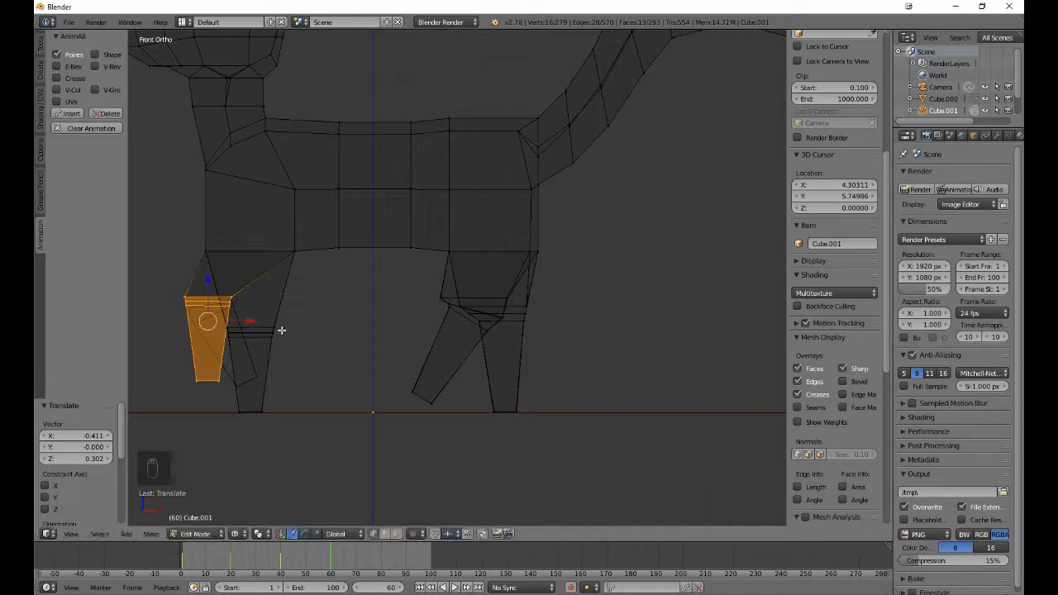
# - Deselect the raised front lower leg's top loop, rotate the rest, and move it about 0.057 along X and -0.029 along Z
pyautogui.press('b')
pyautogui.moveTo(146, 256); pyautogui.dragTo(258, 298, button='middle')
pyautogui.press('r')
pyautogui.click(264, 352)
pyautogui.press('g')
pyautogui.click(267, 355)
# - Deselect the raised front lower leg's next loop, rotate and move the rest, with a final -6.3° turn and about 0.051 along X
pyautogui.press('b')
pyautogui.moveTo(165, 292); pyautogui.dragTo(259, 313, button='middle')
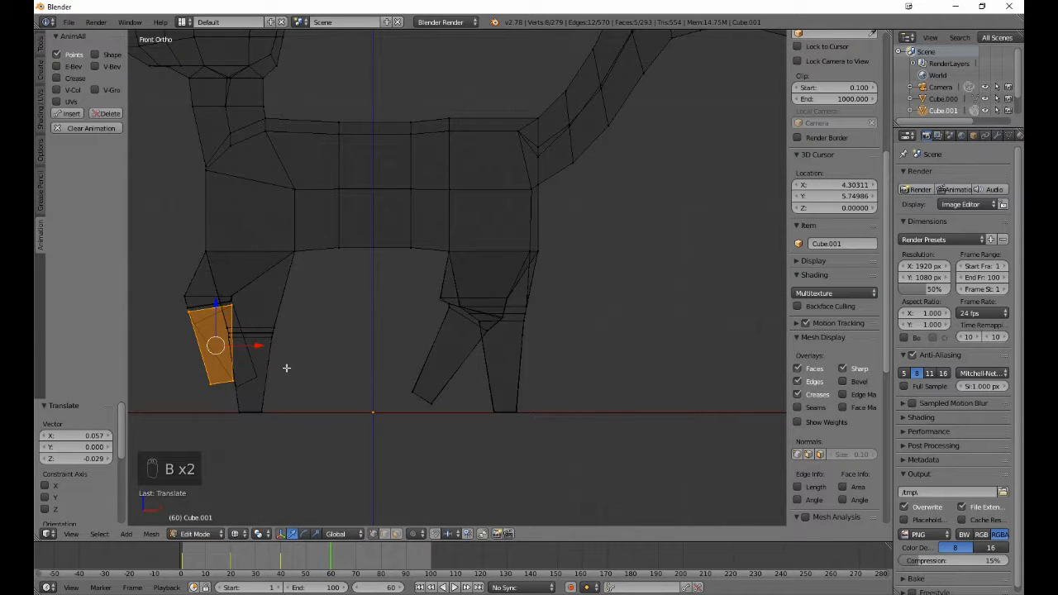
pyautogui.press('r')
pyautogui.click(288, 355)
pyautogui.press('g')
pyautogui.click(328, 392)
pyautogui.click(332, 380)
pyautogui.press('g')
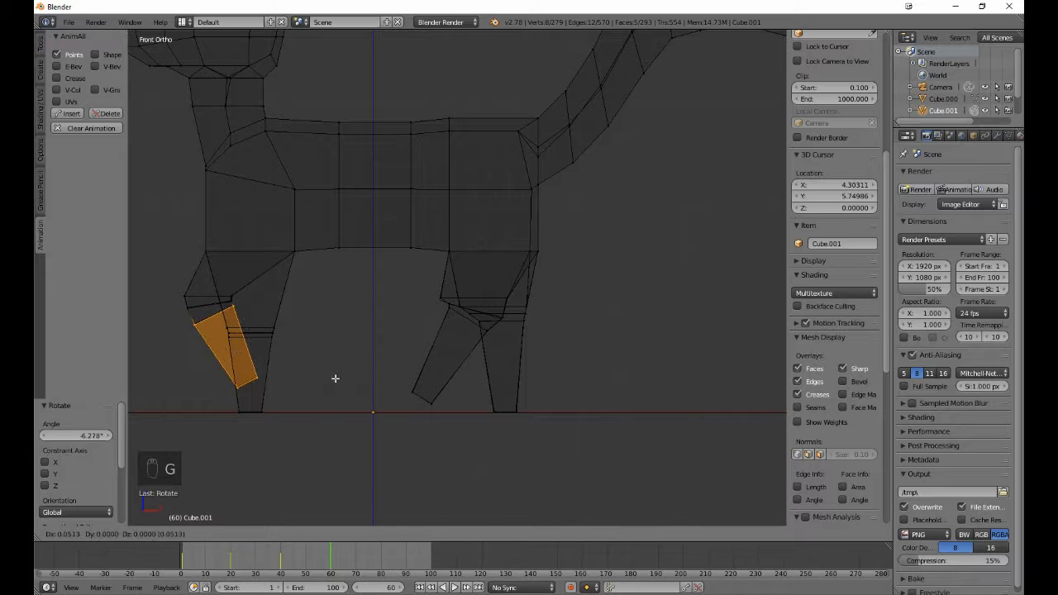
pyautogui.click(336, 378)
# - Select only the forward-bent back lower leg with its knee loops and move it about 0.182 along X and -0.086 along Z
pyautogui.press('a')
pyautogui.press('b')
pyautogui.moveTo(377, 278); pyautogui.dragTo(447, 406)
pyautogui.press('b')
pyautogui.moveTo(455, 263); pyautogui.dragTo(535, 406)
pyautogui.press('g')
pyautogui.press('b')
# - Deselect the lowered back leg's top loop, rotate the rest towards vertical, and move it into line with the straight back leg
pyautogui.press('b')
pyautogui.moveTo(450, 295); pyautogui.dragTo(536, 311, button='middle')
pyautogui.press('r')
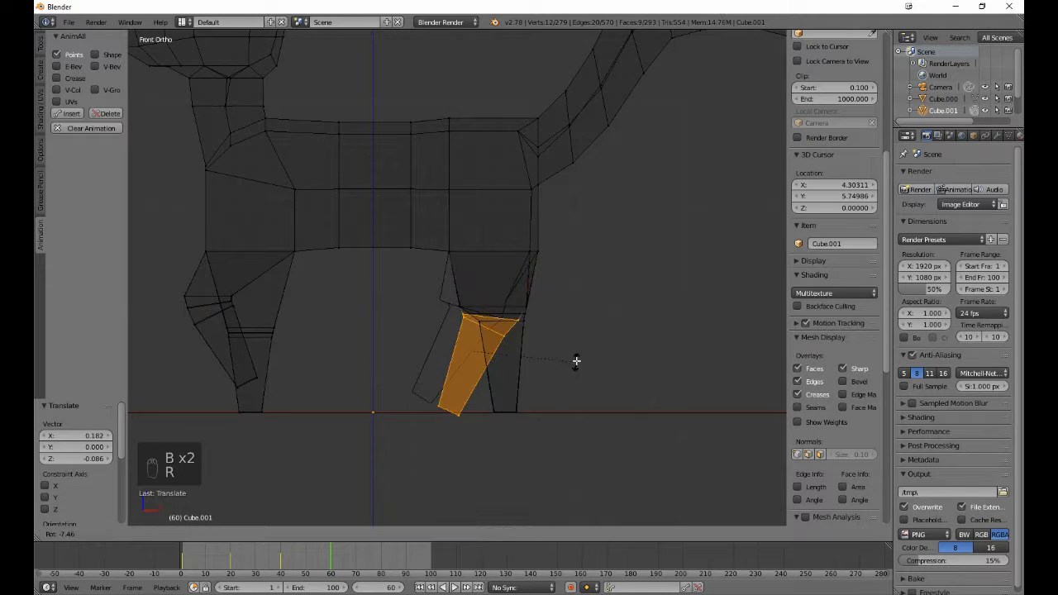
pyautogui.click(583, 348)
pyautogui.press('g')
pyautogui.click(590, 347)
# - Deselect the lowered back leg's next loop, rotate the remainder about -18.1°, and move it to match the straight leg
pyautogui.press('b')
pyautogui.moveTo(456, 301); pyautogui.dragTo(530, 318, button='middle')
pyautogui.press('r')
pyautogui.click(533, 354)
pyautogui.moveTo(525, 368); pyautogui.dragTo(543, 369)
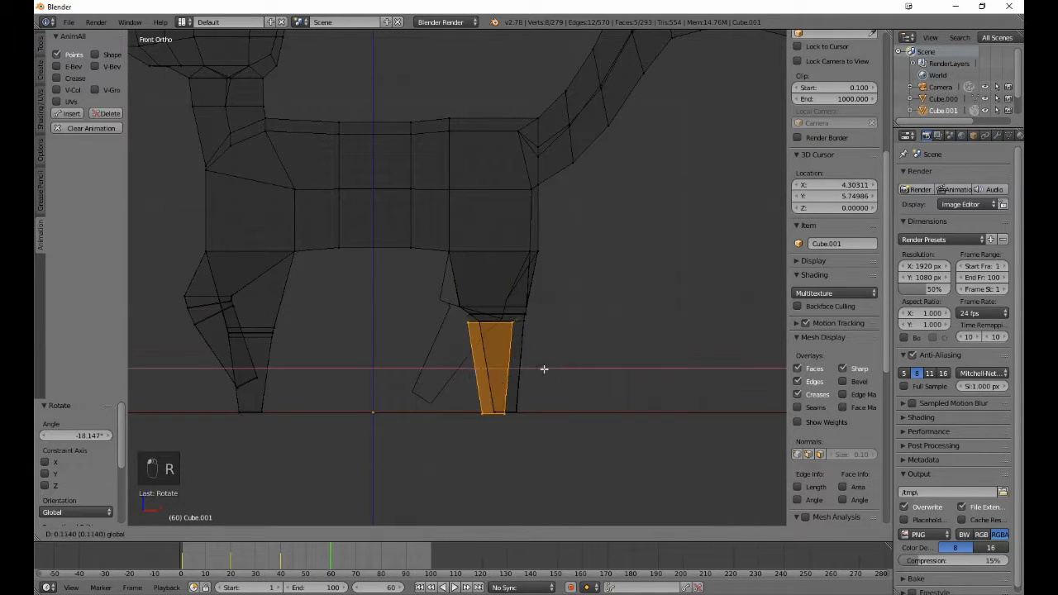
pyautogui.press('g')
pyautogui.click(569, 434)
# - Select only the opposite, straight back lower leg with its knee loops and move it about -0.181 along X and 0.092 along Z
pyautogui.press('a')
pyautogui.press('z')
pyautogui.moveTo(411, 416); pyautogui.dragTo(538, 384, button='middle')
pyautogui.hotkey('ctrl', 'z')
pyautogui.press('a')
pyautogui.press('b')
pyautogui.moveTo(529, 298); pyautogui.dragTo(592, 449)
pyautogui.press('z')
pyautogui.press('b')
pyautogui.press('z')
pyautogui.press('KP_3')
pyautogui.press('KP_1')
pyautogui.press('z')
pyautogui.scroll(3, 609, 467)
pyautogui.press('g')
pyautogui.click(565, 440)
# - Deselect the raised back lower leg's top loop, rotate the rest forward, and move it back under the knee
pyautogui.press('b')
pyautogui.press('b')
pyautogui.moveTo(418, 295); pyautogui.dragTo(565, 317, button='middle')
pyautogui.press('r')
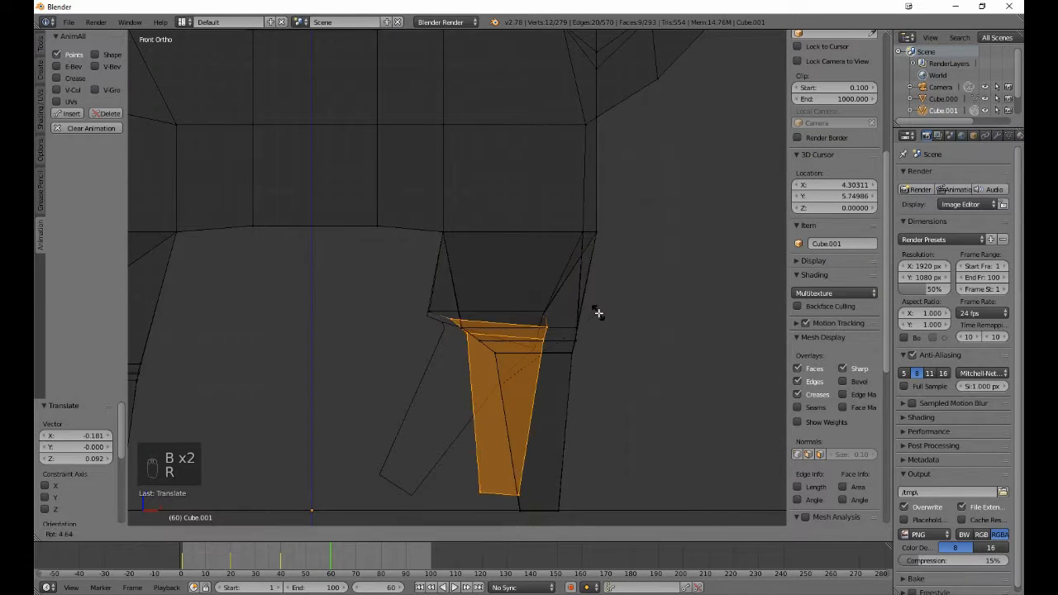
pyautogui.click(590, 361)
pyautogui.press('g')
pyautogui.click(572, 373)
# - Deselect the raised back leg's next loop, rotate the remainder, and move it about -0.224 along X and 0.046 along Z
pyautogui.press('b')
pyautogui.moveTo(439, 302); pyautogui.dragTo(541, 351, button='middle')
pyautogui.click(602, 349)
pyautogui.press('g')
pyautogui.click(554, 403)
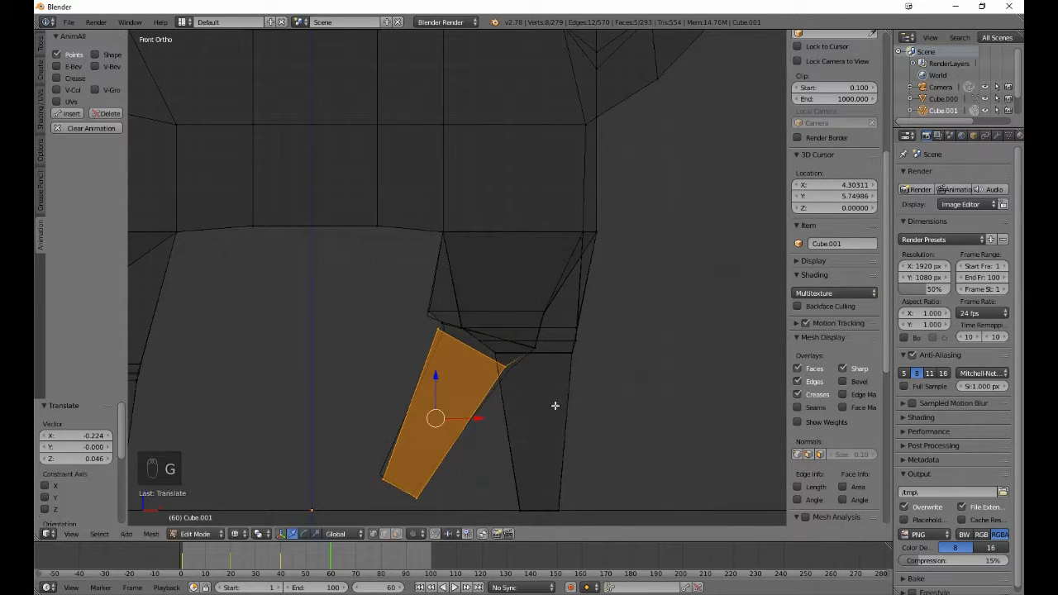
# - Select the whole cat mesh and insert an AnimAll points keyframe at frame 60
pyautogui.press('a')
pyautogui.press('a')
pyautogui.hotkey('ctrl', 'z')
pyautogui.press('a')
pyautogui.click(69, 114)
# - Advance the timeline from frame 60 to frame 80
pyautogui.scroll(-2, 368, 314)
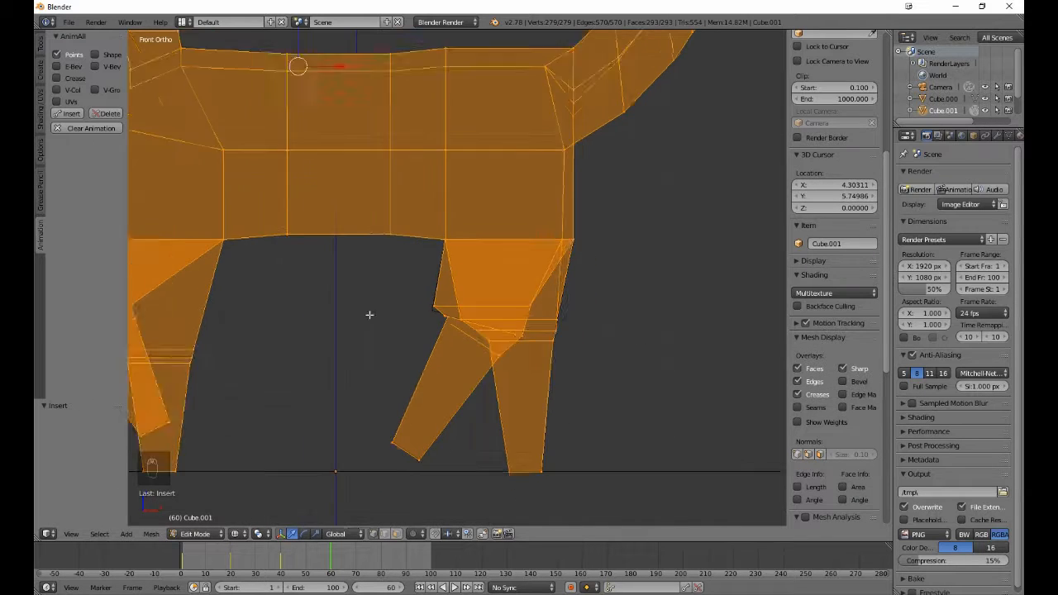
pyautogui.press('Right')
pyautogui.press('Right')
pyautogui.press('Right')
pyautogui.press('Right')
pyautogui.press('Right')
pyautogui.press('Right')
pyautogui.press('Right')
pyautogui.press('Right')
pyautogui.press('Right')
pyautogui.press('Right')
pyautogui.press('Right')
pyautogui.press('Right')
pyautogui.press('Right')
pyautogui.press('Right')
pyautogui.press('Right')
pyautogui.press('Right')
pyautogui.press('Right')
pyautogui.press('Right')
pyautogui.press('Right')
pyautogui.press('Right')
# - Select only the raised front lower leg with its knee loops and move it down and back to the straight leg's knee
pyautogui.keyDown('shift'); pyautogui.moveTo(364, 360); pyautogui.dragTo(491, 381, button='middle'); pyautogui.keyUp('shift')
pyautogui.press('a')
pyautogui.press('b')
pyautogui.moveTo(250, 308); pyautogui.dragTo(330, 357)
pyautogui.press('b')
pyautogui.moveTo(310, 393); pyautogui.dragTo(355, 445)
pyautogui.press('g')
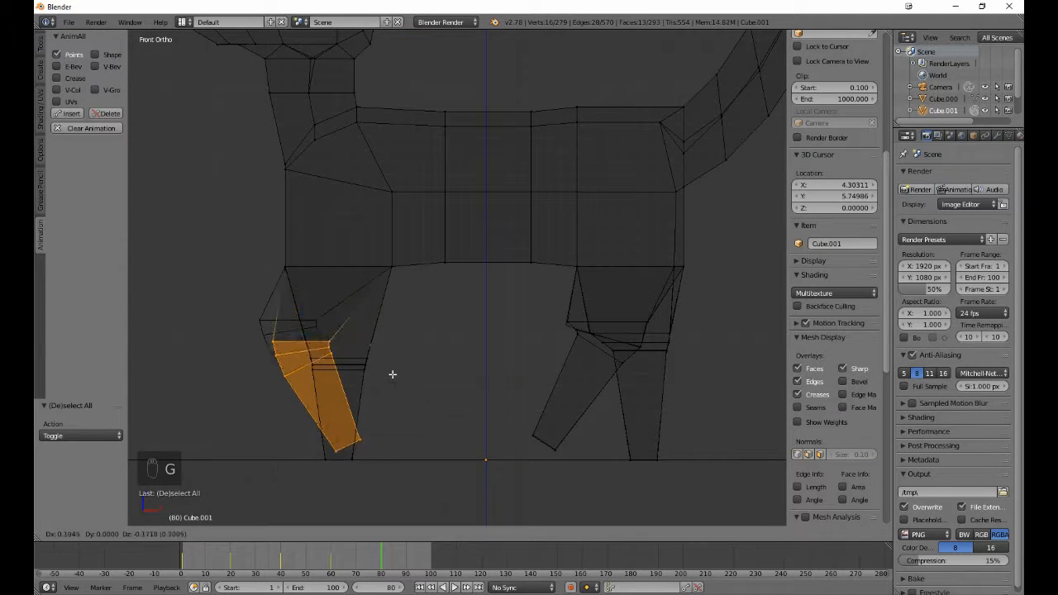
pyautogui.click(424, 383)
# - Rotate the lowered front lower leg below its top loop and move it about -0.057 along X and 0.010 along Z
pyautogui.press('r')
pyautogui.click(414, 351)
pyautogui.press('g')
pyautogui.click(424, 446)
# - Rotate the lowered front leg's remaining end section upright and move it to match the straight front leg
pyautogui.press('r')
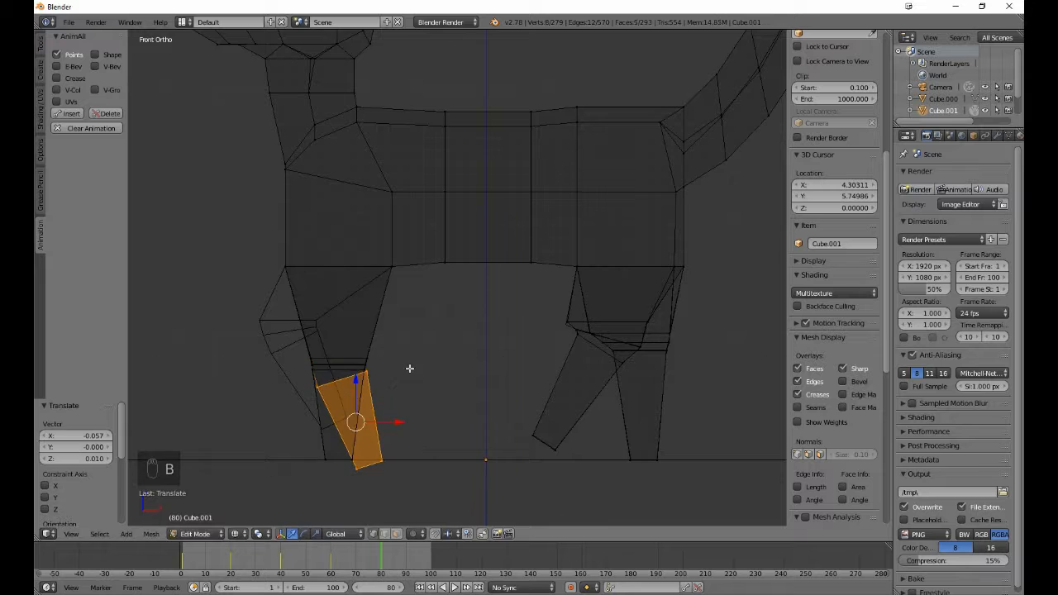
pyautogui.click(420, 378)
pyautogui.press('g')
pyautogui.click(417, 377)
# - Select only the opposite, straight front lower leg with its knee loops and move it forward and up into the raised pose
pyautogui.moveTo(417, 377); pyautogui.dragTo(521, 396, button='middle')
pyautogui.press('a')
pyautogui.press('b')
pyautogui.moveTo(463, 362); pyautogui.dragTo(560, 496)
pyautogui.press('KP_3')
pyautogui.press('KP_1')
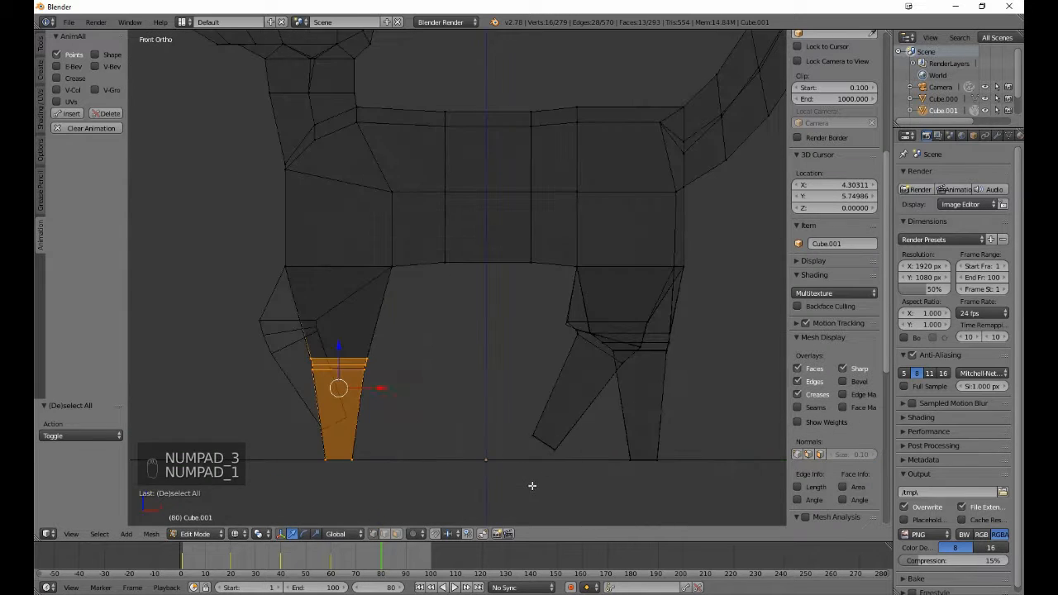
pyautogui.press('g')
pyautogui.click(481, 447)
# - Rotate the raised front lower leg below its top loop and move it about 0.062 along X and -0.024 along Z
pyautogui.press('r')
pyautogui.click(363, 390)
pyautogui.press('g')
pyautogui.click(369, 394)
# - Deselect the raised front leg's next loop, rotate and move the remainder backward, and finish with a -1.9° rotation
pyautogui.press('b')
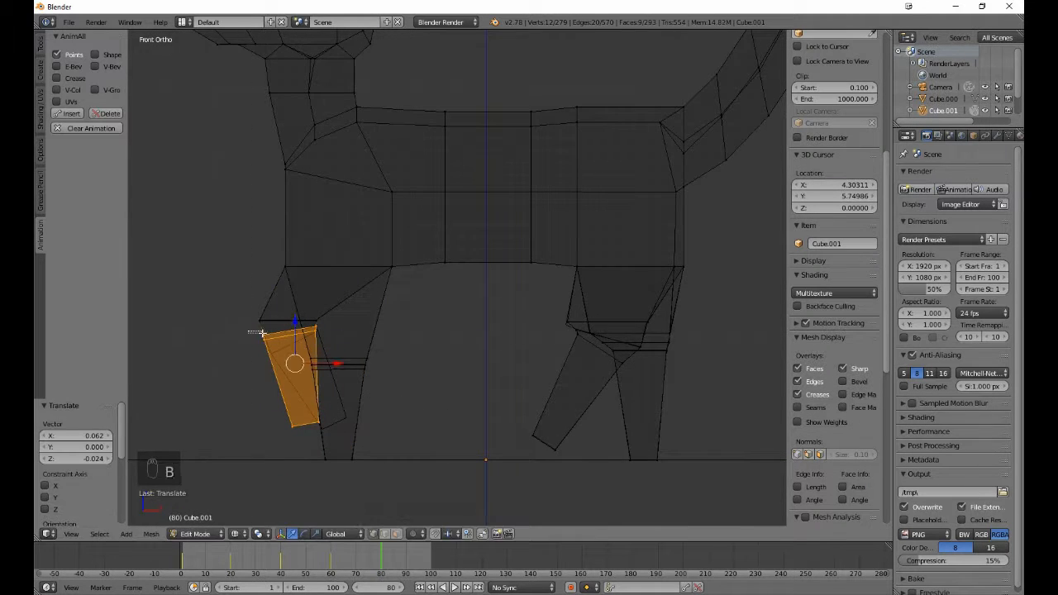
pyautogui.moveTo(255, 333); pyautogui.dragTo(269, 338, button='middle')
pyautogui.press('r')
pyautogui.click(392, 402)
pyautogui.press('g')
pyautogui.click(415, 403)
pyautogui.press('r')
pyautogui.click(413, 435)
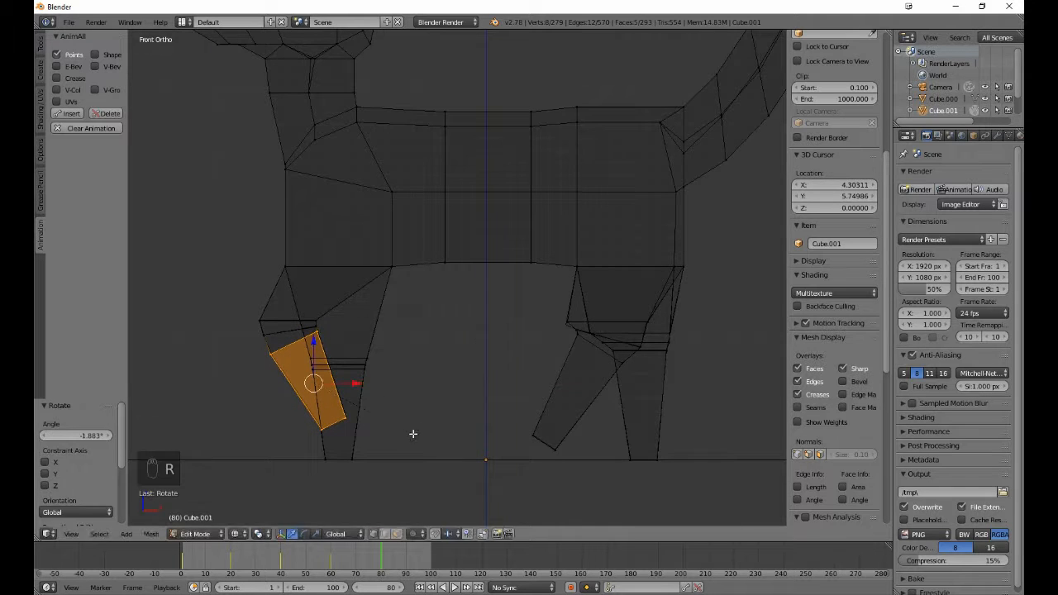
# - Select only the raised back lower leg with its knee loops and move it about 0.176 along X and -0.086 along Z
pyautogui.press('a')
pyautogui.press('b')
pyautogui.moveTo(522, 306); pyautogui.dragTo(583, 460)
pyautogui.press('b')
pyautogui.moveTo(625, 306); pyautogui.dragTo(666, 371)
pyautogui.press('b')
pyautogui.press('g')
pyautogui.click(700, 422)
# - Deselect the top loop of the newly lowered back leg, rotate the rest towards vertical, and move it under the knee
pyautogui.press('b')
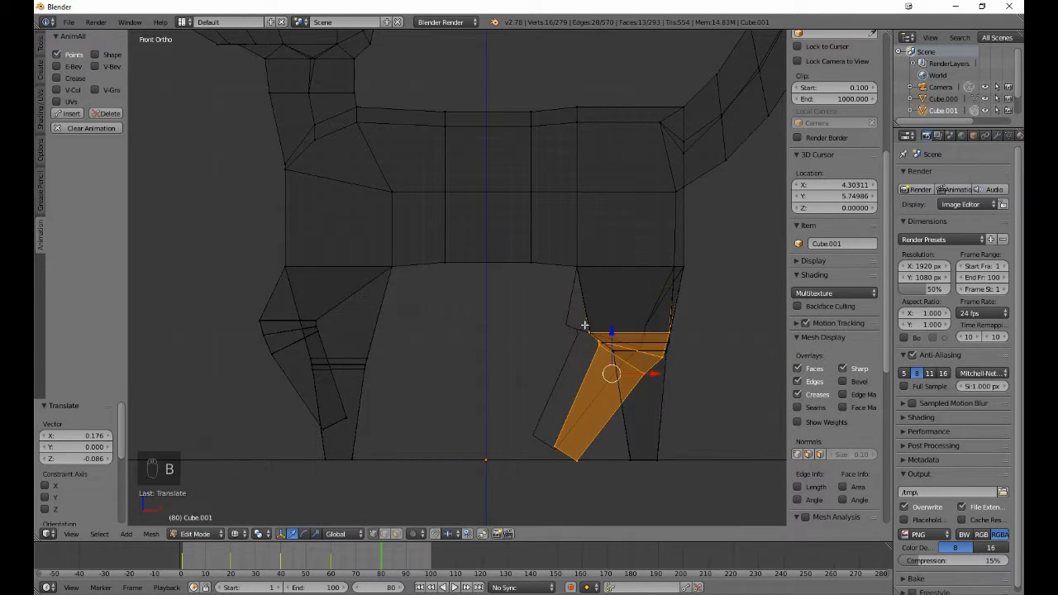
pyautogui.moveTo(583, 323); pyautogui.dragTo(683, 339, button='middle')
pyautogui.press('r')
pyautogui.click(721, 397)
pyautogui.press('g')
pyautogui.click(742, 395)
# - Deselect the lowered back leg's next loop, redoing the box selection, and rotate and move the remainder onto the straight leg
pyautogui.press('b')
pyautogui.hotkey('ctrl', 'z')
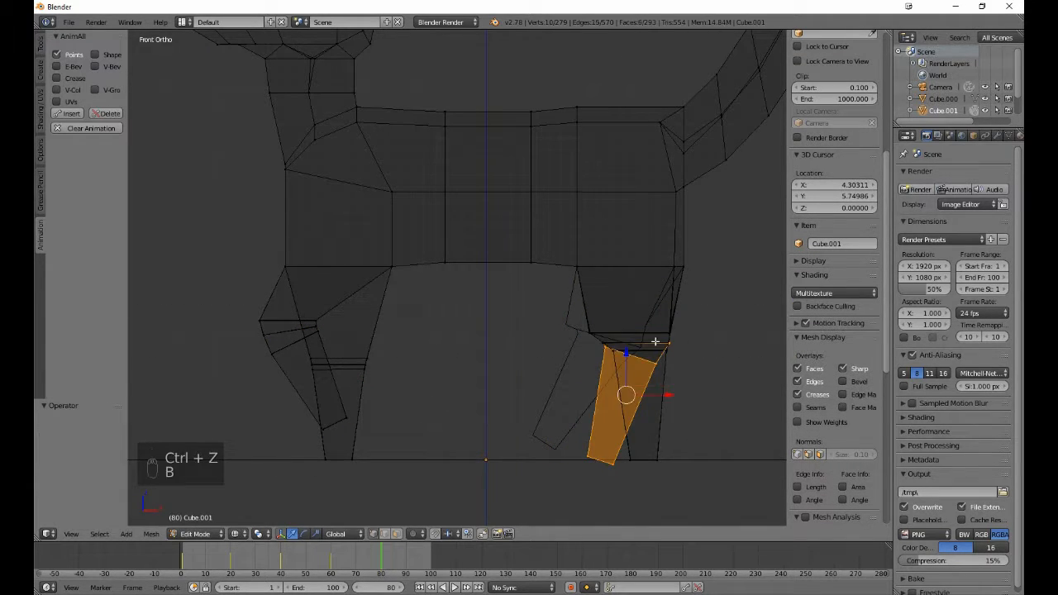
pyautogui.press('r')
pyautogui.click(716, 394)
pyautogui.press('g')
pyautogui.click(689, 463)
# - Select only the other straight back lower leg with its knee loops and move it forward onto the reference cat's bent knee
pyautogui.press('a')
pyautogui.hotkey('ctrl', 'z')
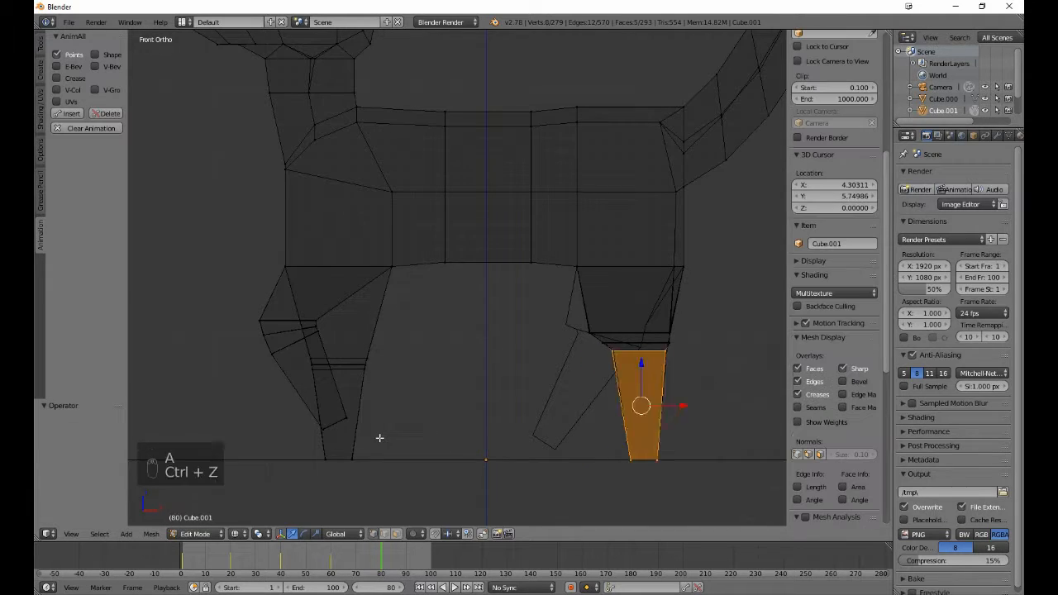
pyautogui.moveTo(378, 437); pyautogui.dragTo(465, 411, button='middle')
pyautogui.press('a')
pyautogui.press('b')
pyautogui.moveTo(533, 356); pyautogui.dragTo(603, 515)
pyautogui.press('b')
pyautogui.moveTo(626, 362); pyautogui.dragTo(577, 413)
pyautogui.press('KP_1')
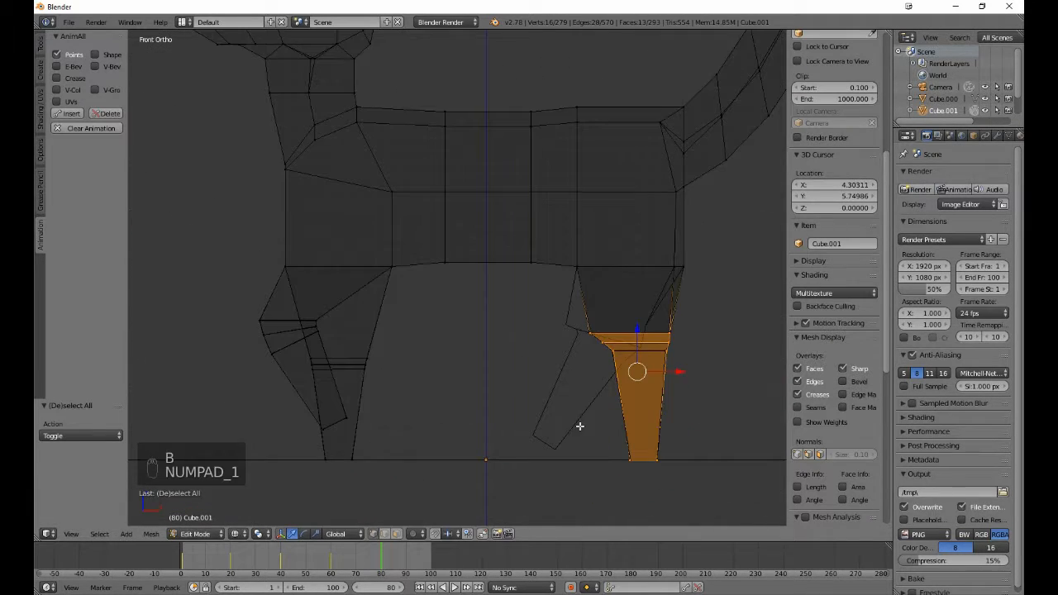
pyautogui.press('g')
pyautogui.click(588, 437)
# - Deselect that back leg's top knee loop, rotate the remainder about 21°, and adjust its angle and position under the bent knee
pyautogui.press('b')
pyautogui.moveTo(552, 301); pyautogui.dragTo(668, 327, button='middle')
pyautogui.press('r')
pyautogui.click(673, 377)
pyautogui.press('g')
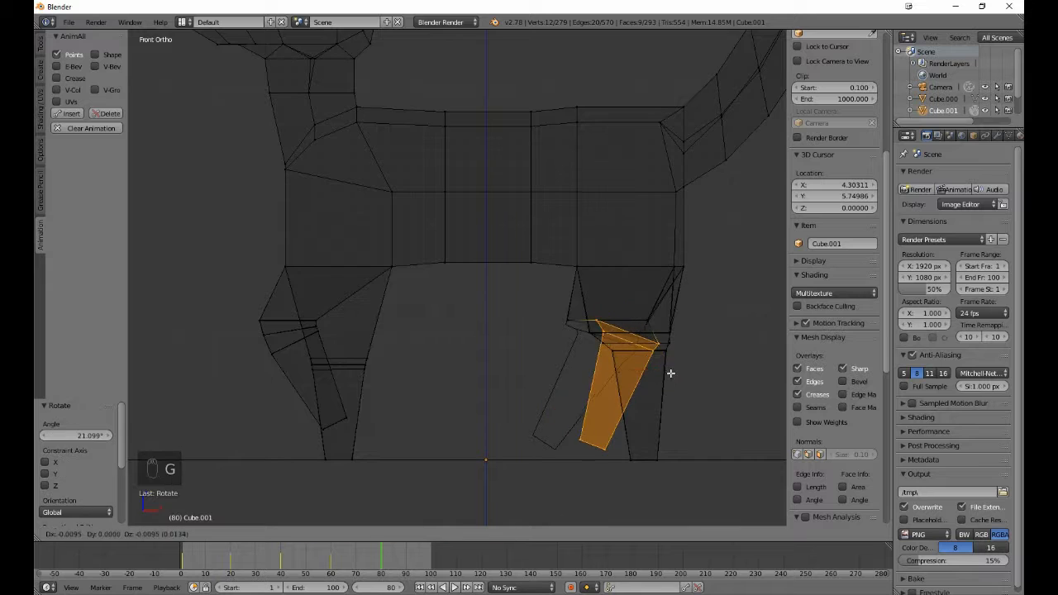
pyautogui.click(650, 381)
pyautogui.press('r')
pyautogui.click(690, 393)
pyautogui.press('g')
pyautogui.click(676, 406)
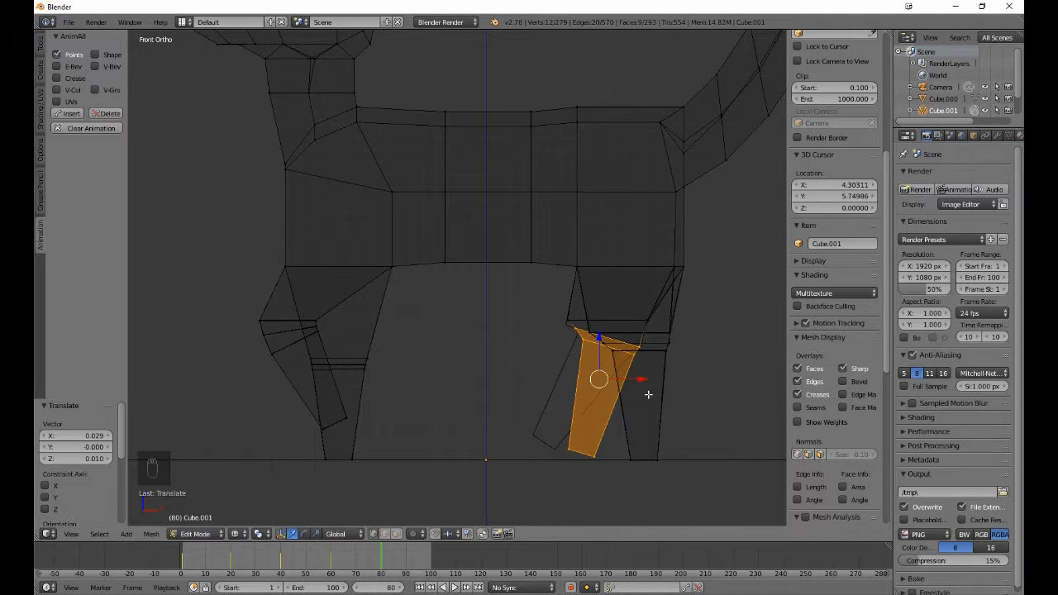
# - Deselect that back leg's next loop, rotate and move the remainder onto the reference cat's raised leg, and clear the selection
pyautogui.press('b')
pyautogui.press('b')
pyautogui.moveTo(626, 332); pyautogui.dragTo(661, 351, button='middle')
pyautogui.press('r')
pyautogui.click(664, 380)
pyautogui.press('g')
pyautogui.click(651, 377)
pyautogui.press('r')
pyautogui.click(674, 351)
pyautogui.press('g')
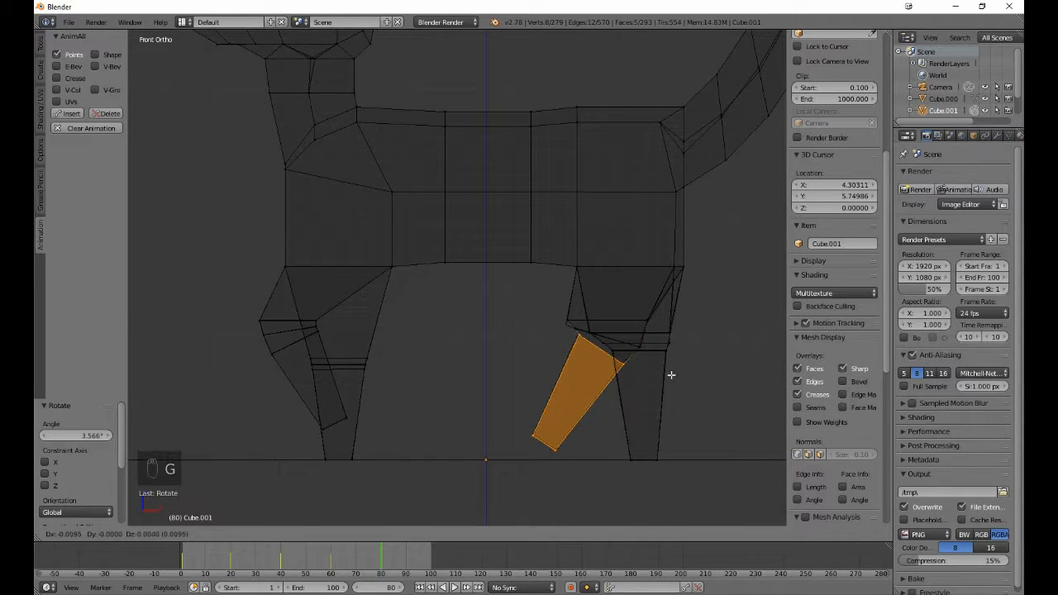
pyautogui.click(671, 375)
pyautogui.press('a')
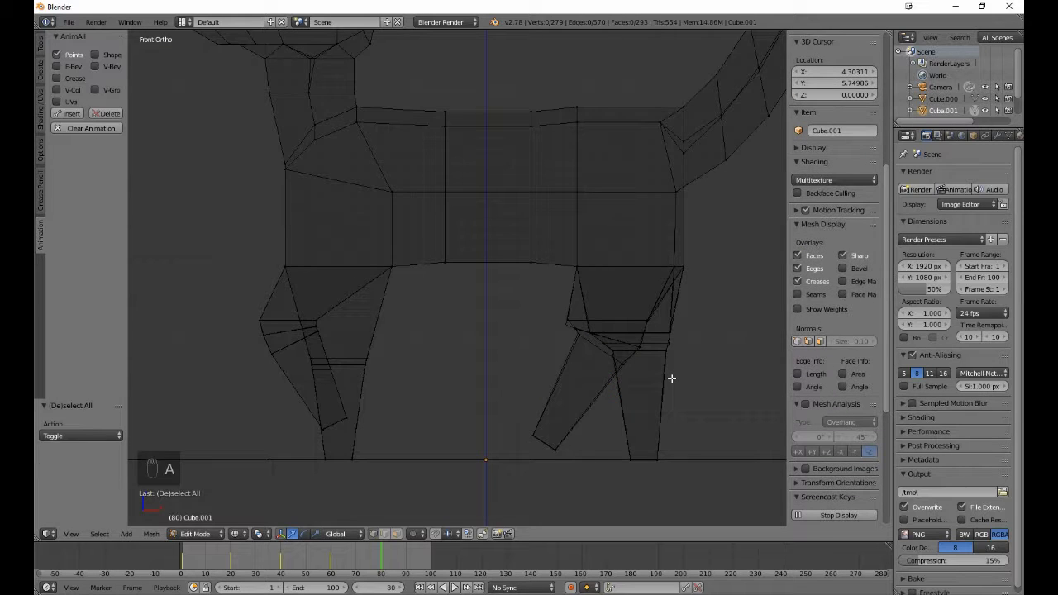
# - Insert an AnimAll point keyframe for all vertices at frame 80 and set the animation's end frame to 80
pyautogui.press('a')
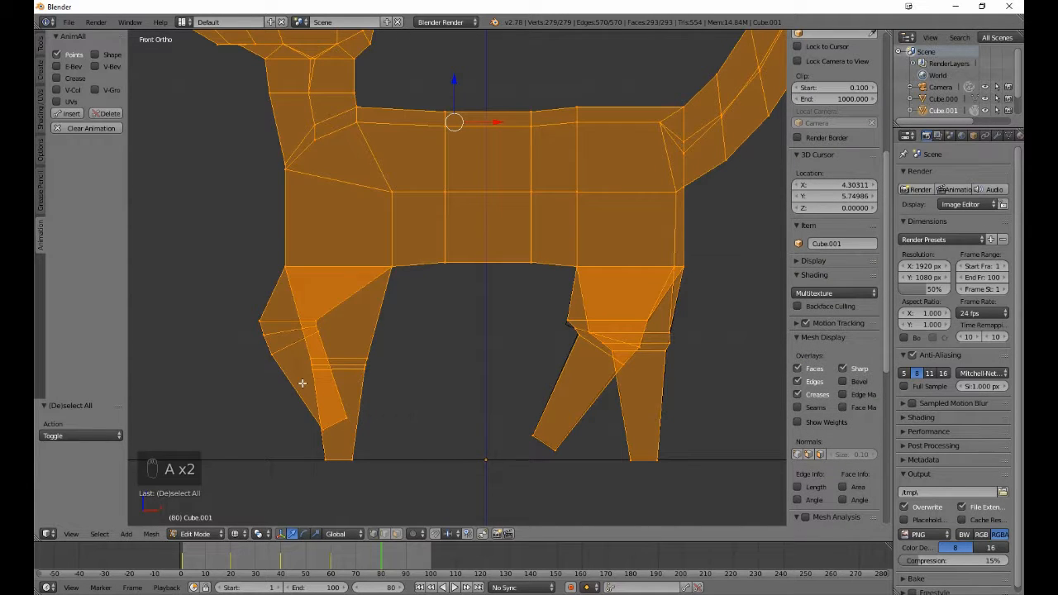
pyautogui.click(68, 113)
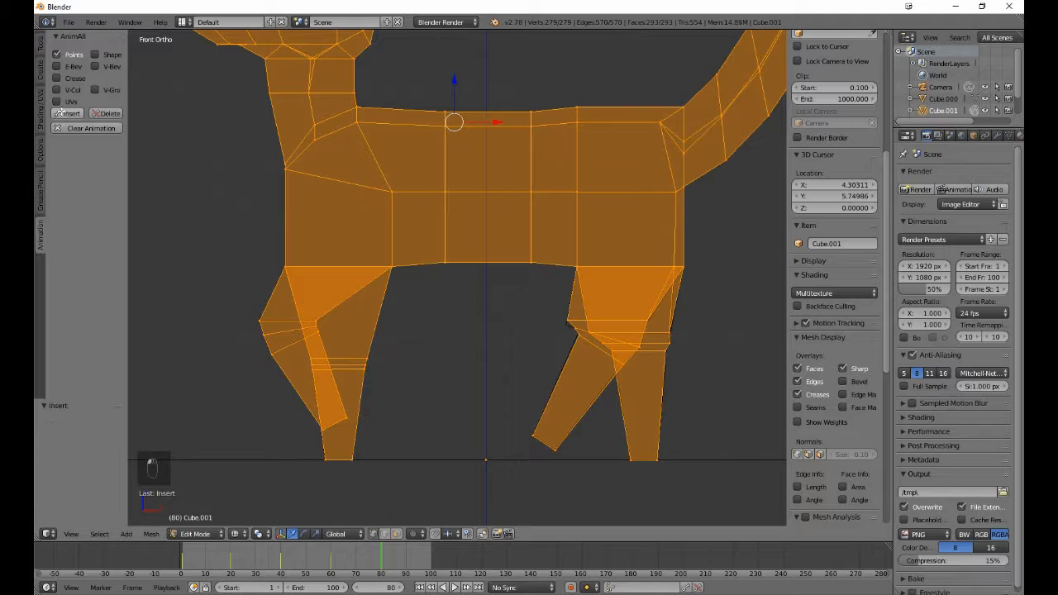
pyautogui.click(331, 588)
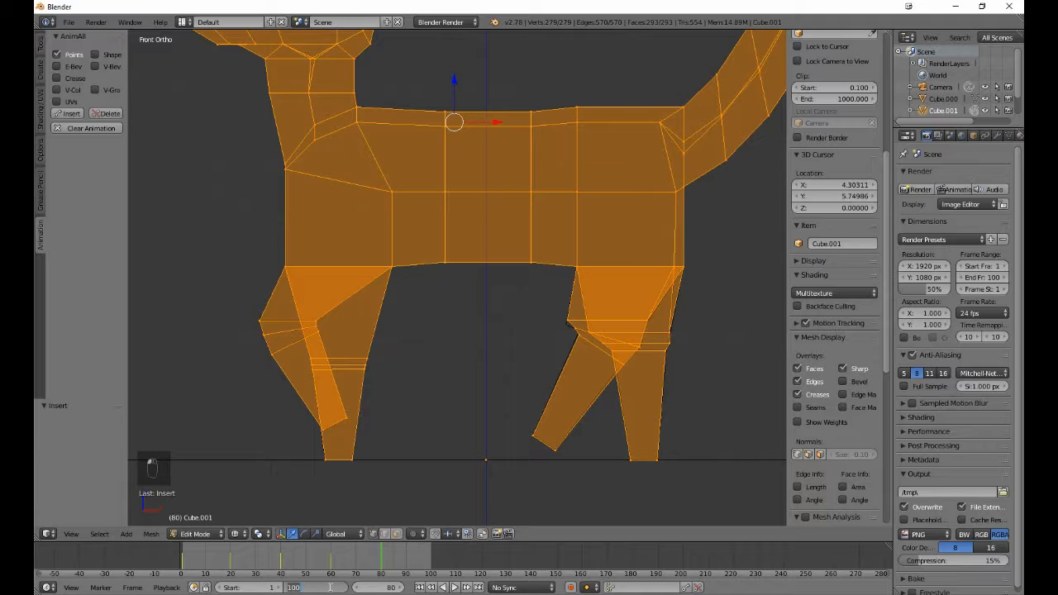
pyautogui.write('80')
pyautogui.press('Return')
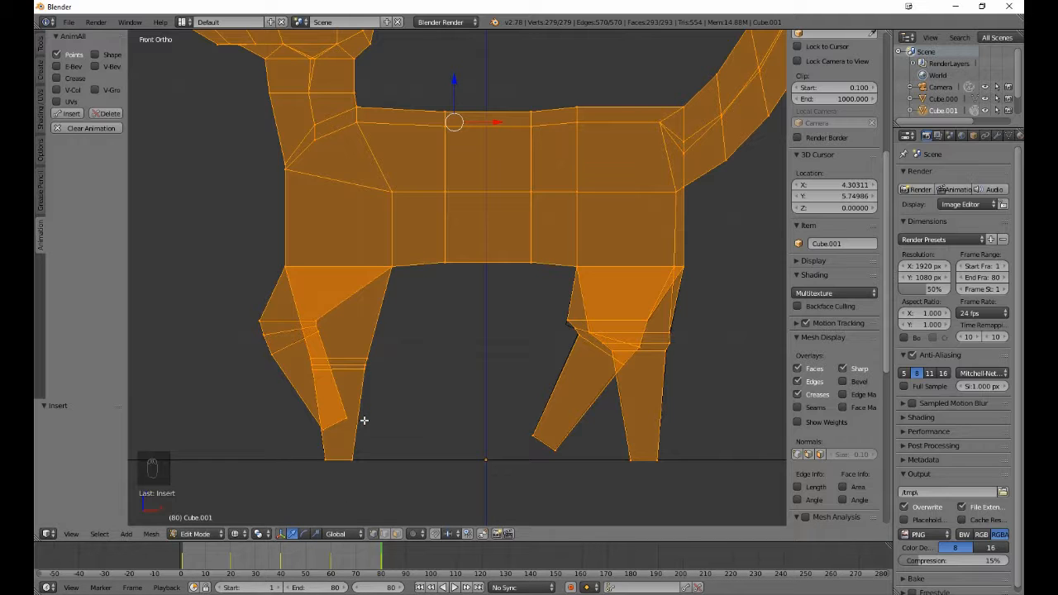
# - Leave Edit Mode and display the whole cat with solid shading
pyautogui.press('Tab')
pyautogui.scroll(-4, 365, 425)
pyautogui.scroll(-1, 365, 425)
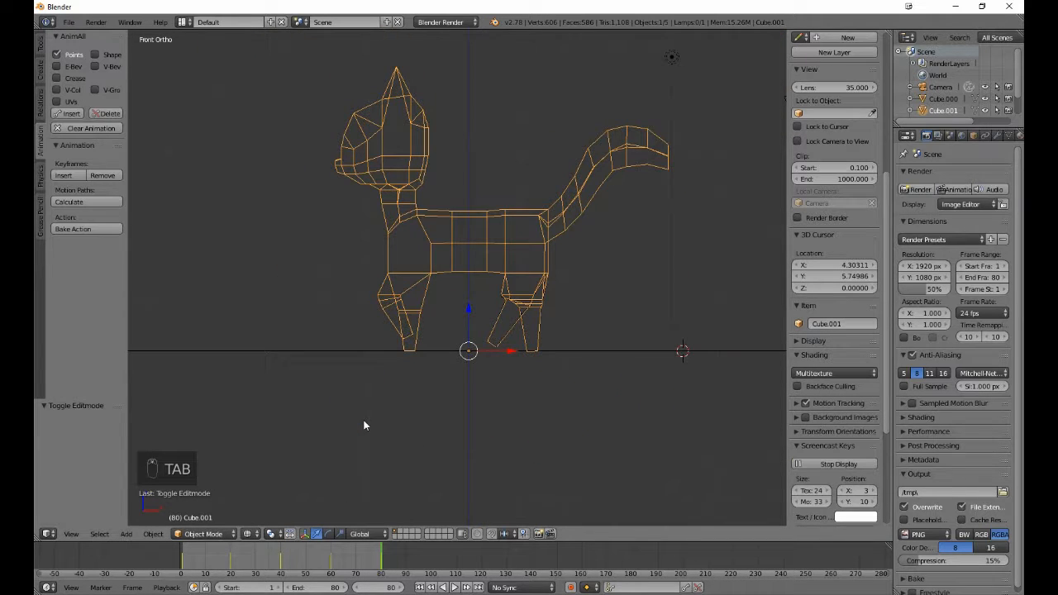
pyautogui.press('z')
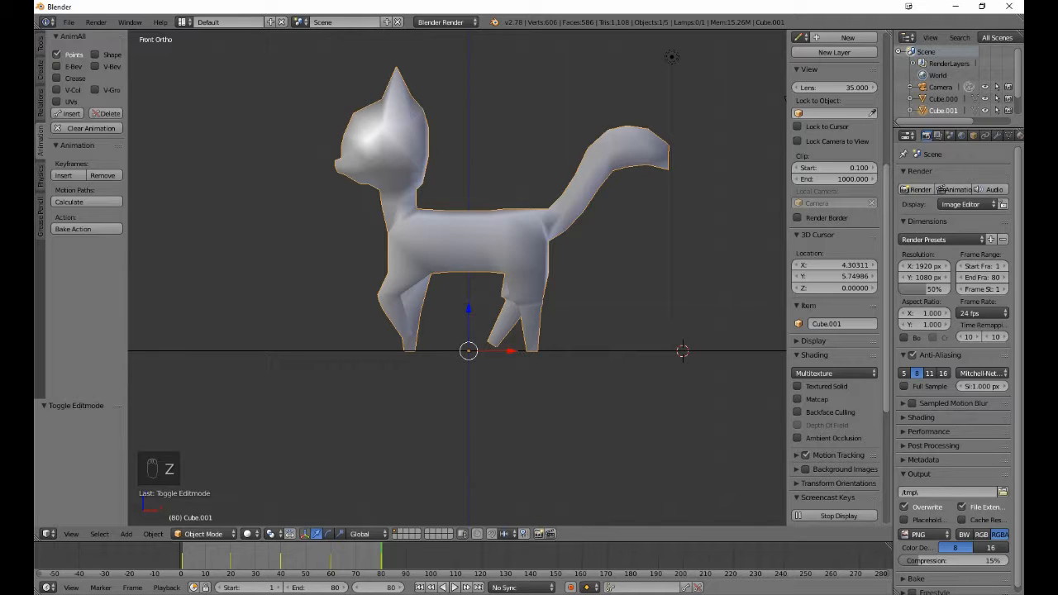
# - Play the leg animation from the first frame, check it from an angled view, and stop playback
pyautogui.click(419, 587)
pyautogui.click(454, 587)
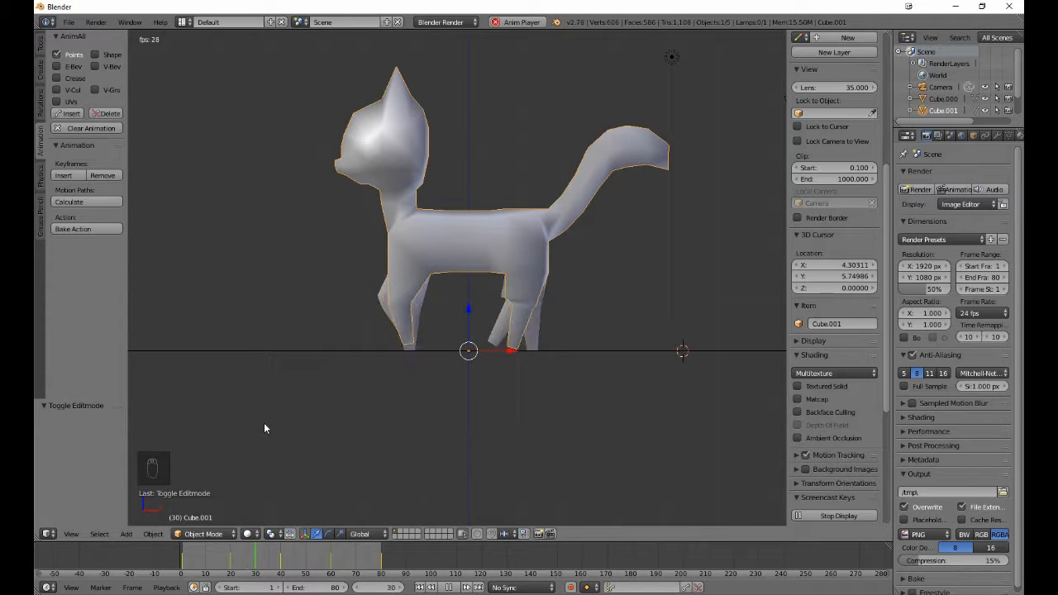
pyautogui.moveTo(263, 423); pyautogui.dragTo(300, 451, button='middle')
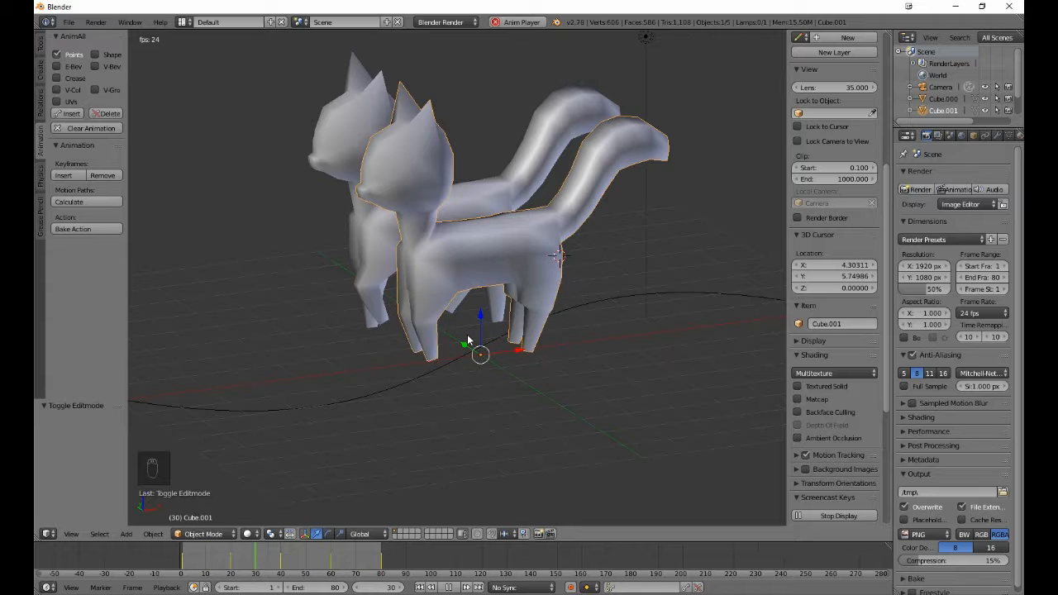
pyautogui.press('Tab')
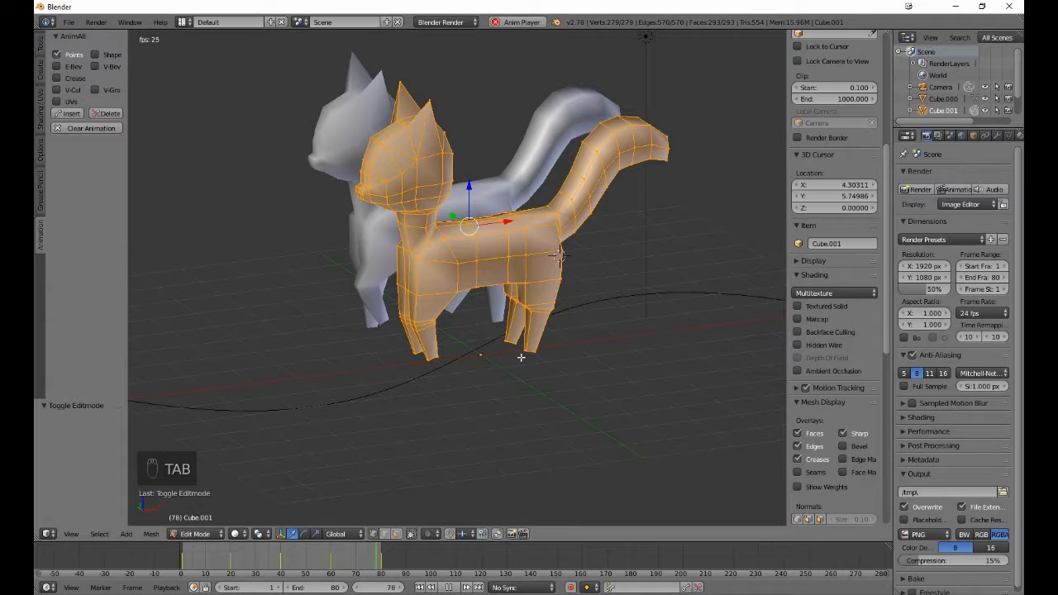
pyautogui.press('Tab')
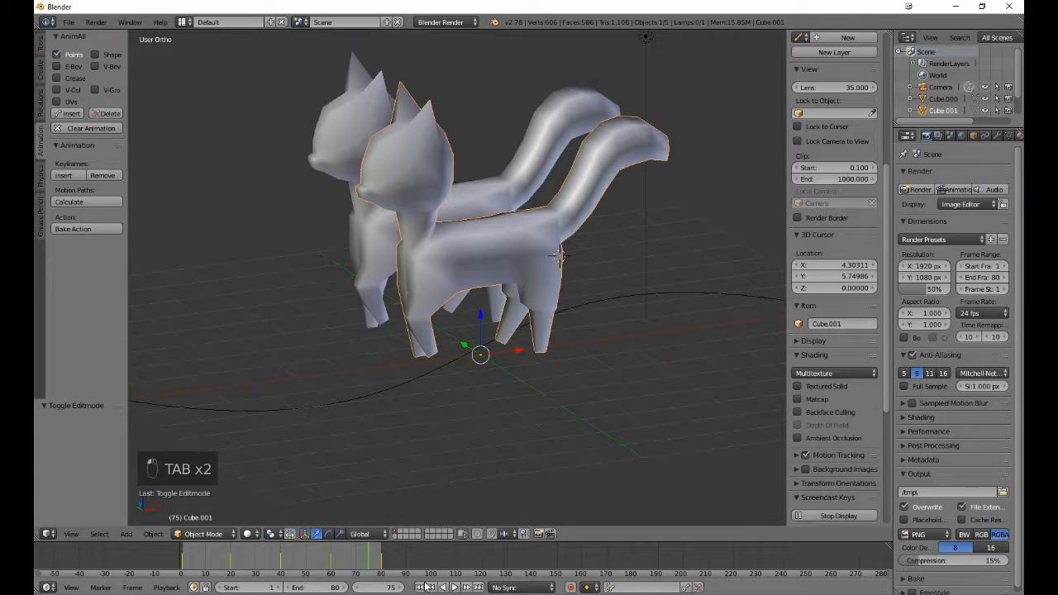
pyautogui.click(448, 587)
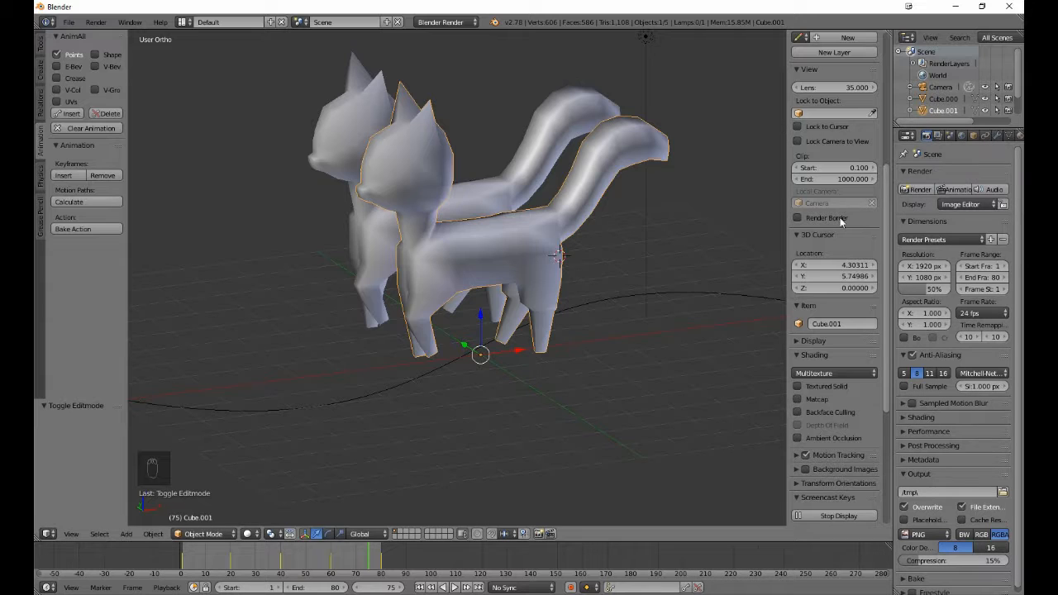
# - Add a Follow Path object constraint to the animated cat with NurbsPath as its target
pyautogui.click(985, 135)
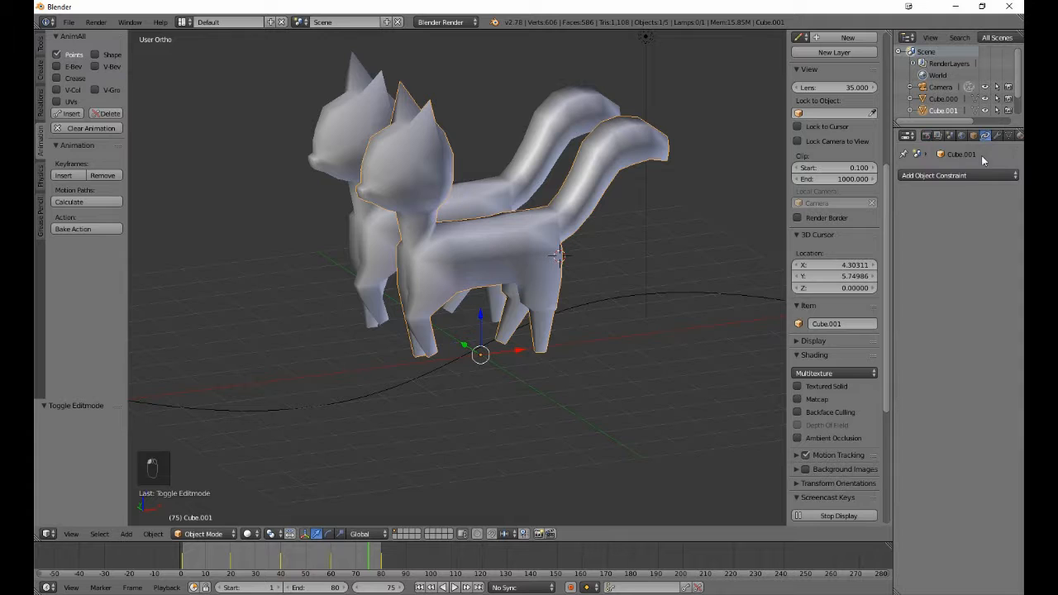
pyautogui.click(979, 175)
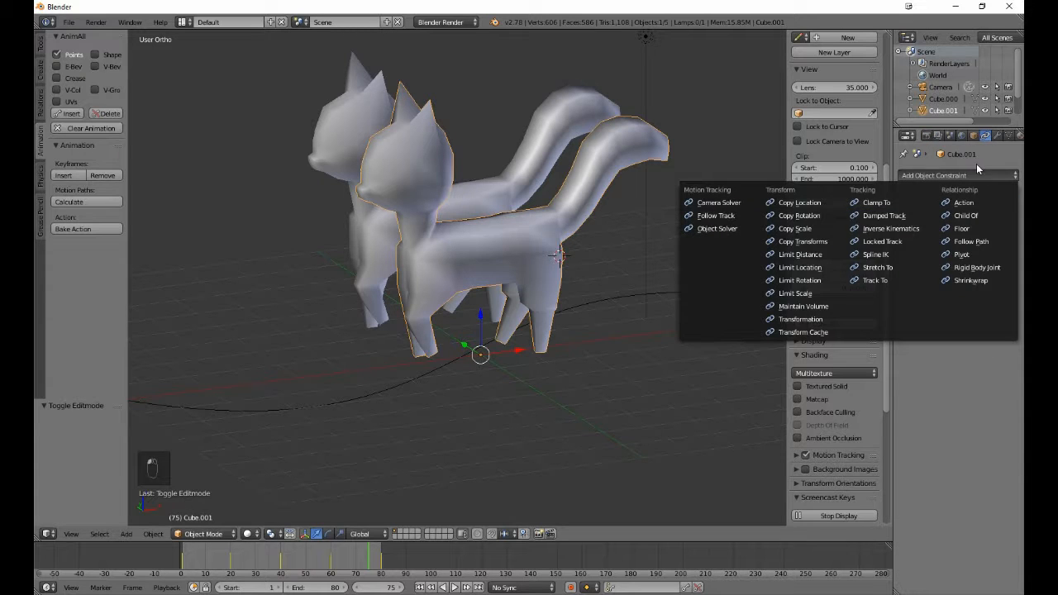
pyautogui.click(975, 177)
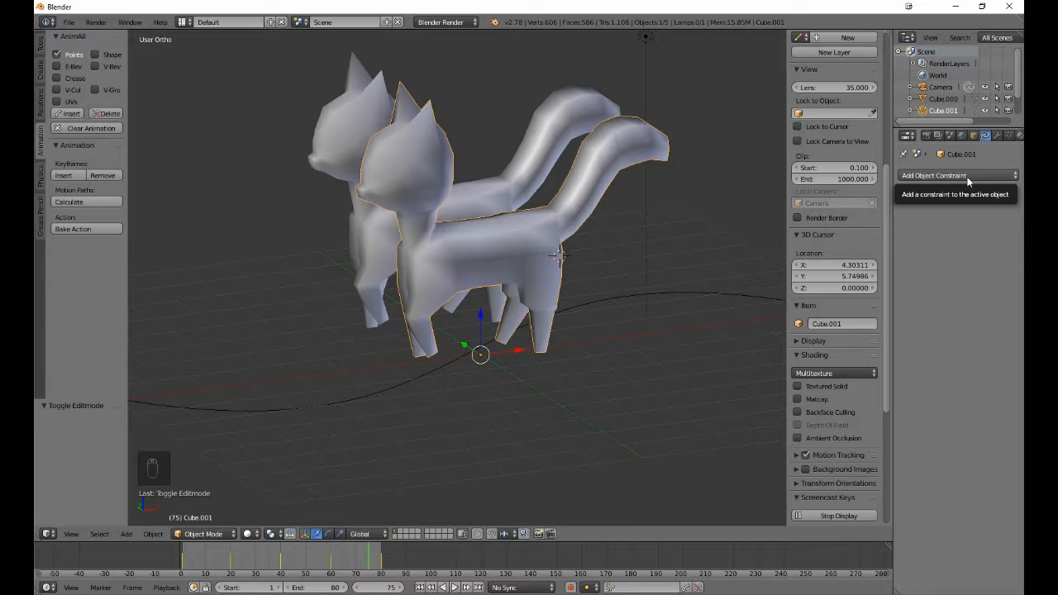
pyautogui.click(967, 176)
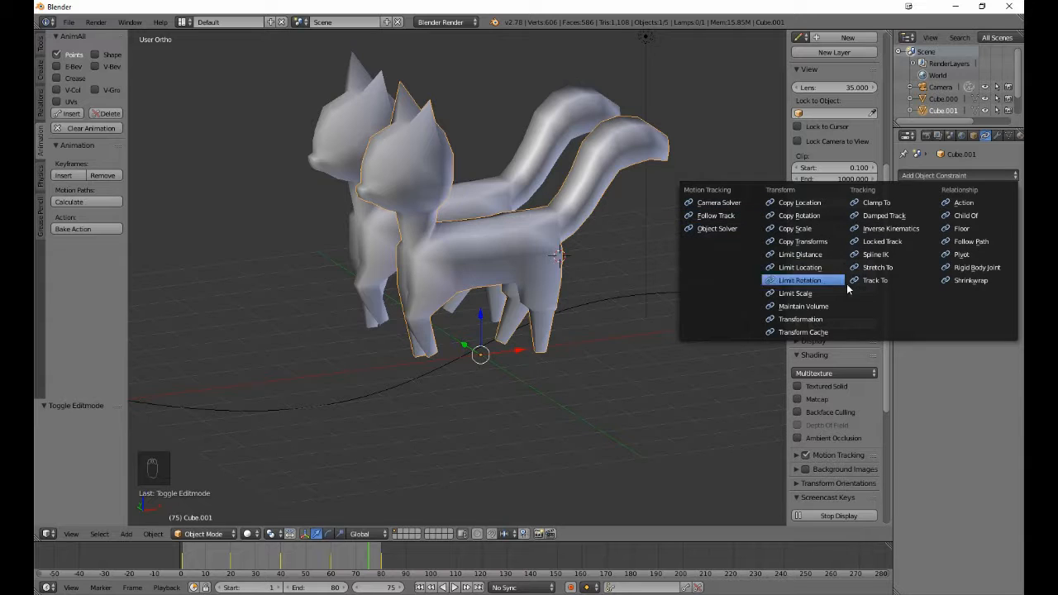
pyautogui.click(978, 242)
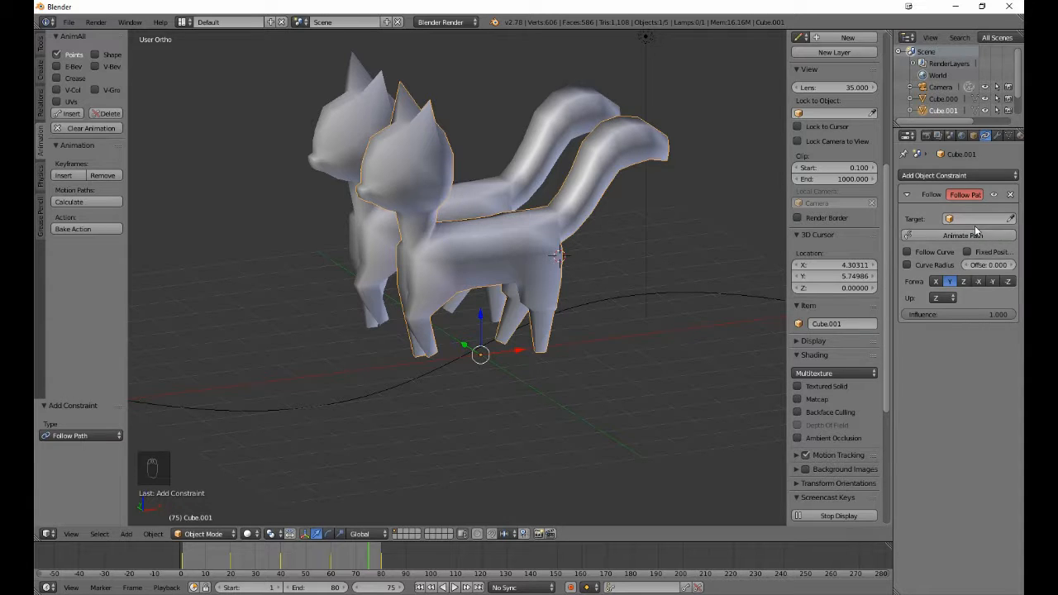
pyautogui.click(968, 219)
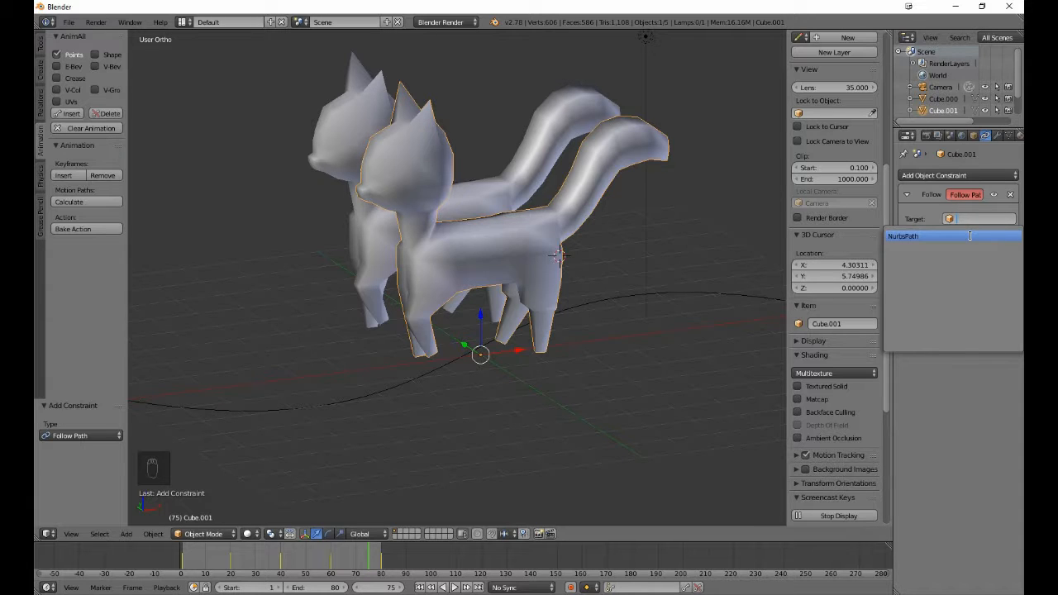
pyautogui.click(969, 236)
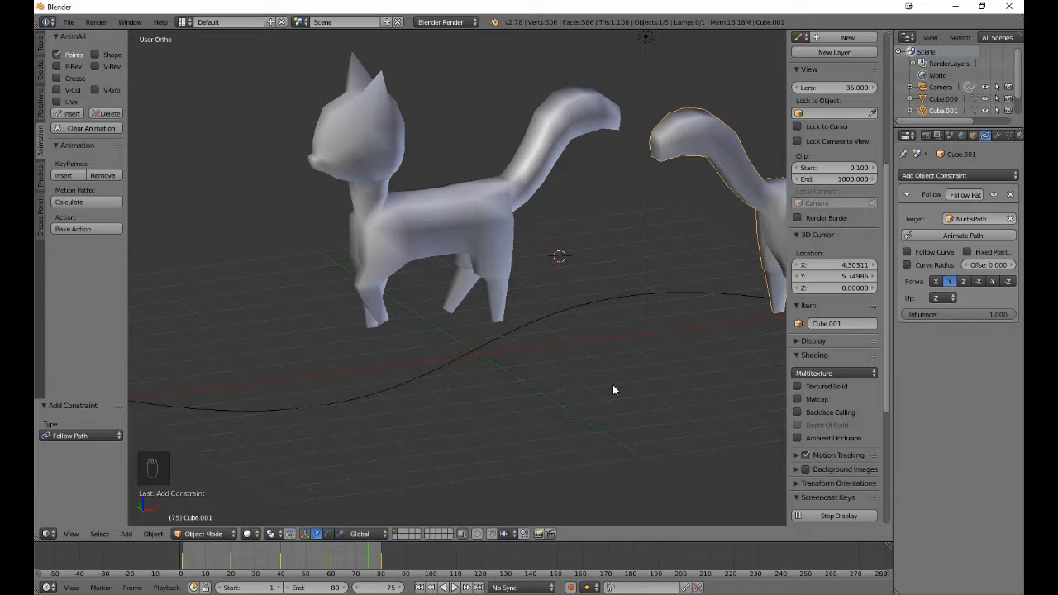
# - Set the Follow Path constraint's forward axis to -Y and enable Follow Curve
pyautogui.keyDown('shift'); pyautogui.moveTo(644, 371); pyautogui.dragTo(437, 432, button='middle'); pyautogui.keyUp('shift')
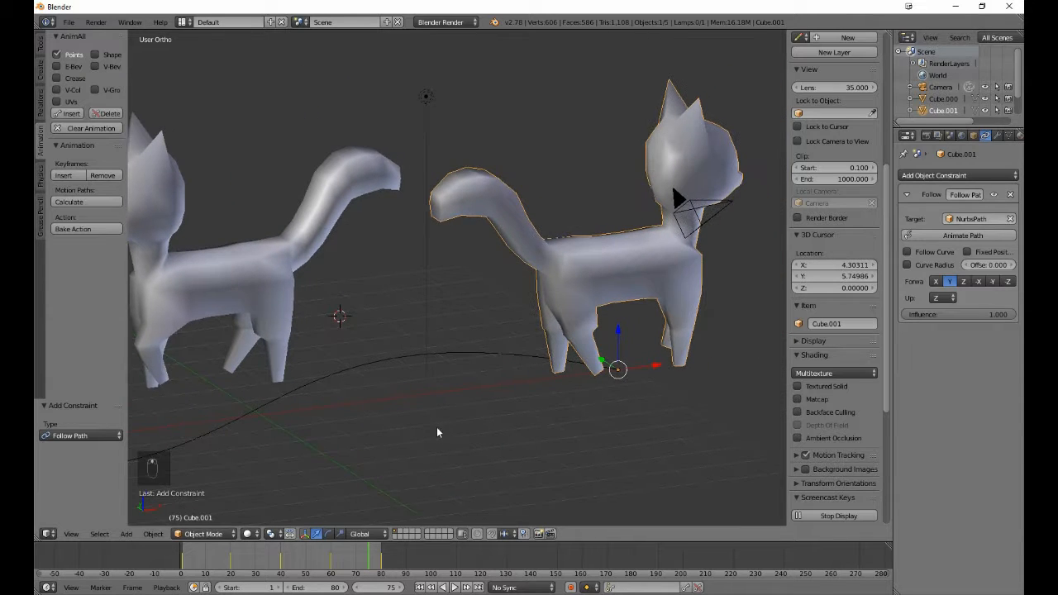
pyautogui.click(992, 282)
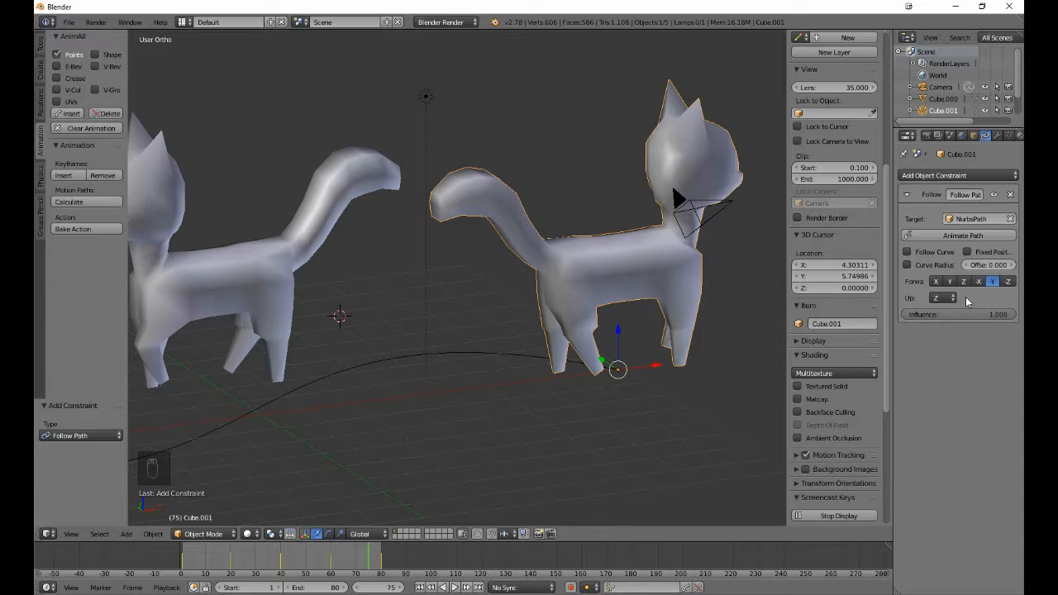
pyautogui.click(936, 253)
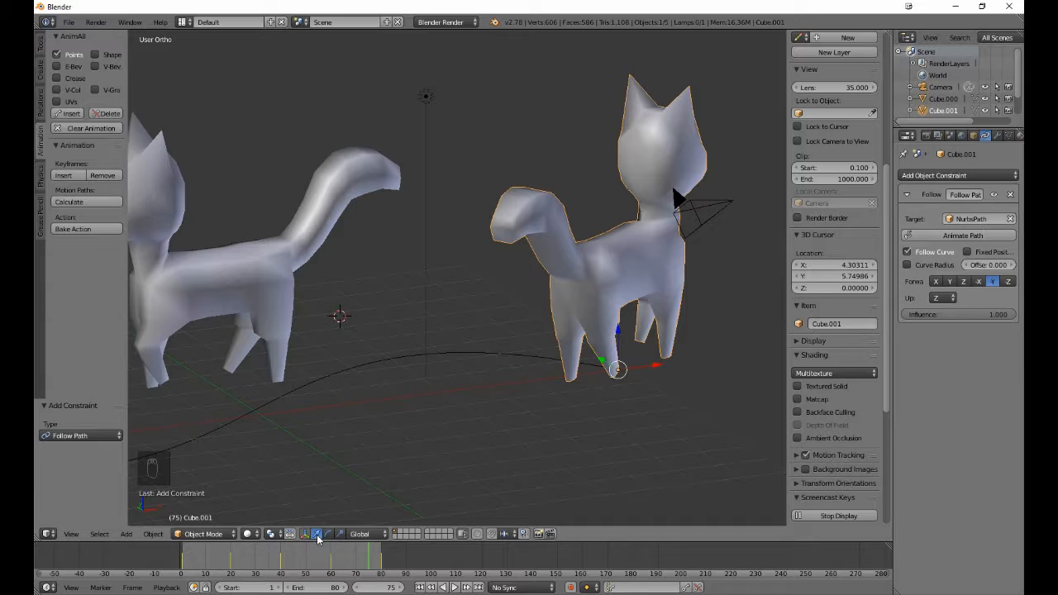
# - Play the constrained cat's animation from the first frame to check for movement along the path, and stop it
pyautogui.click(421, 588)
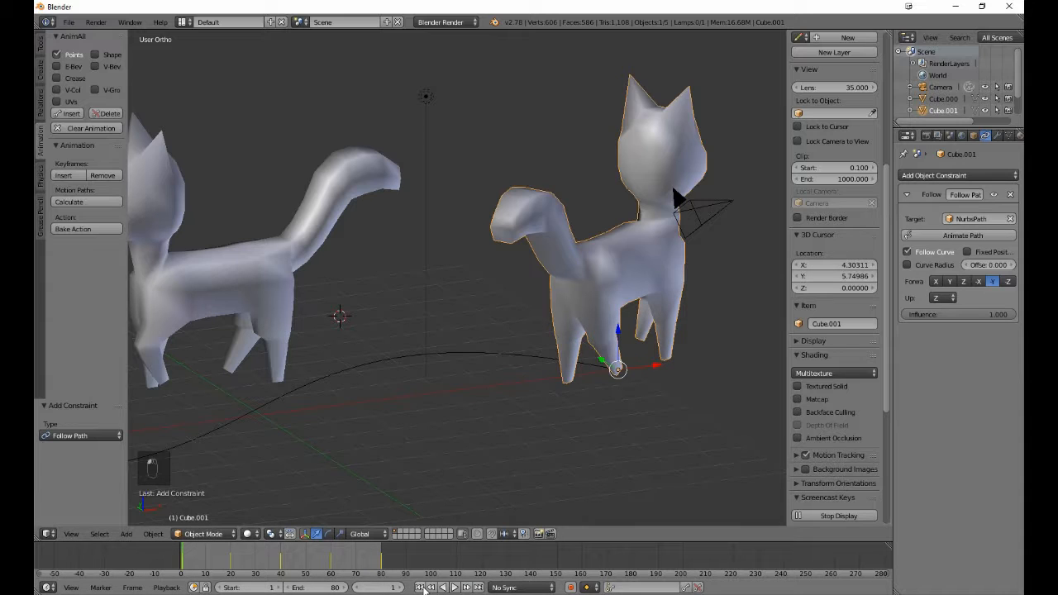
pyautogui.click(455, 587)
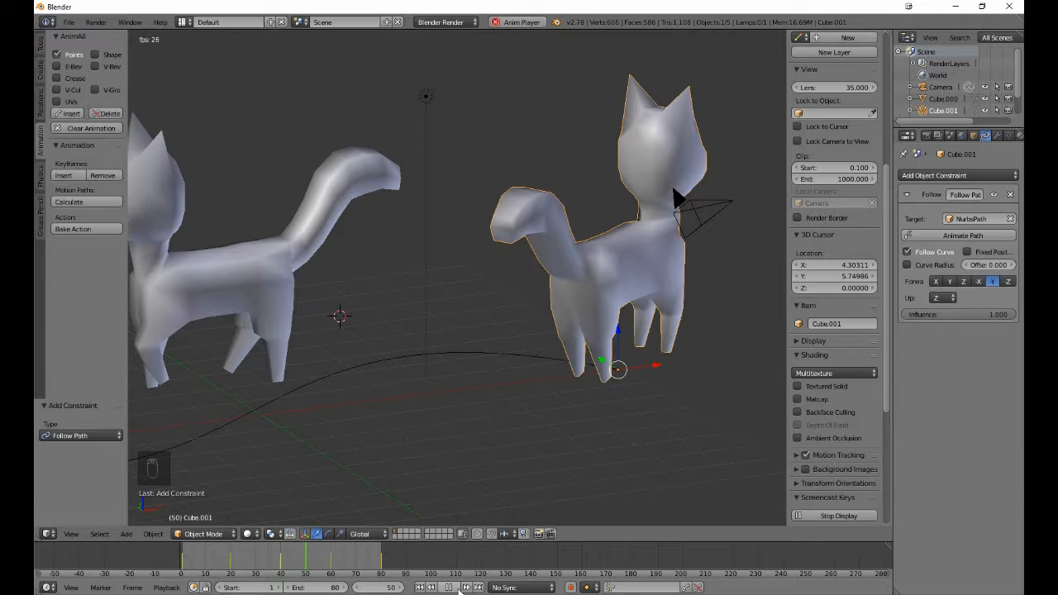
pyautogui.click(450, 588)
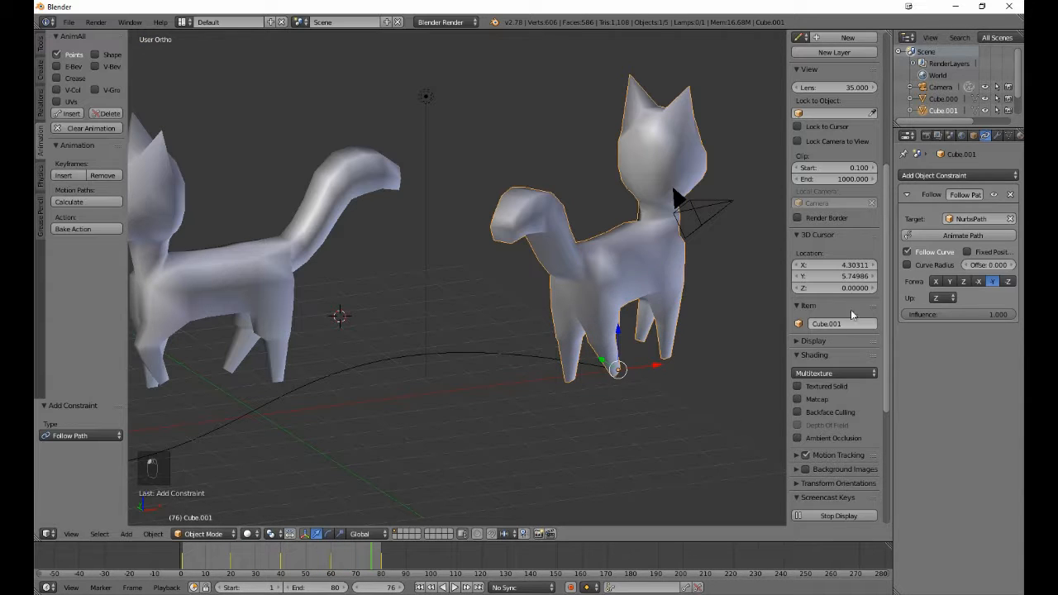
# - Animate the constraint's path, return to frame 1, and set the forward axis to -X
pyautogui.click(928, 234)
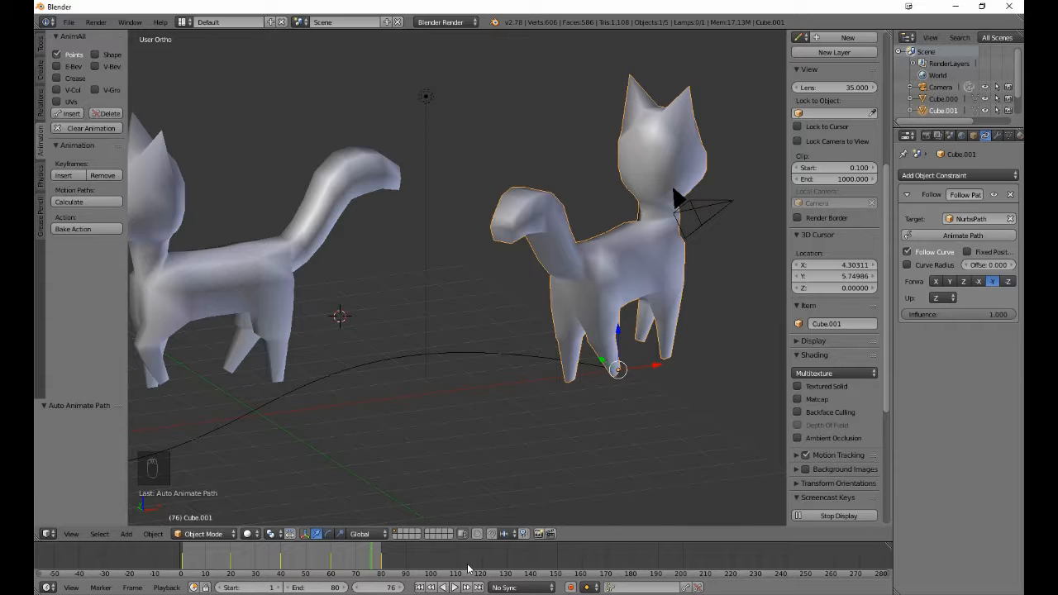
pyautogui.hotkey('shift', 'Left')
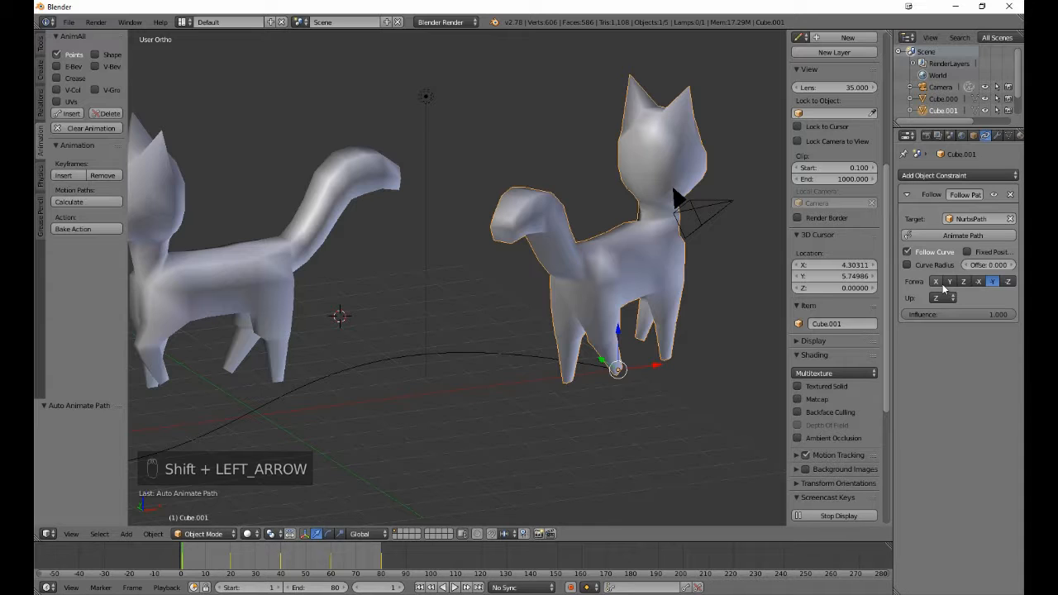
pyautogui.click(980, 281)
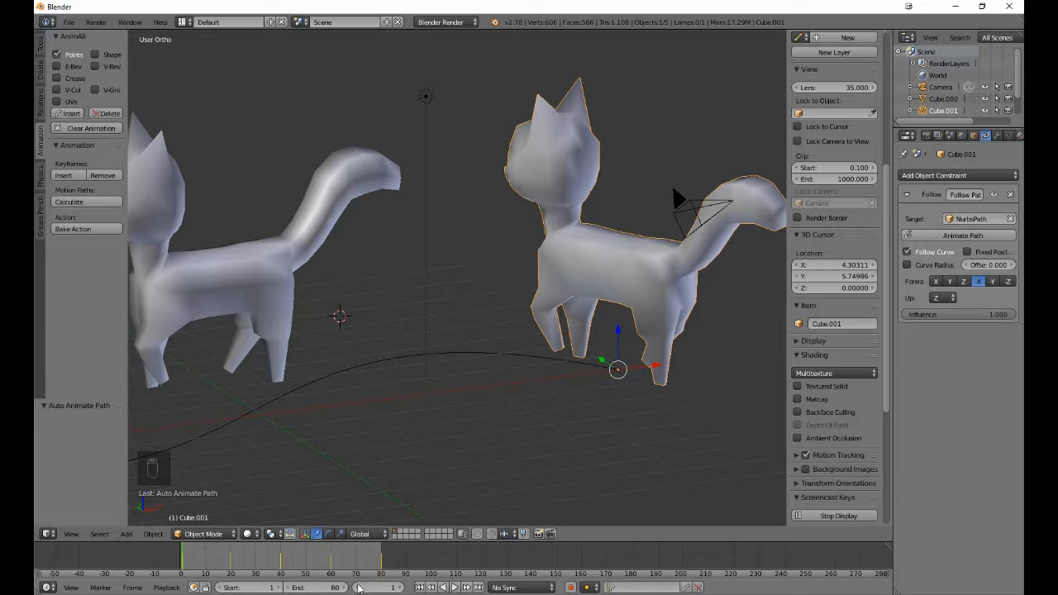
# - Play the walk along the path and examine it from a wider side view
pyautogui.click(454, 587)
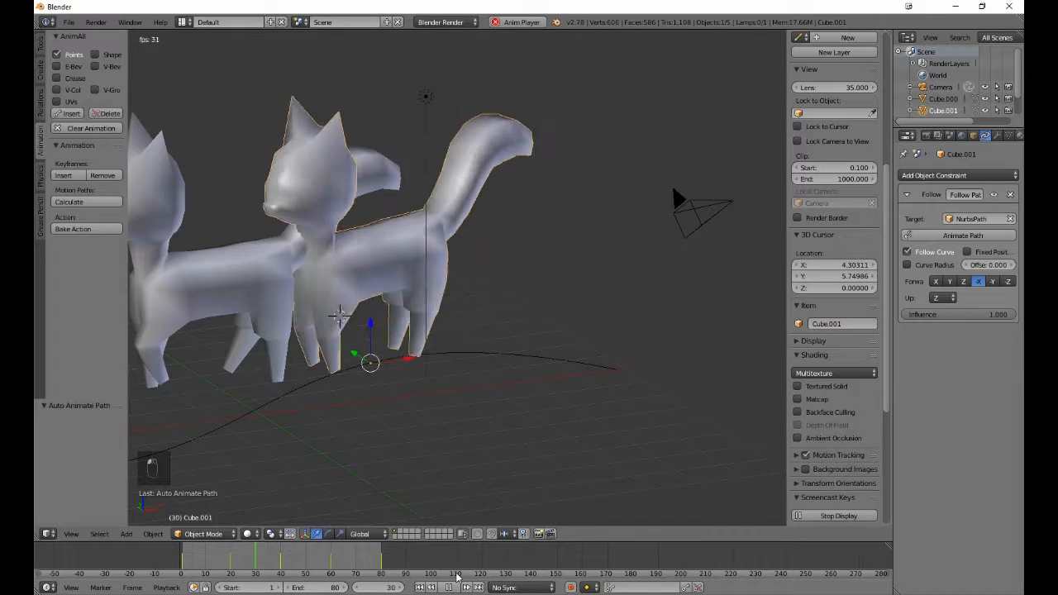
pyautogui.scroll(-1, 502, 425)
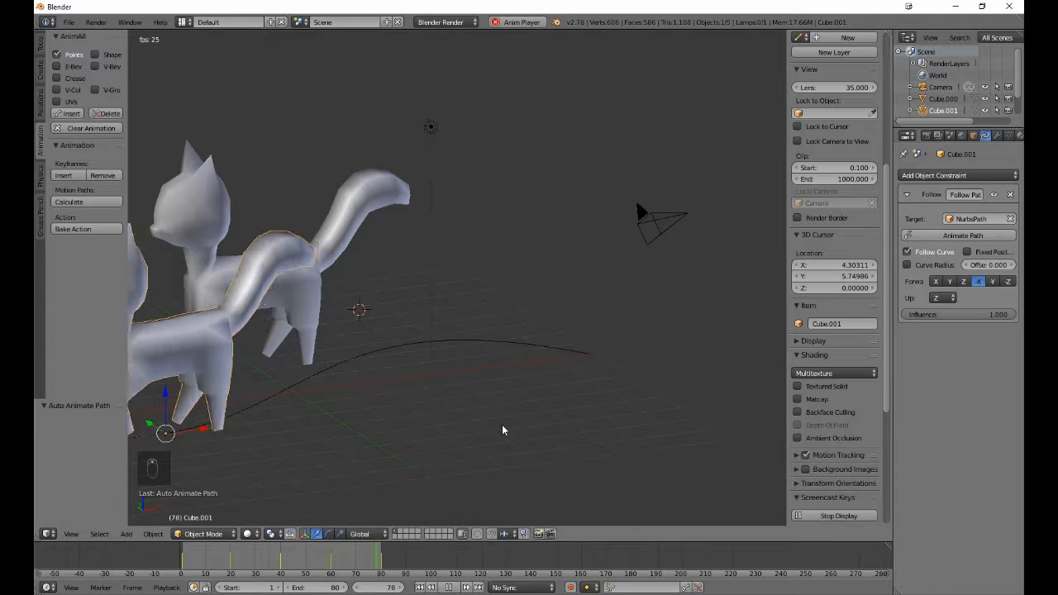
pyautogui.scroll(-1, 502, 423)
pyautogui.scroll(-1, 498, 423)
pyautogui.moveTo(489, 423); pyautogui.dragTo(404, 411, button='middle')
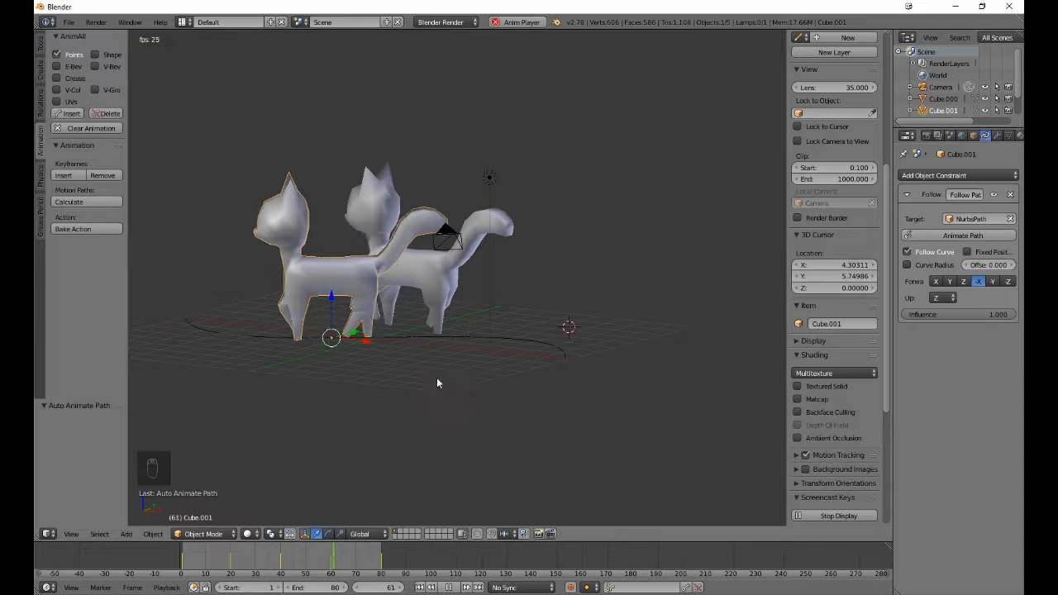
# - Delete the static reference cat Cube.000
pyautogui.rightClick(475, 266)
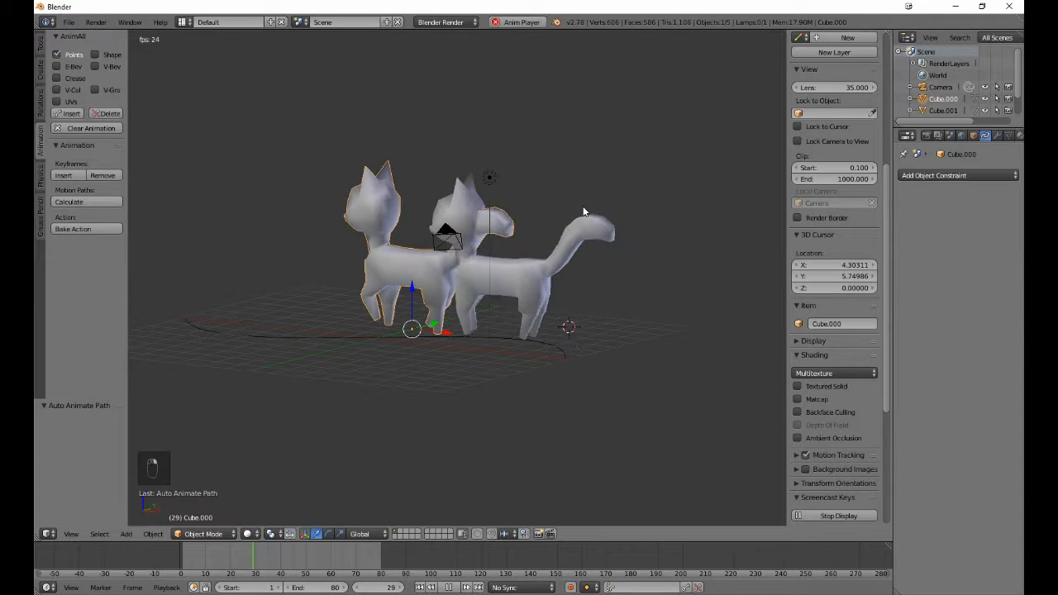
pyautogui.press('Delete')
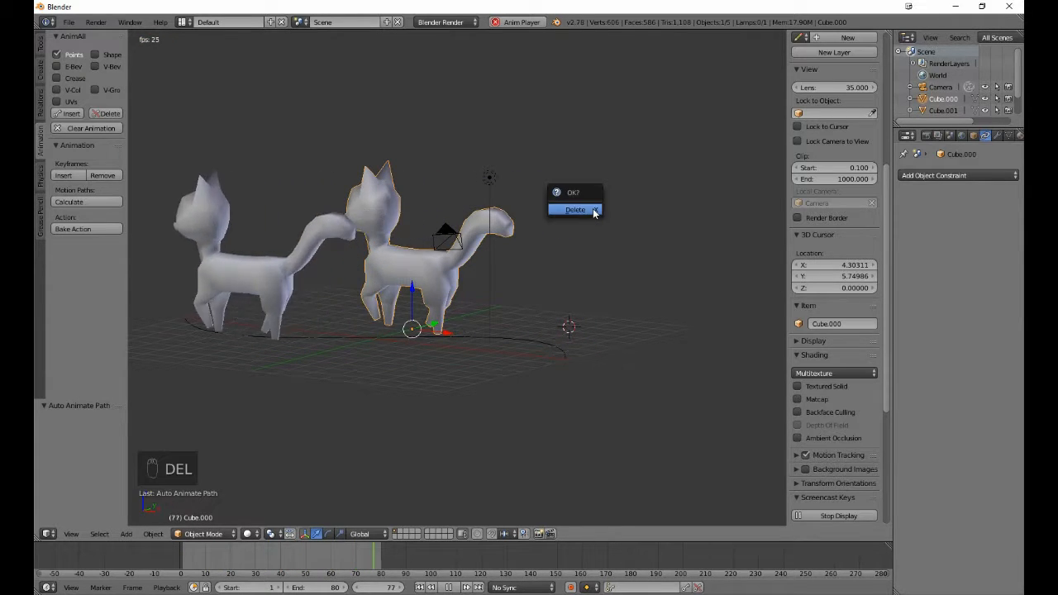
pyautogui.click(592, 211)
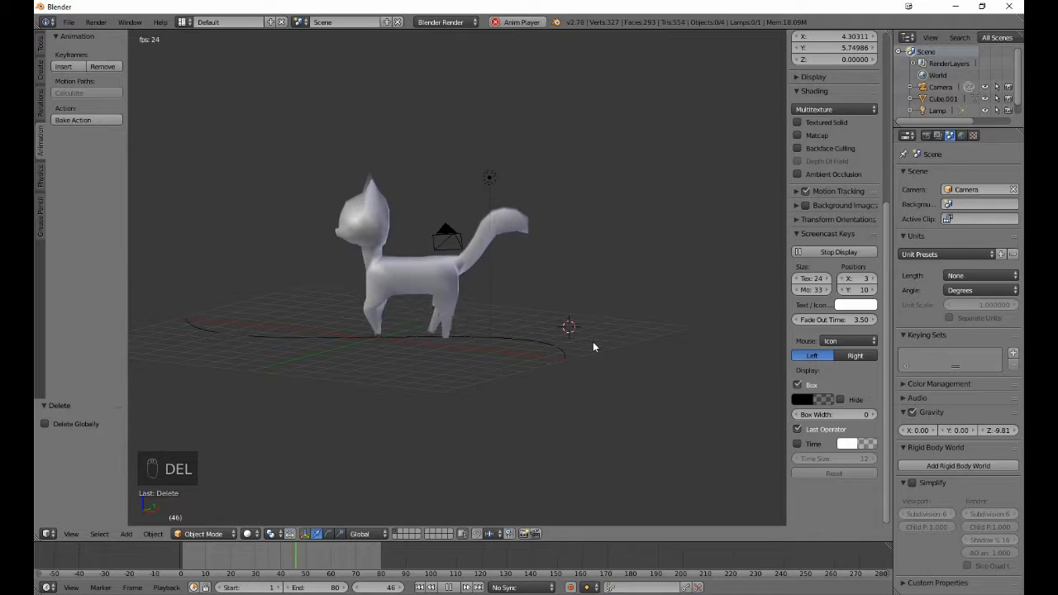